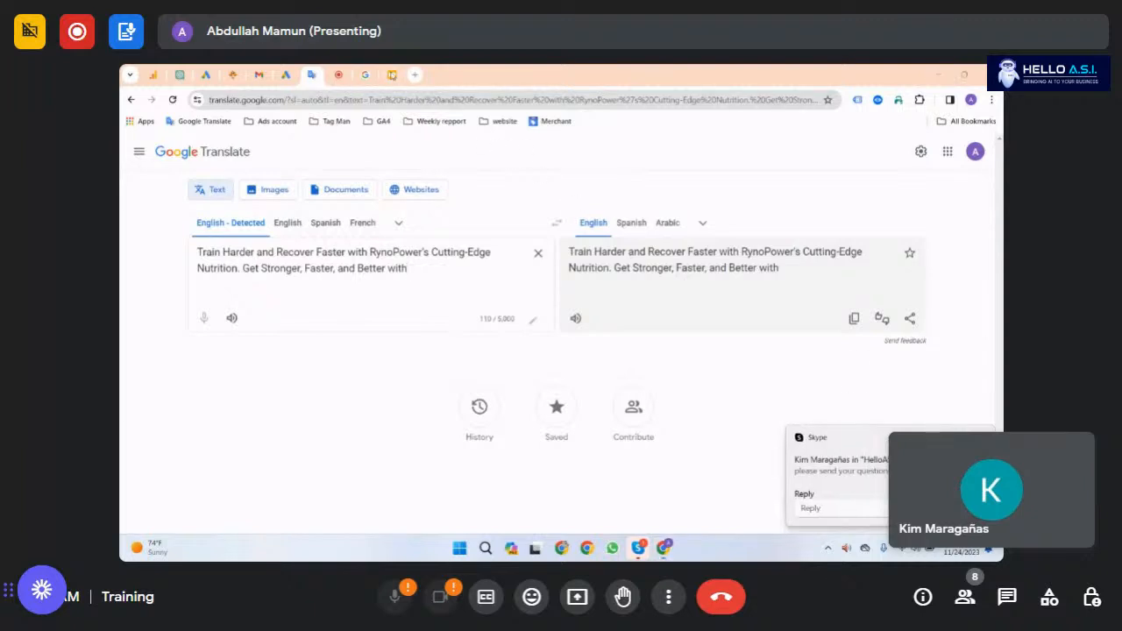
Step: Open the Google Search Campaign training slides and highlight the Description 1 | Description 2 text in the ad copy structure
click(393, 75)
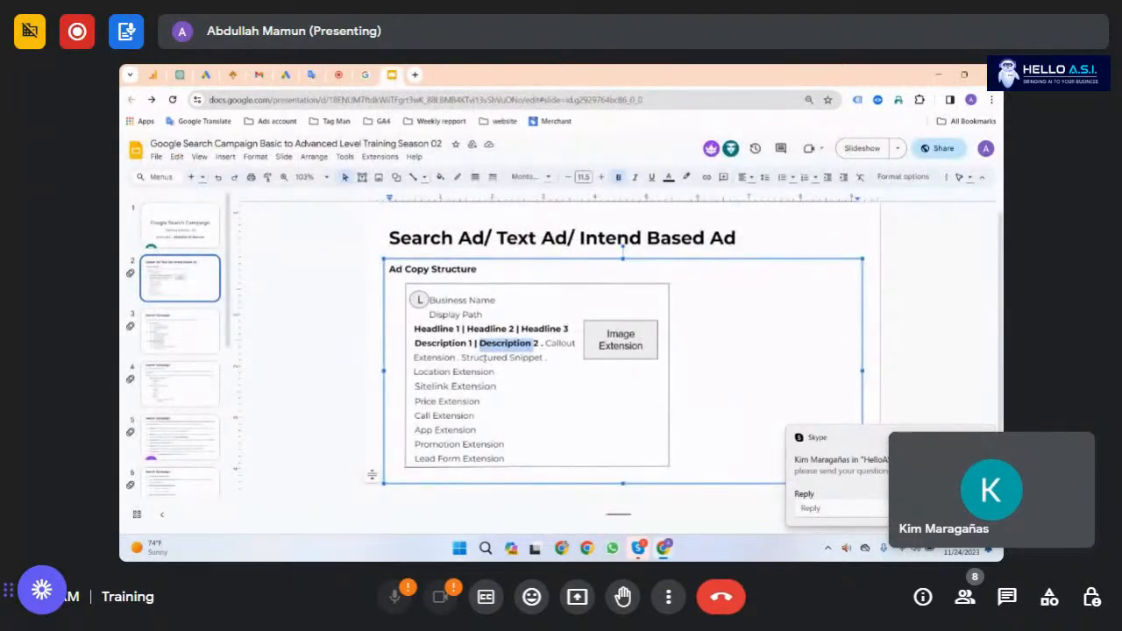
double_click(443, 343)
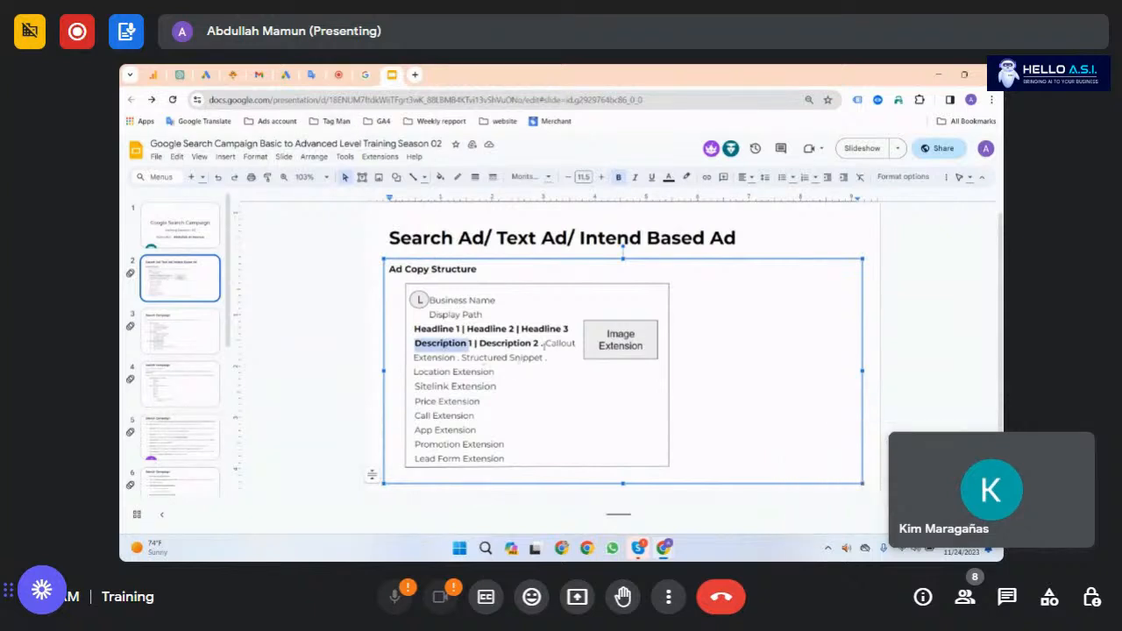
drag(544, 343, 429, 344)
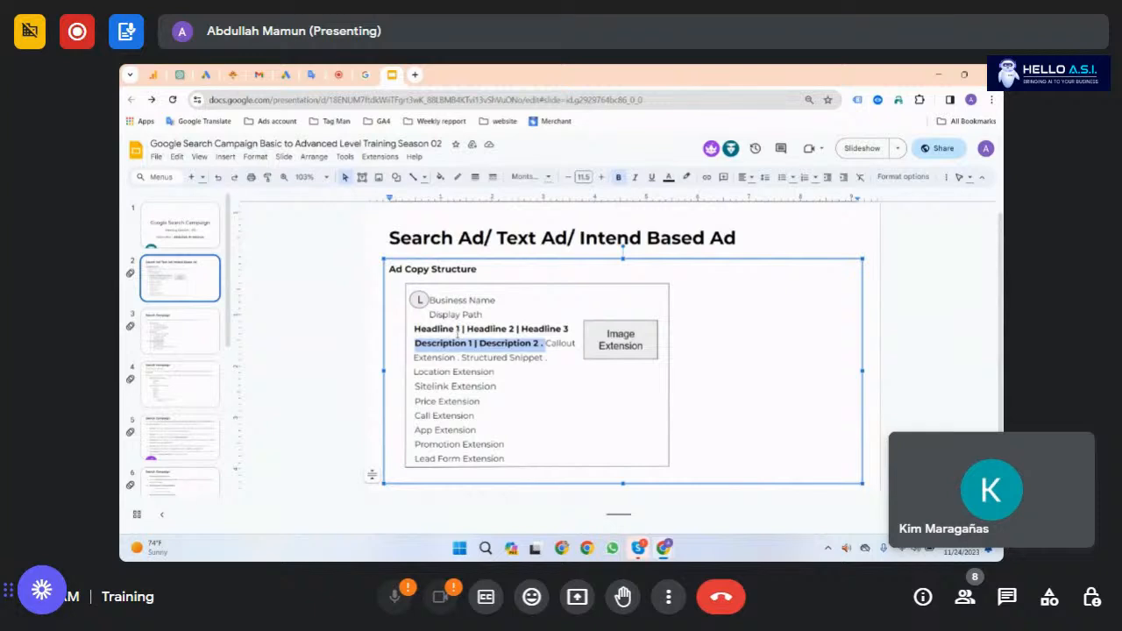
Step: Bring up the Ryno Power search results and minimize the self-view tile in the meeting
click(365, 74)
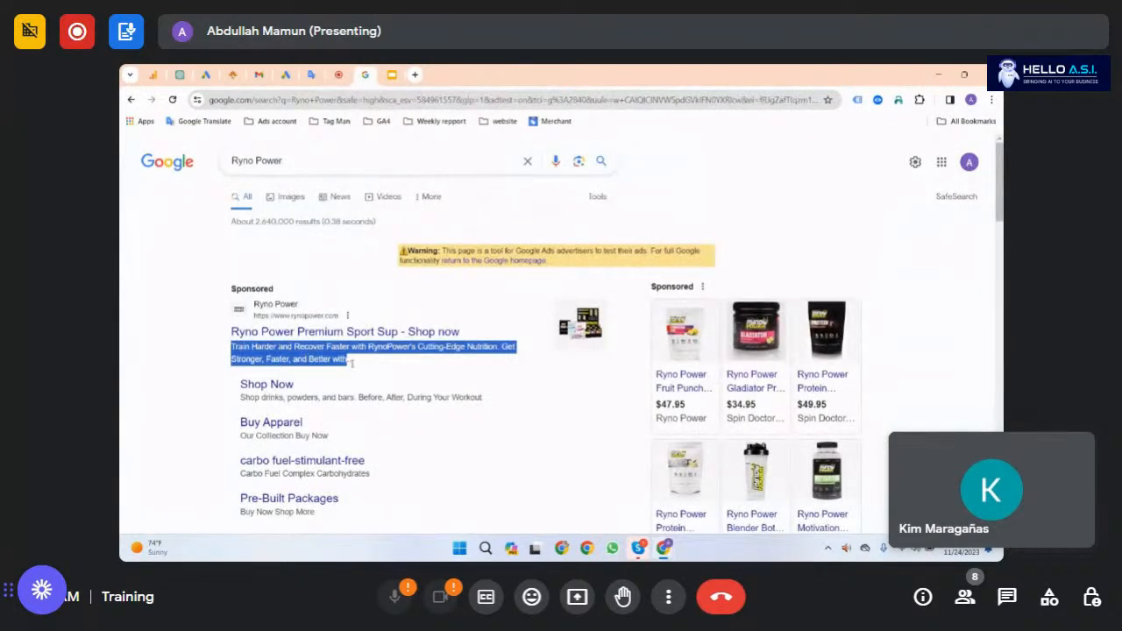
click(1031, 491)
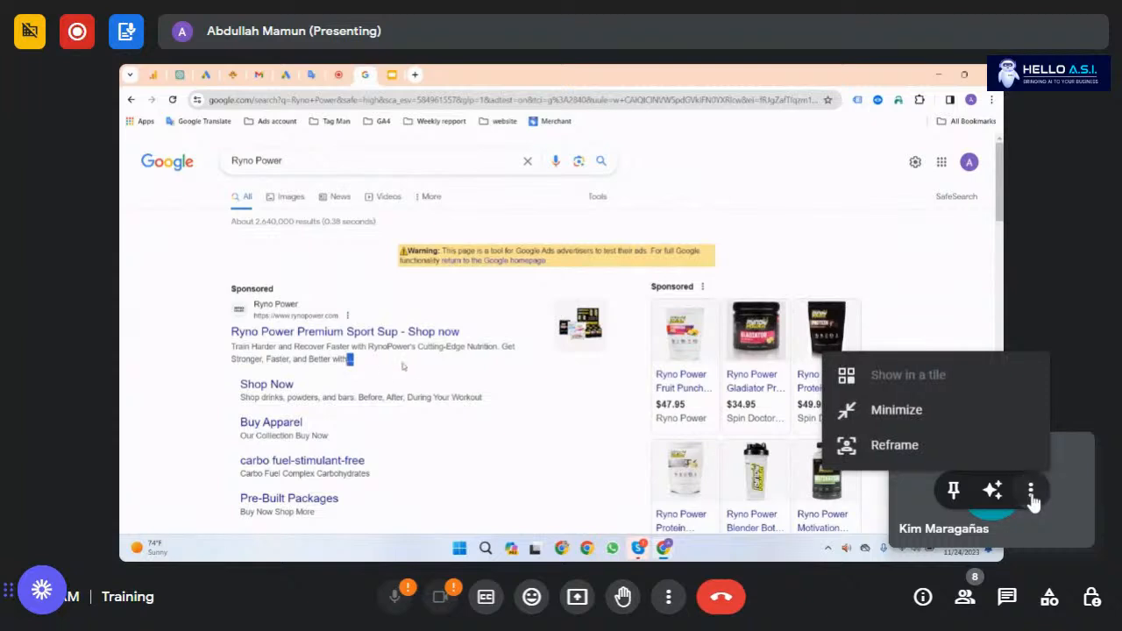
click(939, 411)
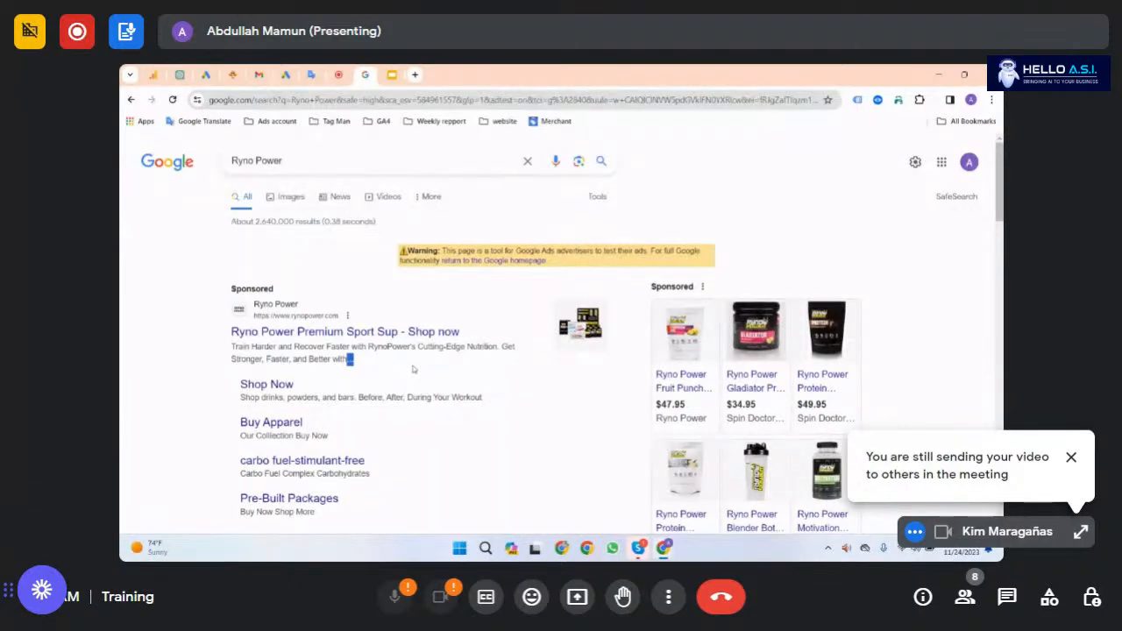
Step: Return to the training slides, highlight the word Description in Description 2, and place the cursor before Structured Snippet
click(392, 76)
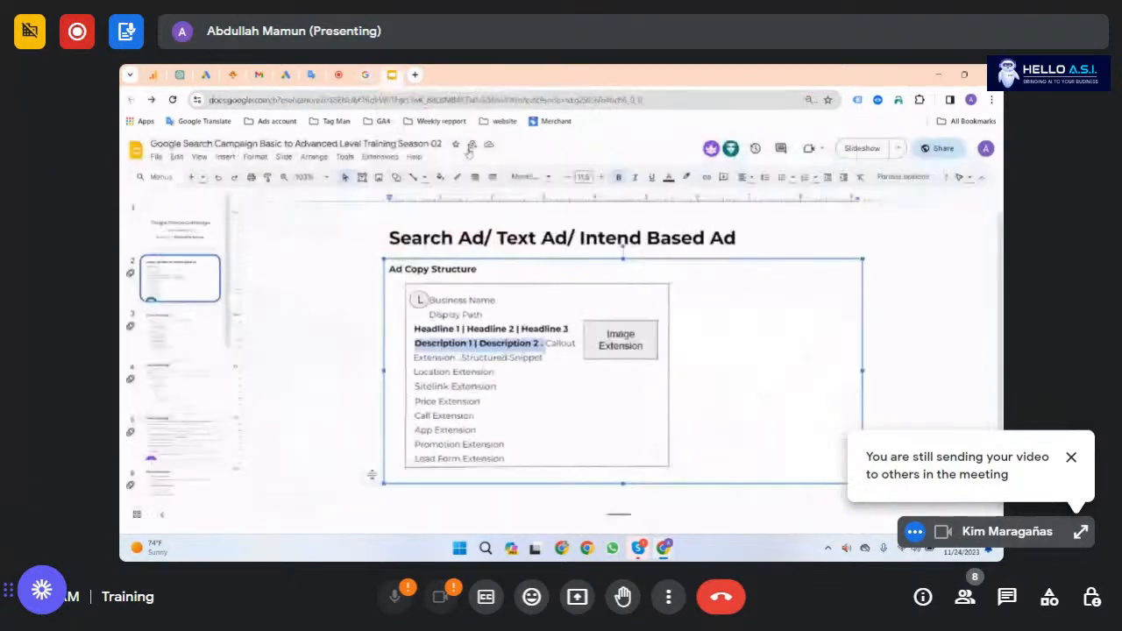
key(ctrl+a)
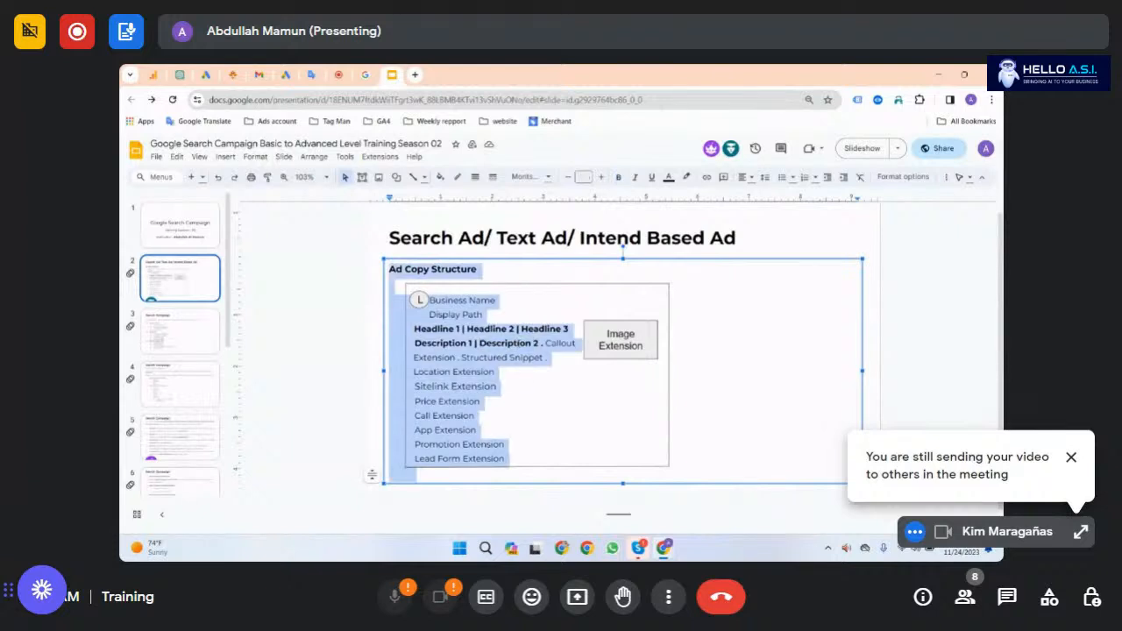
double_click(513, 343)
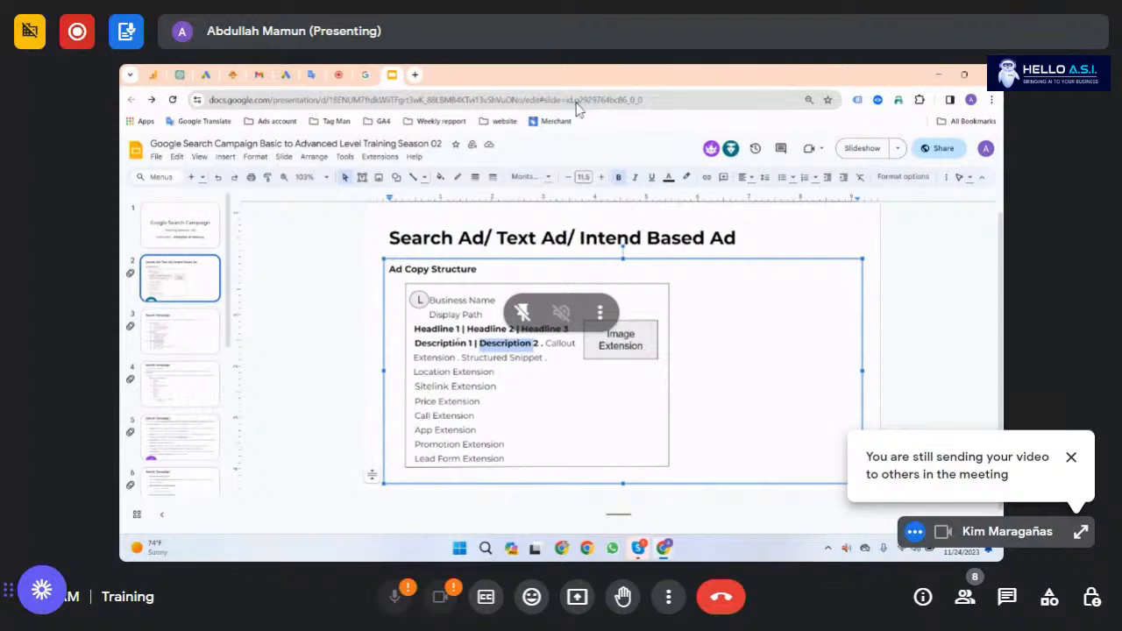
click(461, 358)
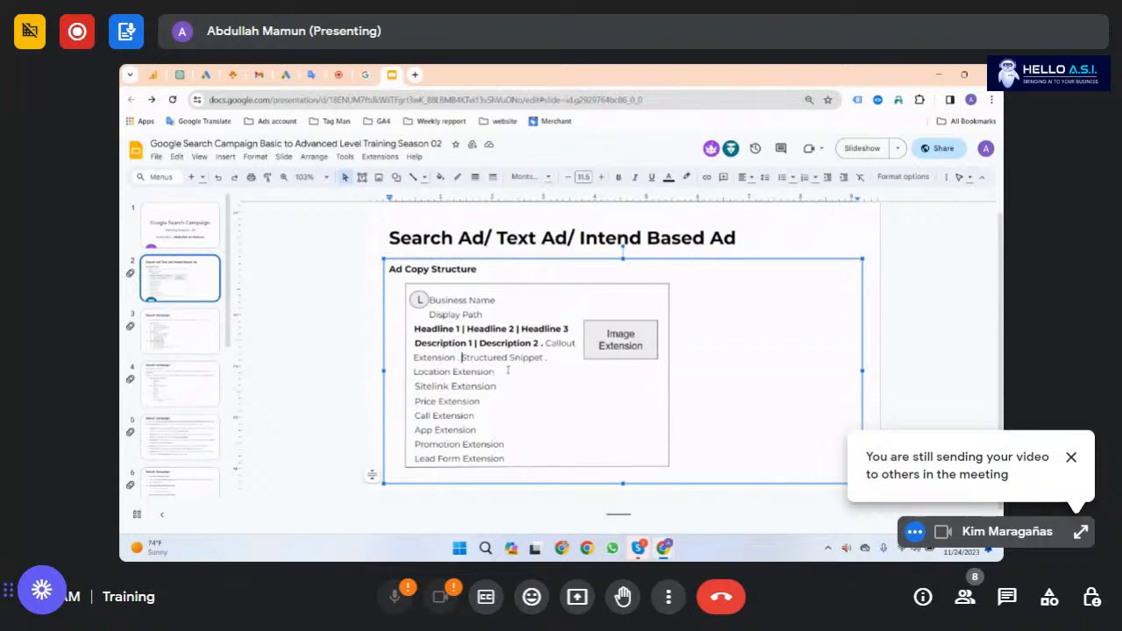
Step: Highlight the Shop Now sitelink and its description in the sponsored Ryno Power search ad
click(372, 74)
drag(296, 385, 235, 386)
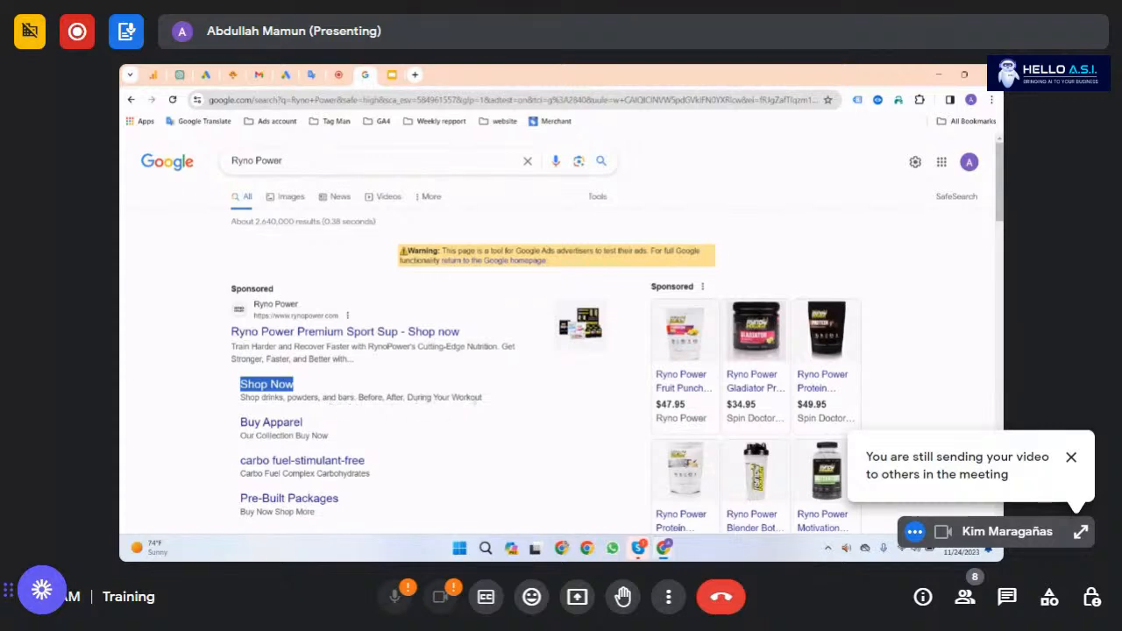
drag(504, 402, 221, 384)
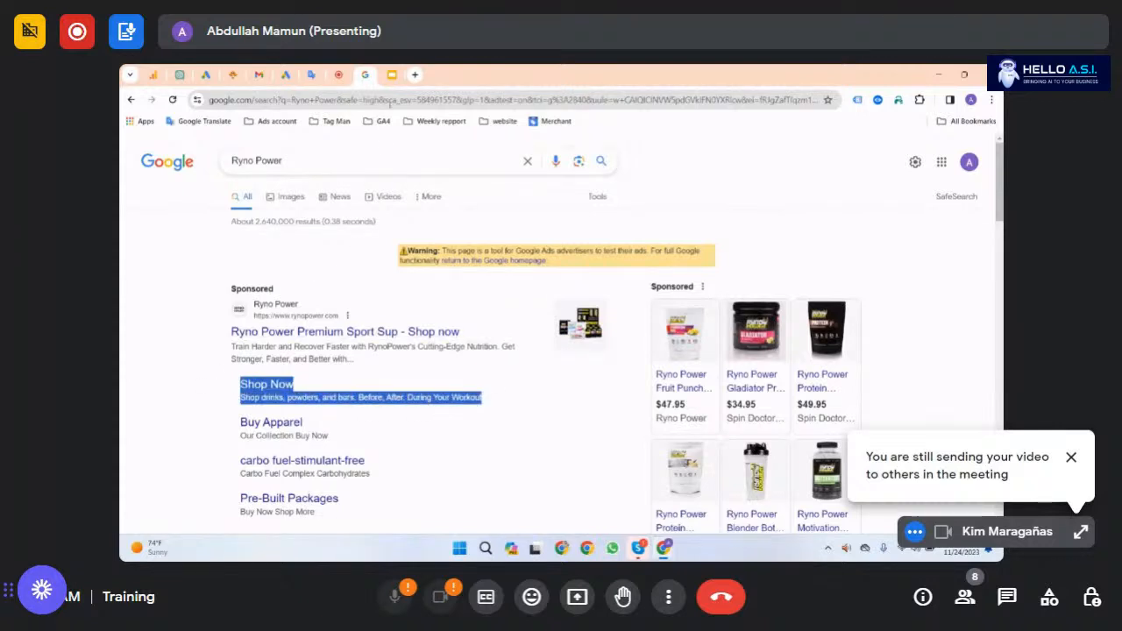
Step: Highlight Location Extension in the ad copy structure on the training slide
click(392, 75)
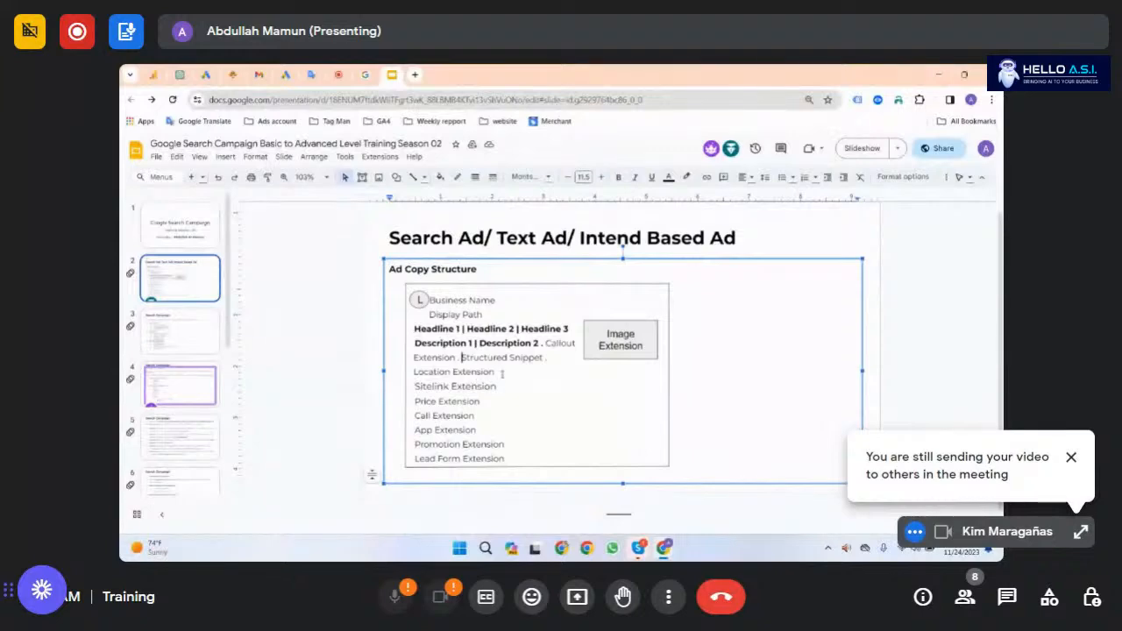
drag(495, 373, 413, 373)
Step: Compare the sponsored Ryno Power ad's sitelinks with the subpage links of the organic listing in the search results
click(364, 76)
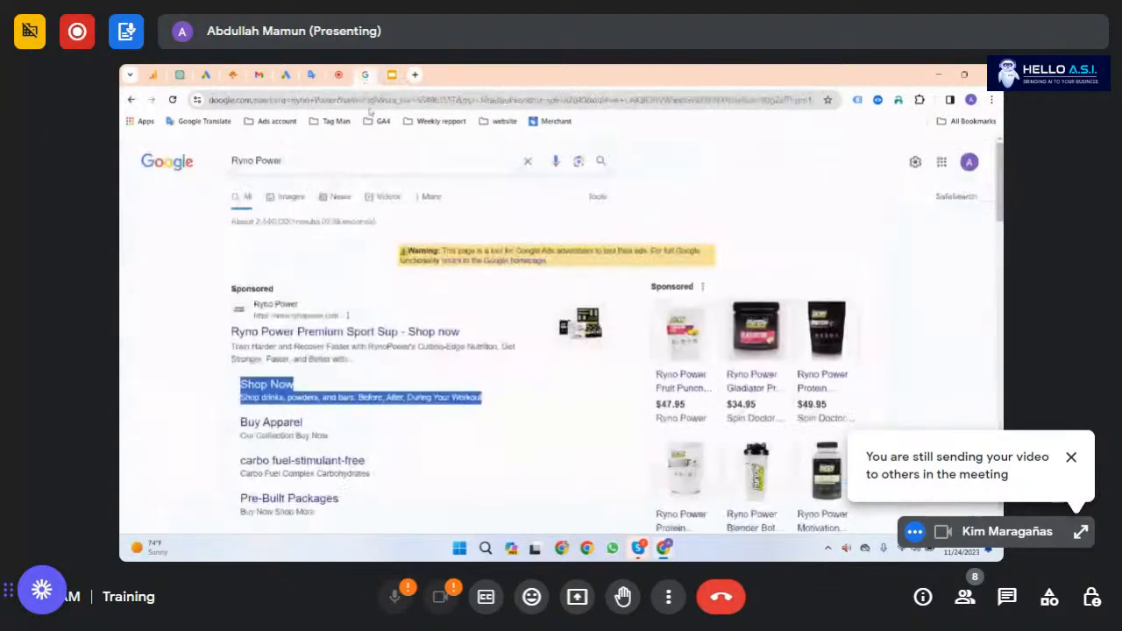
scroll(319, 397, down, 1)
scroll(320, 397, down, 2)
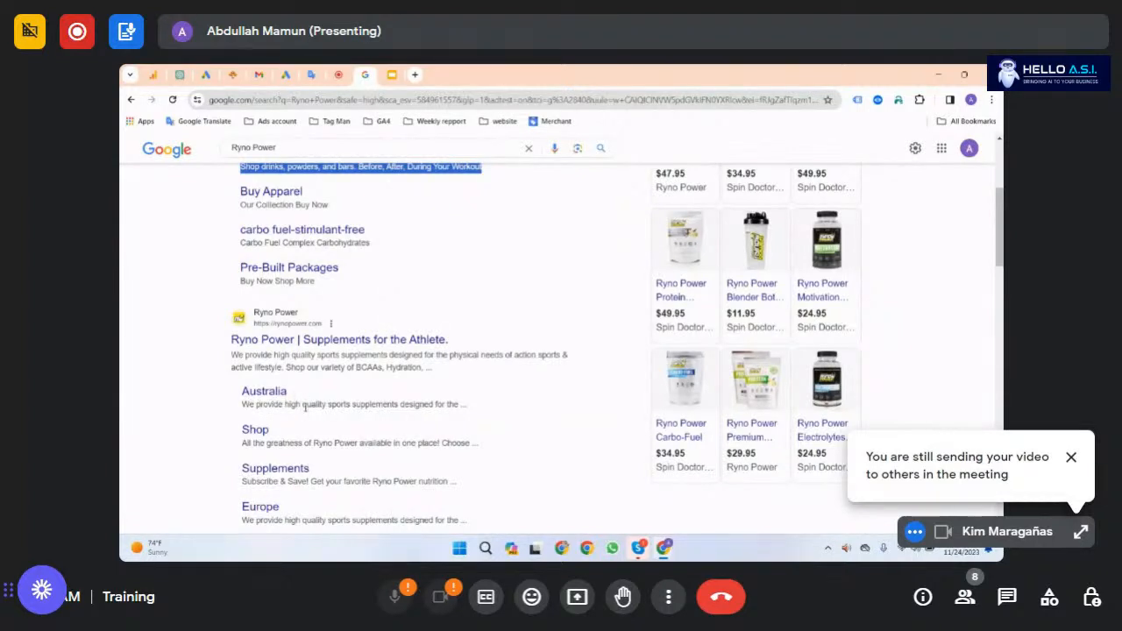
scroll(318, 395, up, 3)
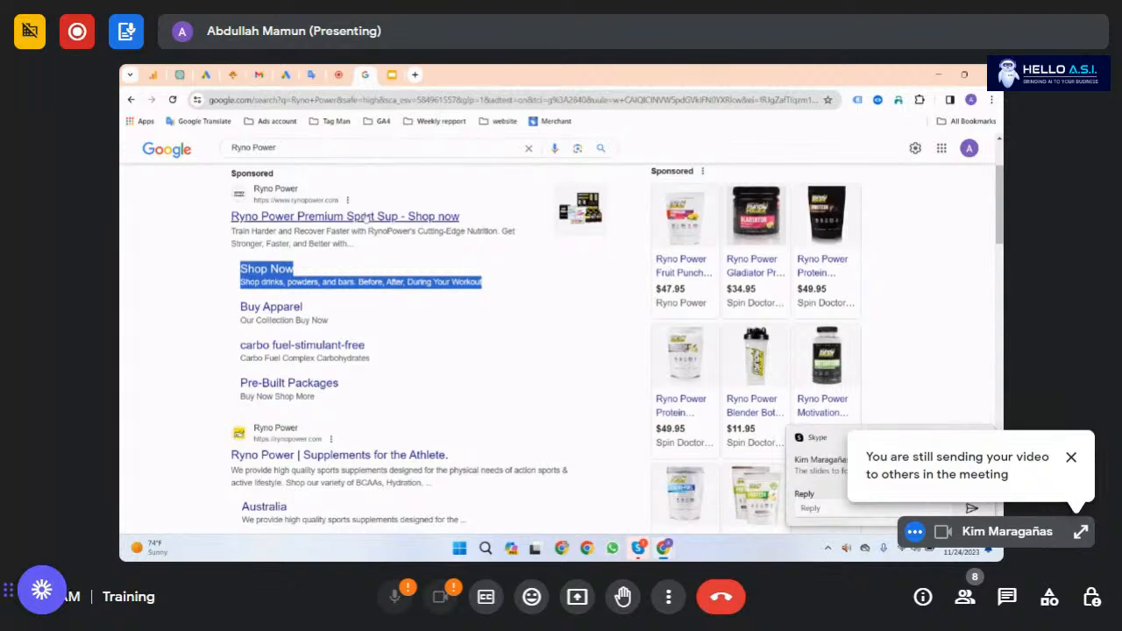
Step: Check the training slide and the meeting's captions and in-call messages, and return to the Ryno Power search results
click(396, 74)
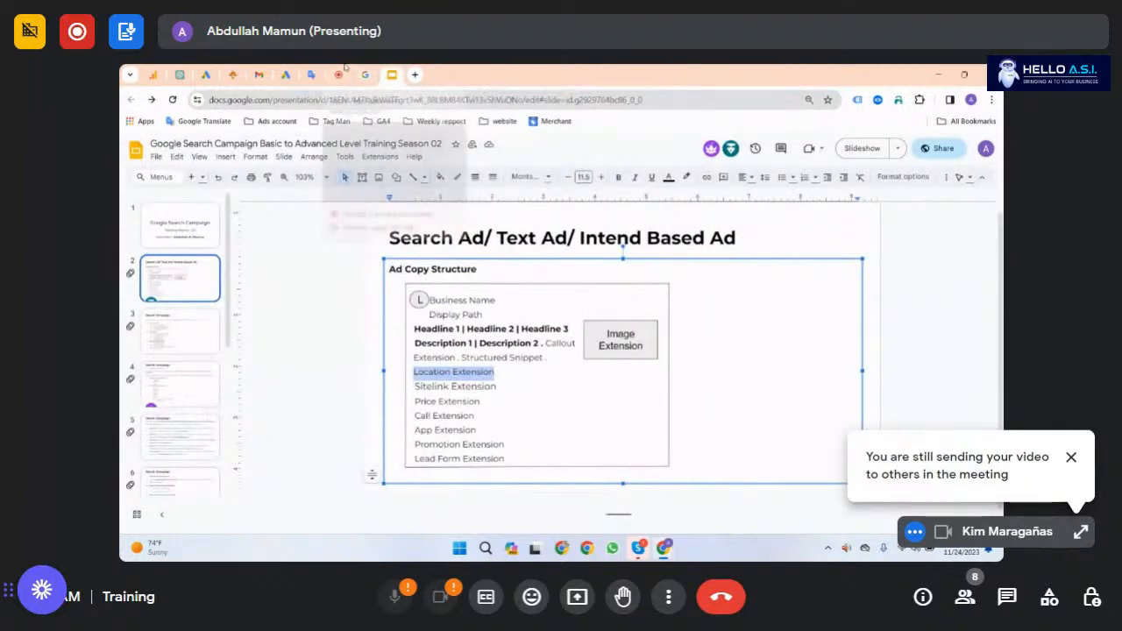
click(338, 74)
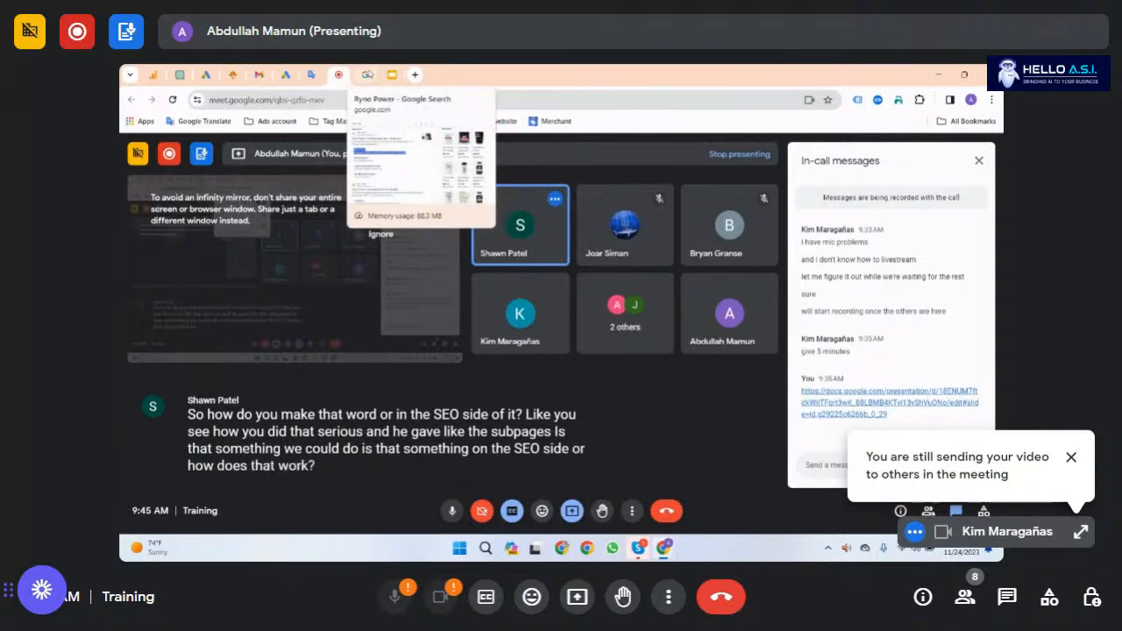
click(367, 74)
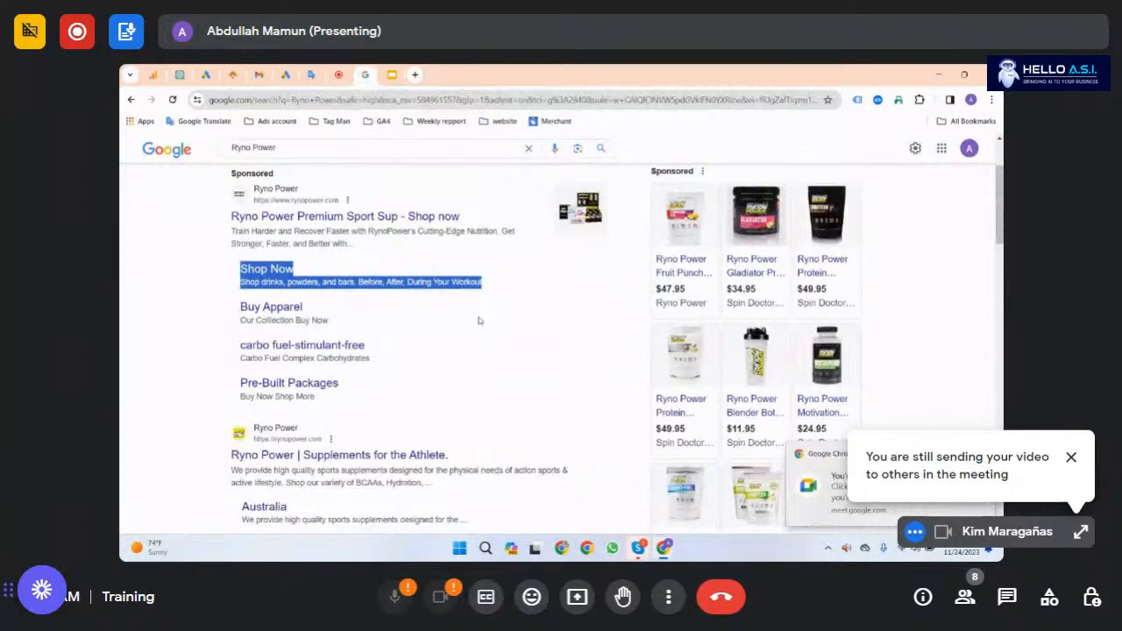
Step: Examine the organic Ryno Power listing and its subpage links below the sponsored ad
scroll(347, 300, up, 1)
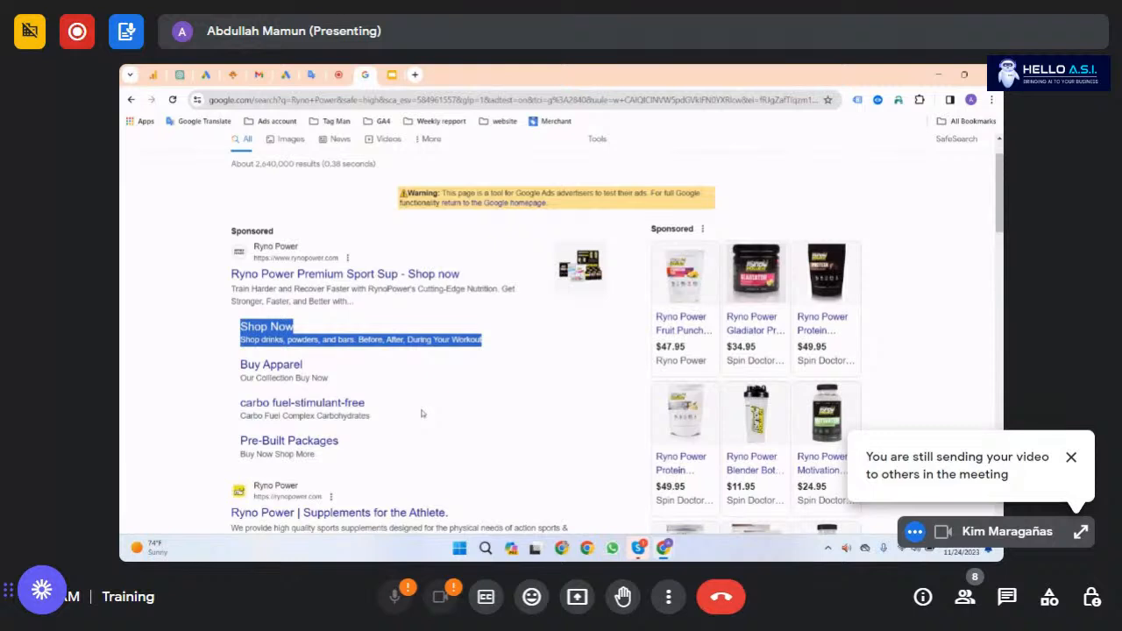
scroll(422, 413, down, 5)
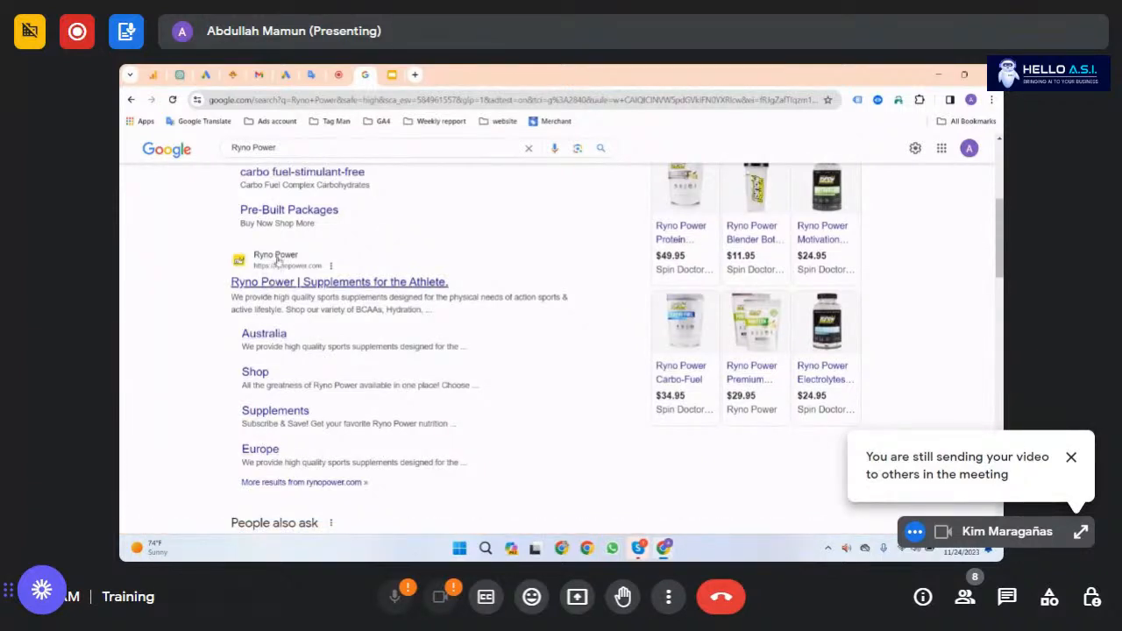
click(314, 282)
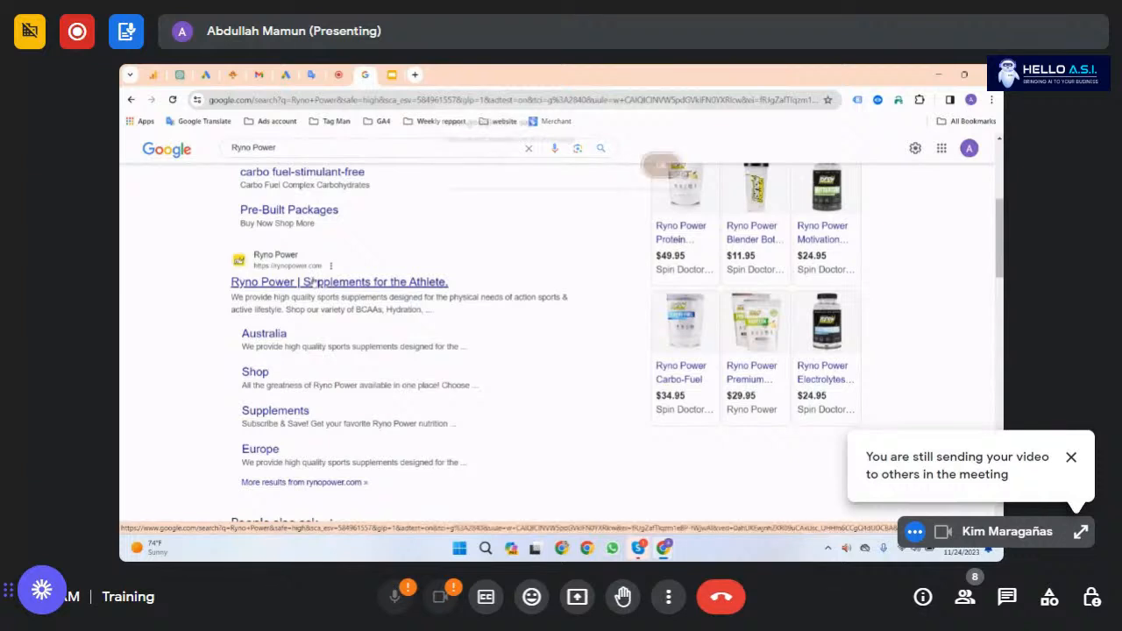
Step: Log in to the Shopify admin with the saved account email and password, and dismiss the meeting's video notice
key(Return)
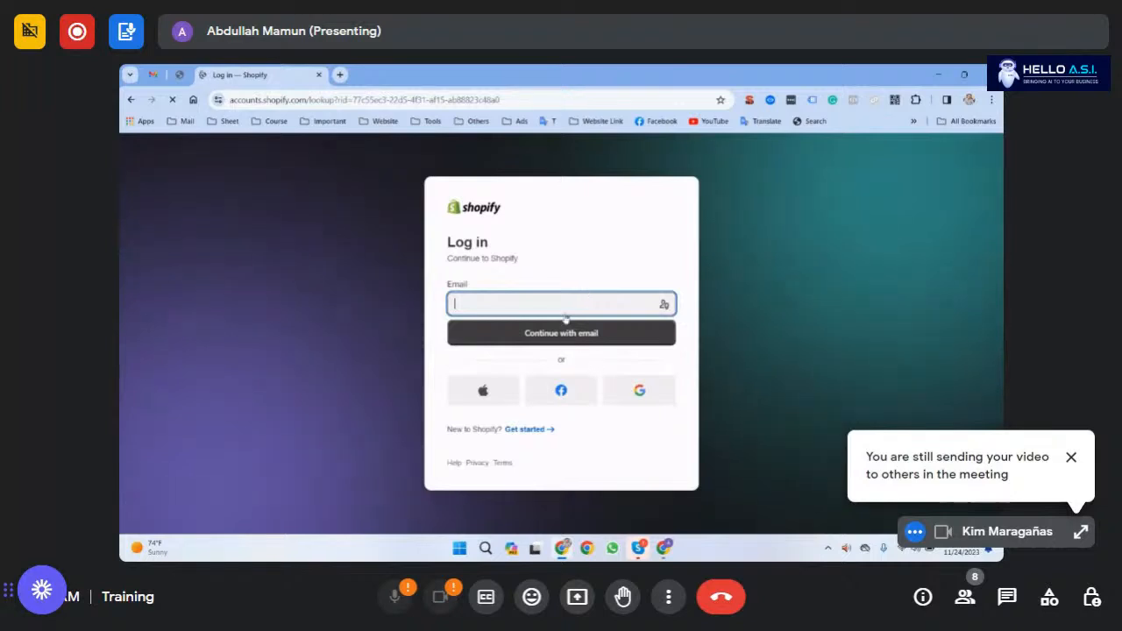
click(528, 301)
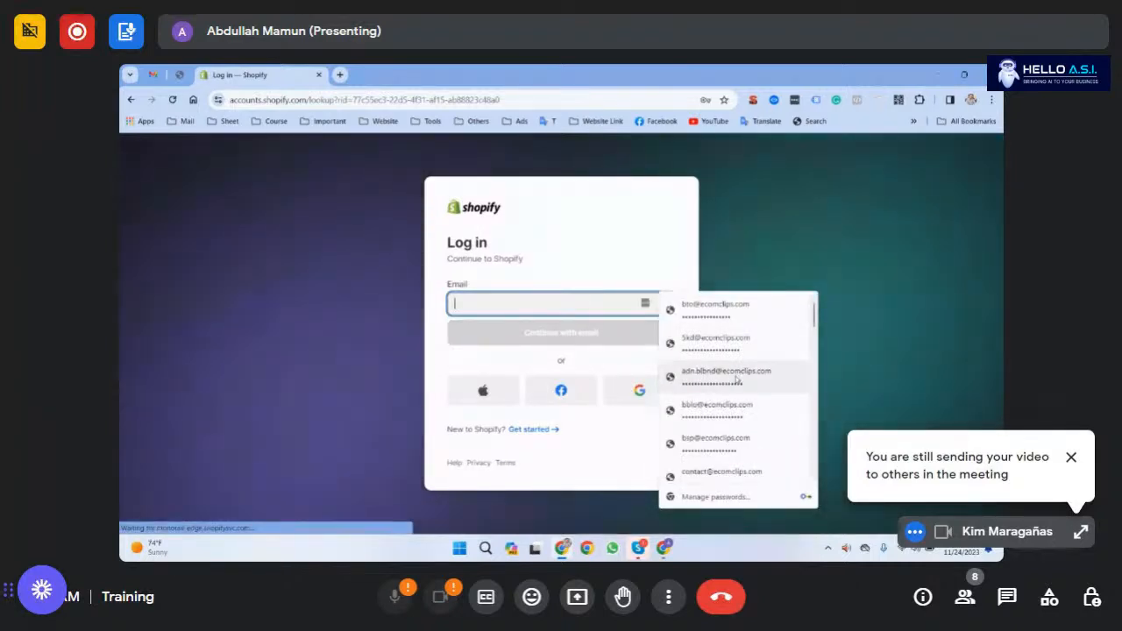
text(j)
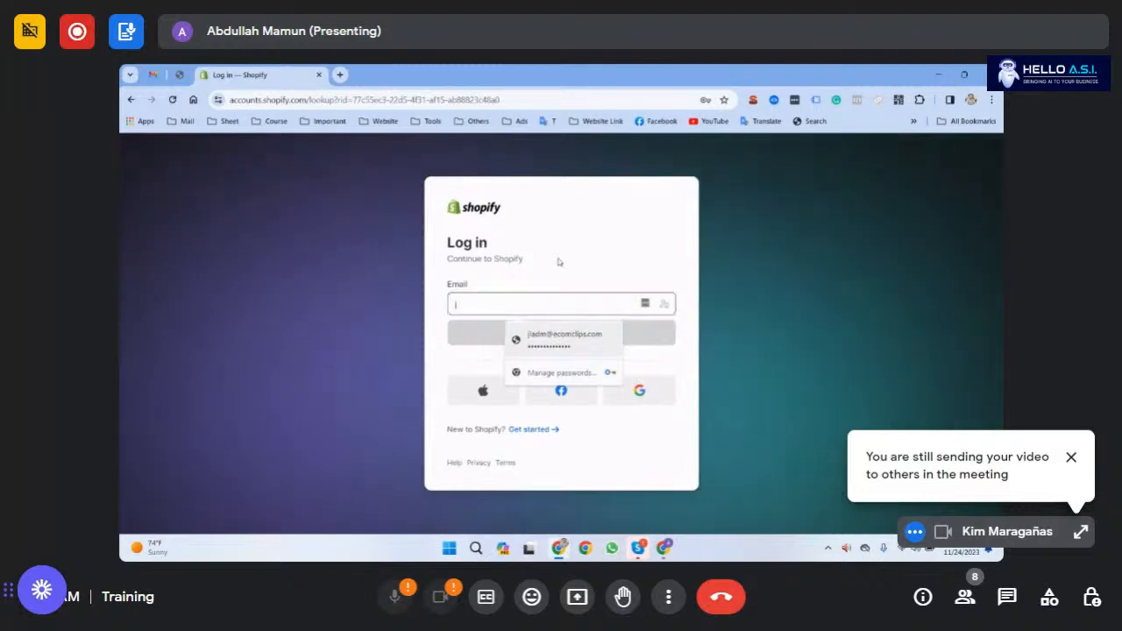
click(561, 340)
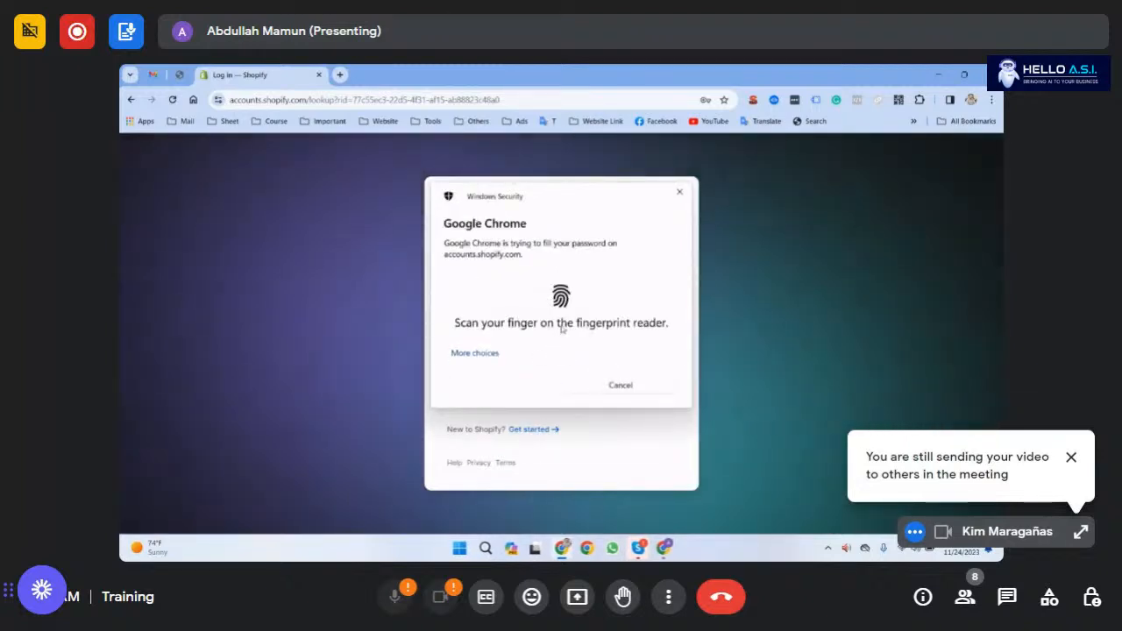
click(1082, 463)
click(553, 333)
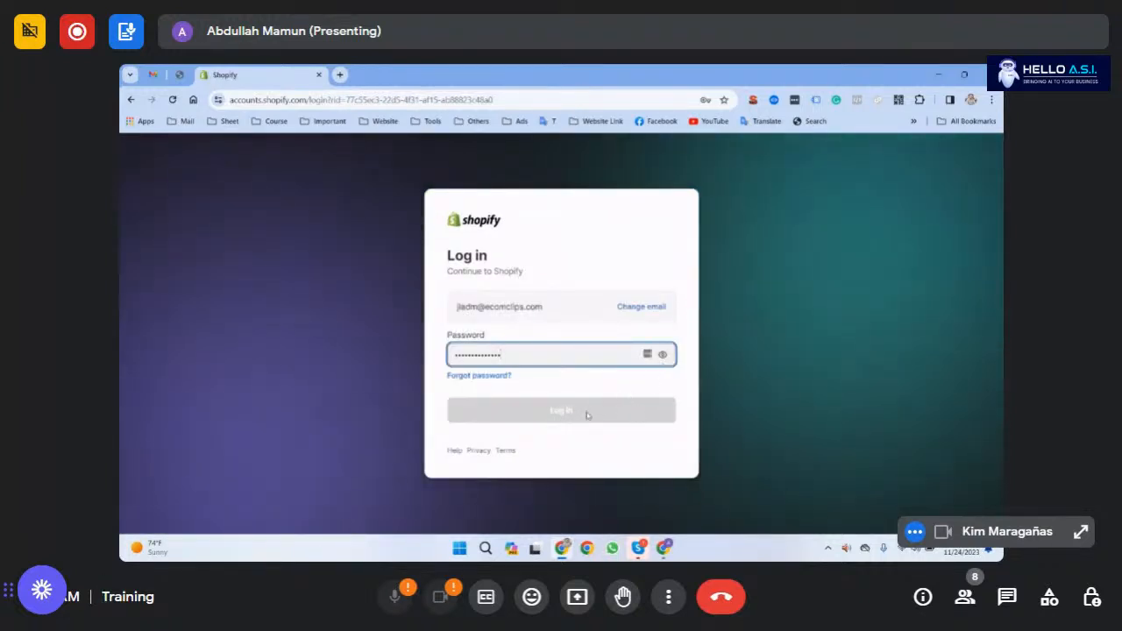
click(565, 412)
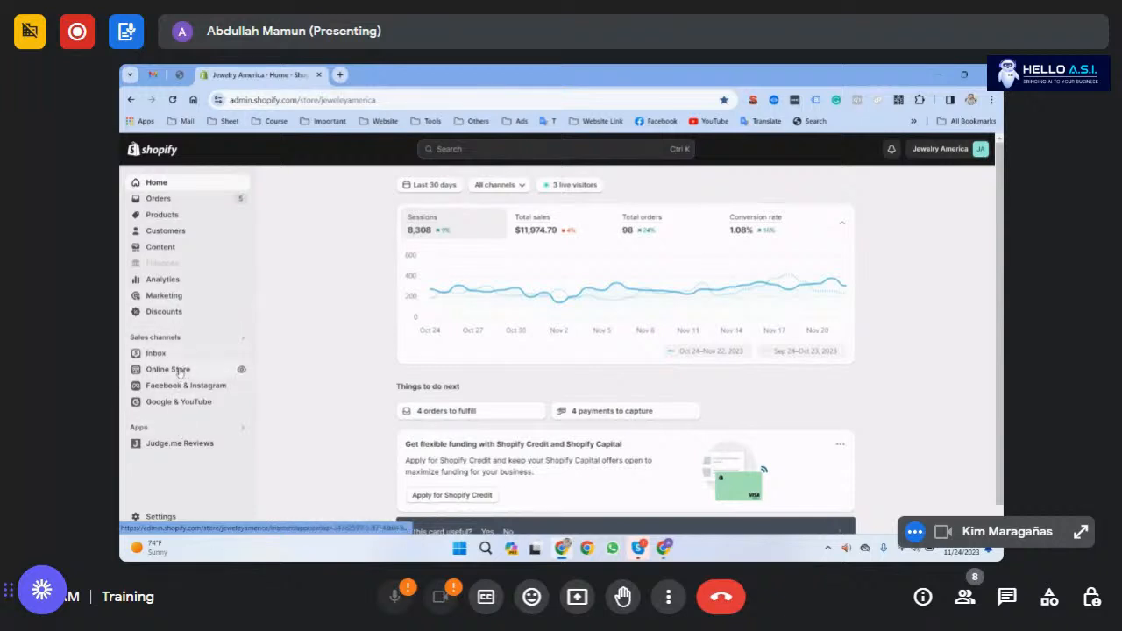
Step: Open the list of pages for the Jewelry America online store
click(166, 369)
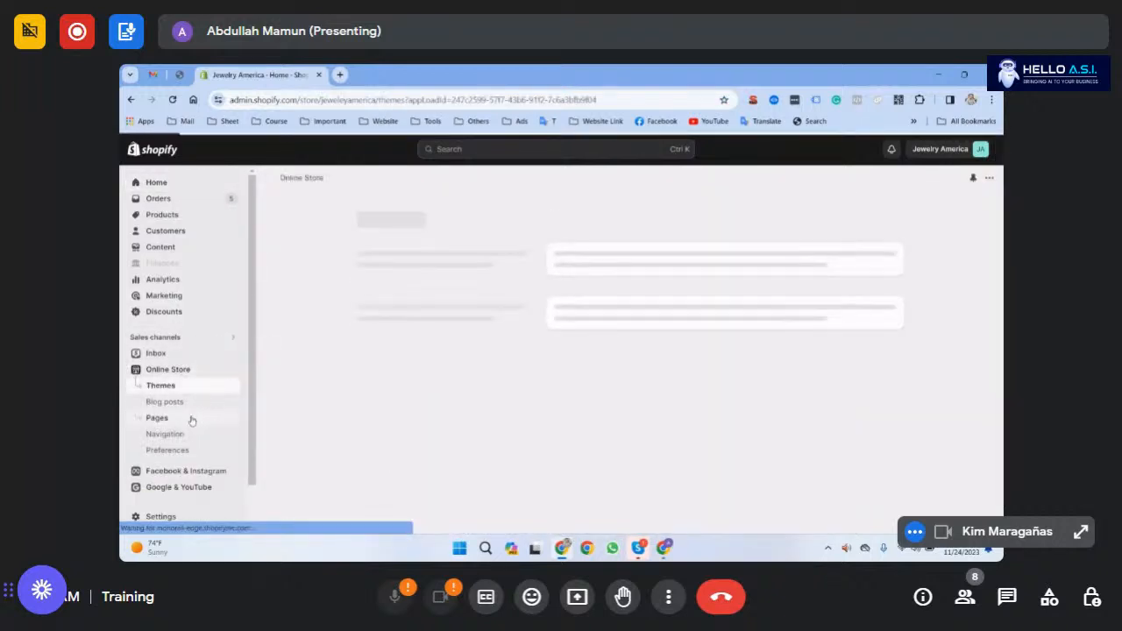
click(191, 419)
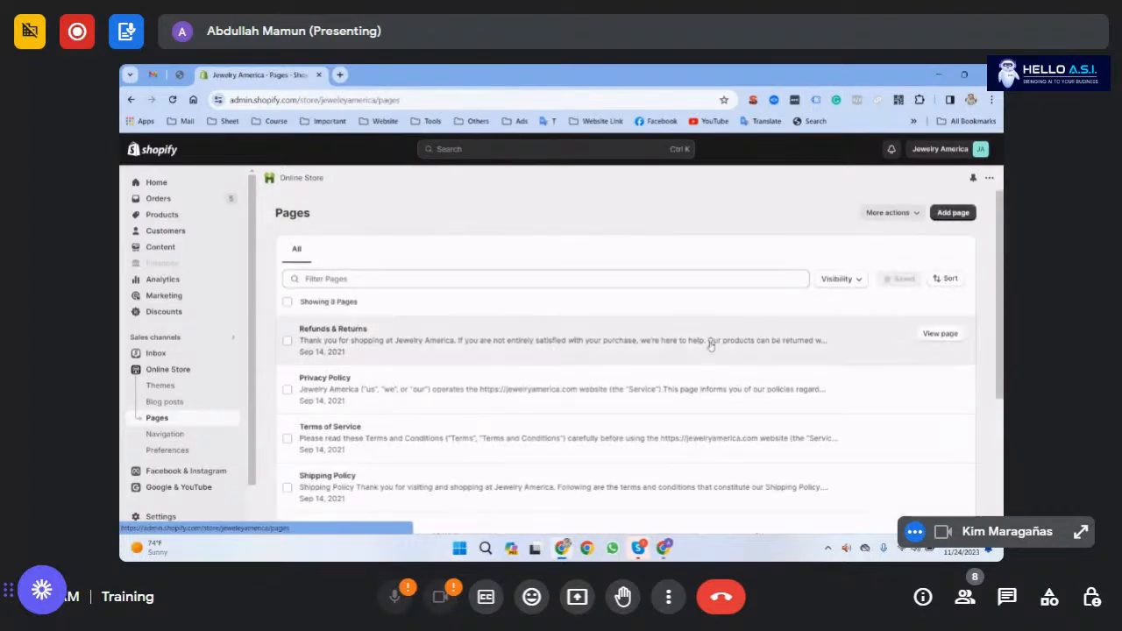
Step: Open the online store's navigation settings and highlight the main menu's items
click(189, 438)
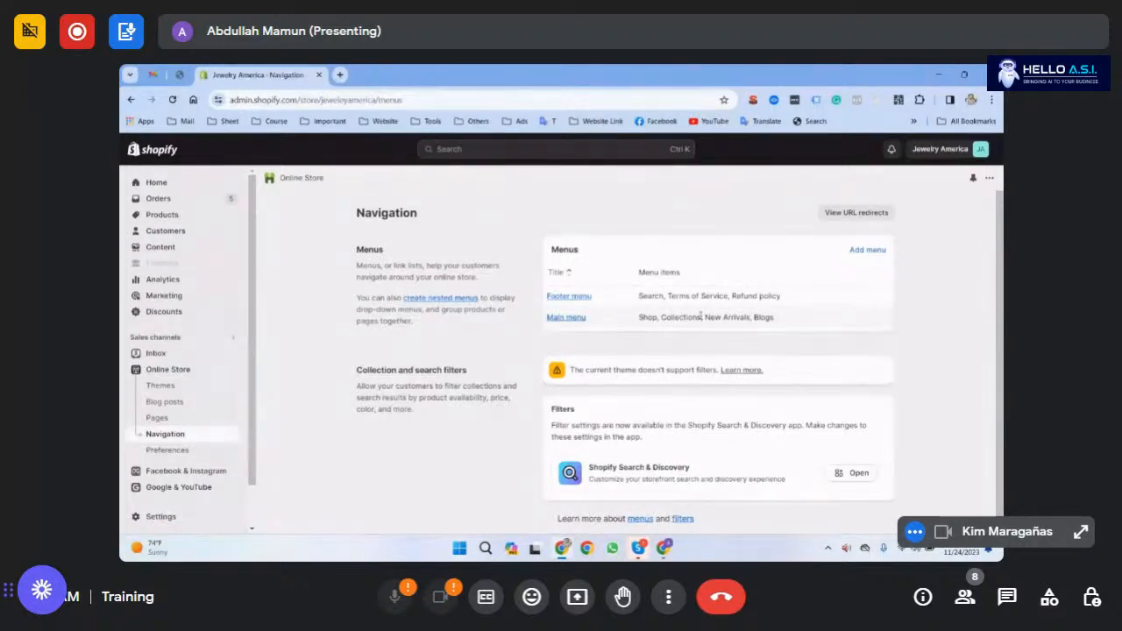
drag(784, 321, 637, 327)
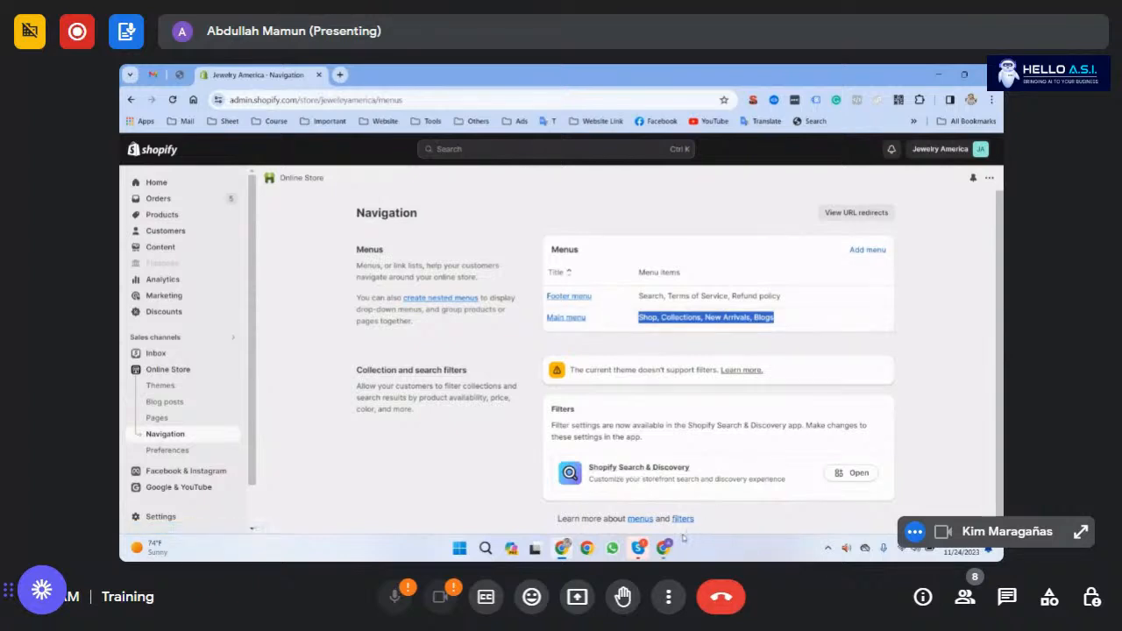
Step: Close the Shopify admin page and restore the maximized browser window to a smaller size
mouse_move(667, 552)
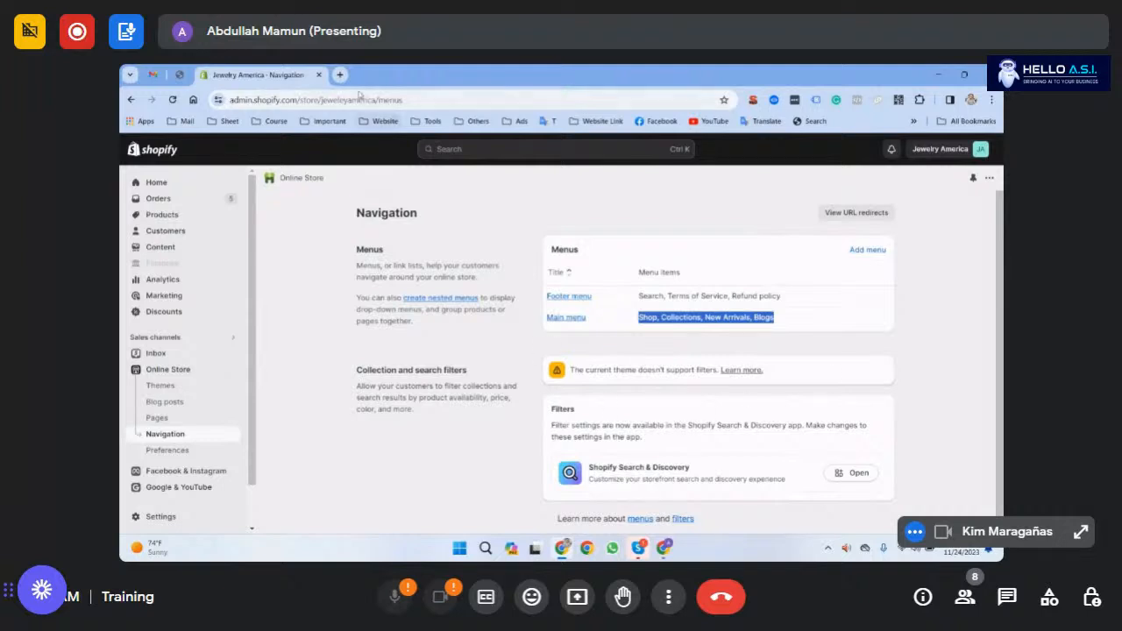
click(319, 75)
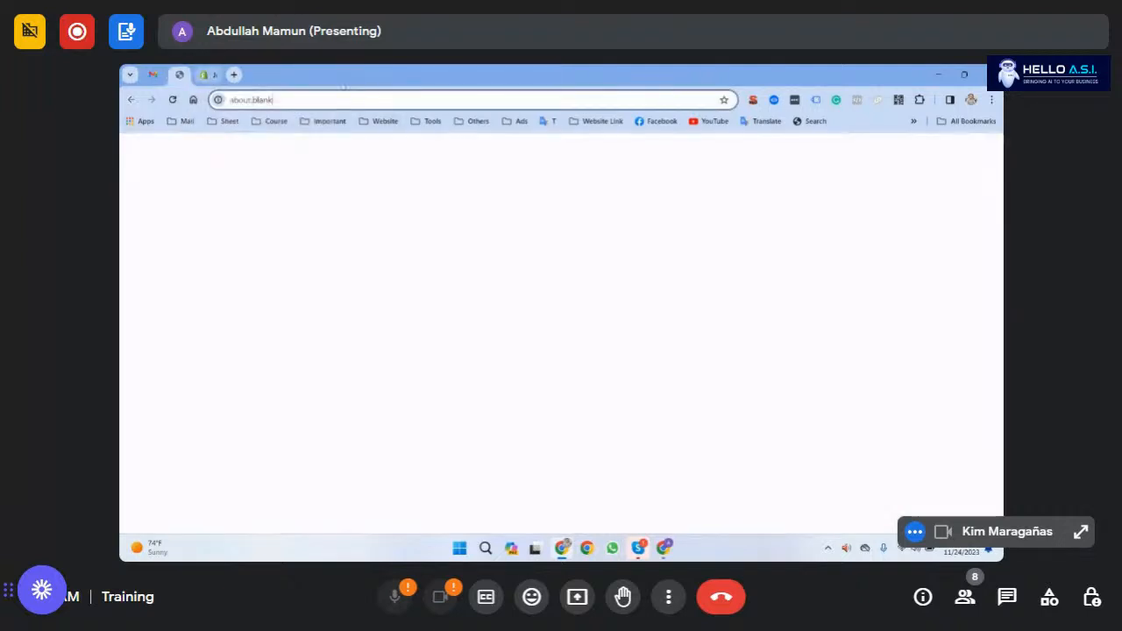
click(267, 103)
click(964, 75)
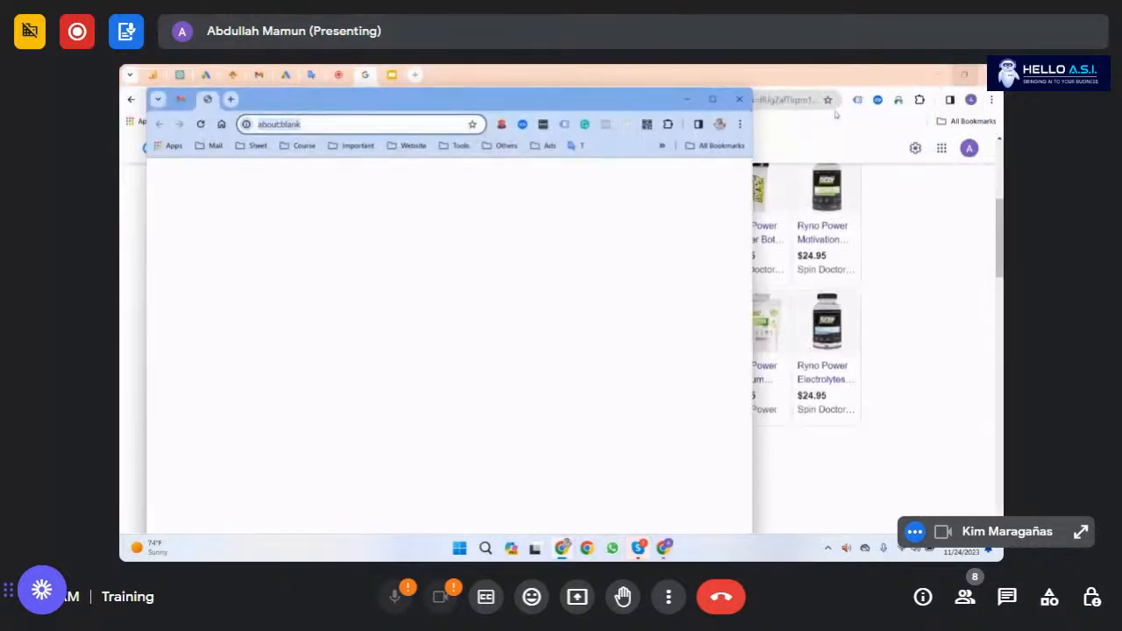
Step: Close the blank browser window, open a new tab in the presenting window, and check the meeting's in-call messages for a search term
click(740, 97)
click(415, 74)
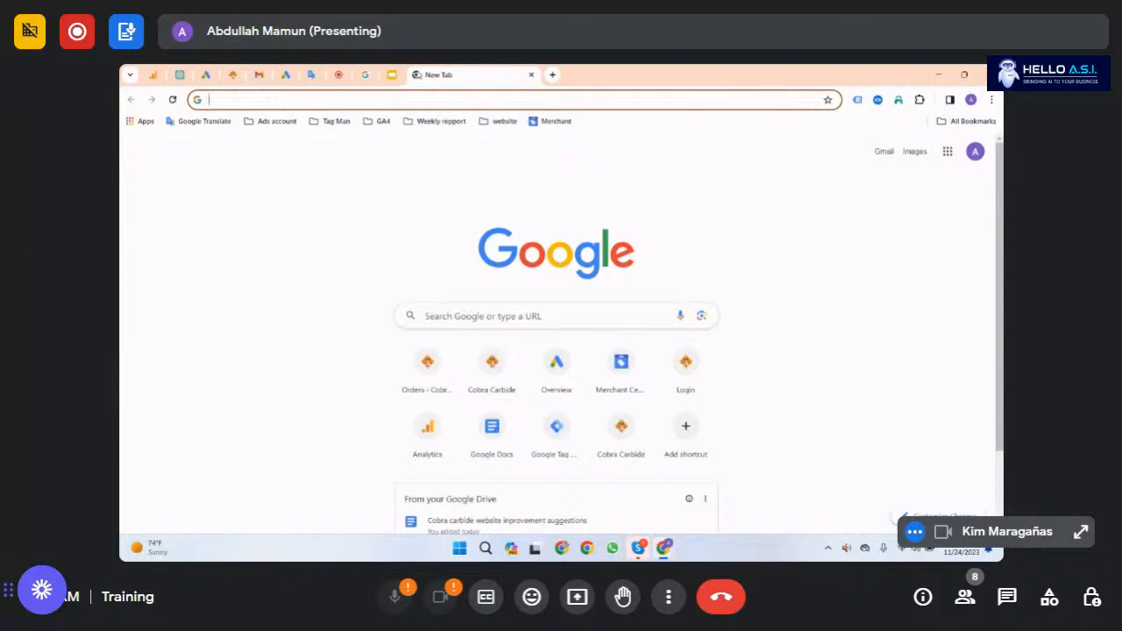
click(338, 75)
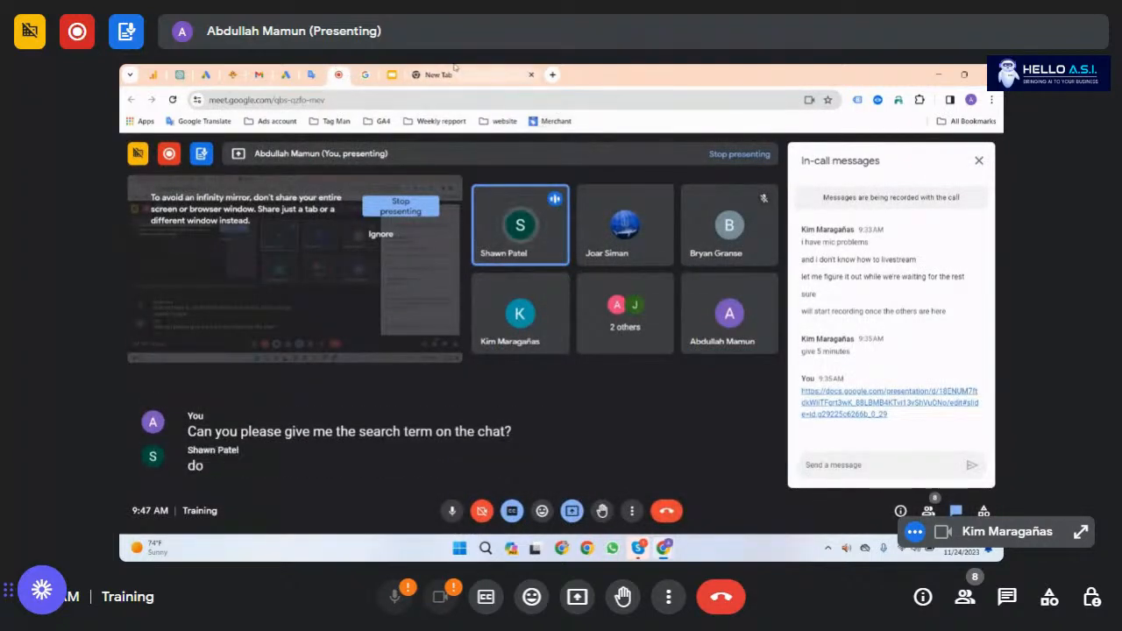
click(421, 76)
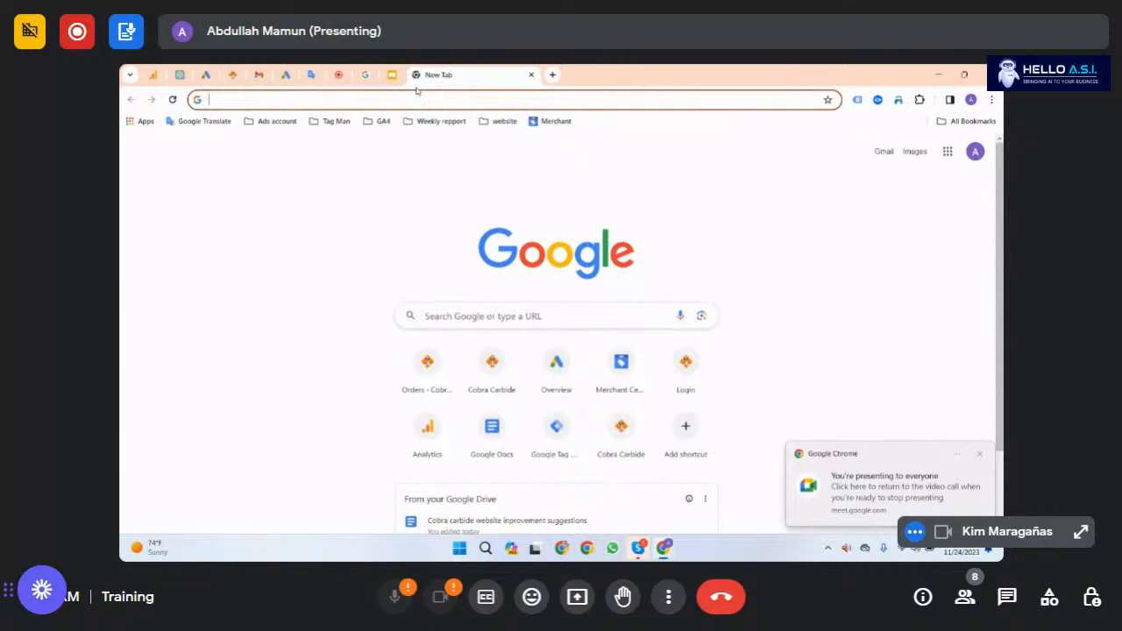
Step: Search Google for "seltzer"
click(402, 99)
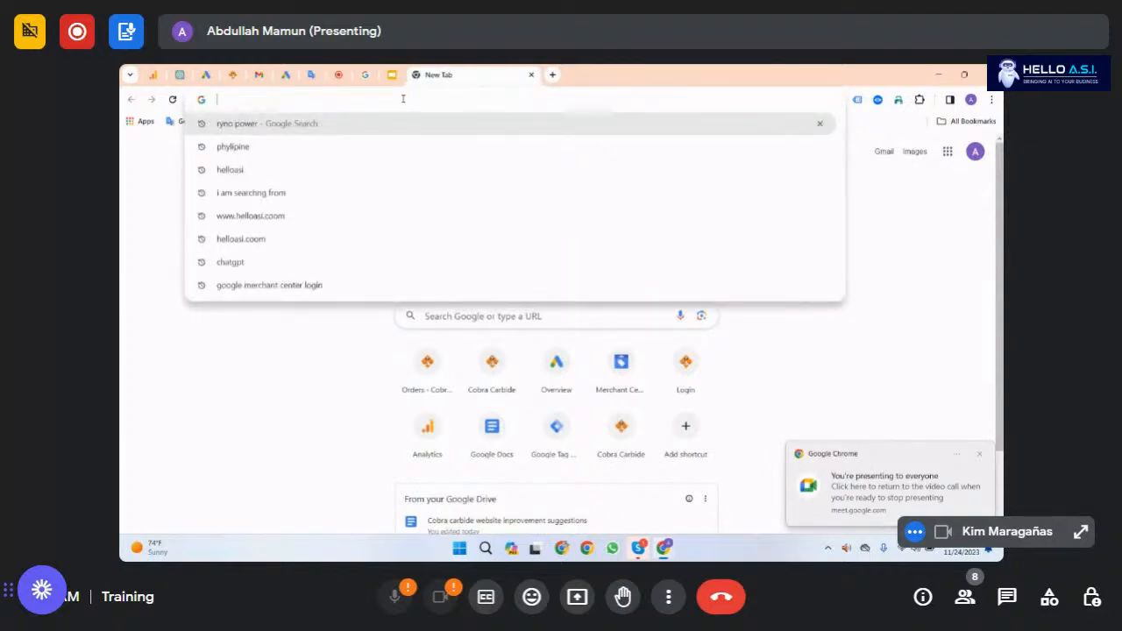
text(s)
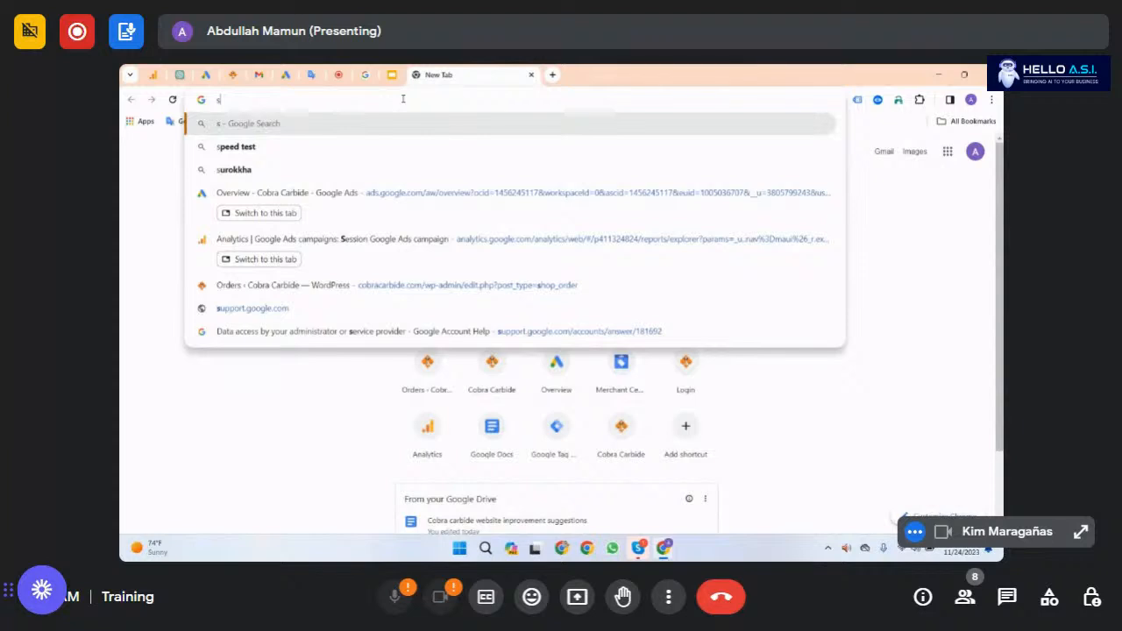
text(l)
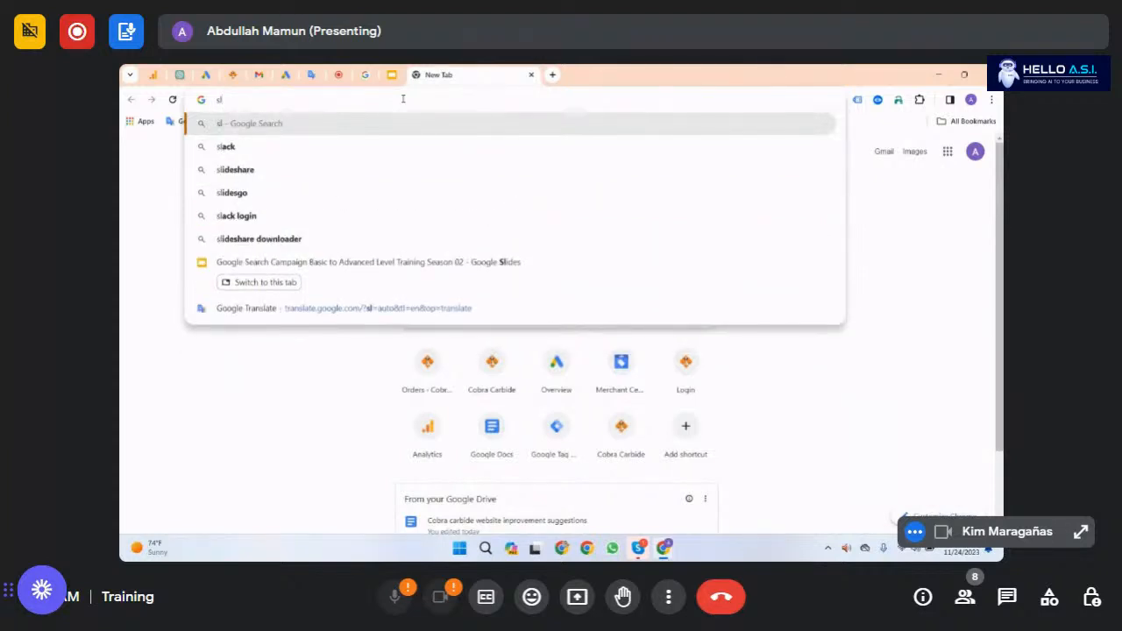
key(BackSpace)
text(el)
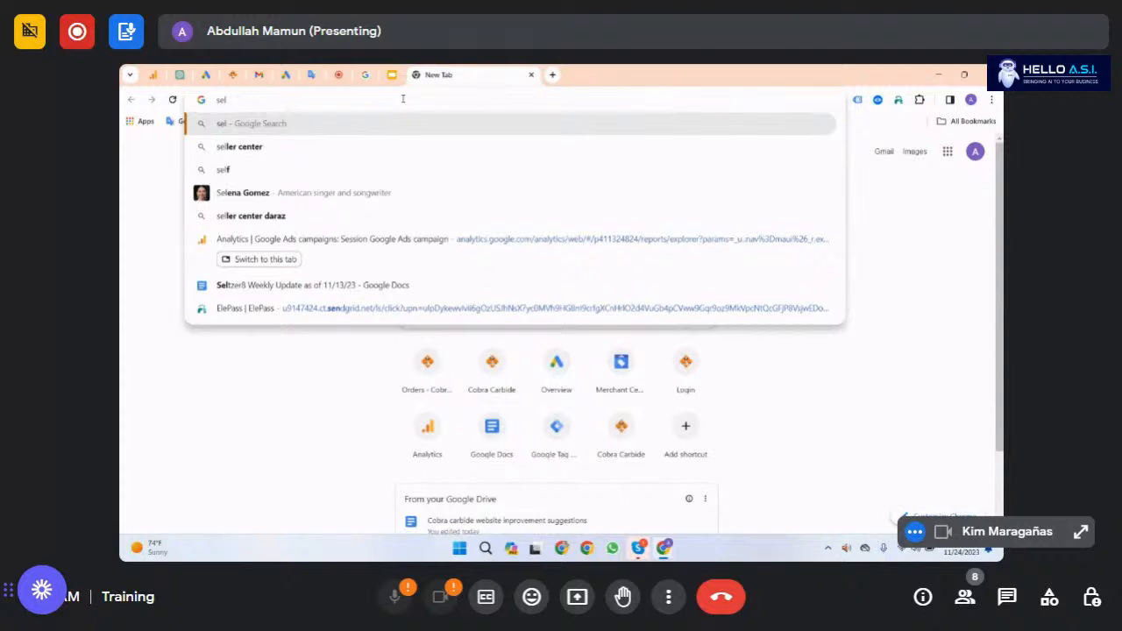
text(t)
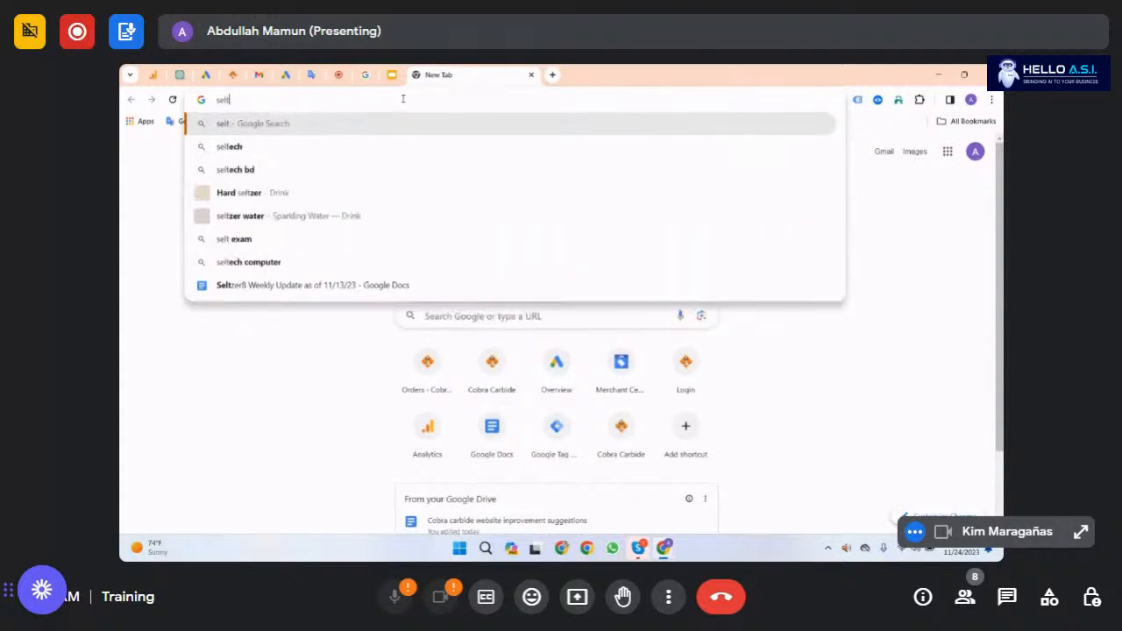
text(zer)
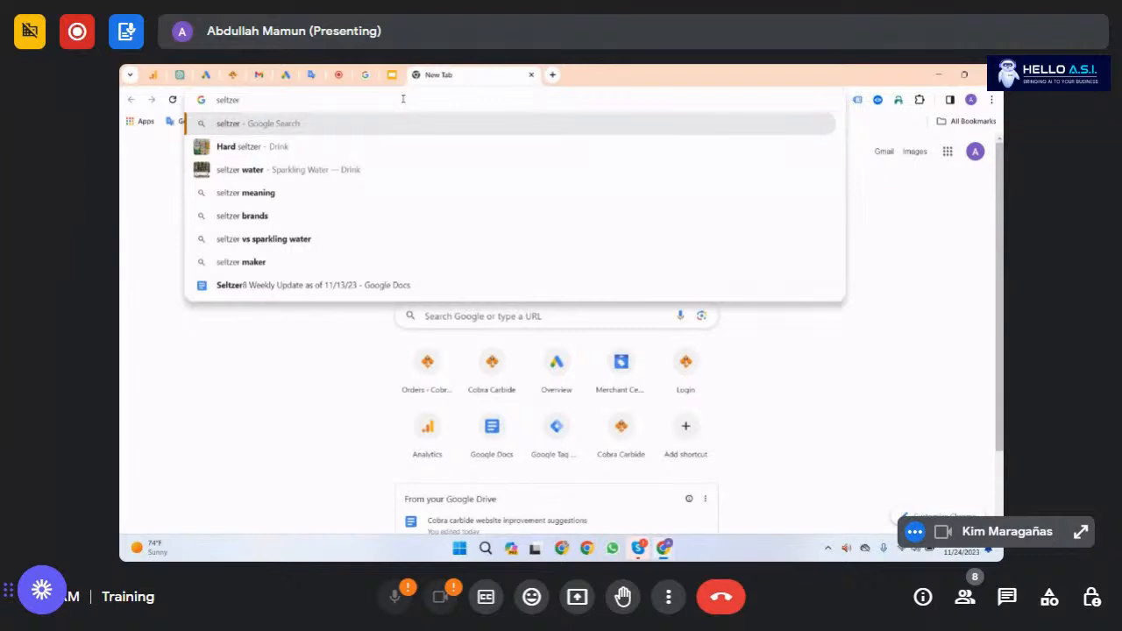
key(Return)
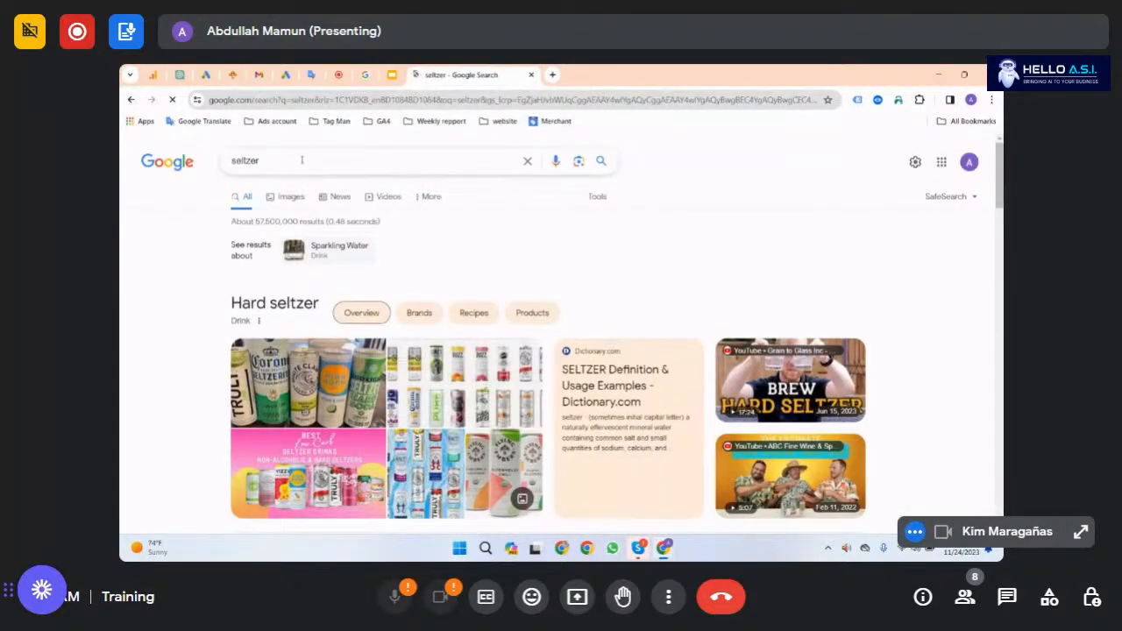
Step: Look over the seltzer results for ads and refine the Google search to "seltzer8"
double_click(302, 159)
scroll(482, 238, down, 5)
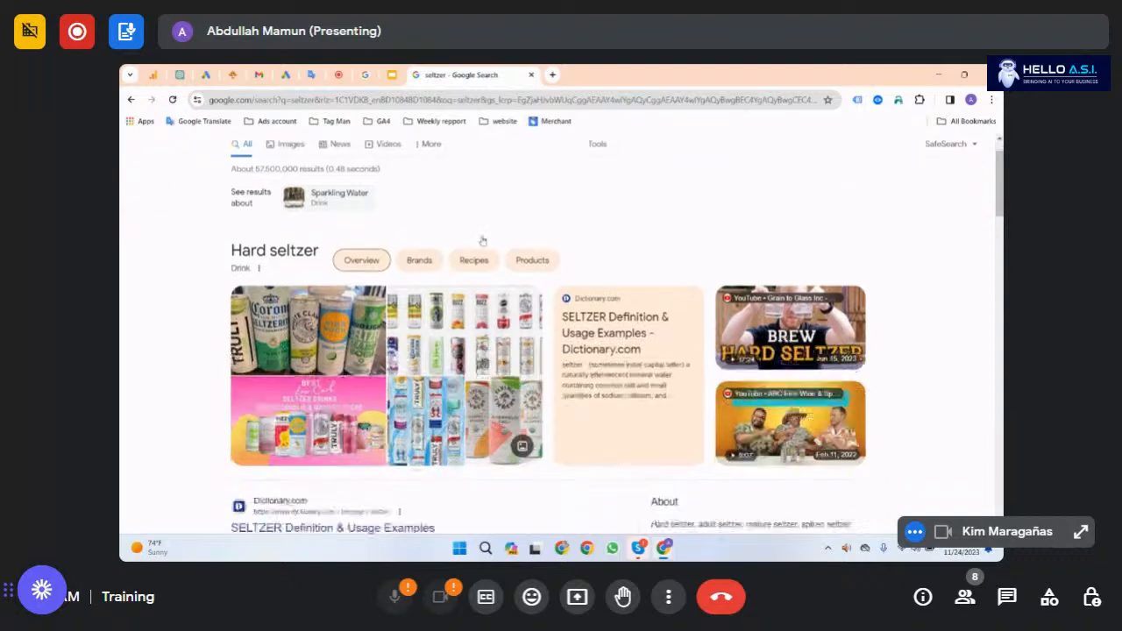
scroll(419, 324, down, 2)
scroll(419, 324, up, 7)
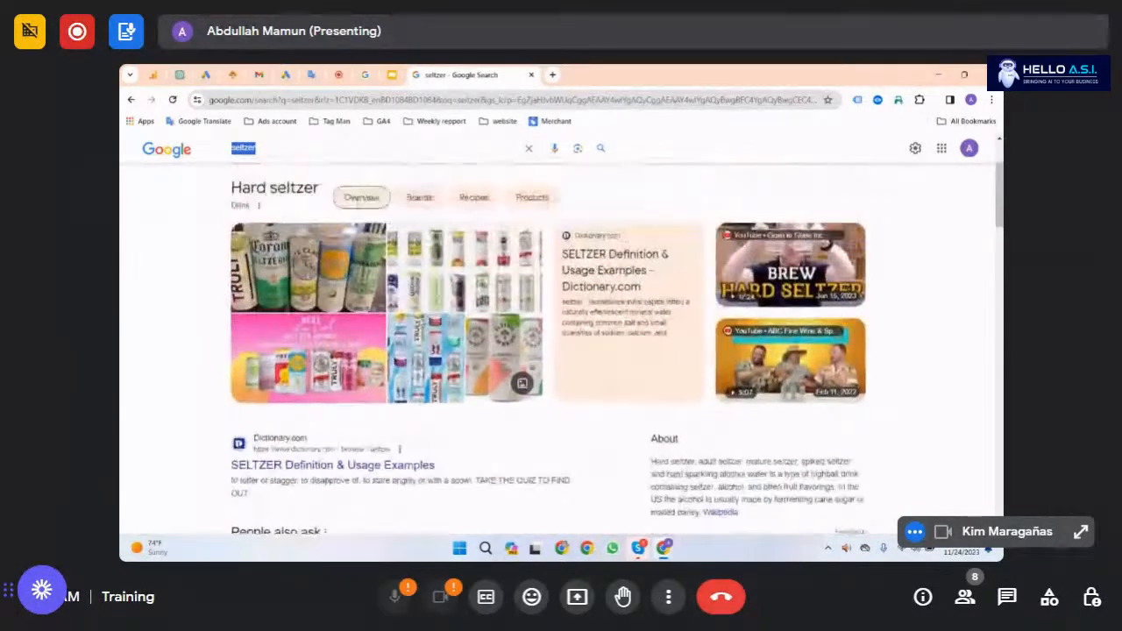
click(339, 159)
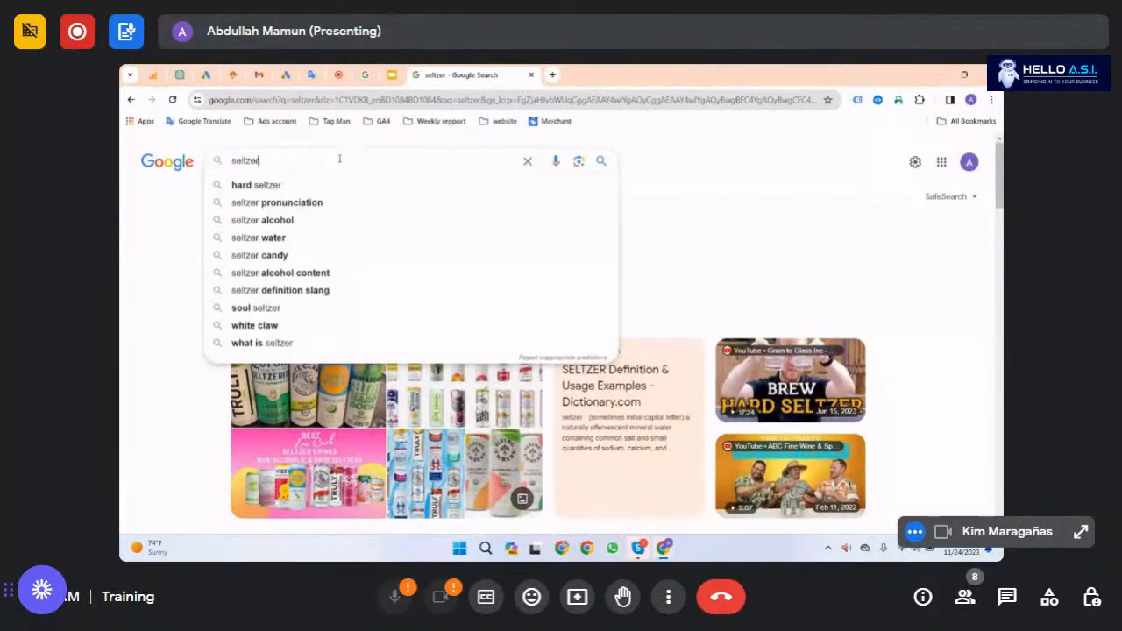
text(8)
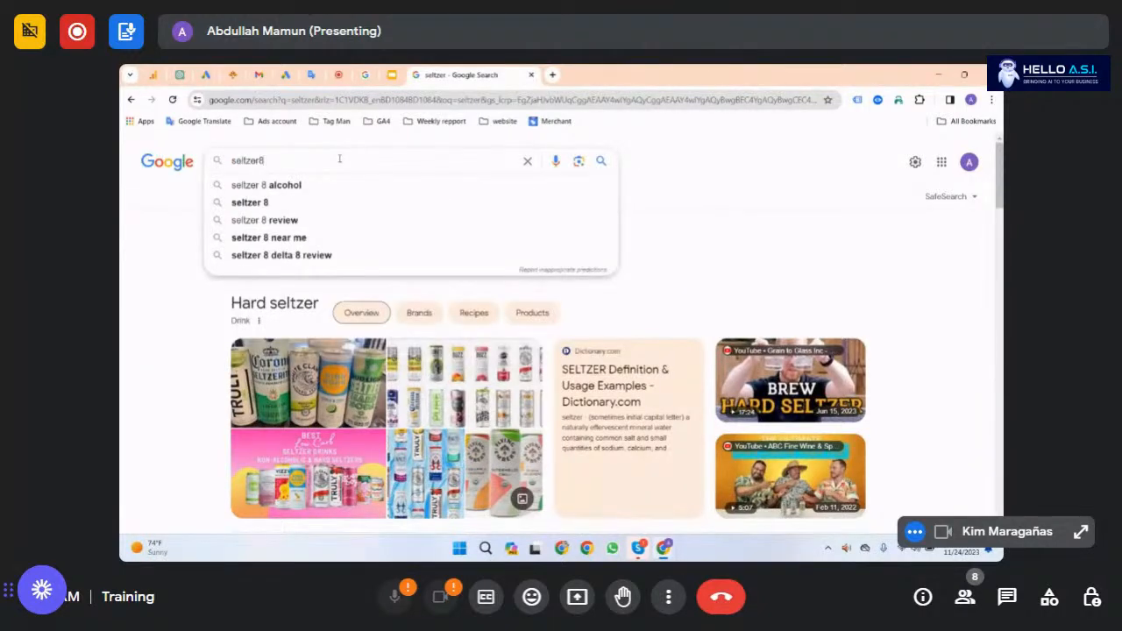
key(Return)
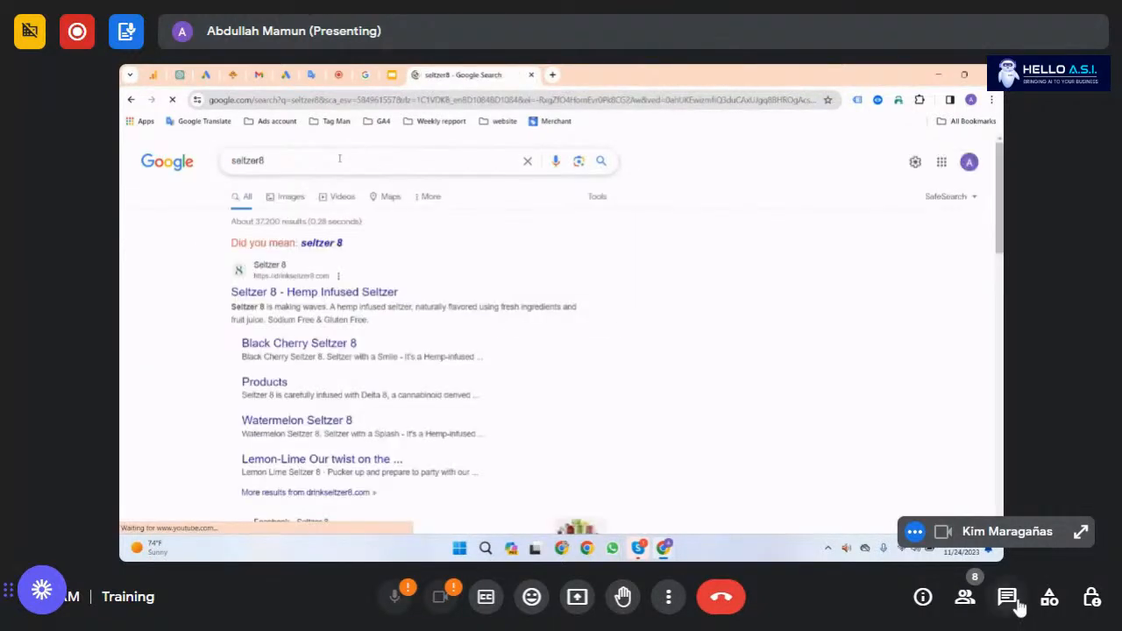
Step: Send "drinkseltzer8.com" in the meeting's in-call messages and close the chat
click(1008, 596)
text(drink)
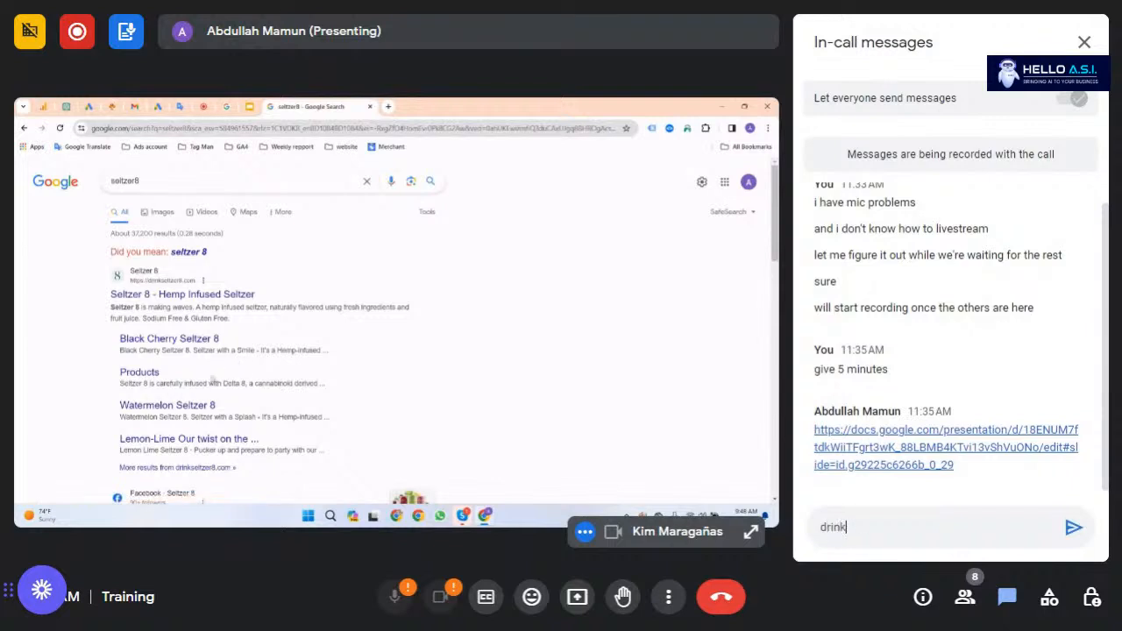
text(seltzer8.com)
key(Return)
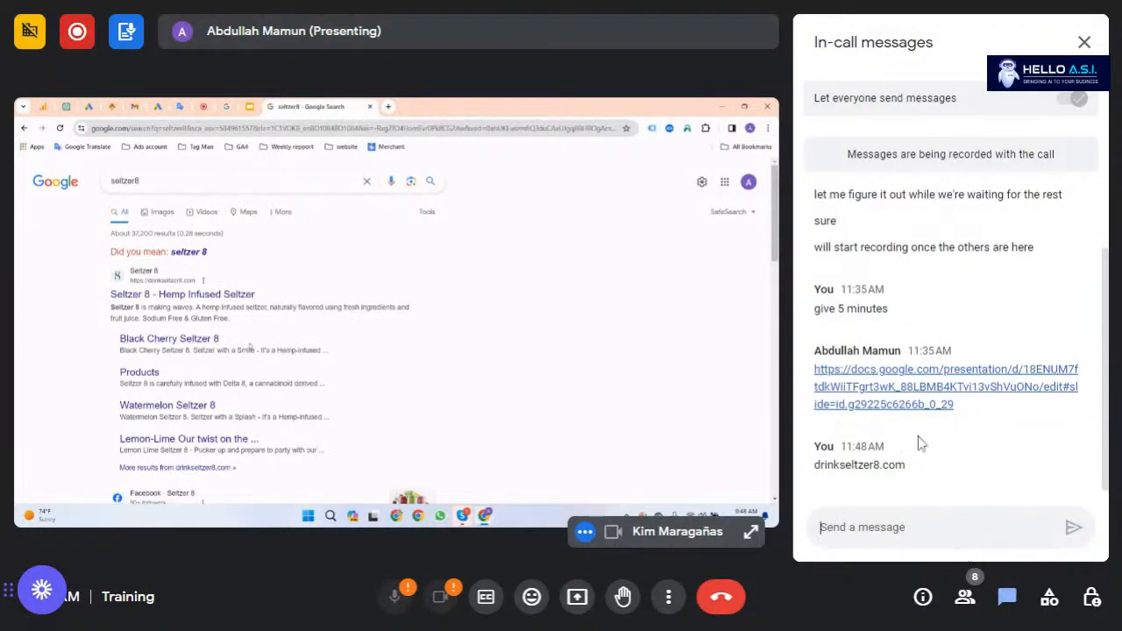
click(1084, 42)
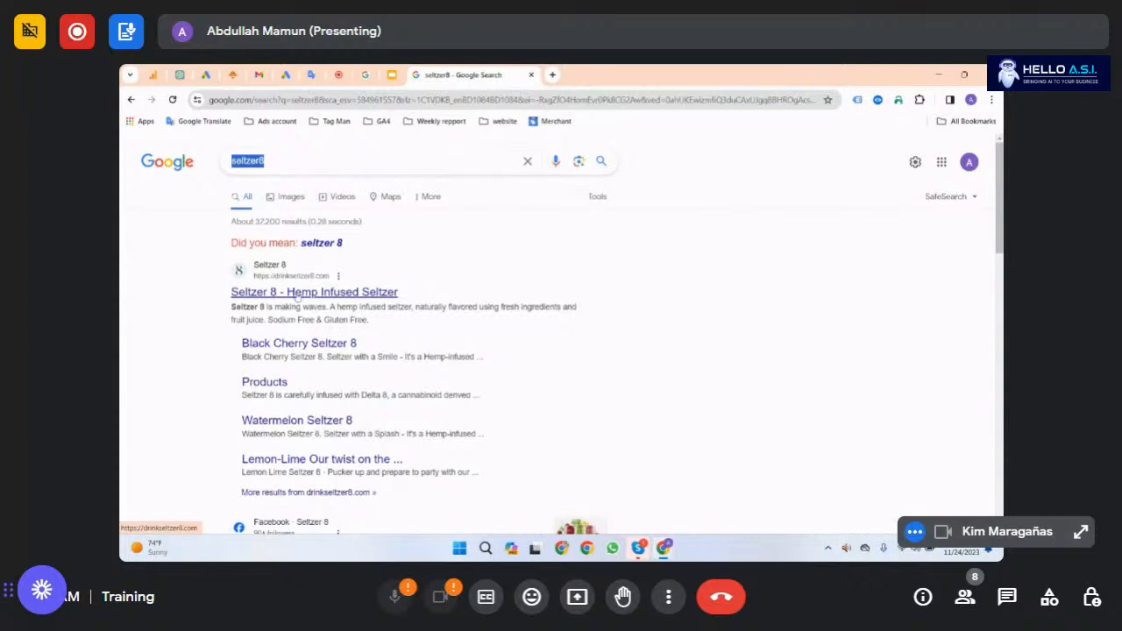
Step: Load the "Seltzer 8 - Hemp Infused Seltzer" result in a separate tab and look through the remaining seltzer8 results
double_click(306, 167)
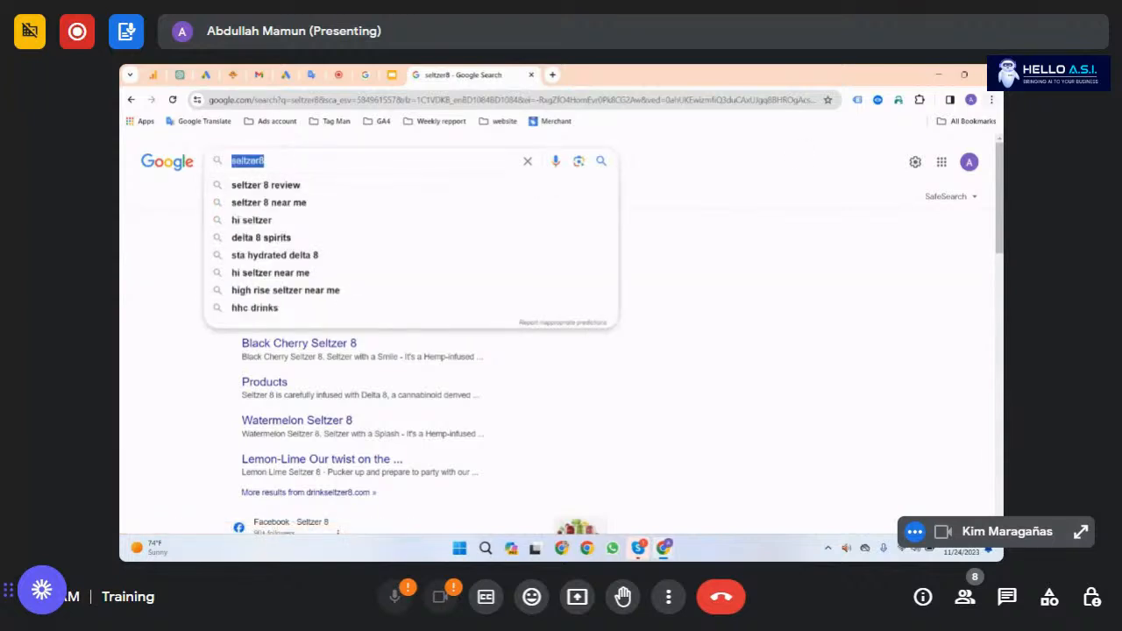
click(776, 249)
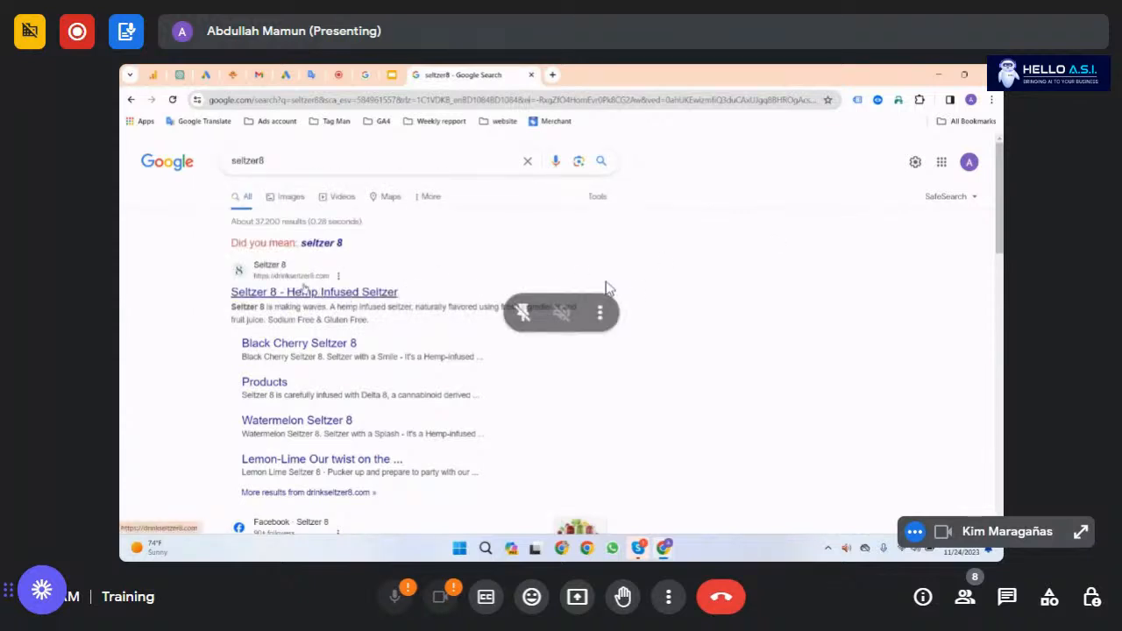
middle_click(298, 291)
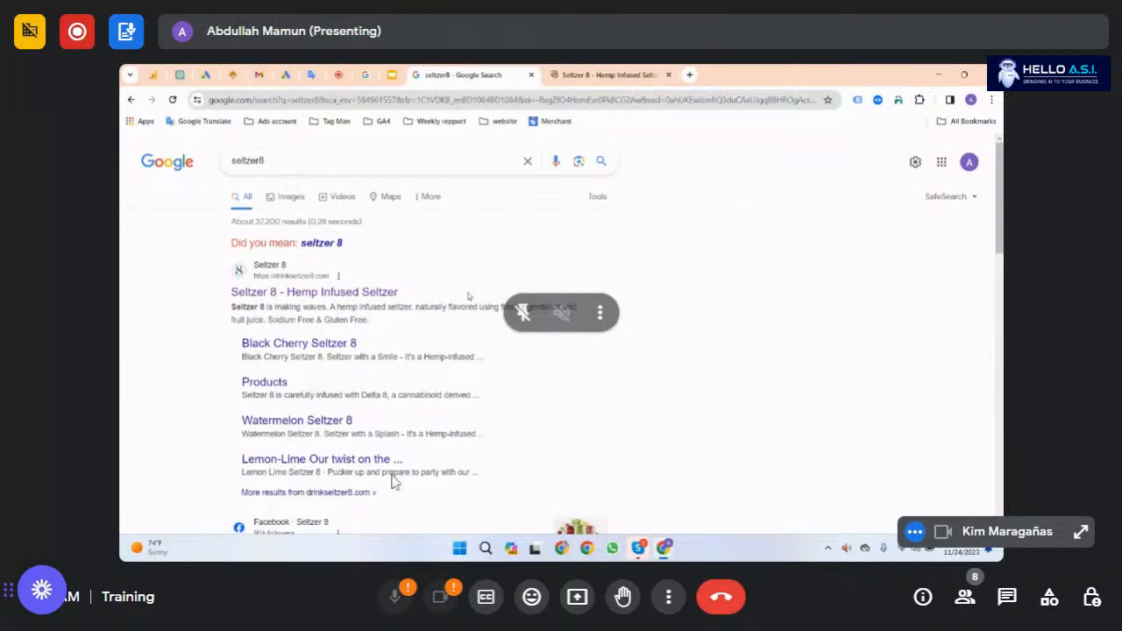
scroll(468, 297, down, 6)
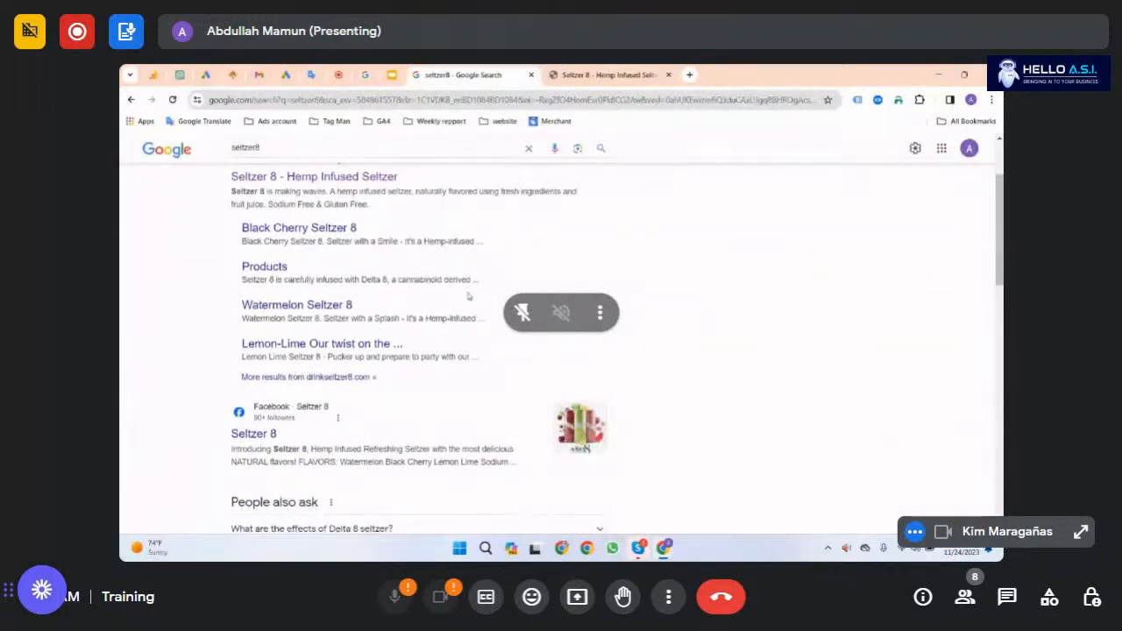
scroll(468, 292, down, 3)
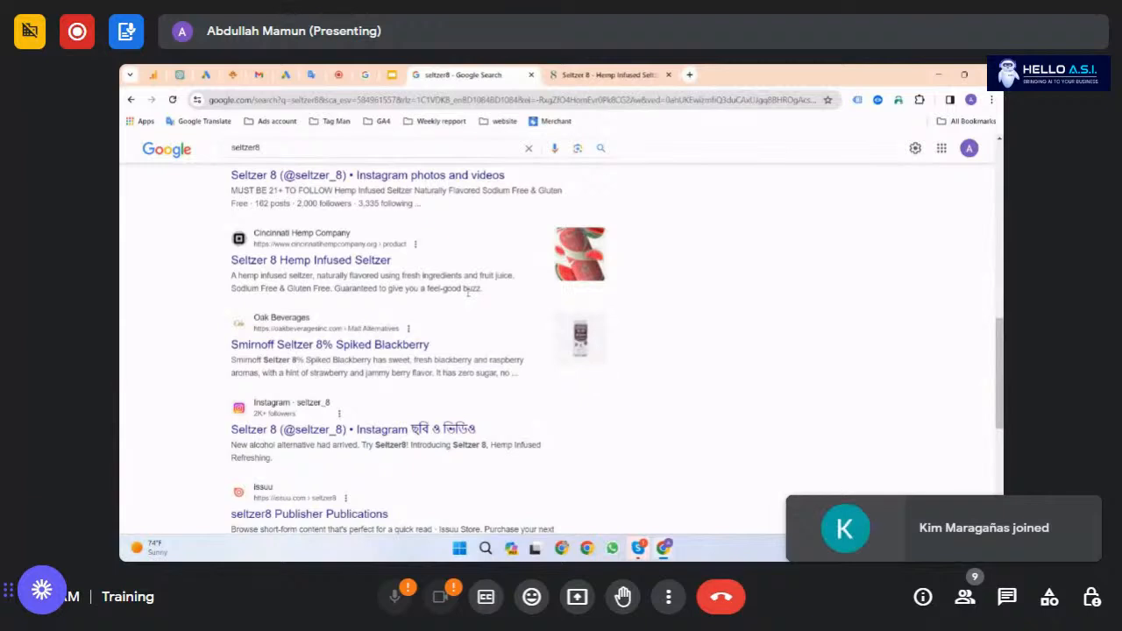
scroll(469, 294, down, 5)
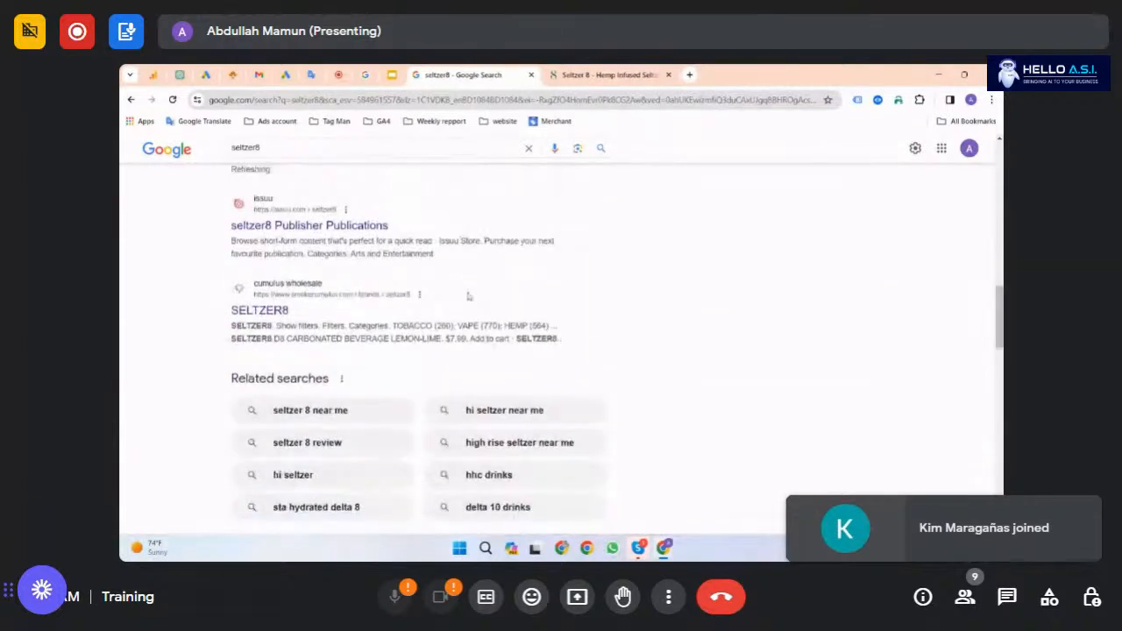
Step: View the drinkseltzer8.com tab, confirm being 21 years or older, and look over the home page
click(634, 70)
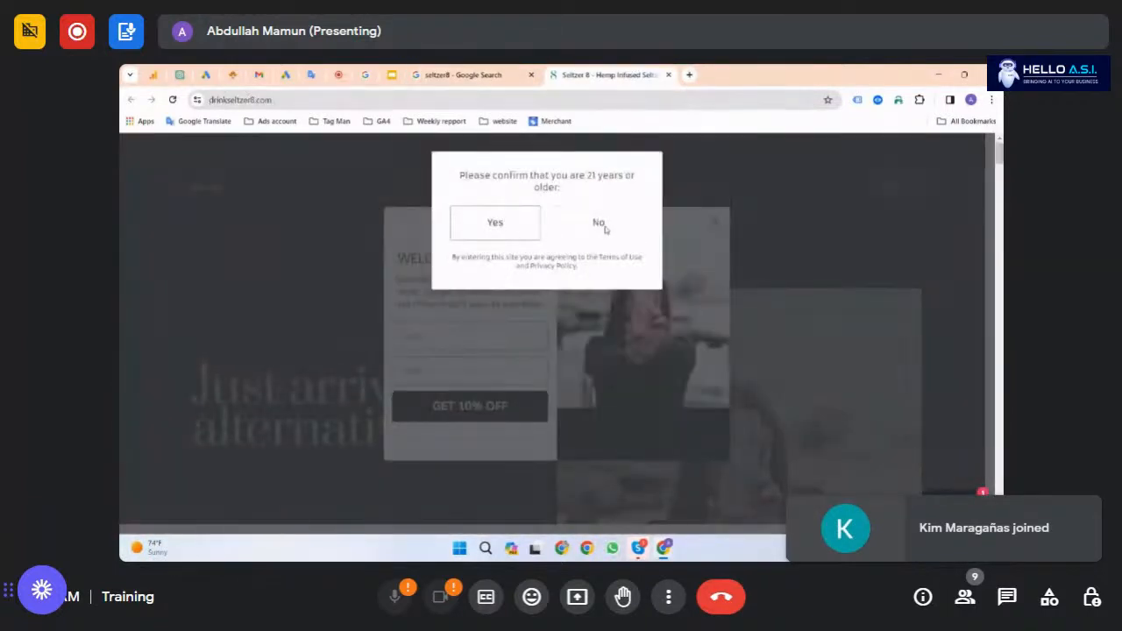
click(539, 226)
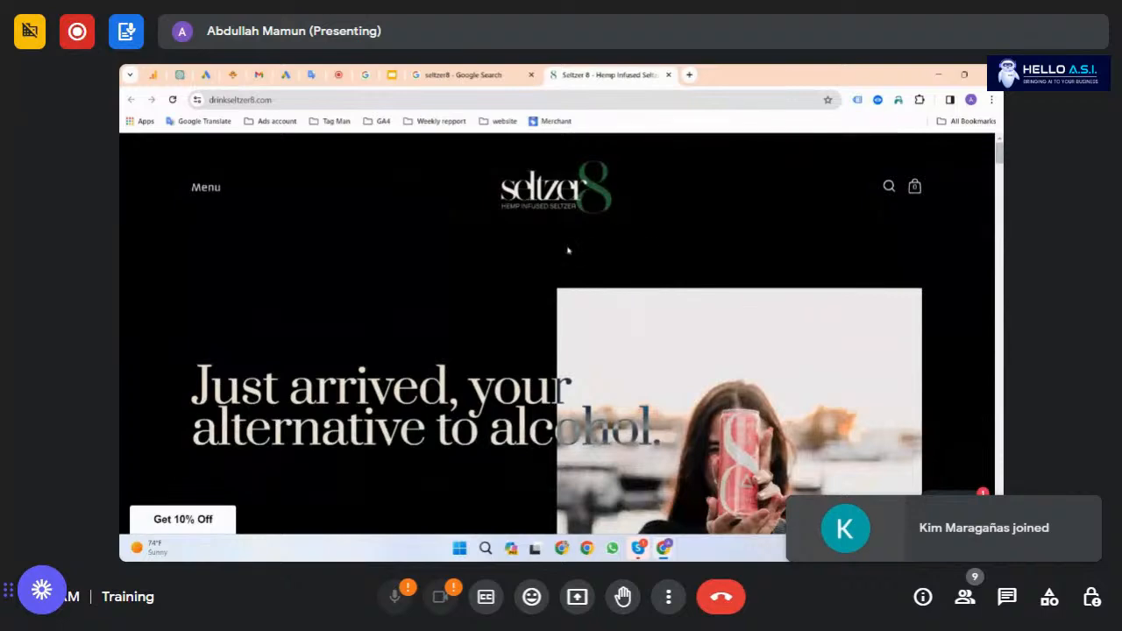
scroll(570, 251, down, 5)
scroll(574, 253, up, 5)
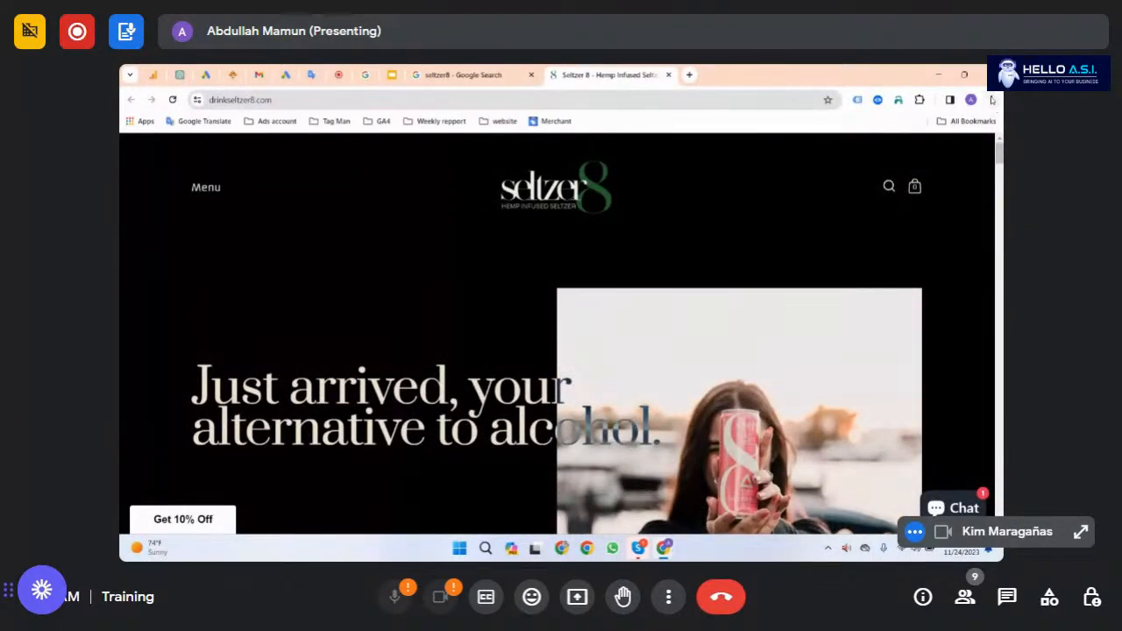
Step: Search Google for "whizznator" in the tab showing the Seltzer 8 website
click(399, 97)
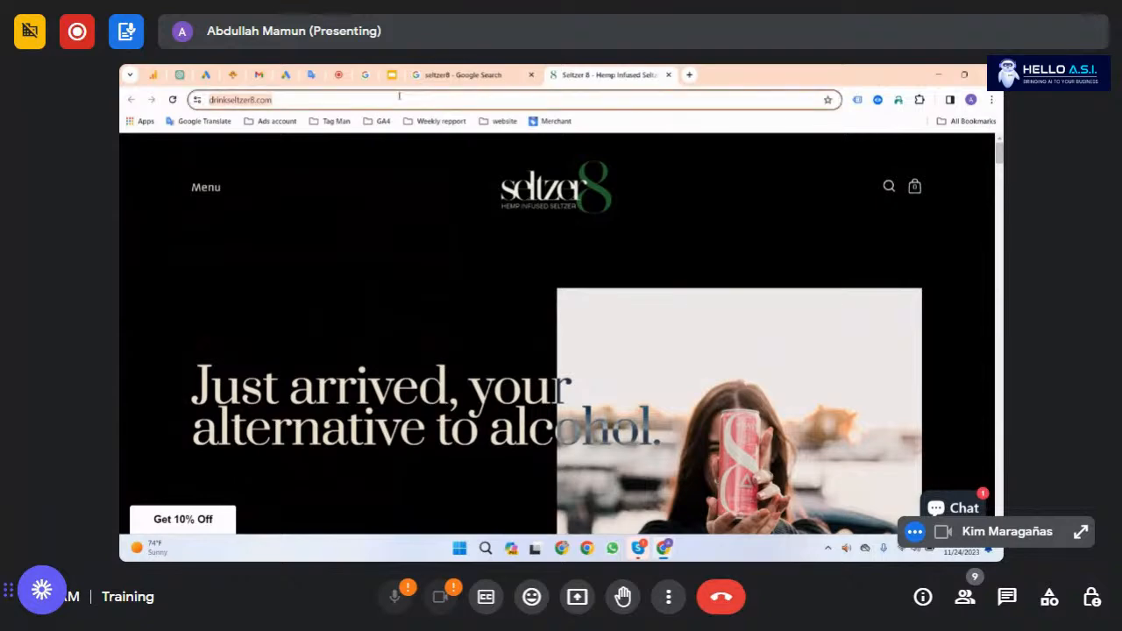
text(wh)
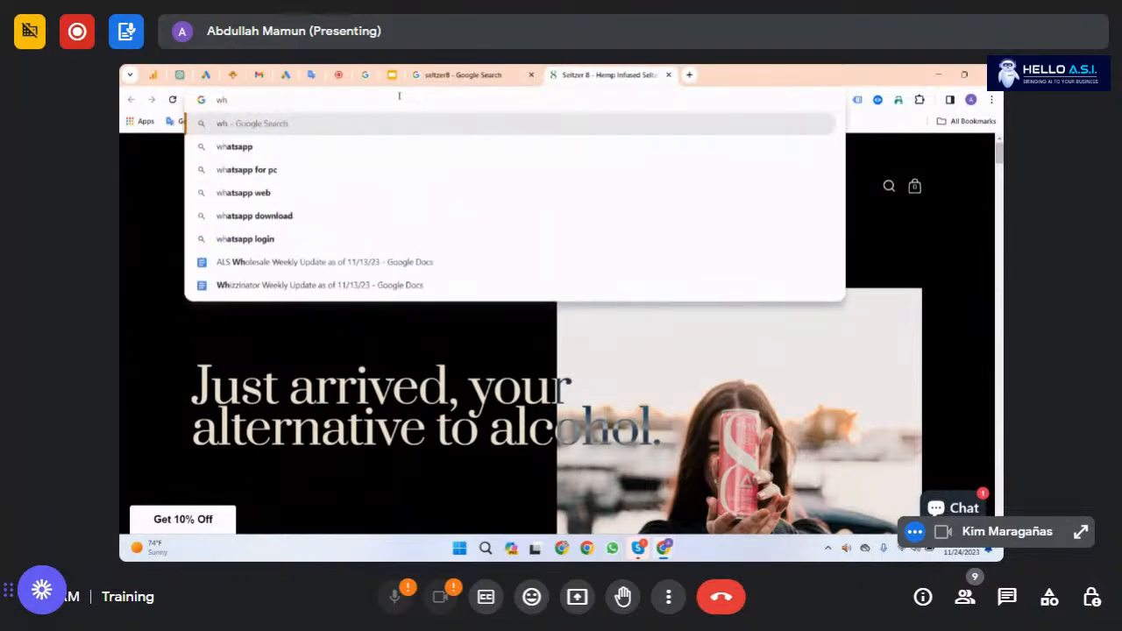
text(i)
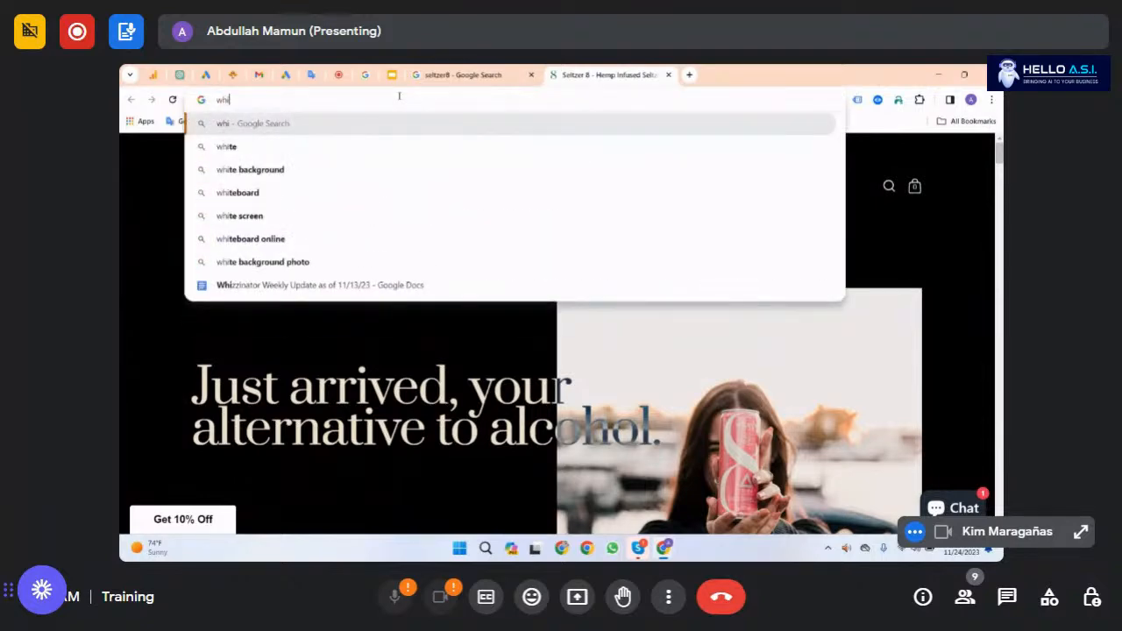
text(zz)
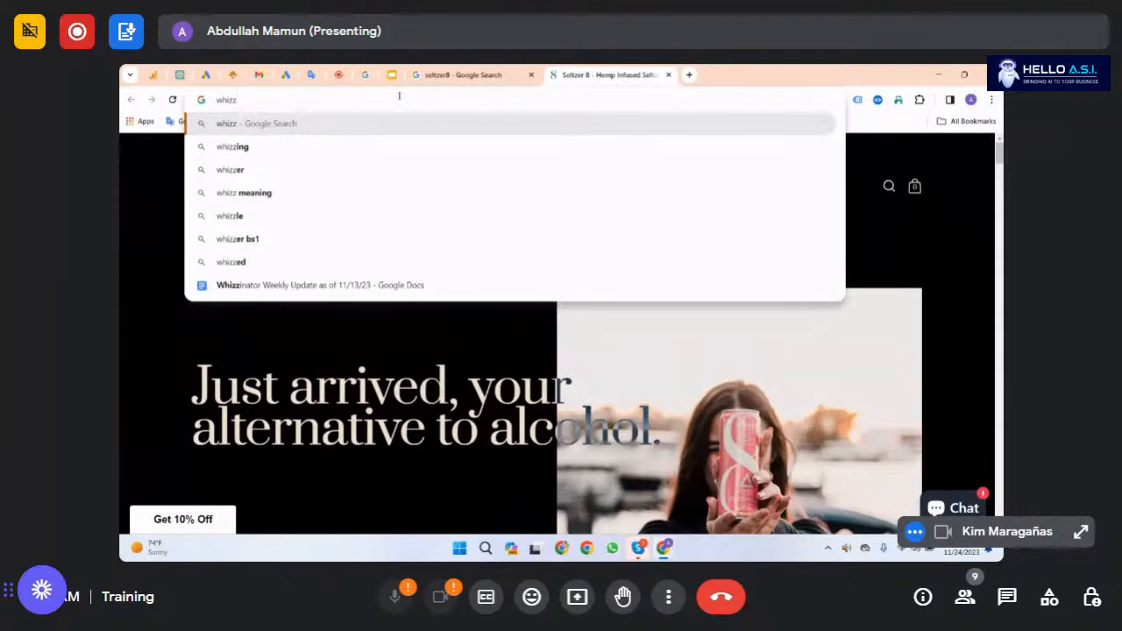
text(nator)
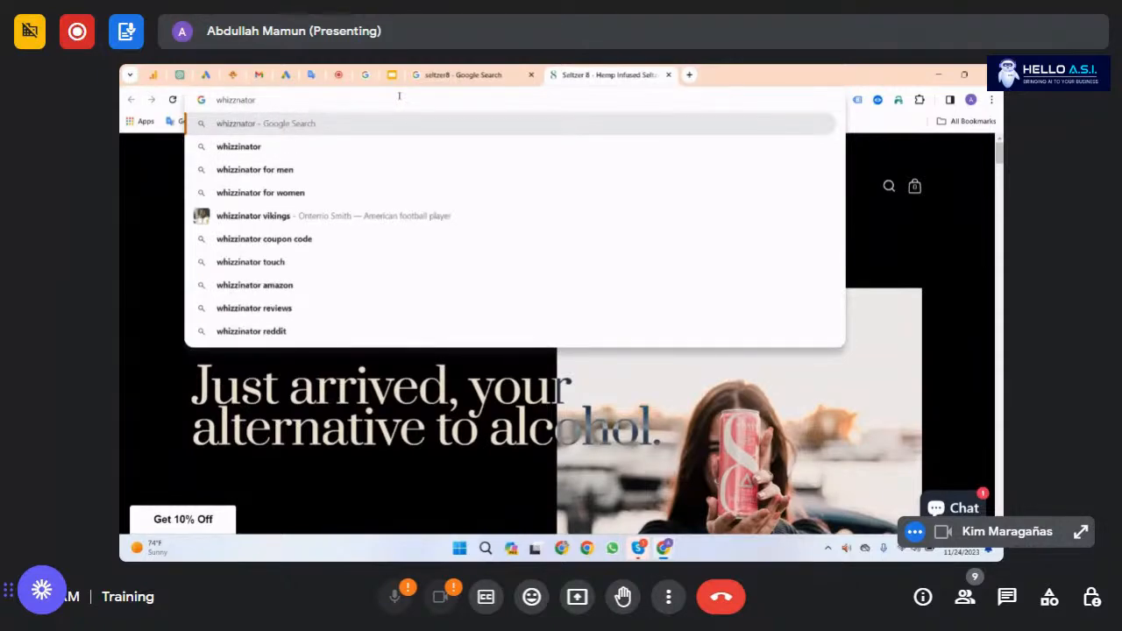
key(Return)
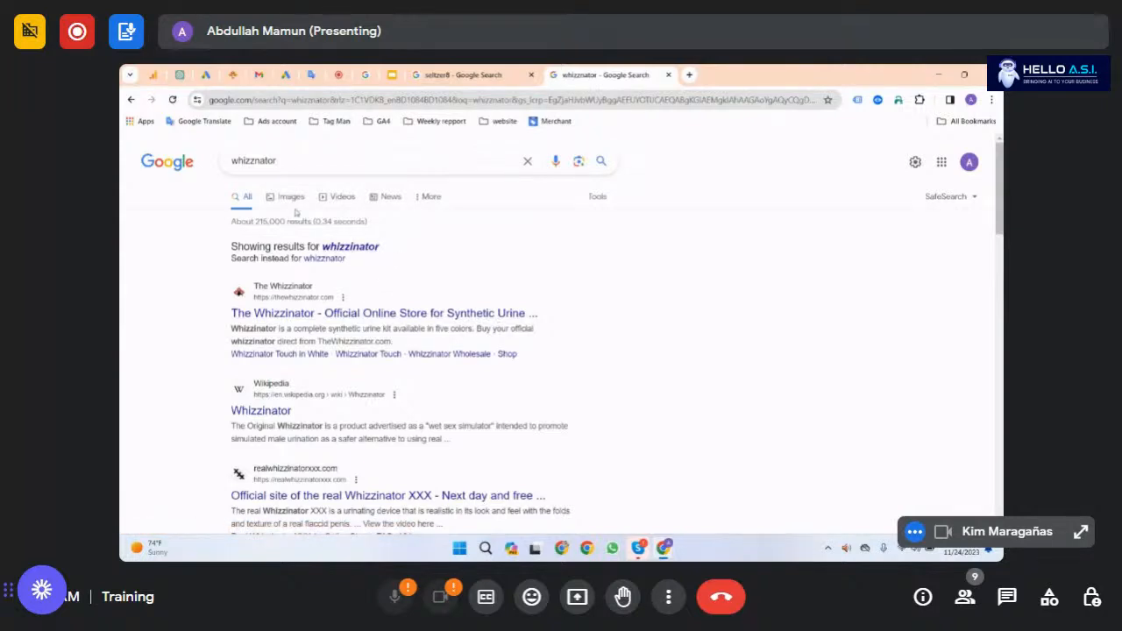
Step: Copy the corrected search term "whizzinator" and search Google for it in a new Incognito window
click(253, 163)
double_click(265, 163)
key(ctrl+c)
click(994, 101)
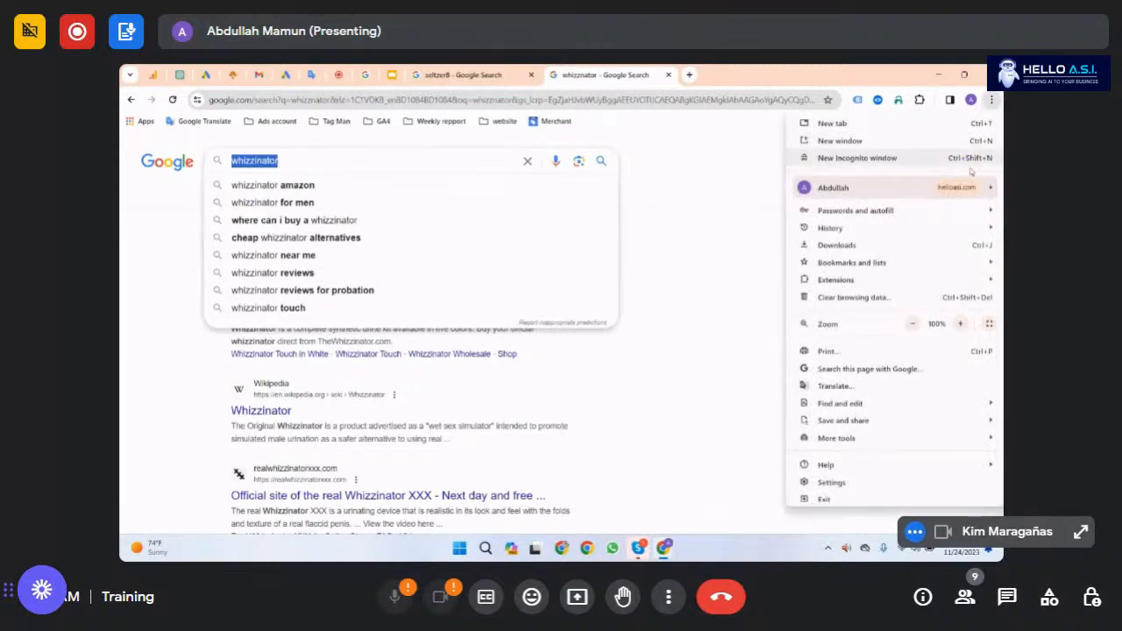
click(887, 160)
key(ctrl+v)
key(Return)
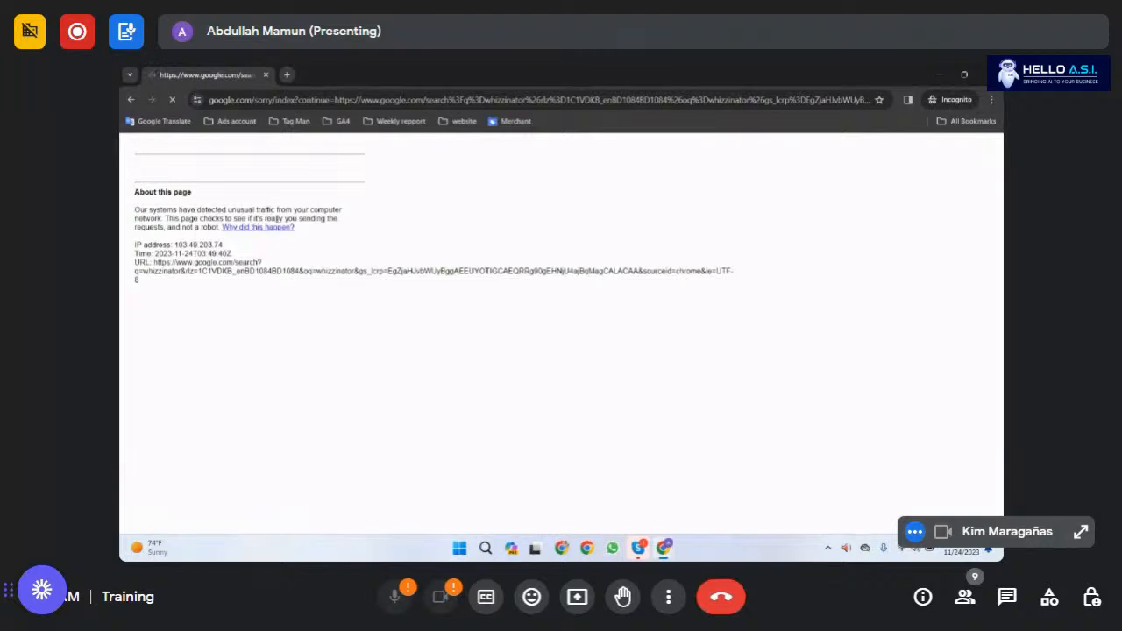
Step: Pass the reCAPTCHA check by selecting all images with motorcycles and verifying the selection
click(200, 207)
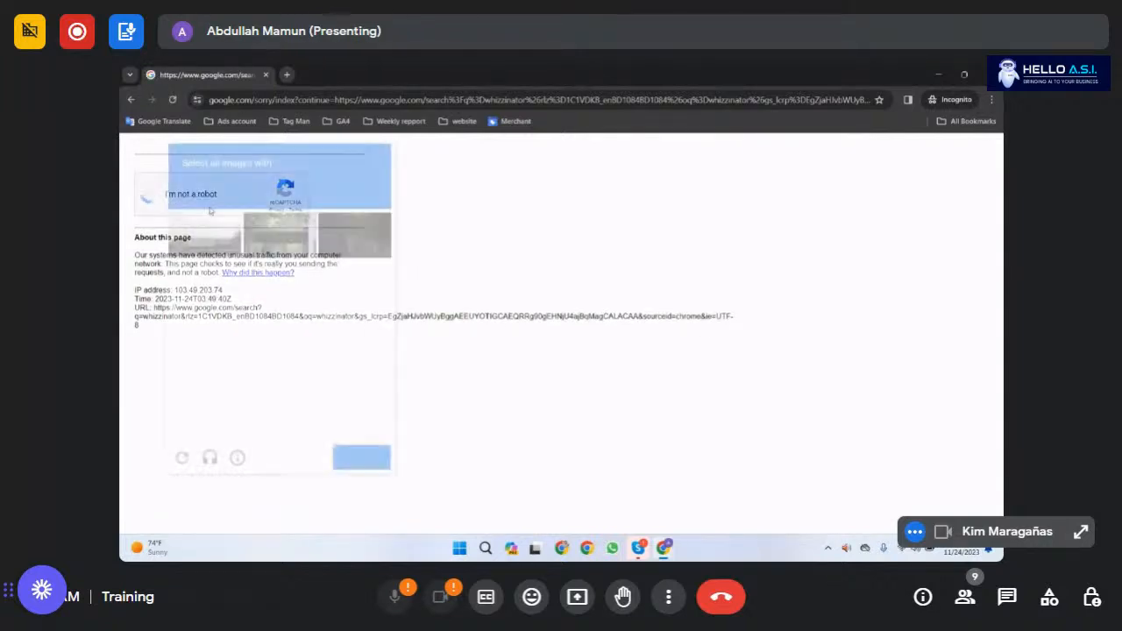
click(355, 323)
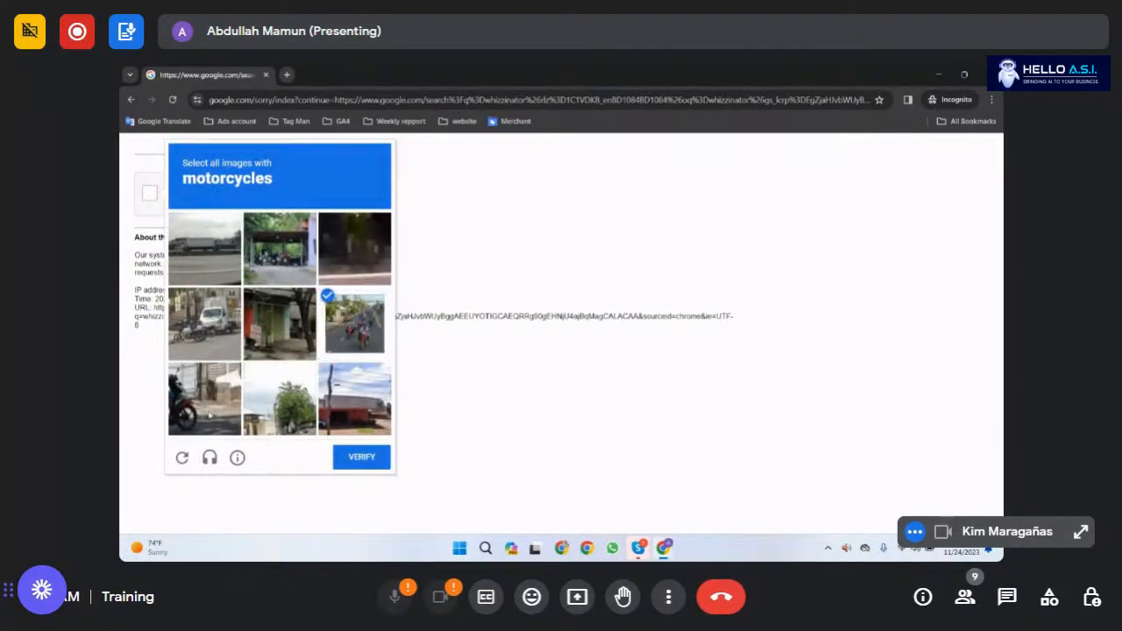
click(209, 400)
click(278, 338)
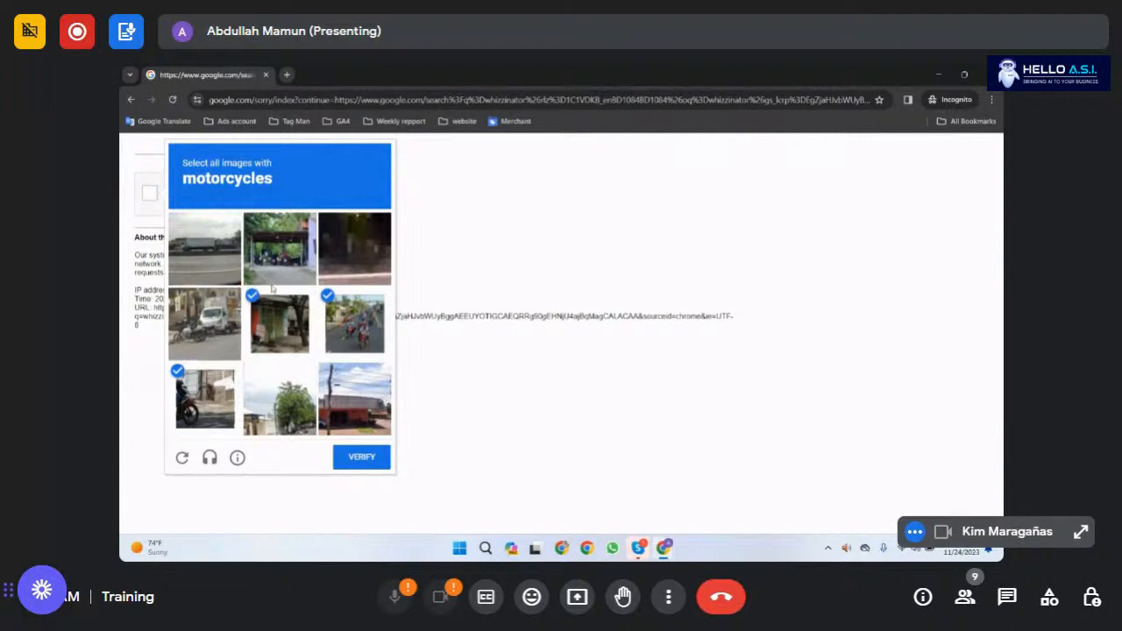
click(215, 317)
click(277, 323)
click(263, 263)
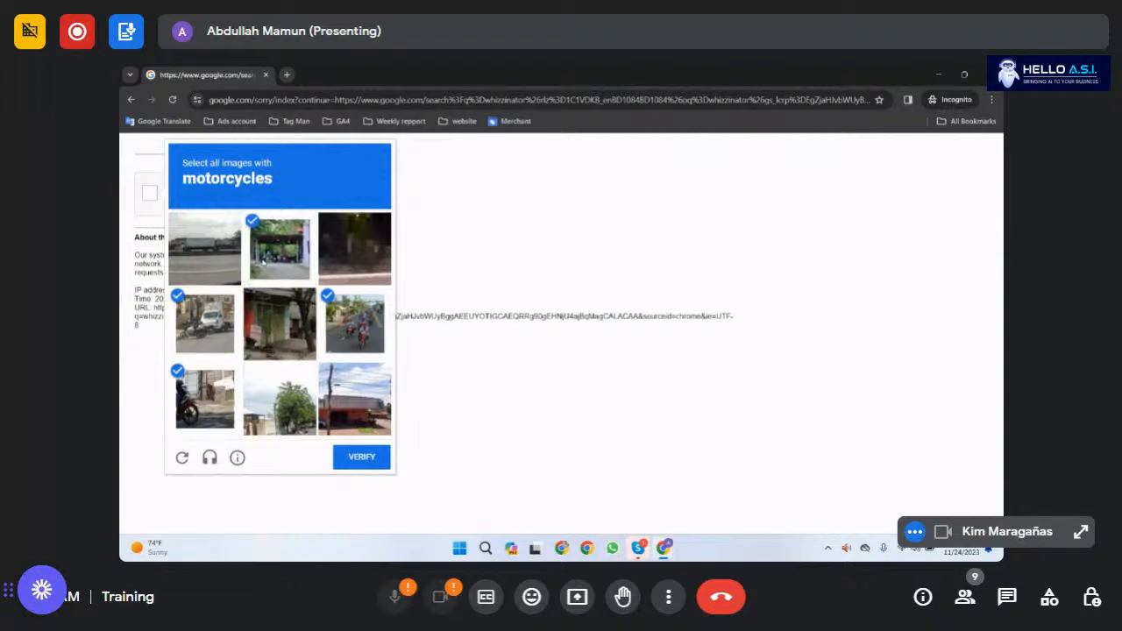
click(358, 463)
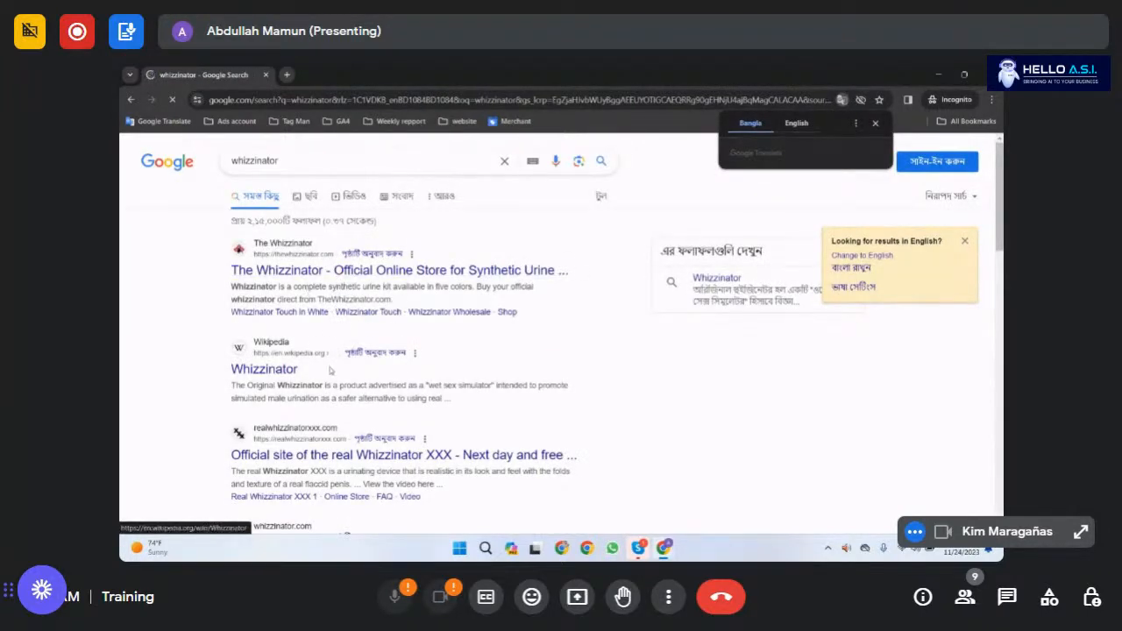
Step: Examine the titles, descriptions and sitelinks of the whizzinator search results, highlighting the description of the whizzinator.com result
scroll(324, 439, down, 2)
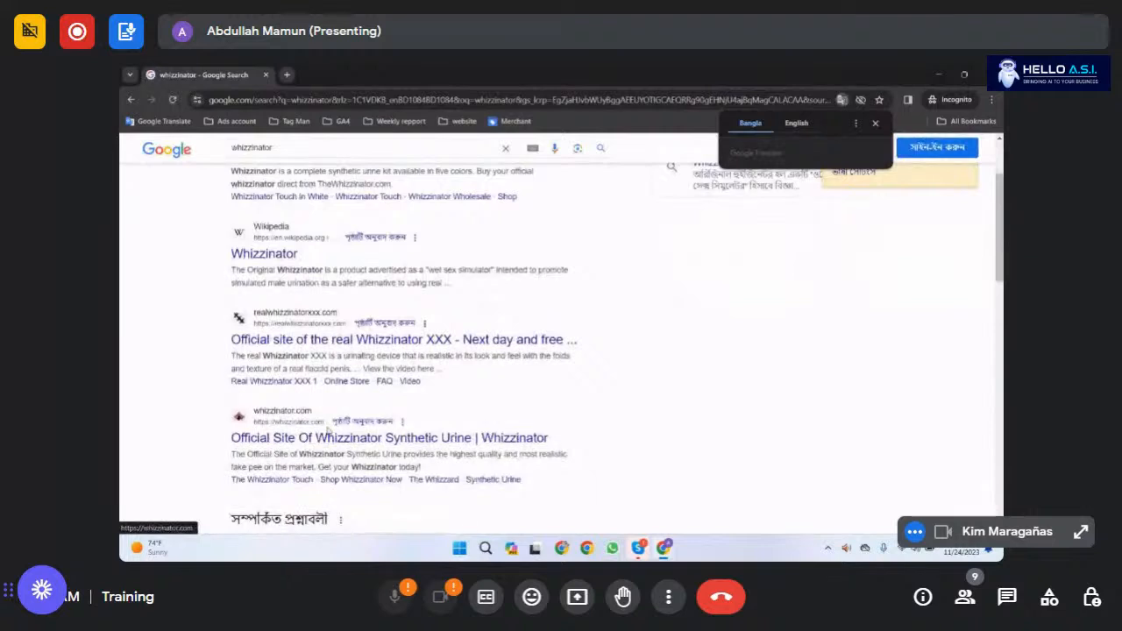
scroll(311, 437, up, 1)
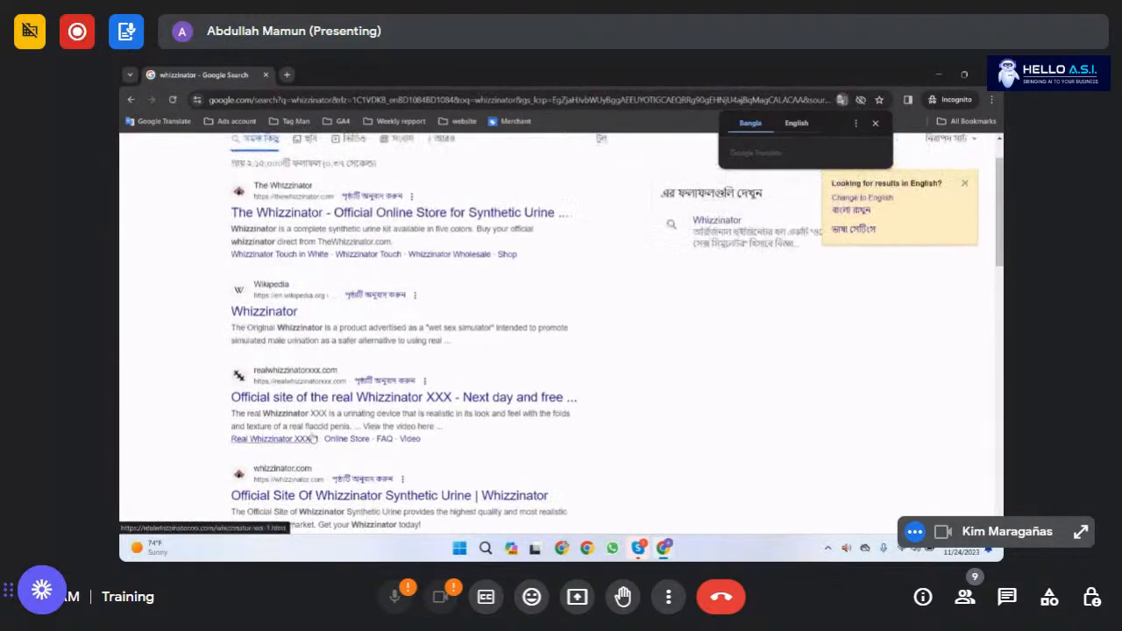
scroll(313, 437, down, 1)
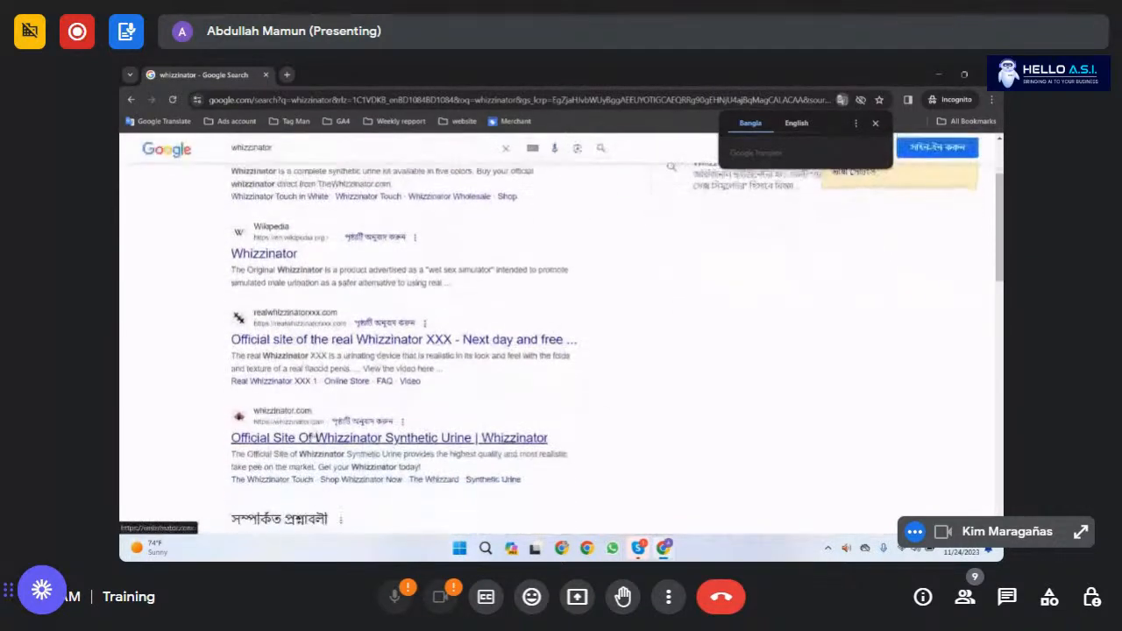
scroll(294, 331, up, 1)
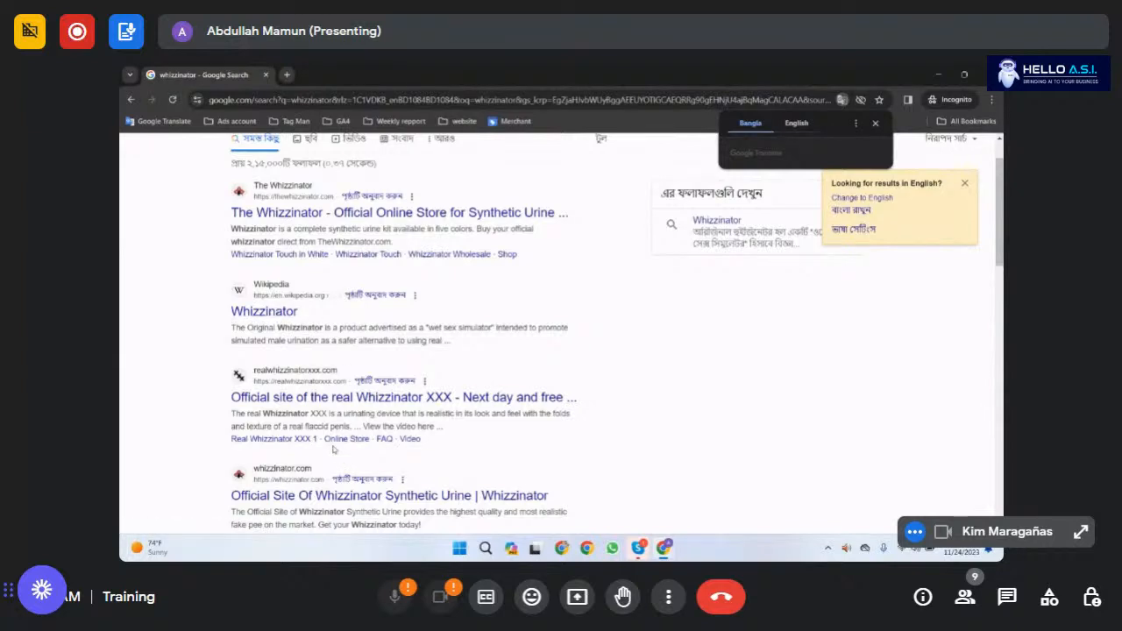
scroll(334, 449, up, 2)
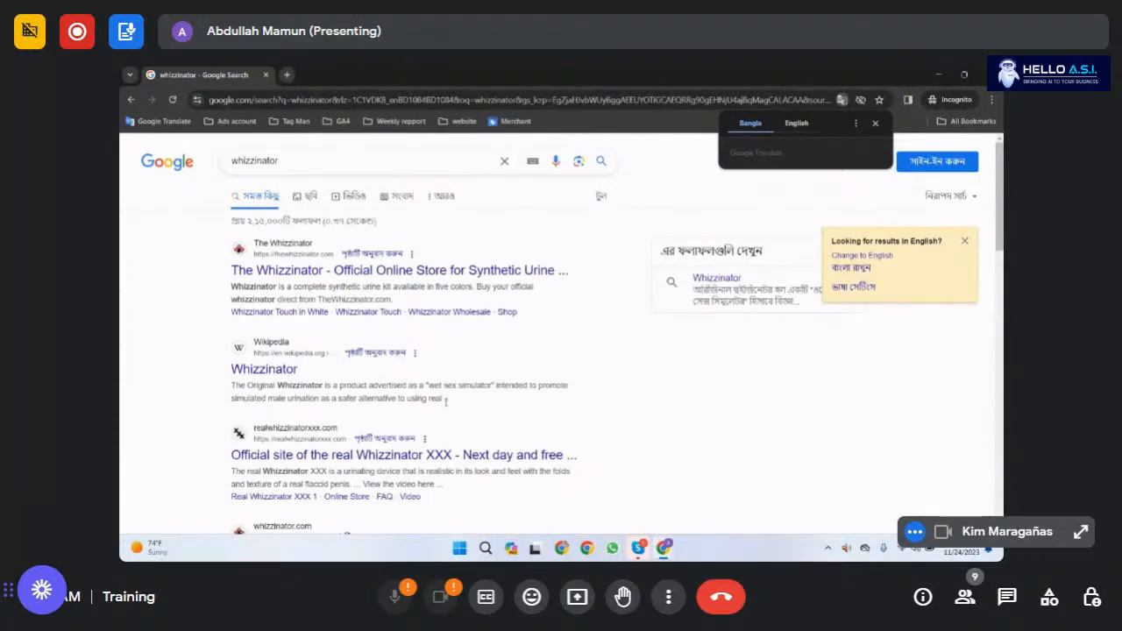
scroll(446, 402, down, 1)
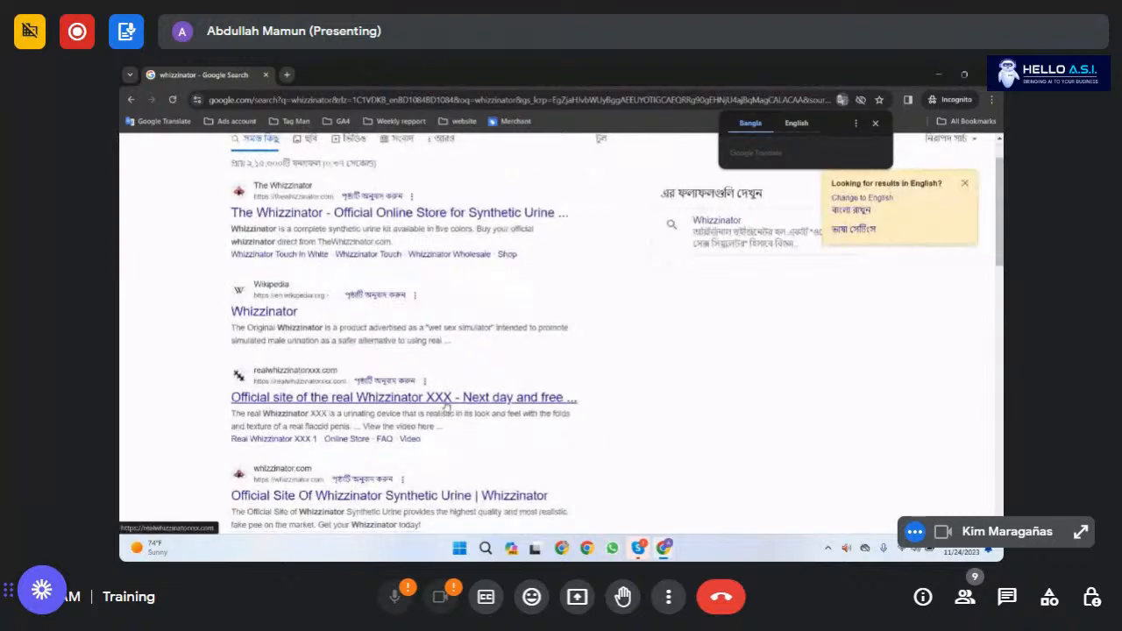
scroll(447, 402, down, 1)
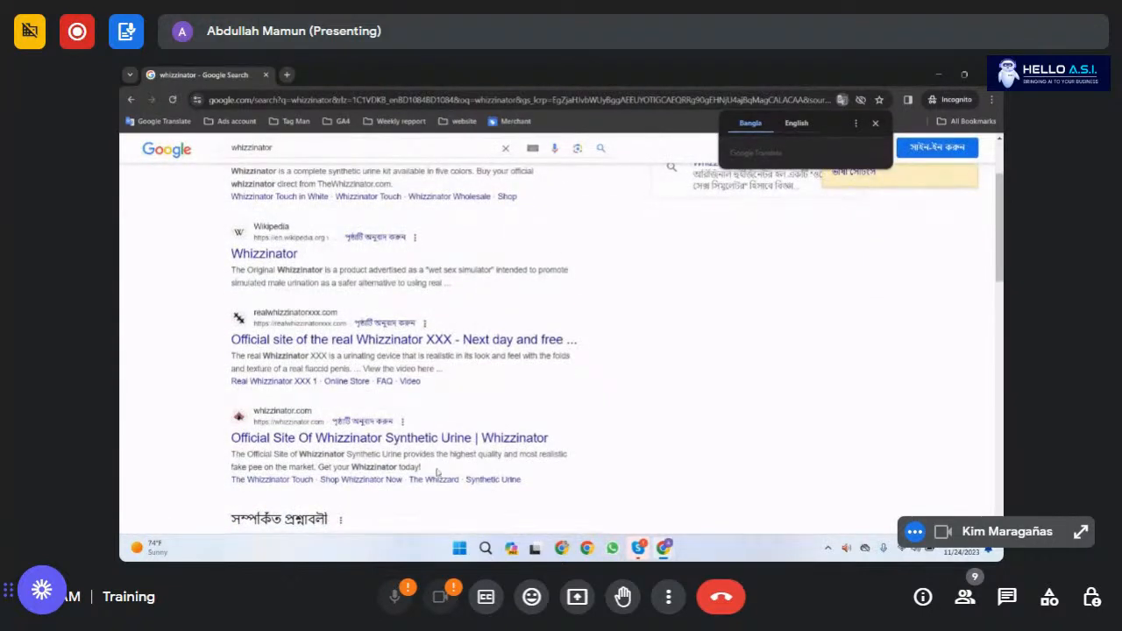
drag(422, 468, 235, 453)
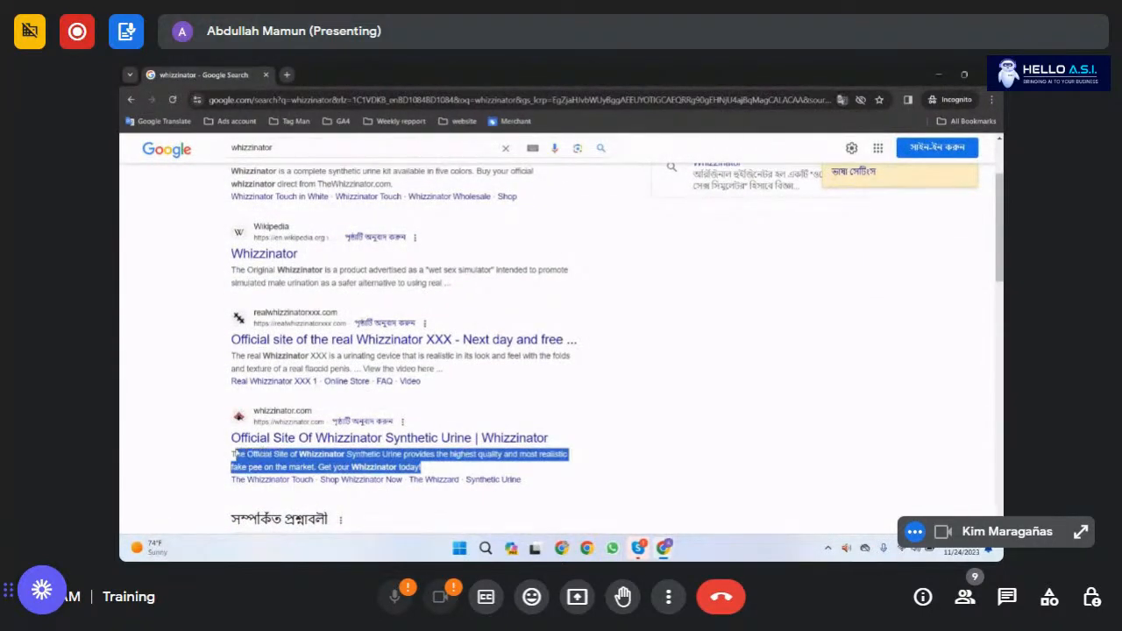
click(363, 456)
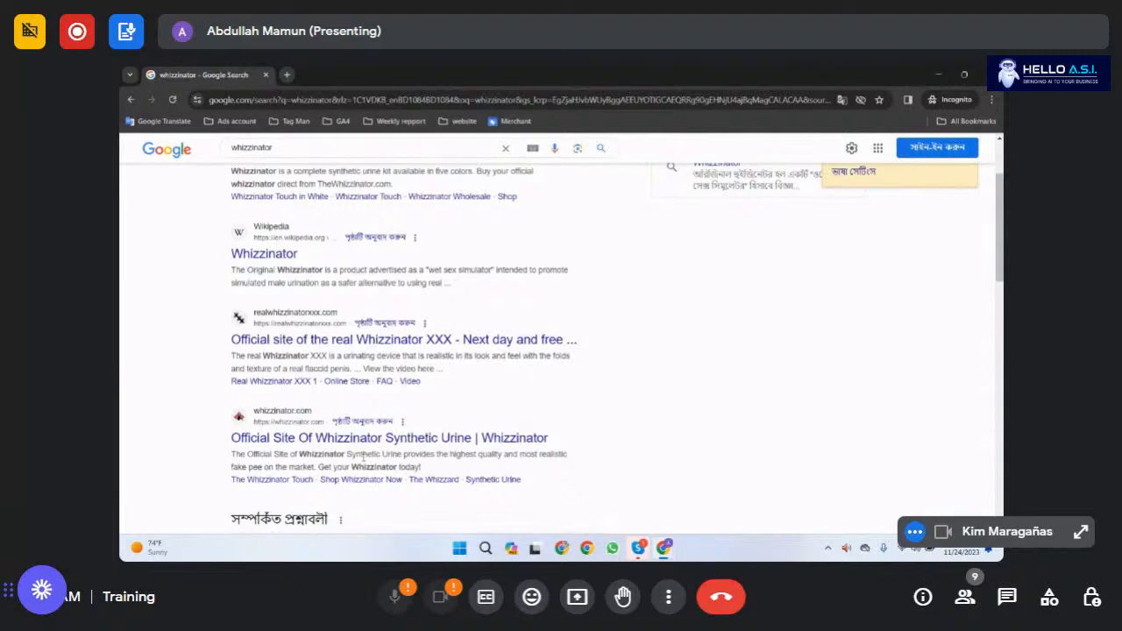
scroll(363, 457, up, 3)
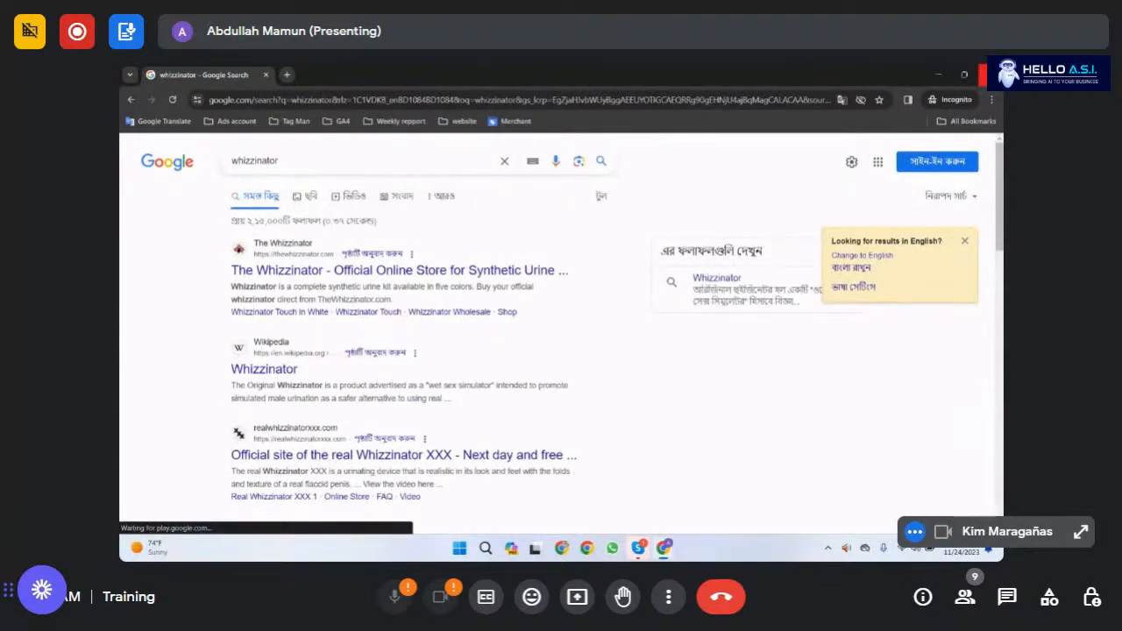
Step: Close the Incognito window and the seltzer8 and whizznator search tabs to return to the Ad Copy Structure slide
click(985, 75)
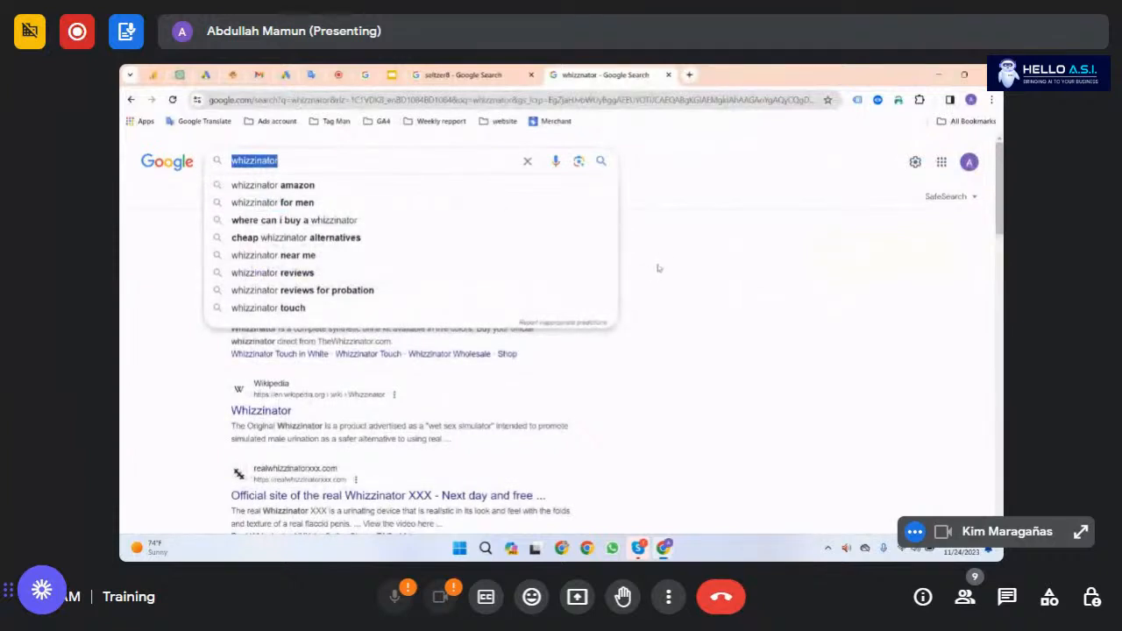
click(721, 237)
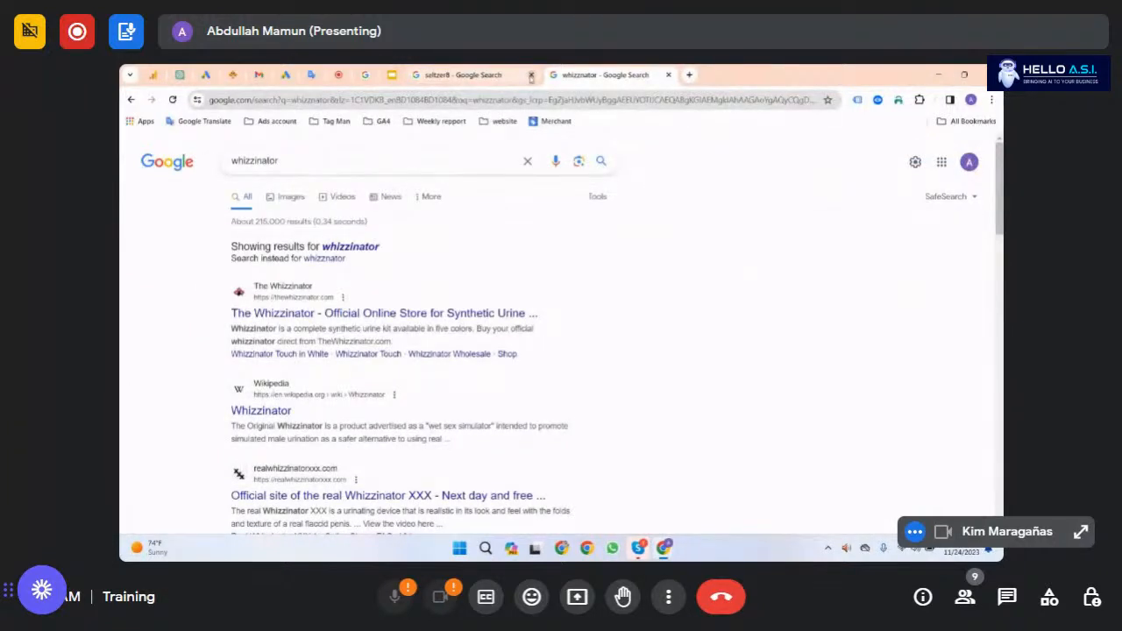
click(531, 75)
click(531, 75)
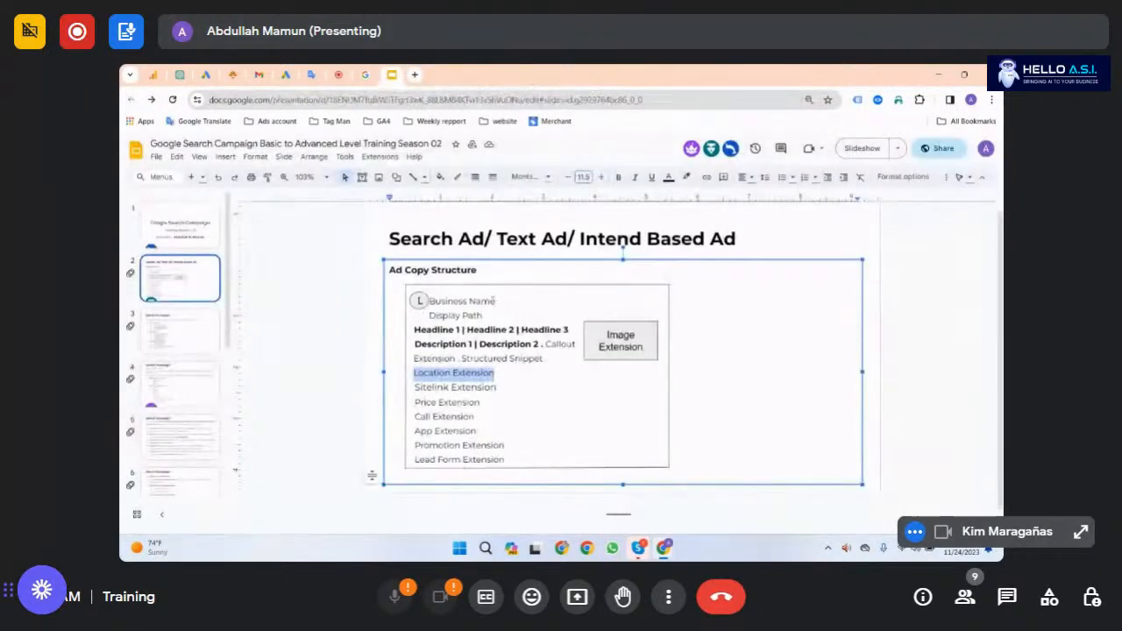
Step: Highlight the Sitelink Extension line in the Ad Copy Structure box on the slide
mouse_move(666, 548)
click(501, 375)
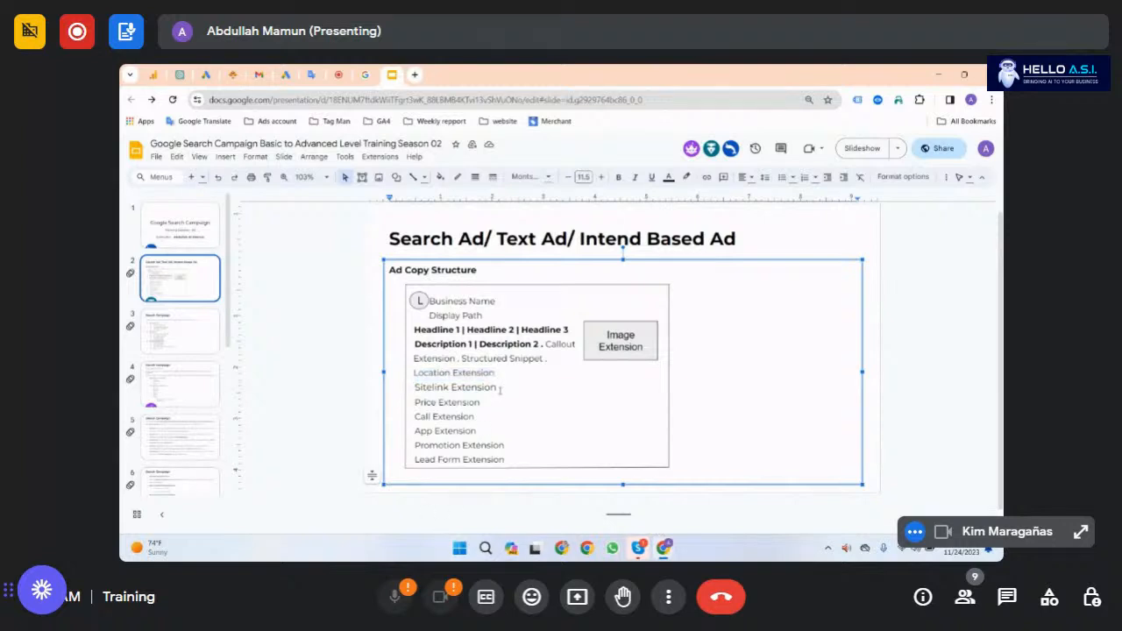
drag(510, 392, 392, 388)
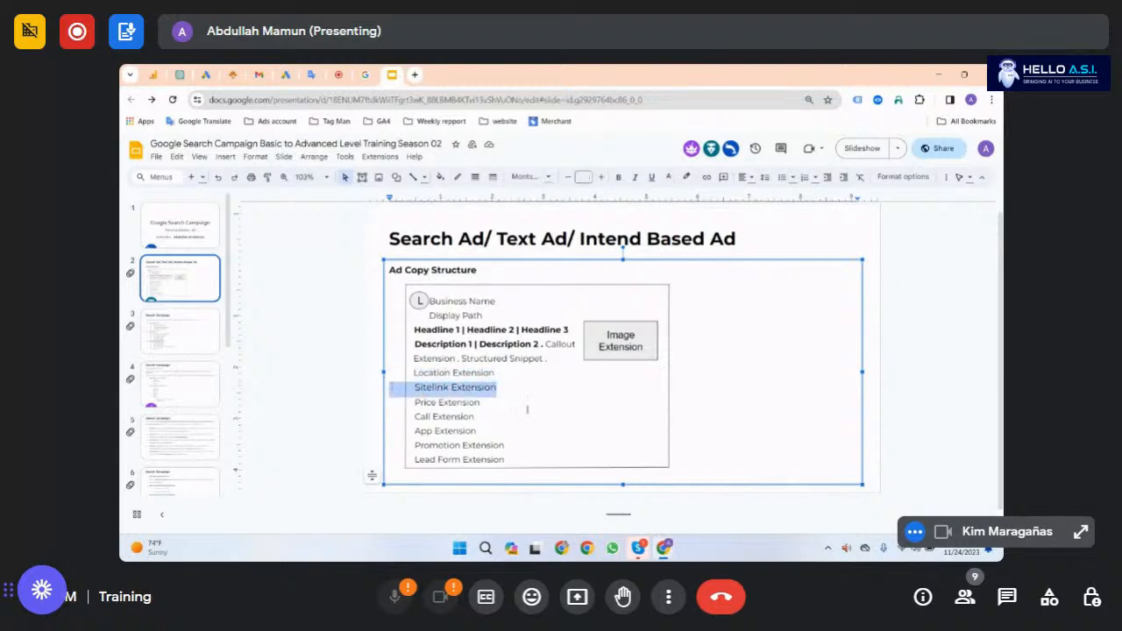
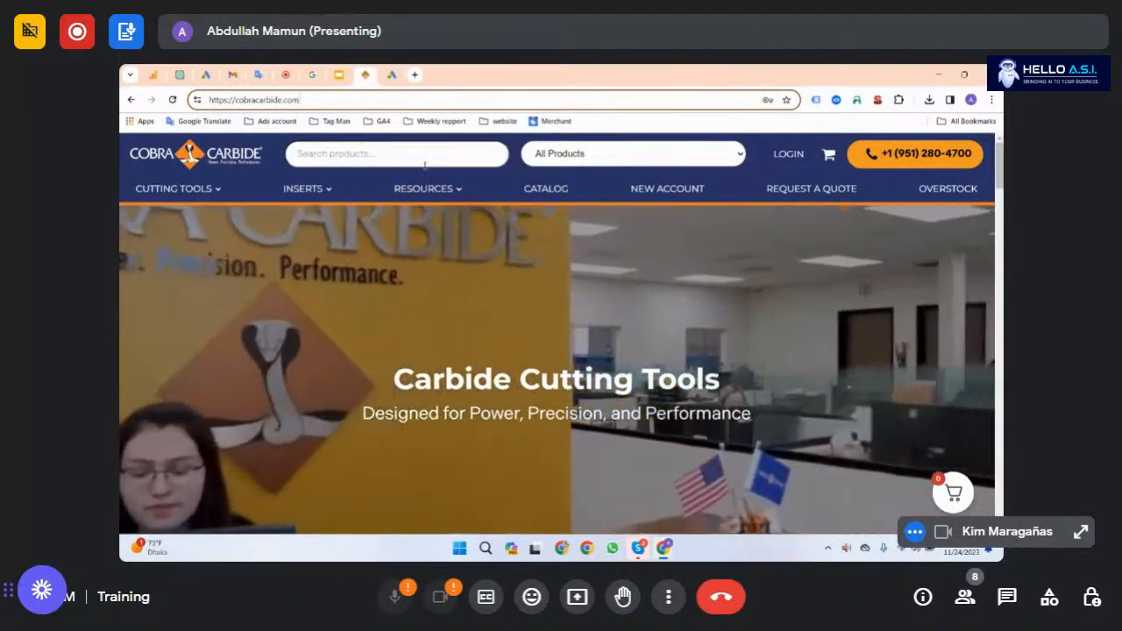
Step: Switch to Google Ads, start a new campaign with the Sales objective, and continue with the account-default conversion goals
click(392, 76)
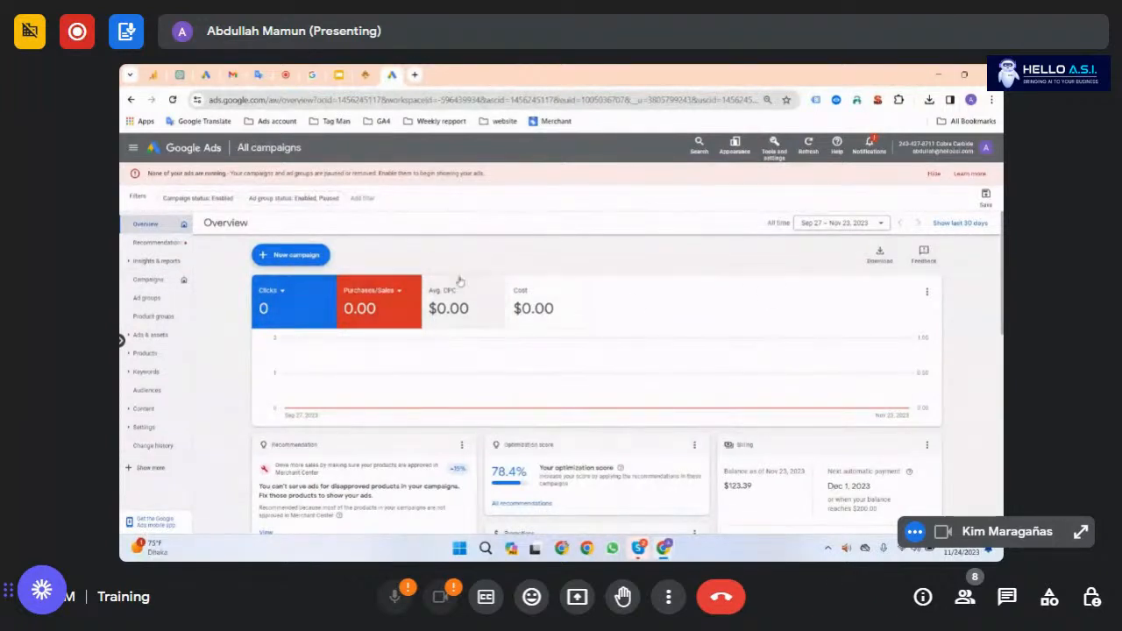
click(299, 257)
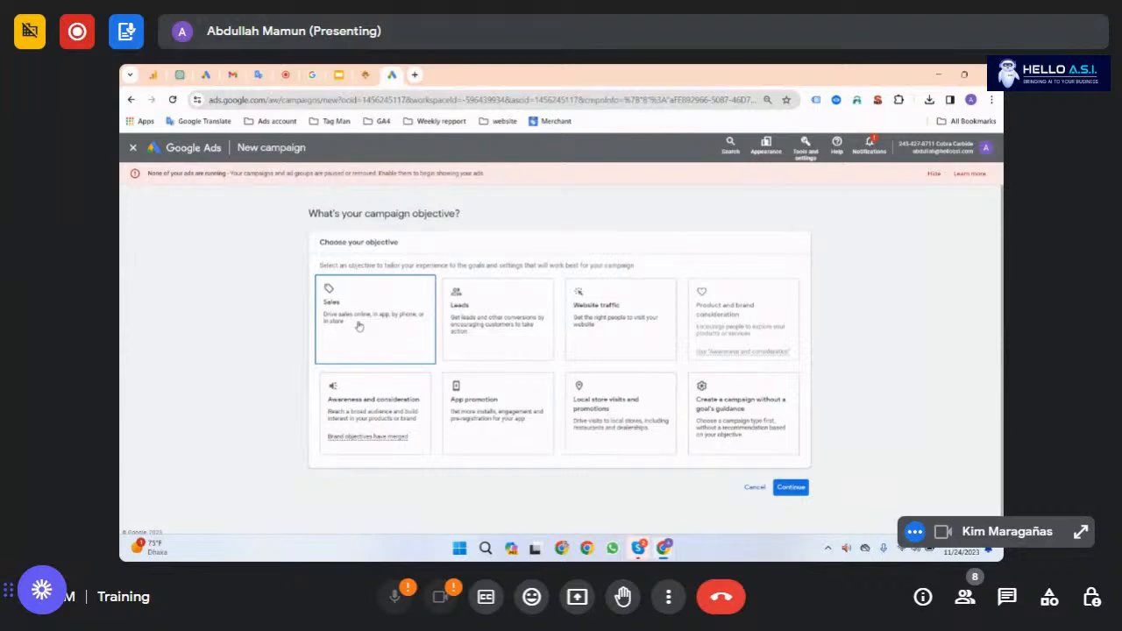
click(368, 75)
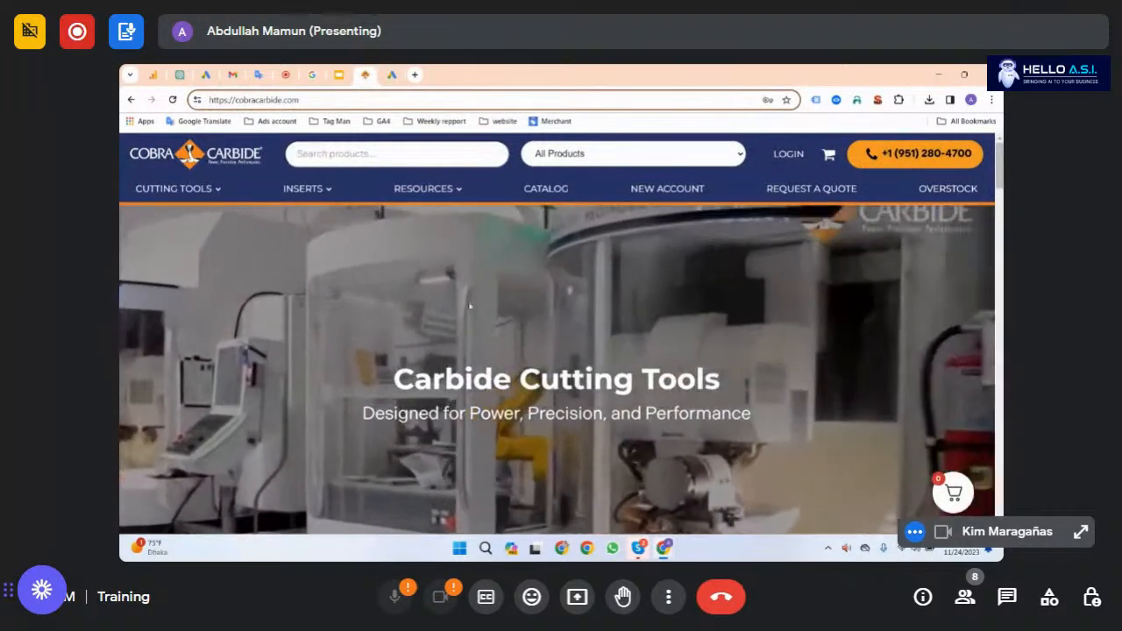
click(393, 75)
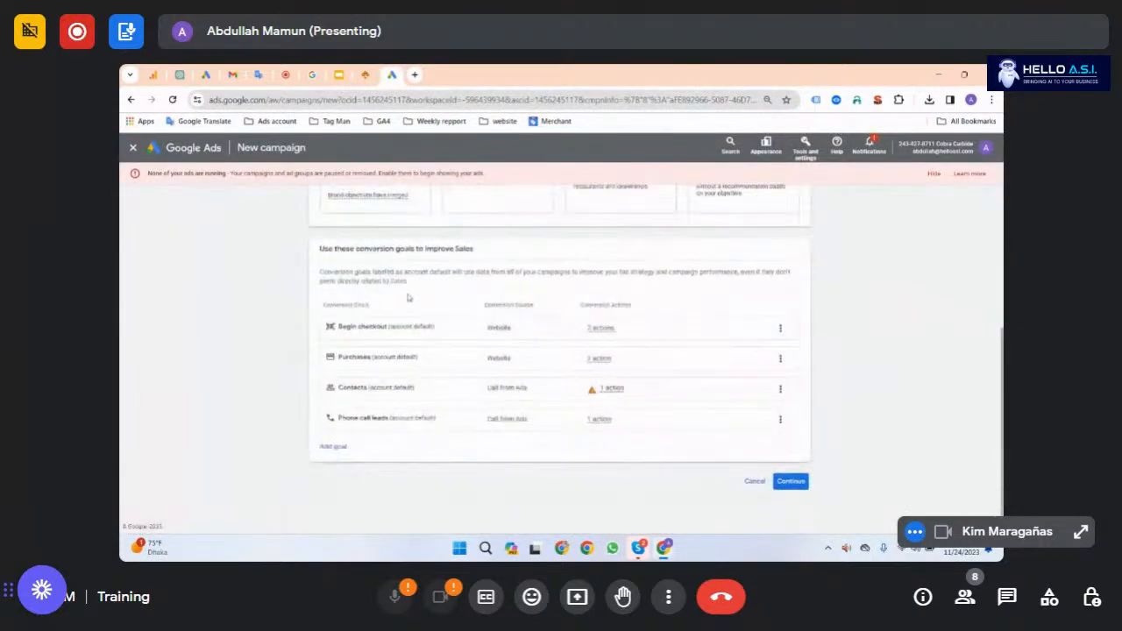
scroll(412, 336, up, 1)
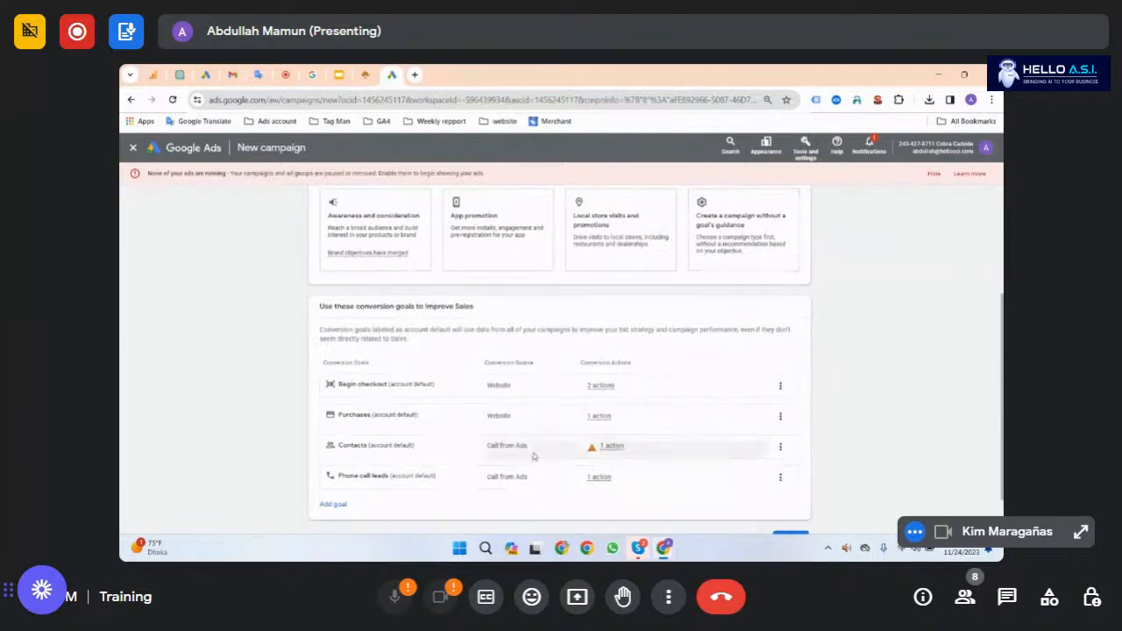
scroll(388, 415, down, 1)
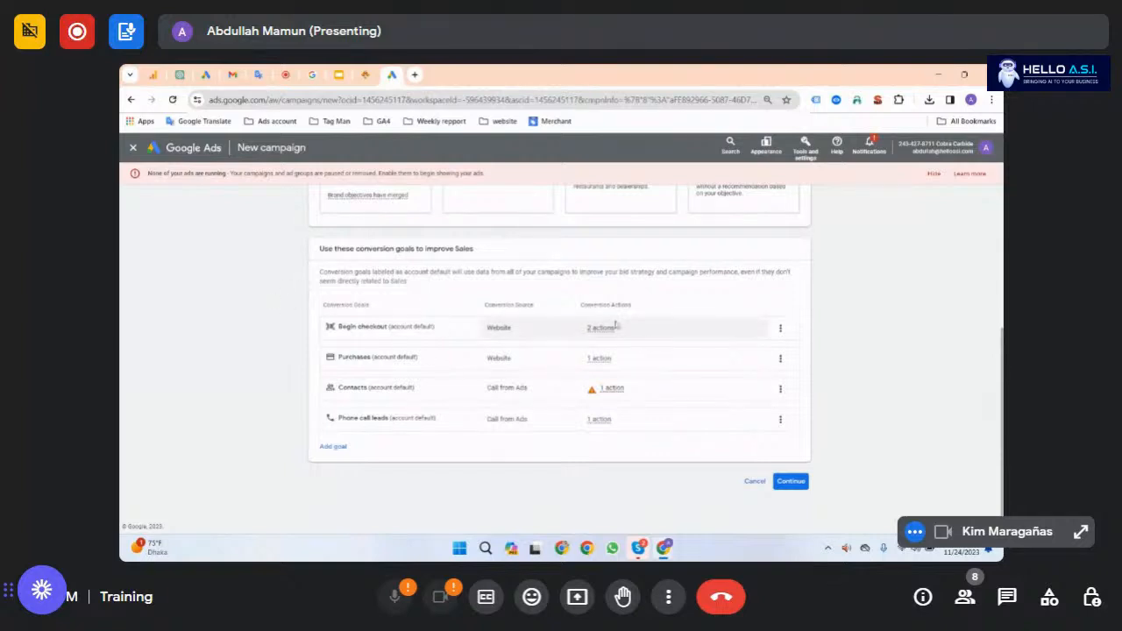
click(800, 484)
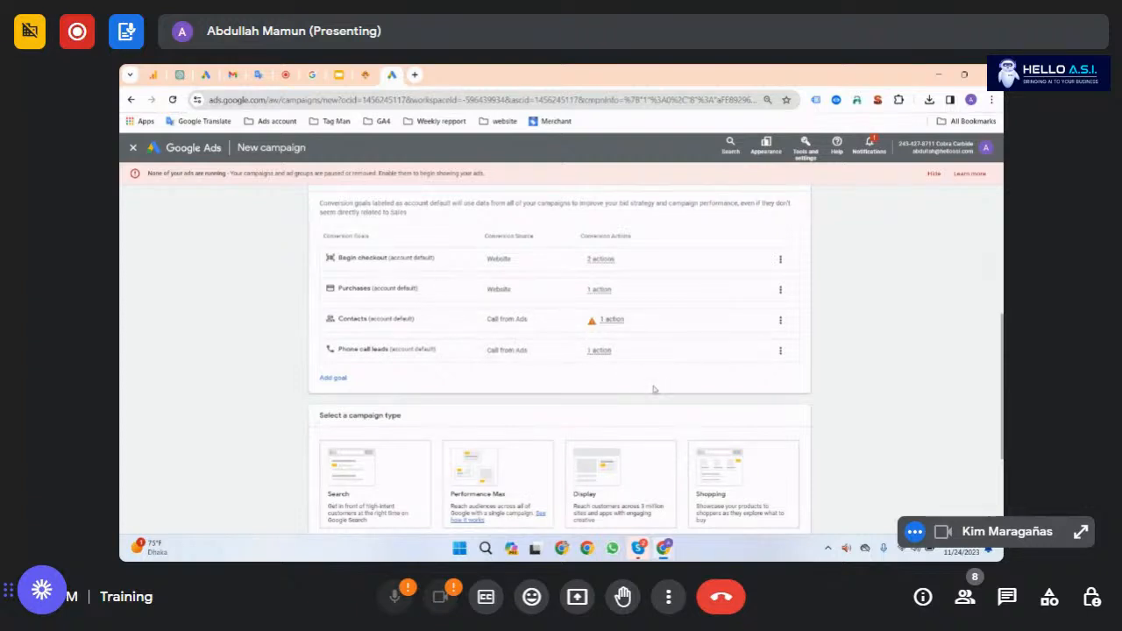
Step: Check the edit and remove options of the Phone call leads and Contacts conversion goals without choosing any
click(780, 350)
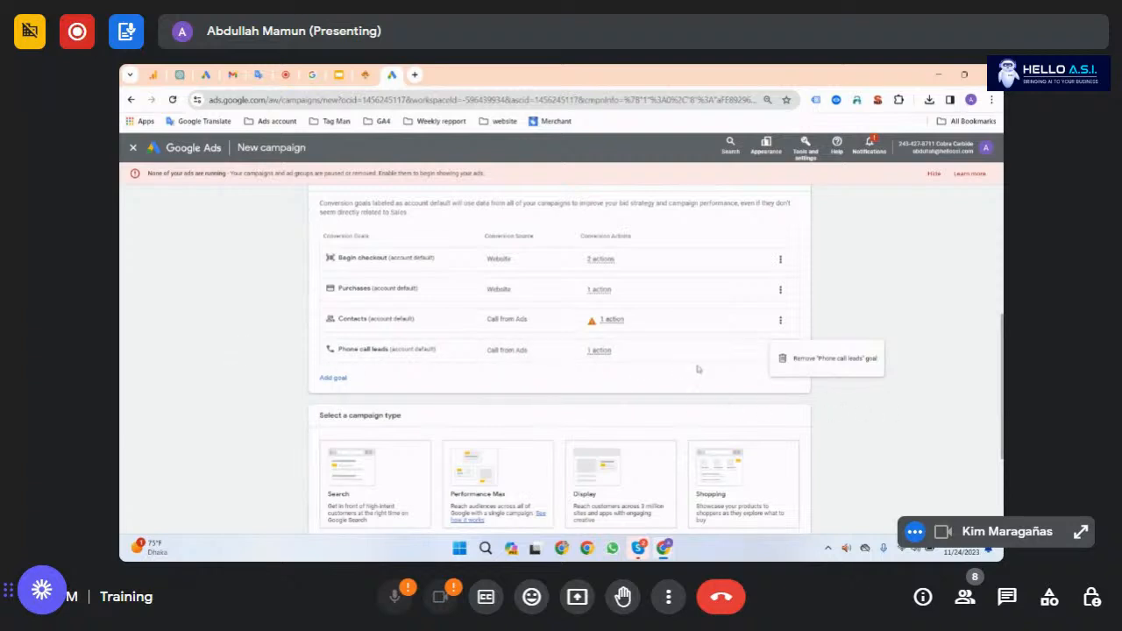
click(781, 321)
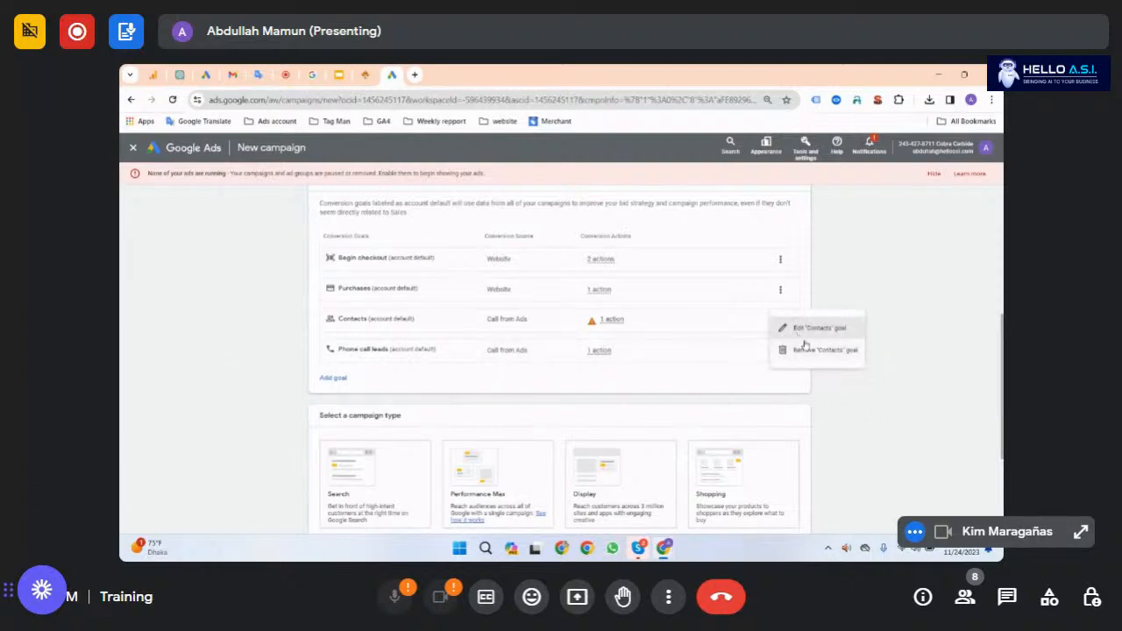
click(901, 291)
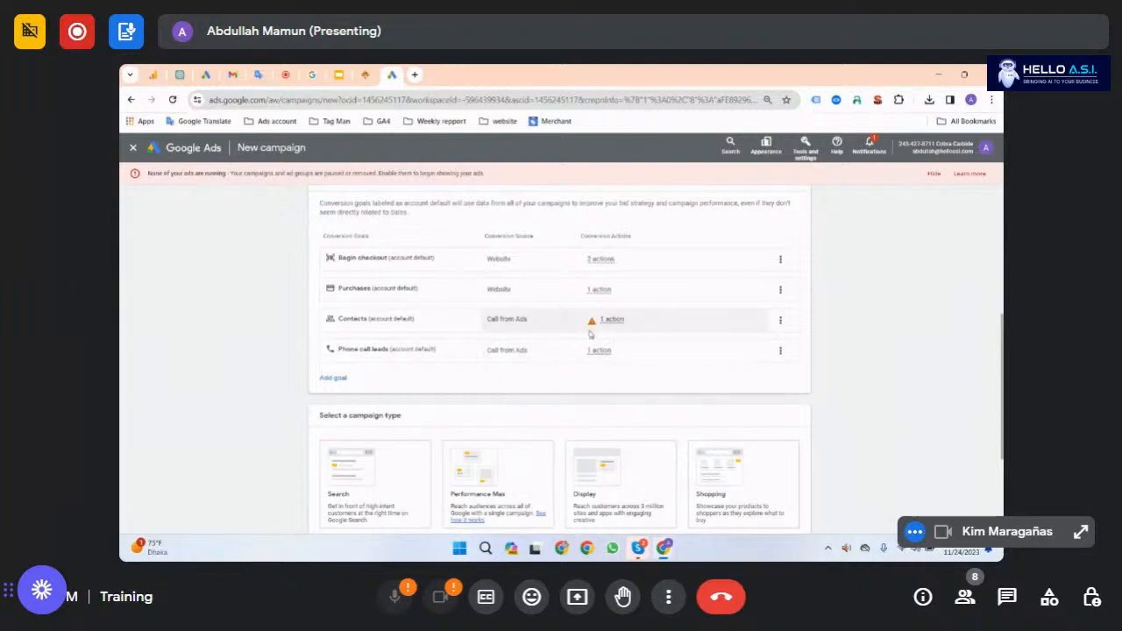
mouse_move(593, 327)
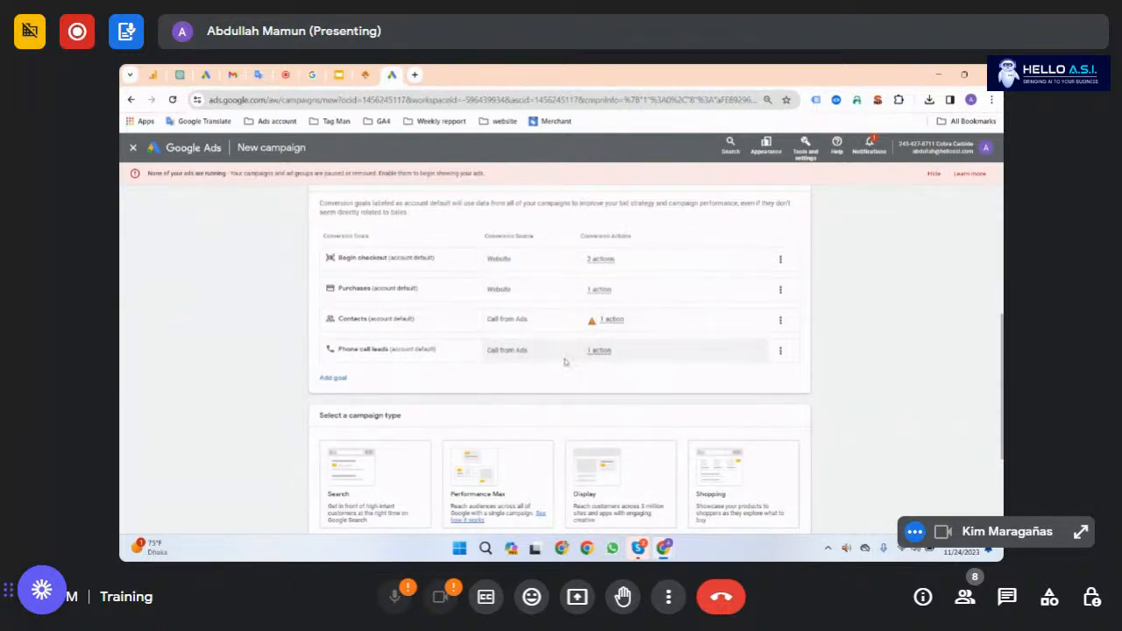
Step: Select Search as the campaign type for the new campaign
scroll(564, 356, down, 2)
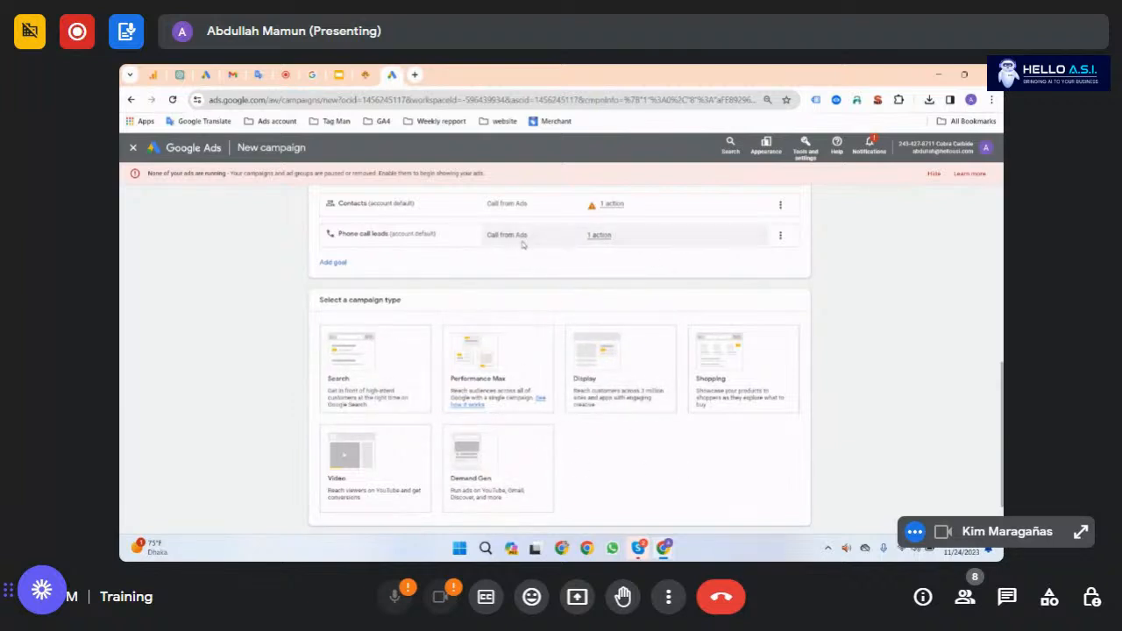
click(409, 392)
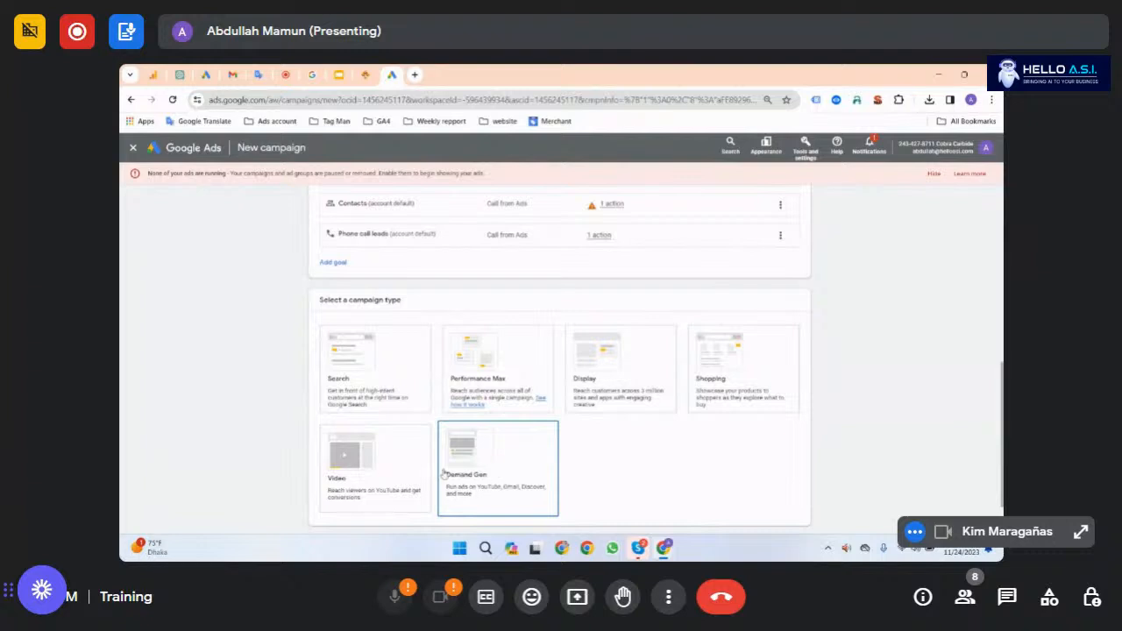
click(357, 373)
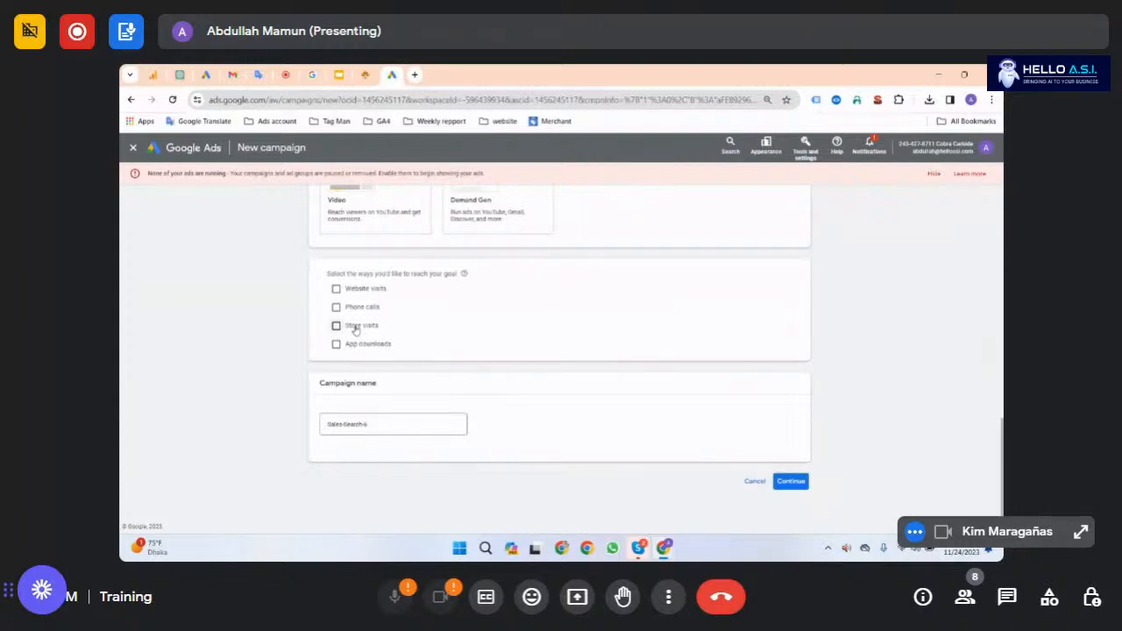
click(372, 310)
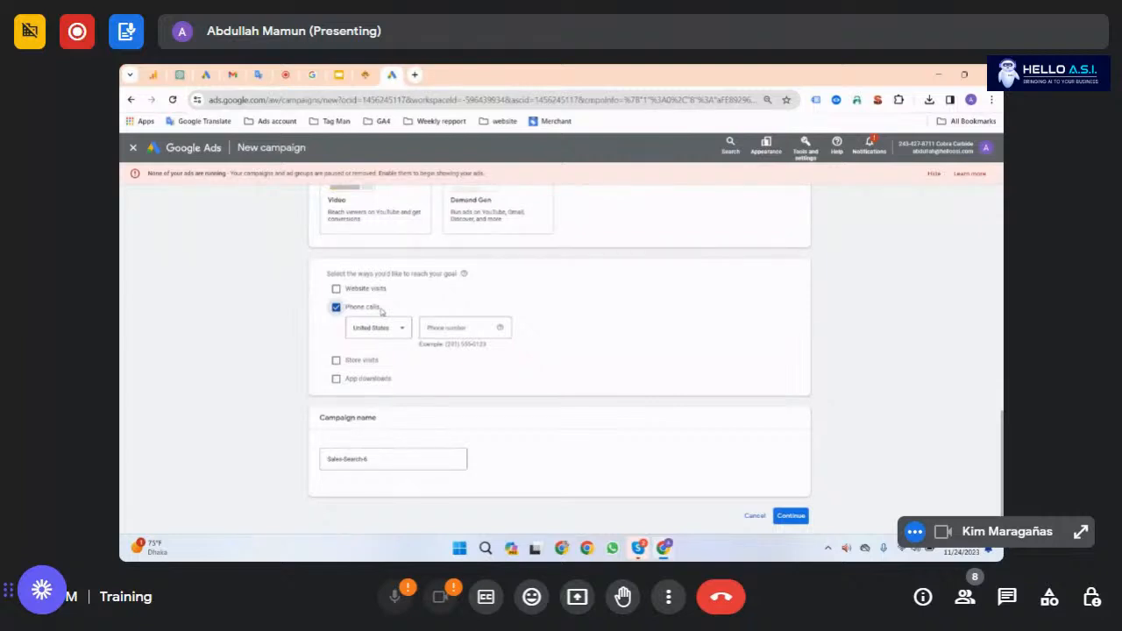
click(359, 308)
click(367, 289)
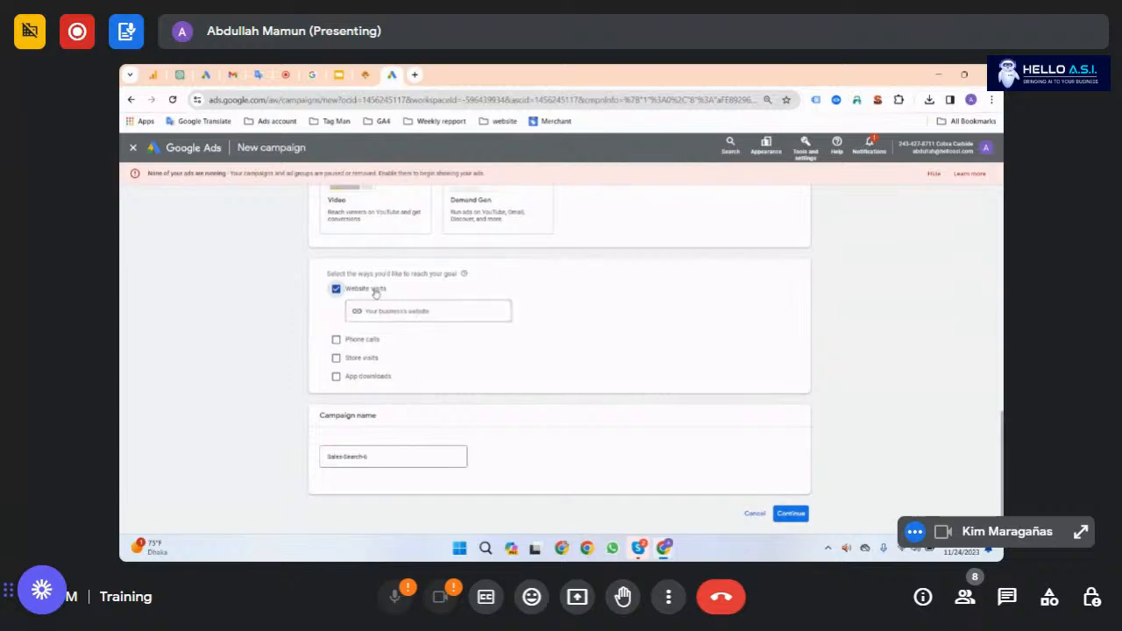
click(365, 75)
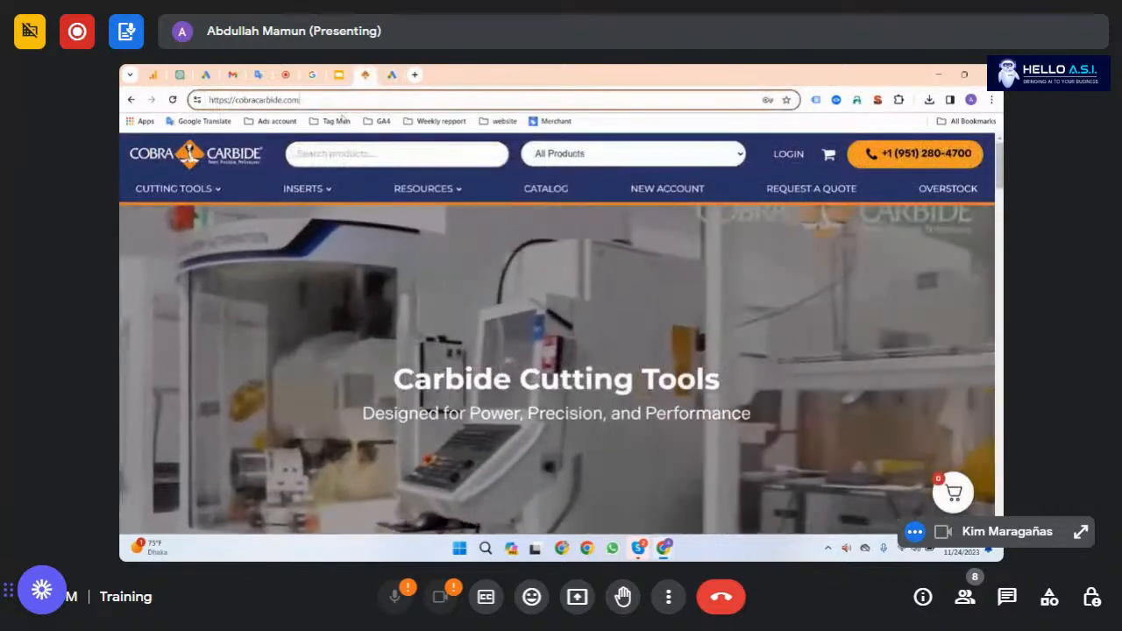
click(391, 75)
click(491, 355)
text(https://cobracarbide.com/)
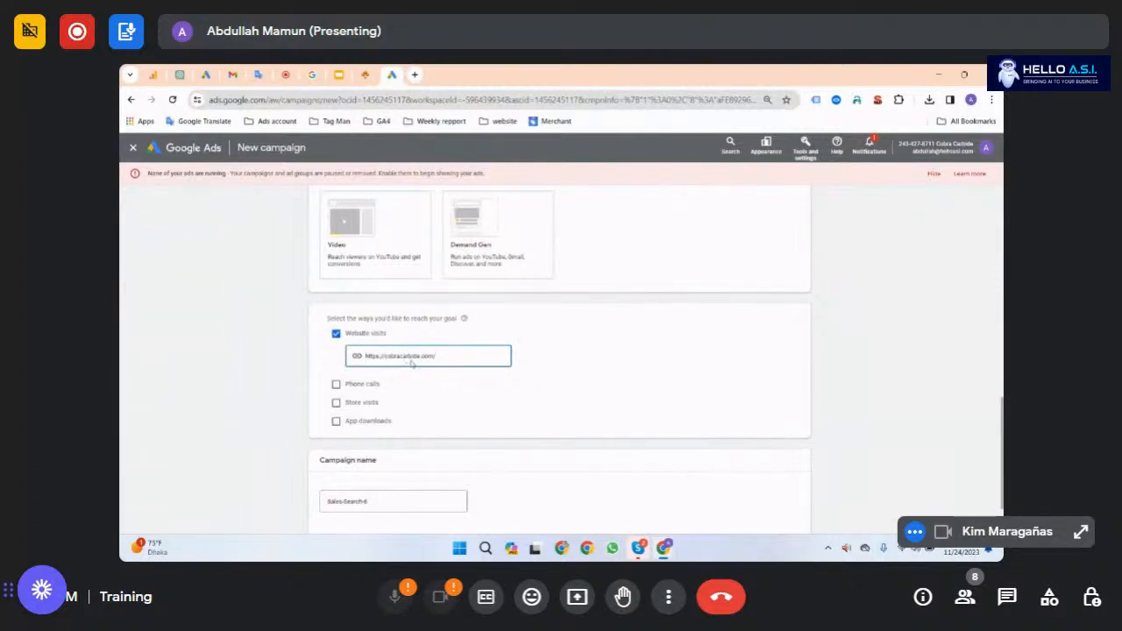
triple_click(423, 358)
click(365, 263)
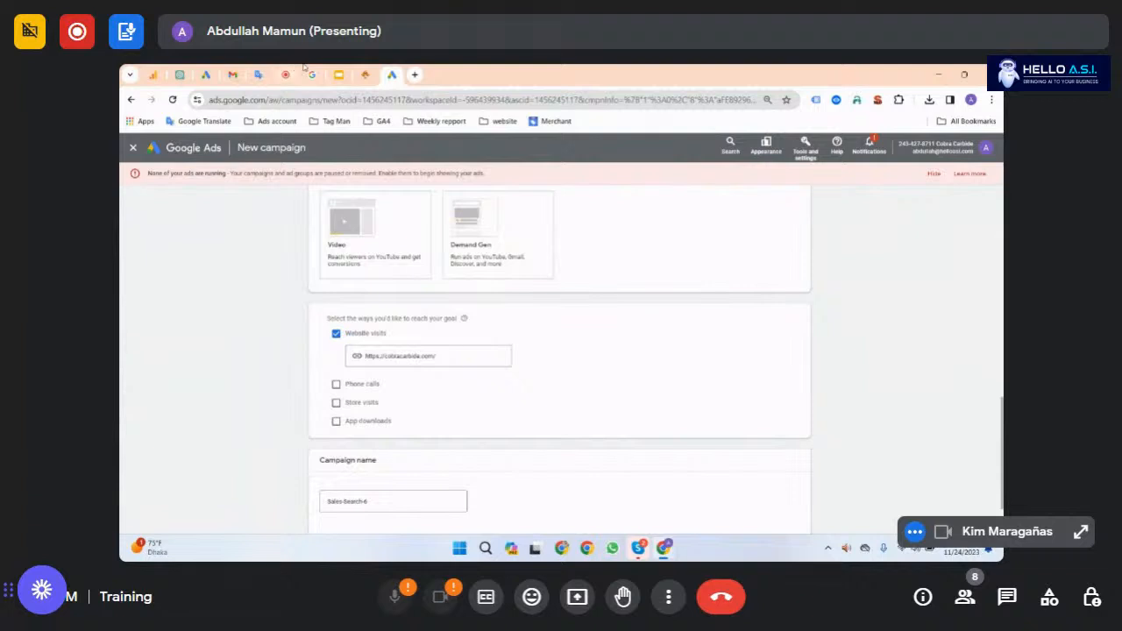
Step: Look at the sponsored result for carbide cutting tools and the Cobra Carbide website, and return to the new campaign
click(311, 75)
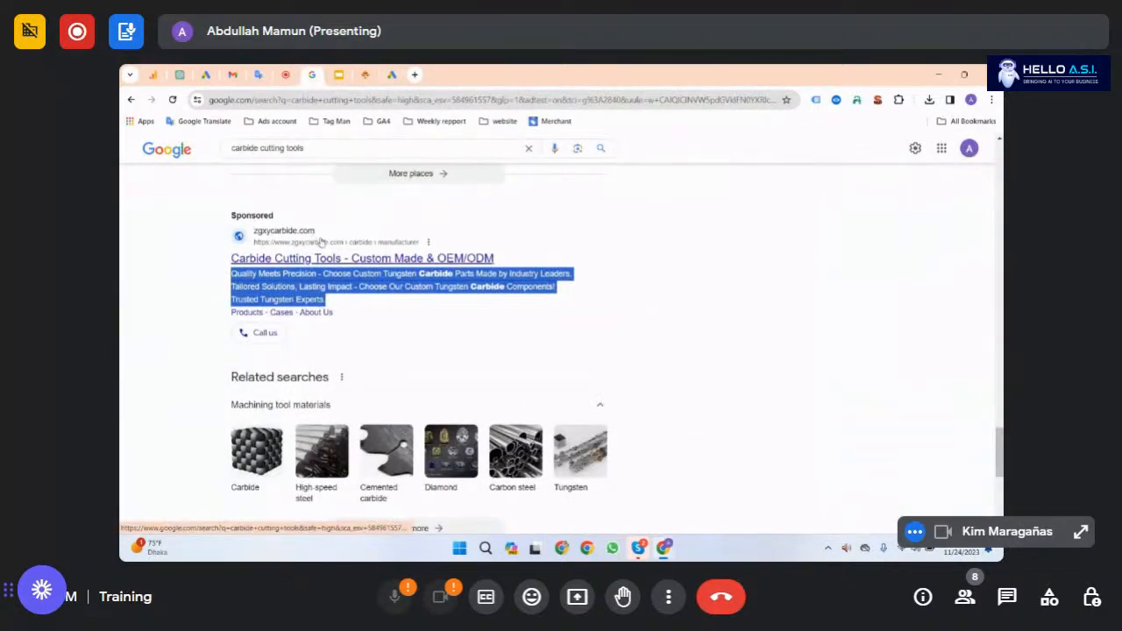
click(391, 75)
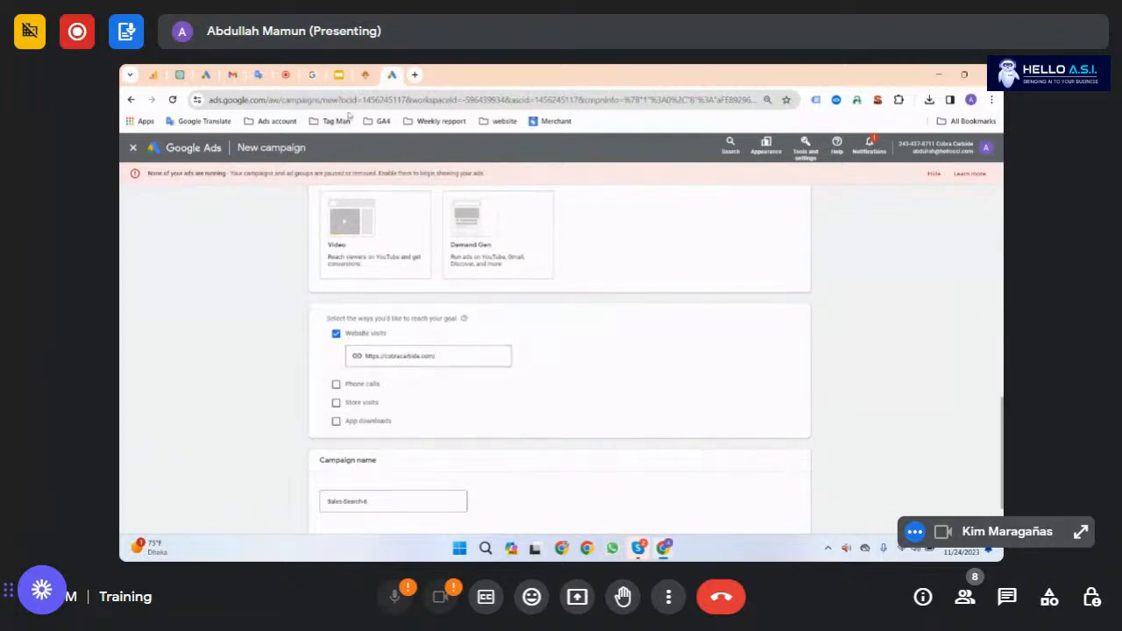
click(362, 76)
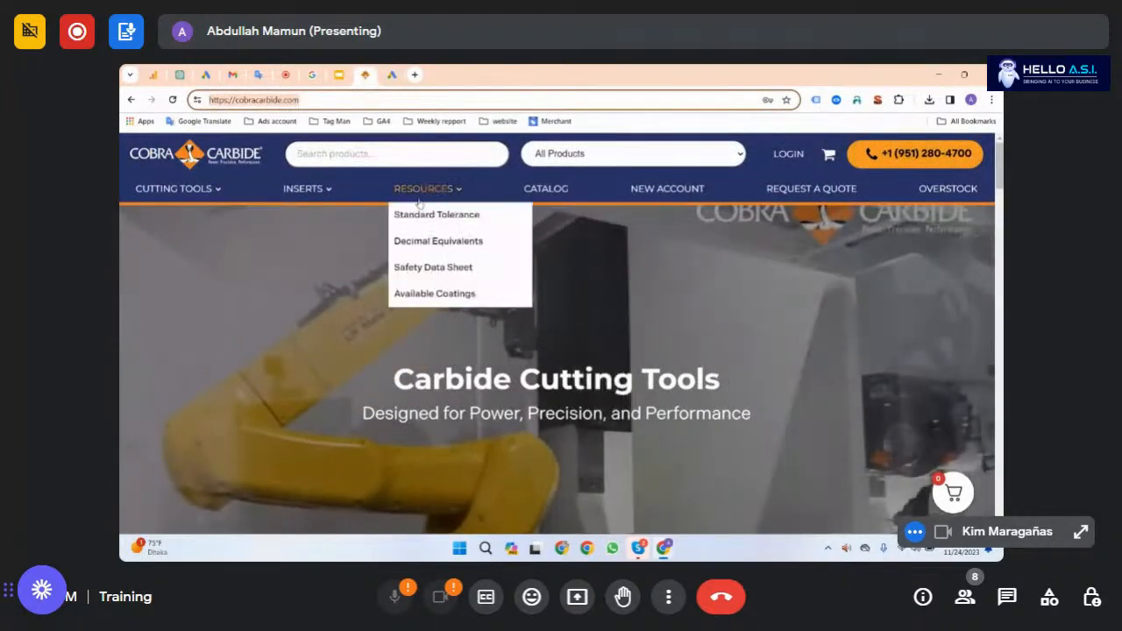
click(392, 76)
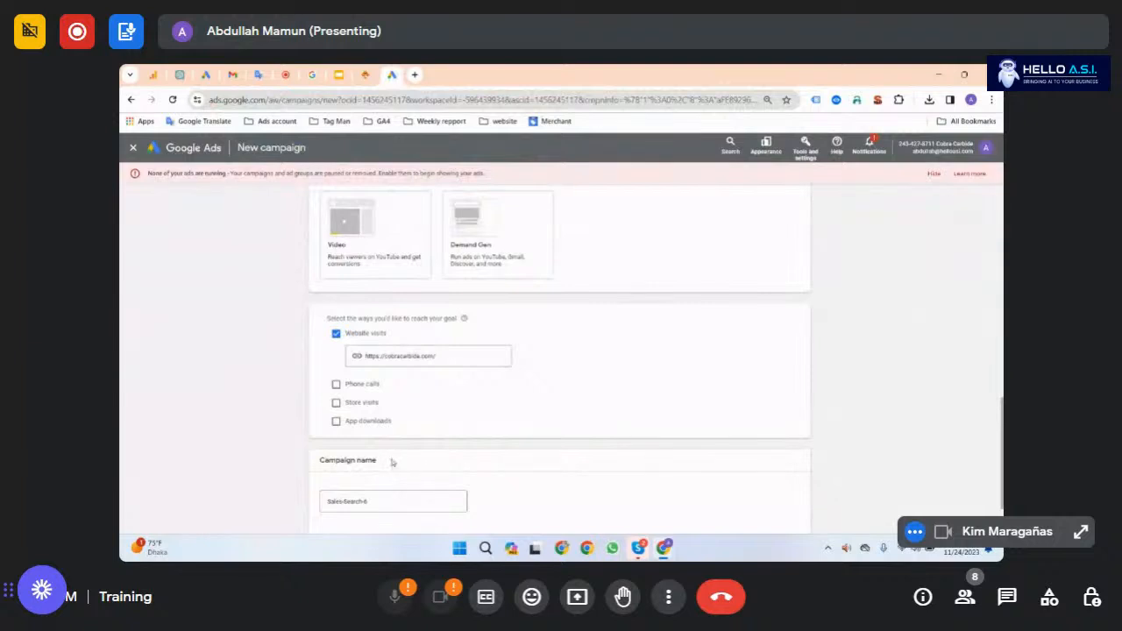
Step: Check the Cutting Tools and Inserts categories on the Cobra Carbide website as a reference for the campaign name
click(344, 508)
click(365, 75)
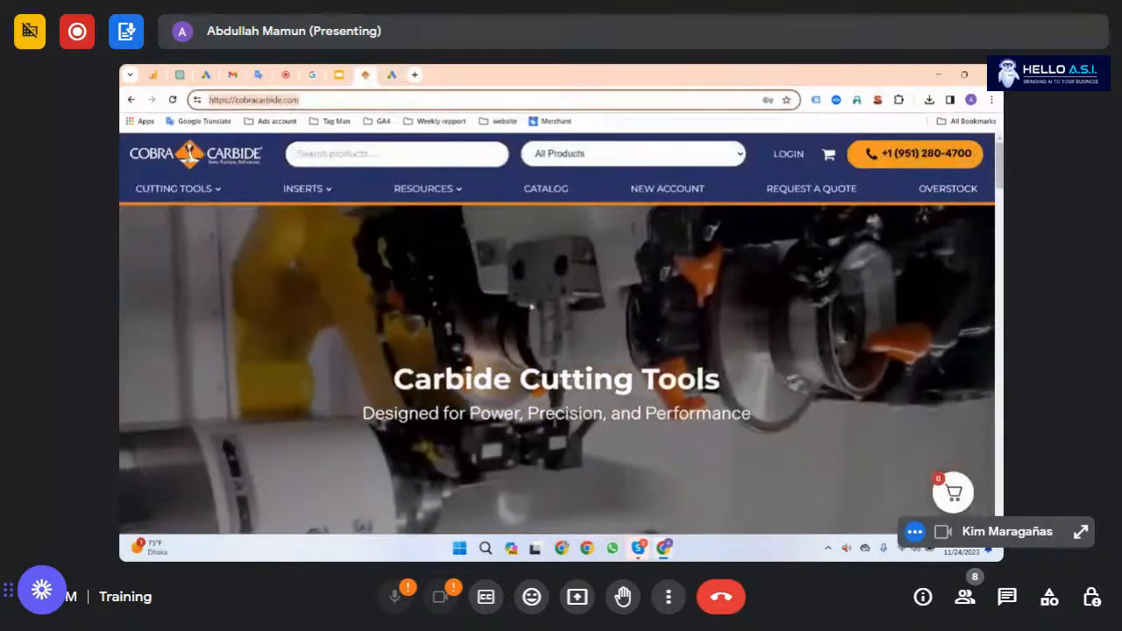
mouse_move(200, 188)
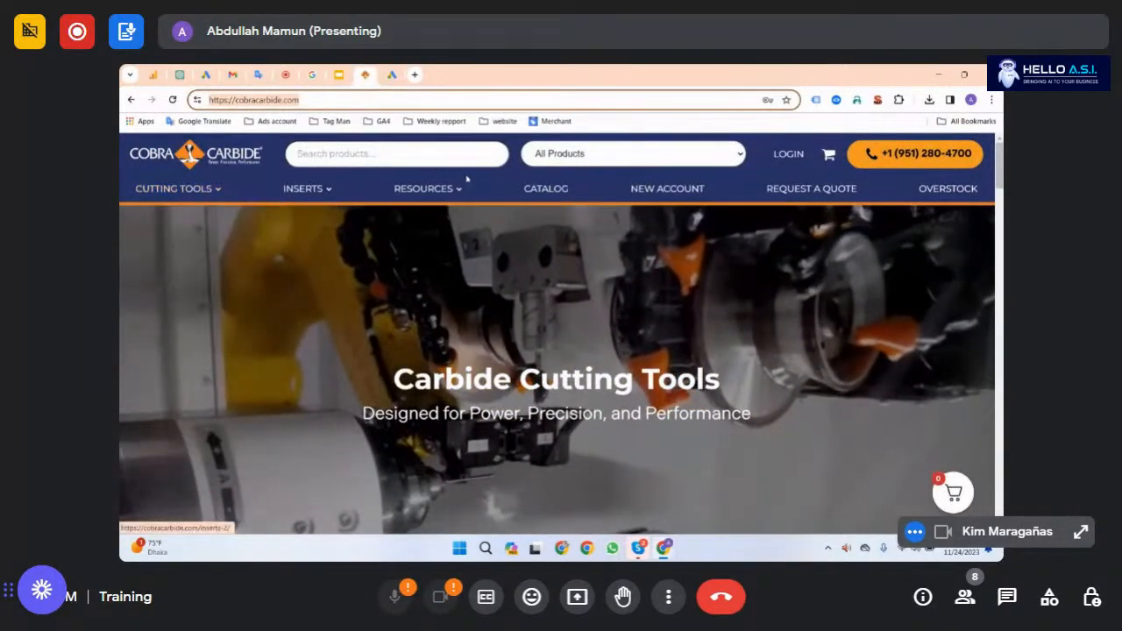
mouse_move(286, 189)
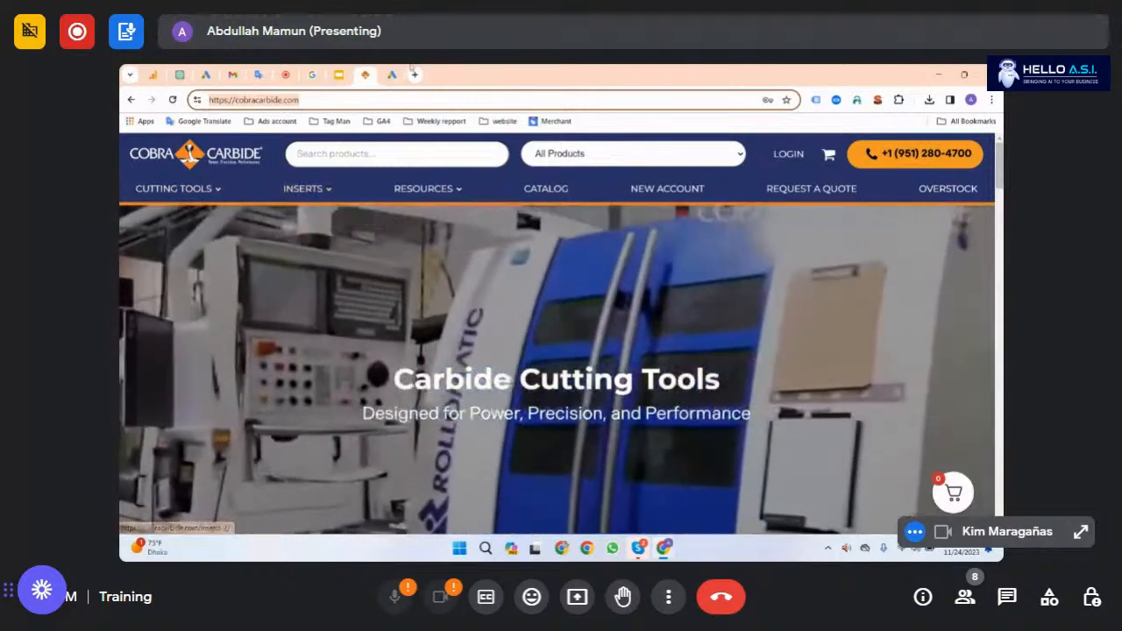
click(392, 75)
Step: Replace "Sales" at the start of the campaign name with "HASI"
double_click(333, 501)
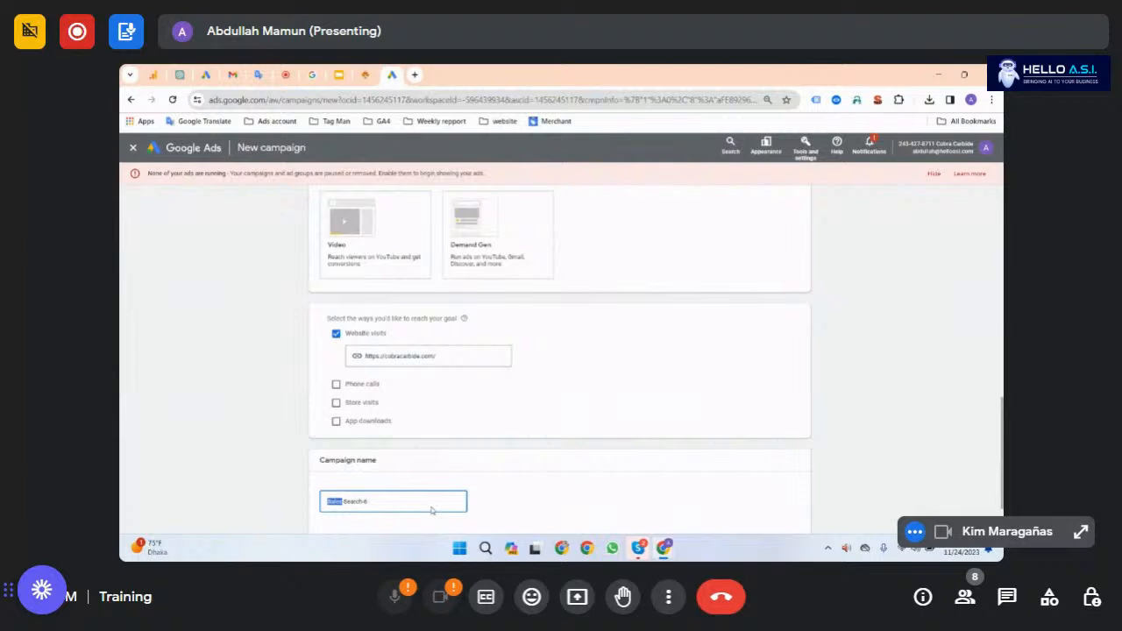
key(BackSpace)
text(Ha)
text(SI)
drag(324, 501, 341, 502)
double_click(352, 503)
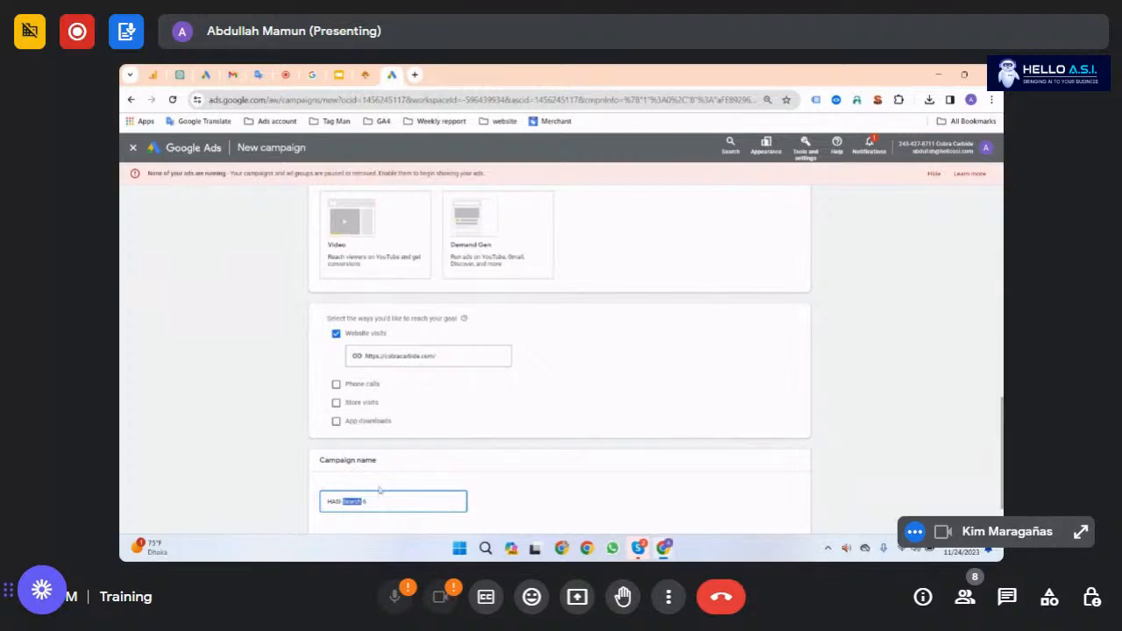
Step: Replace the number at the end of the campaign name with "All products" and continue to the bidding settings
click(366, 74)
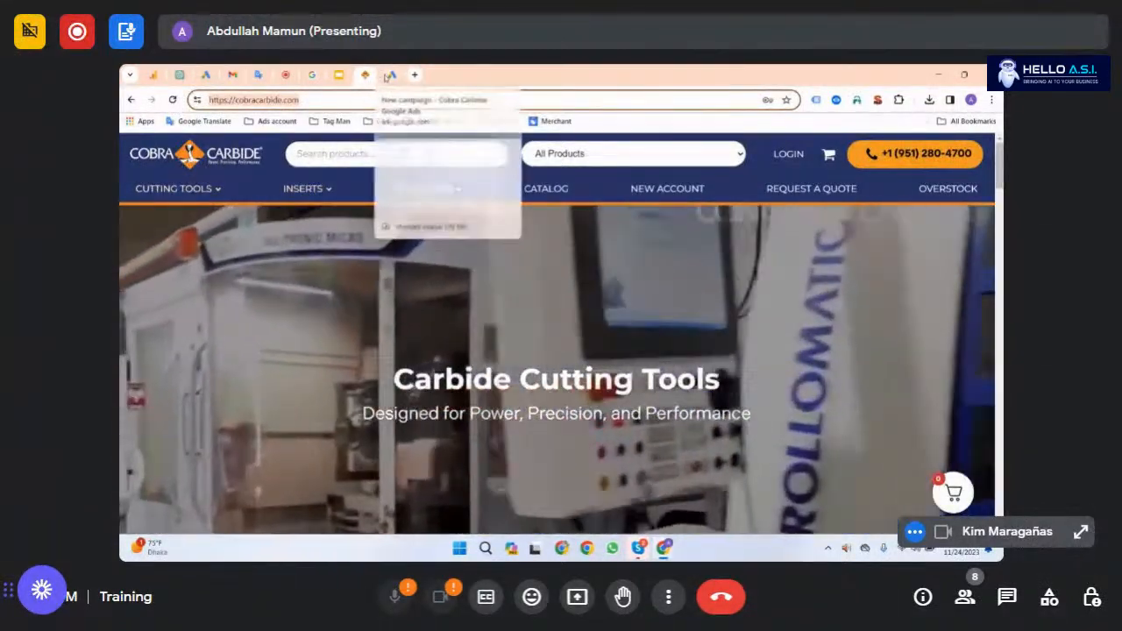
click(392, 75)
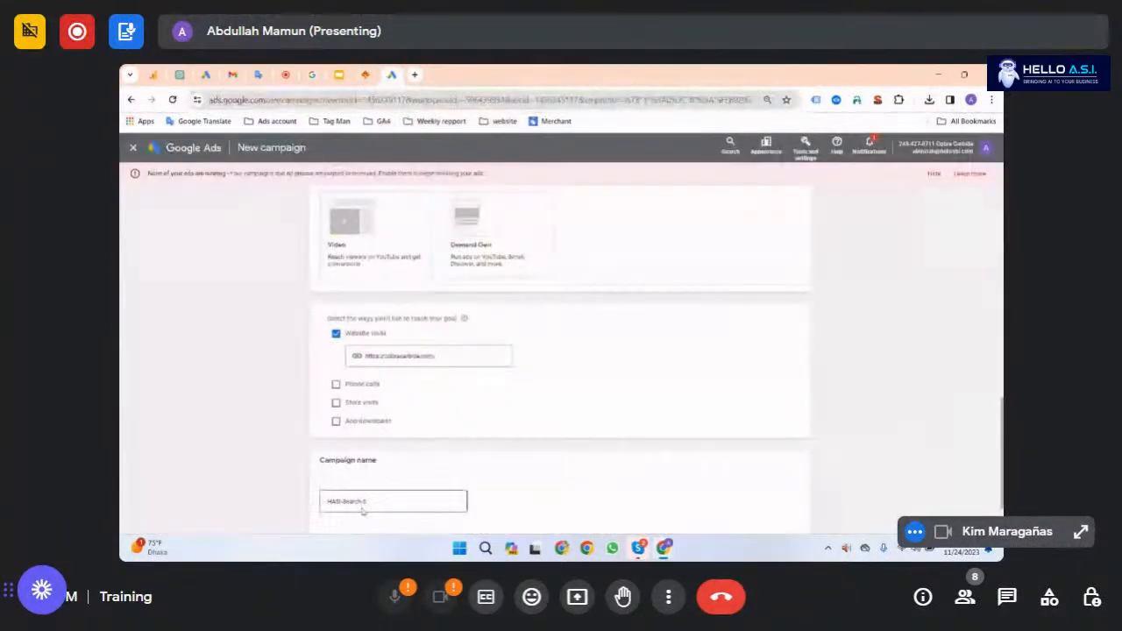
click(363, 501)
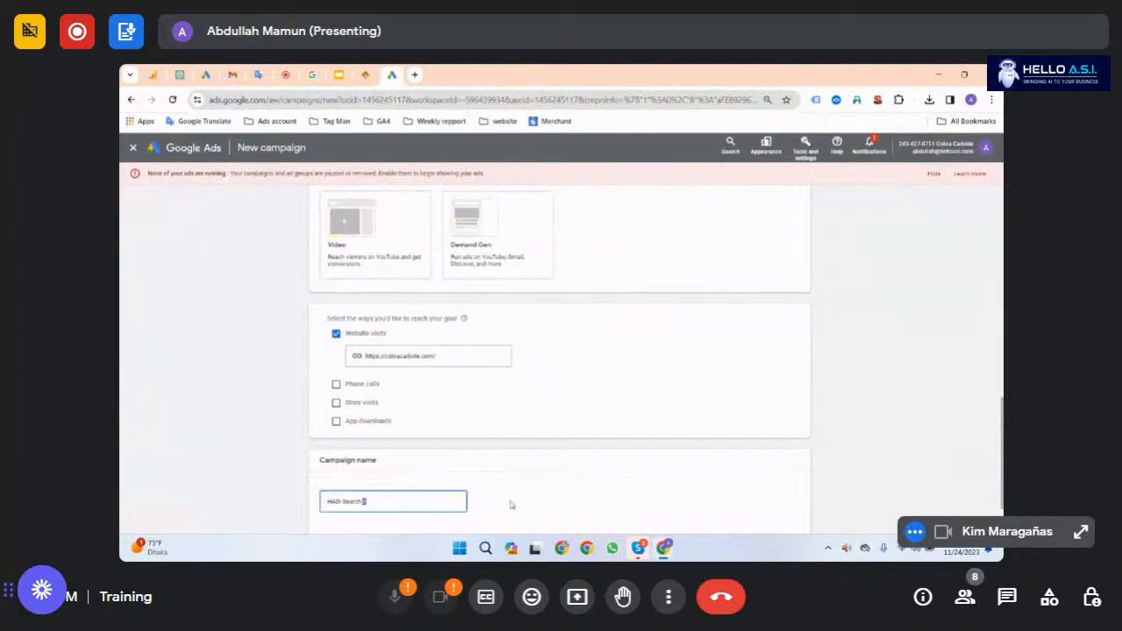
text(All products)
scroll(499, 475, down, 2)
double_click(365, 425)
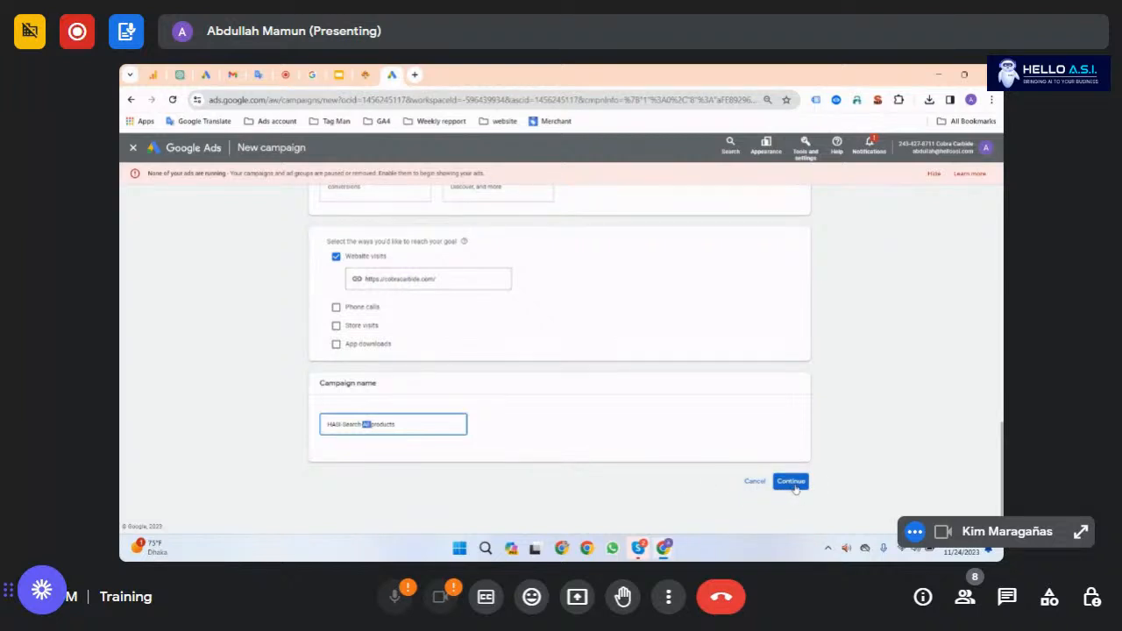
click(792, 483)
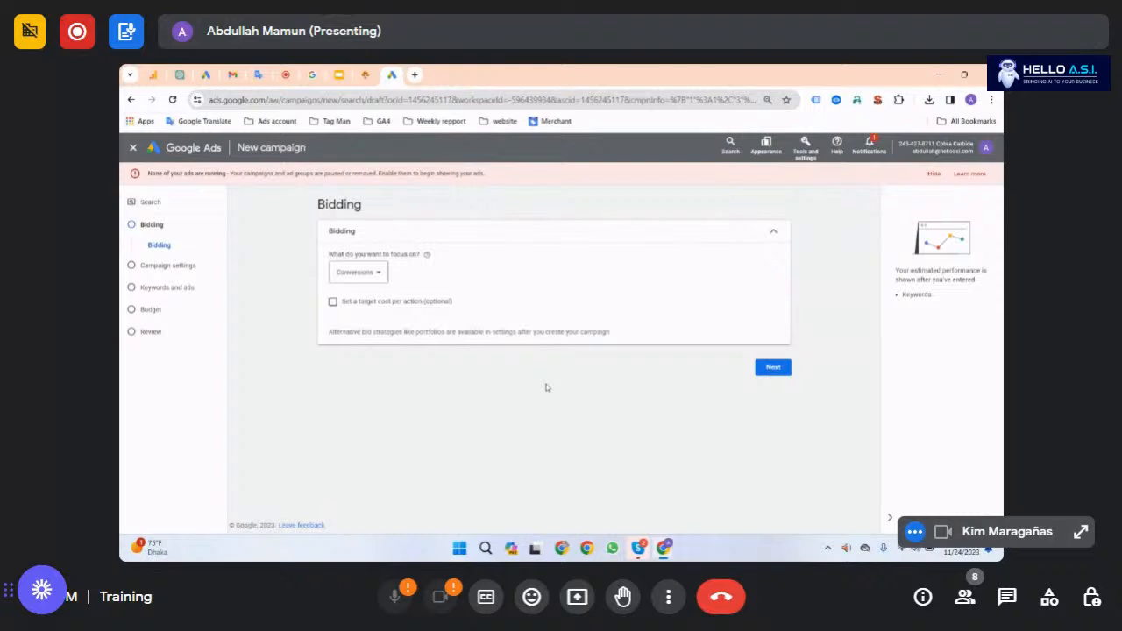
Step: Set the bidding focus to Conversion value
click(388, 274)
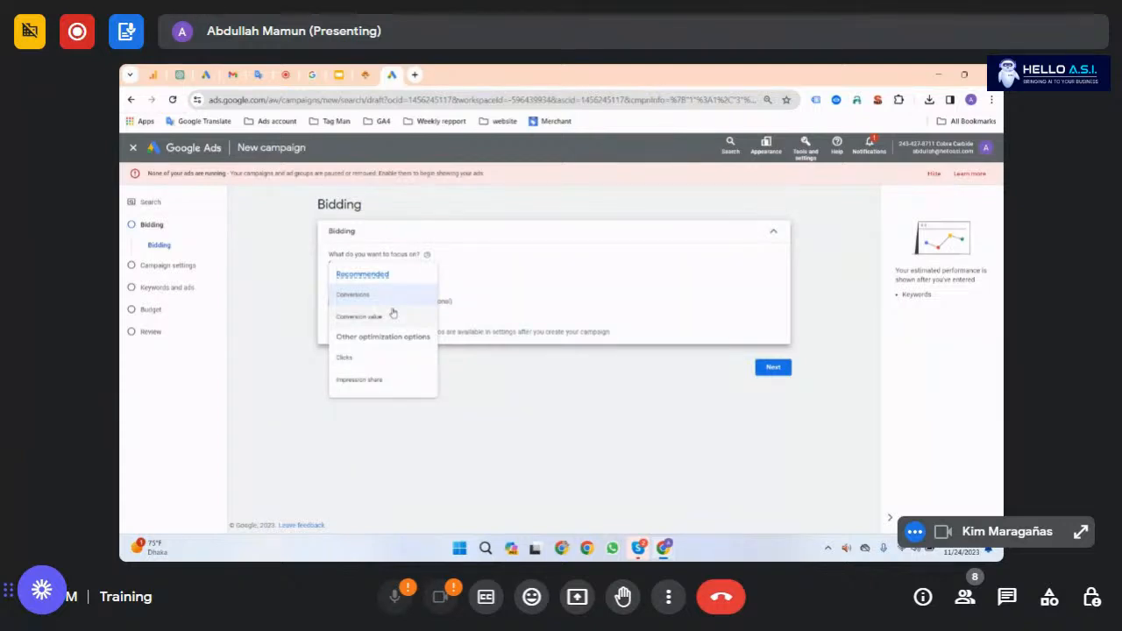
mouse_move(392, 324)
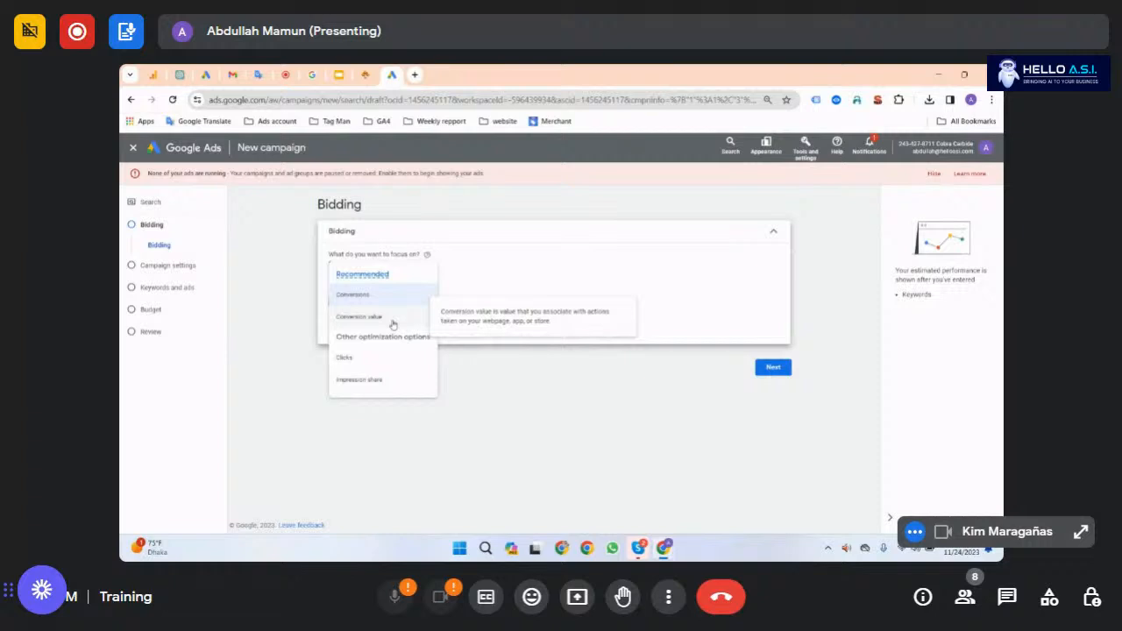
click(392, 324)
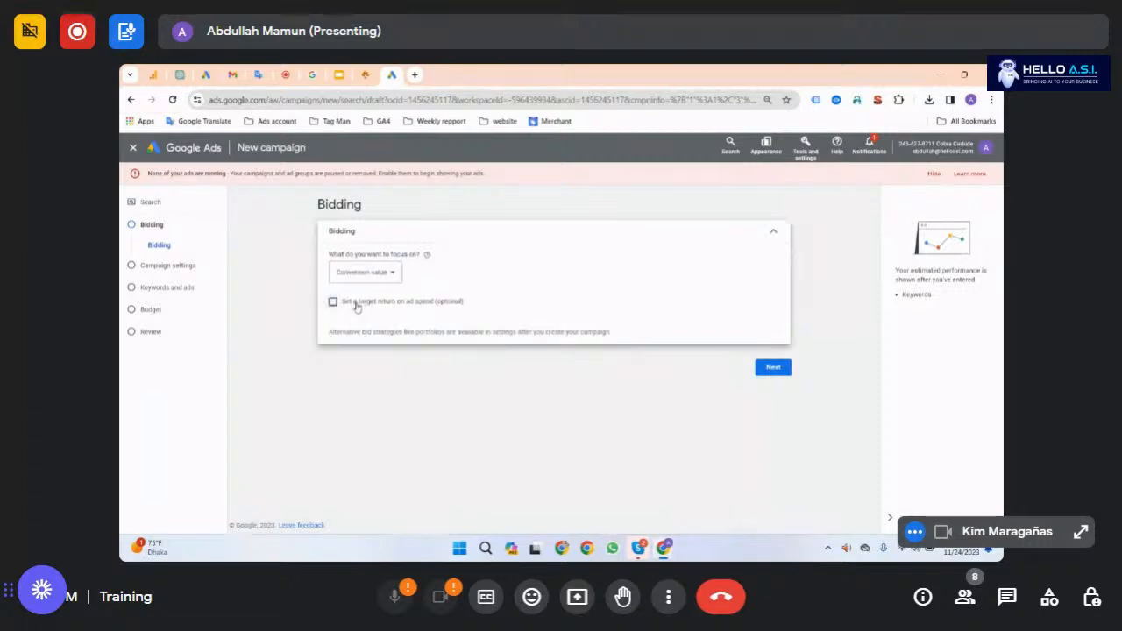
Step: Try a target return on ad spend of 500%, highlight the warning's conversion requirement, and remove the target
click(441, 309)
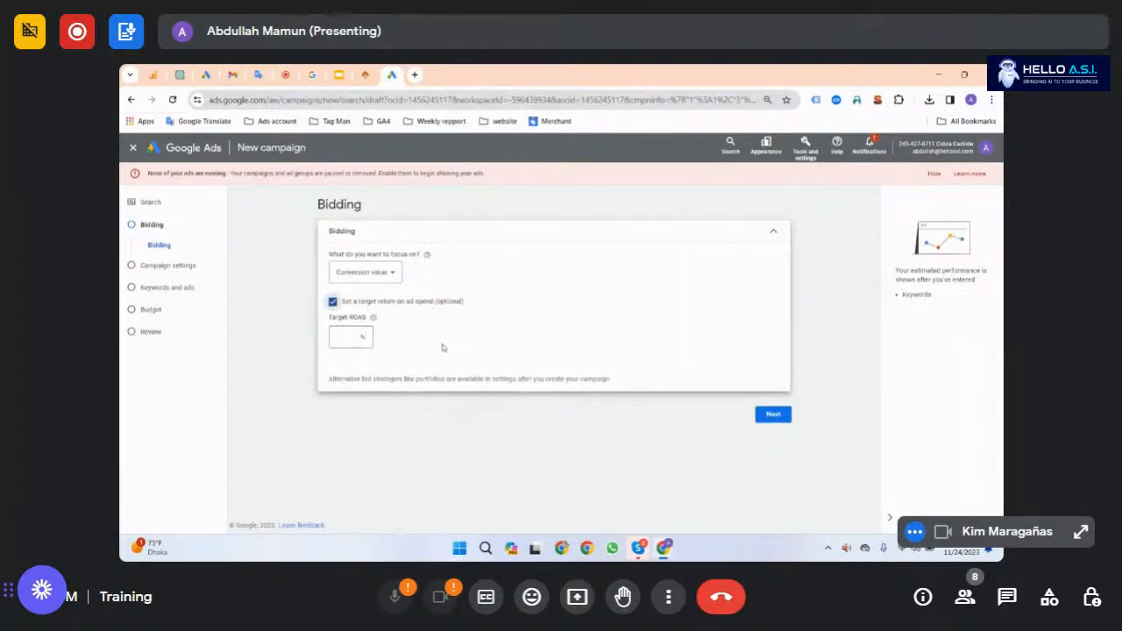
double_click(357, 317)
click(354, 343)
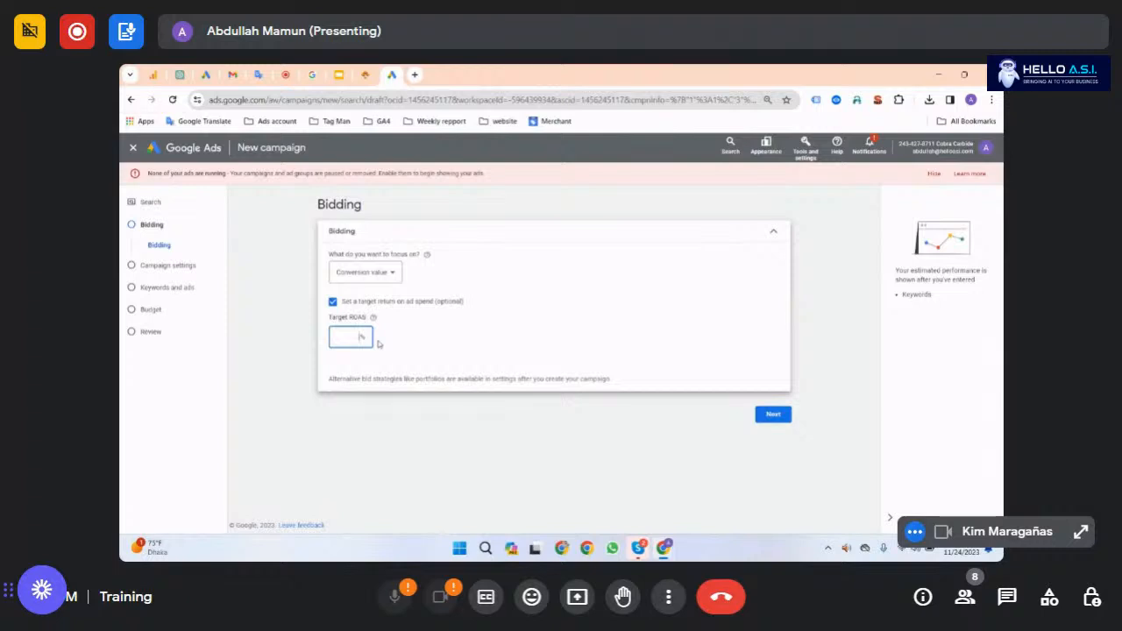
text(500)
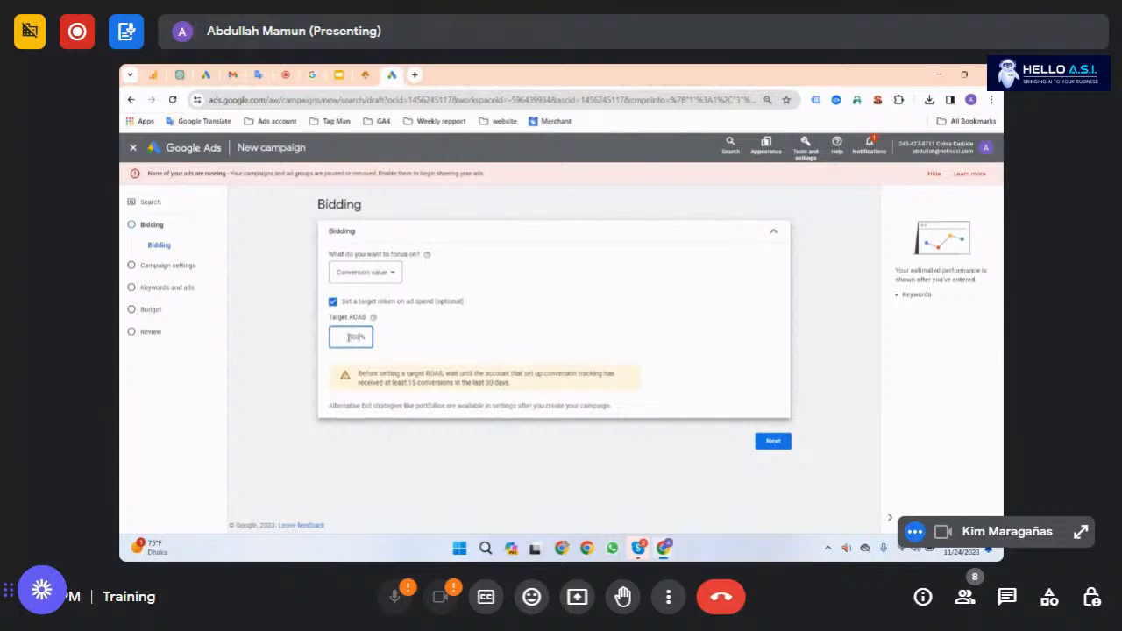
double_click(349, 337)
drag(411, 383, 514, 387)
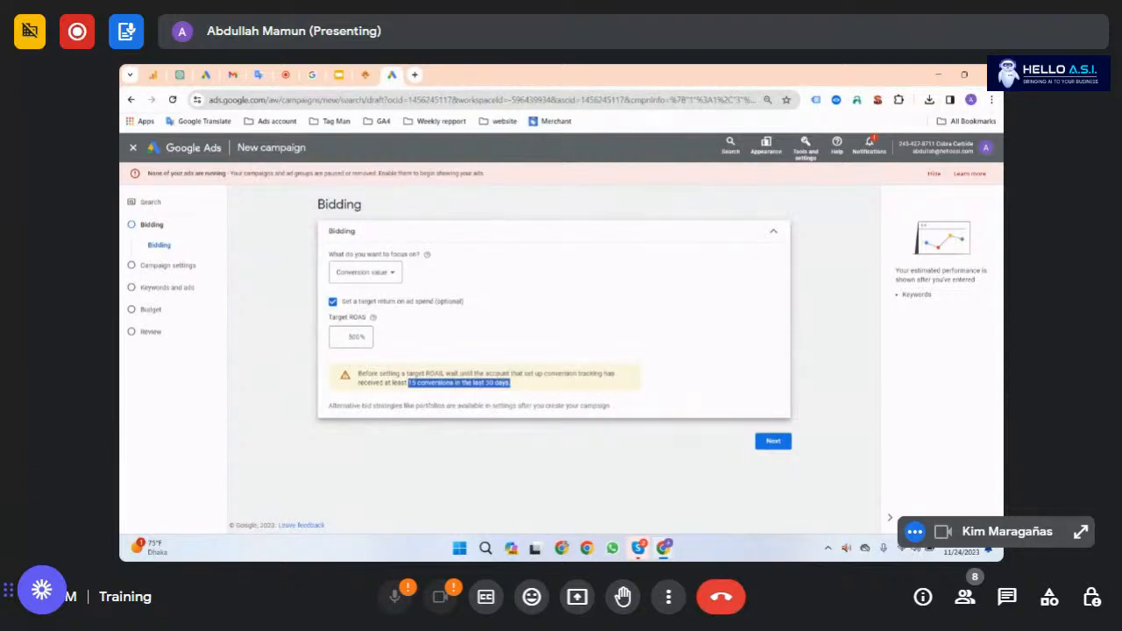
click(333, 301)
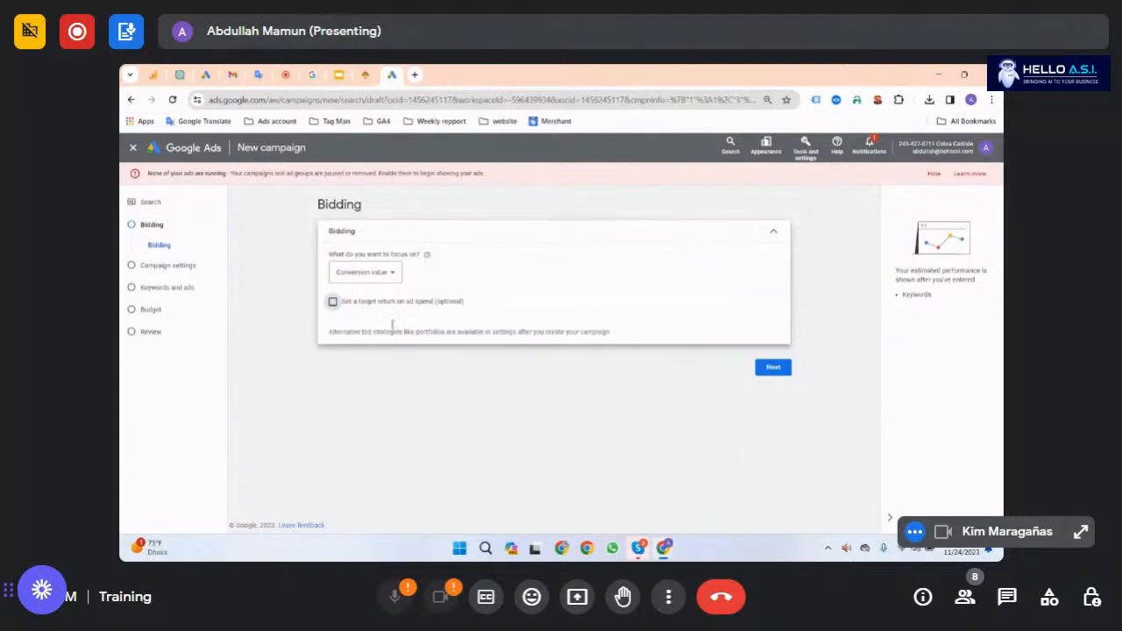
Step: Accept the bidding settings and continue to the campaign settings
click(772, 372)
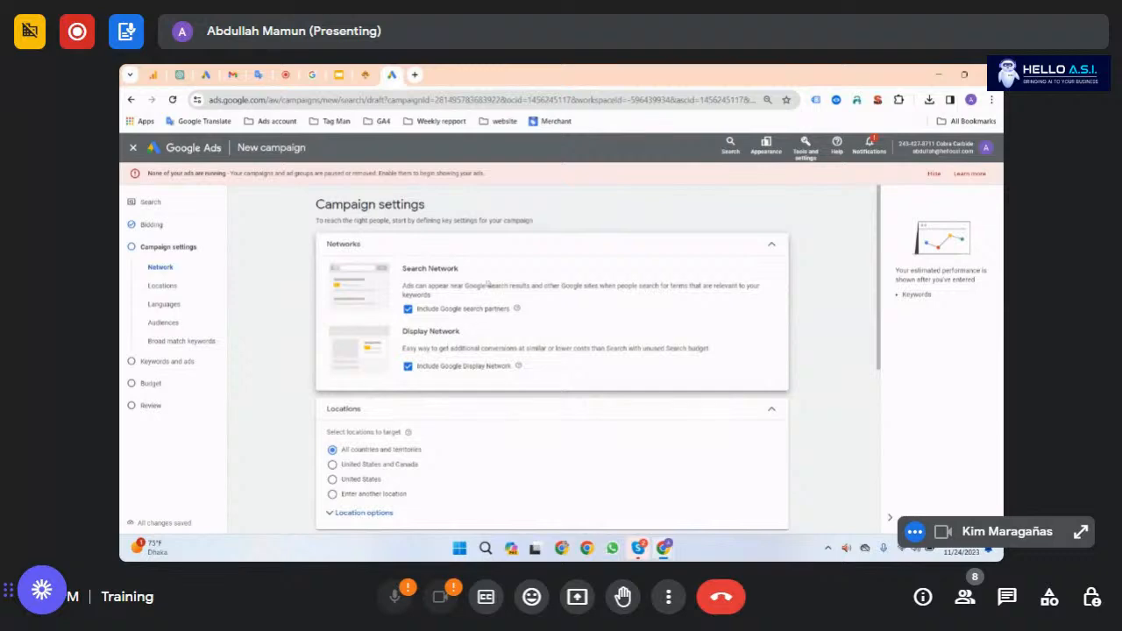
Step: Search for cricbuzz in a new tab, open the Cricbuzz site, and return to the campaign's network settings
click(415, 74)
text(cri)
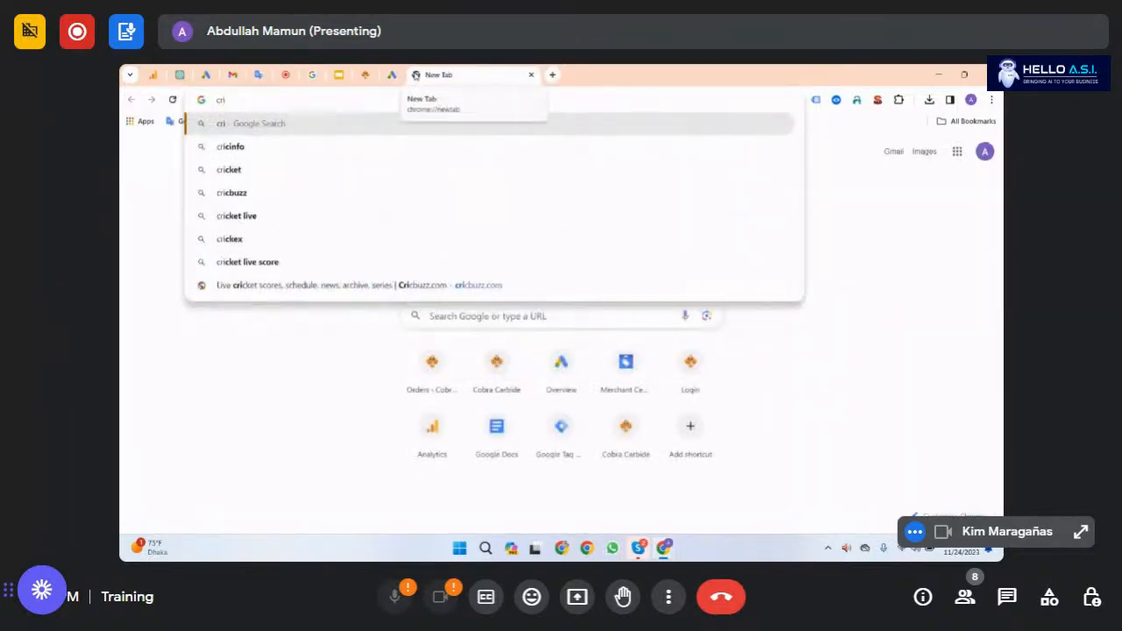
click(355, 193)
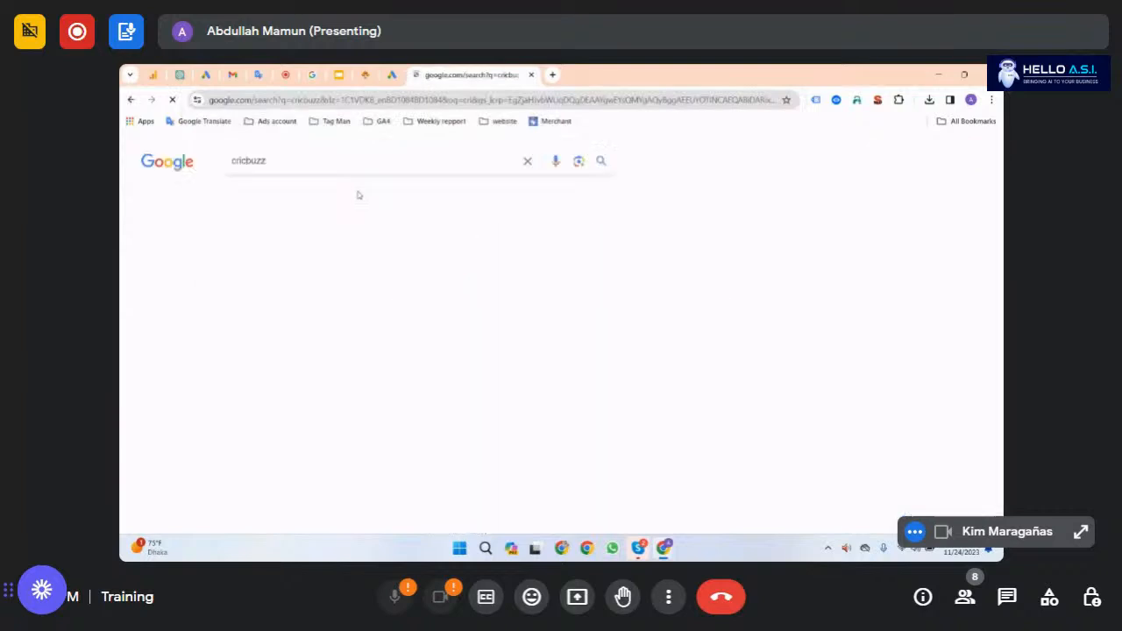
click(262, 272)
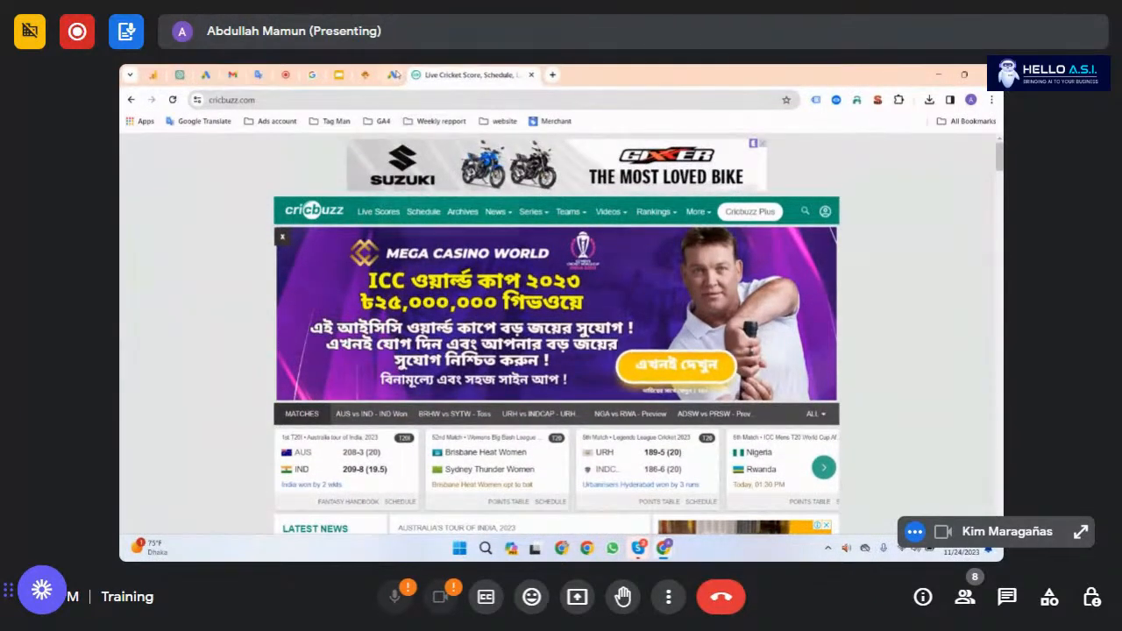
click(392, 75)
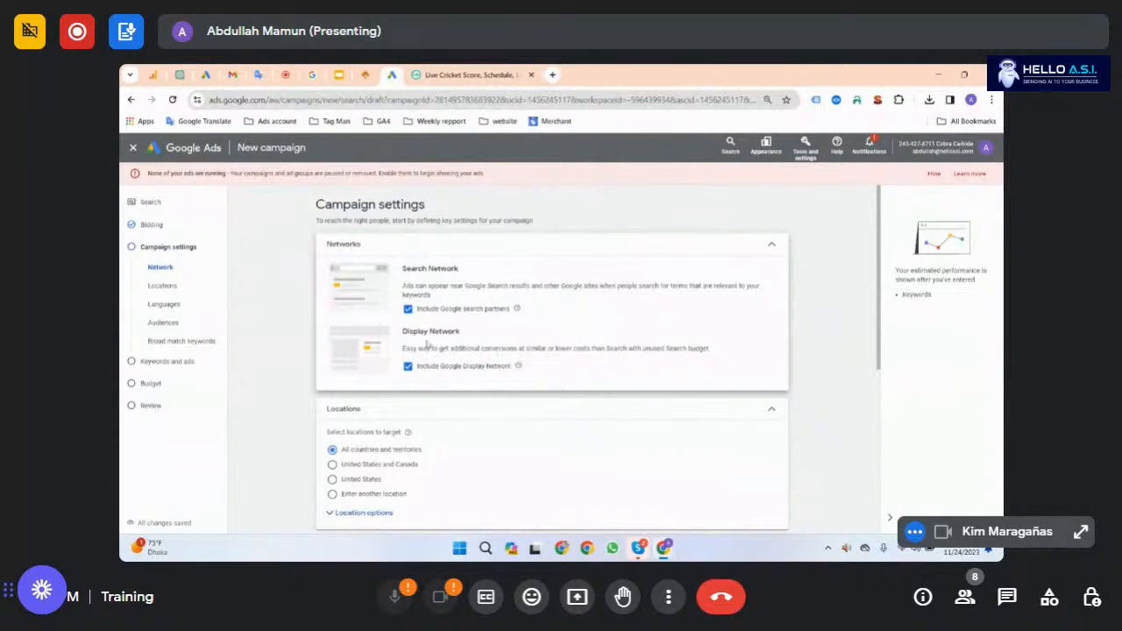
Step: Examine the display ads placed throughout the Cricbuzz home page as examples of Display Network placements
click(463, 75)
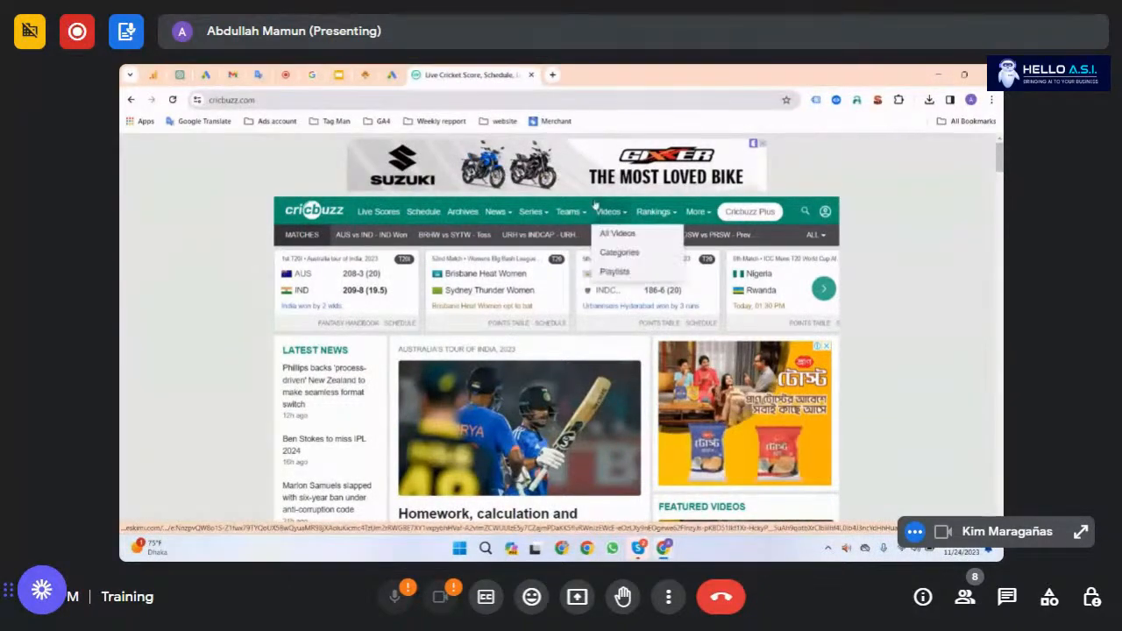
scroll(570, 228, down, 3)
scroll(717, 283, down, 2)
scroll(717, 283, down, 15)
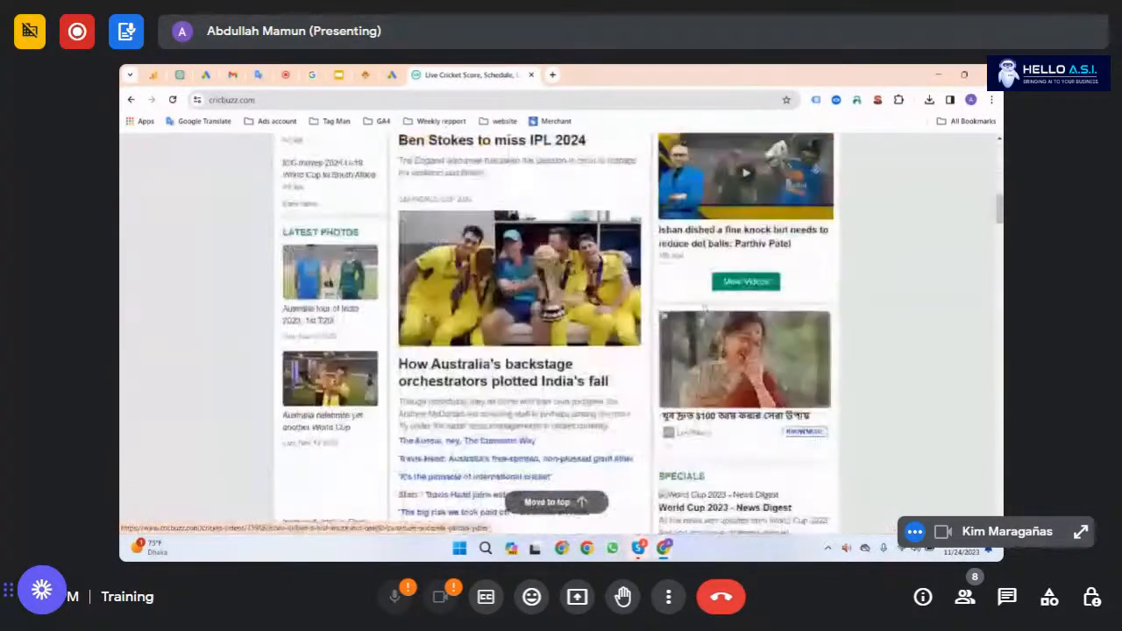
scroll(664, 419, down, 15)
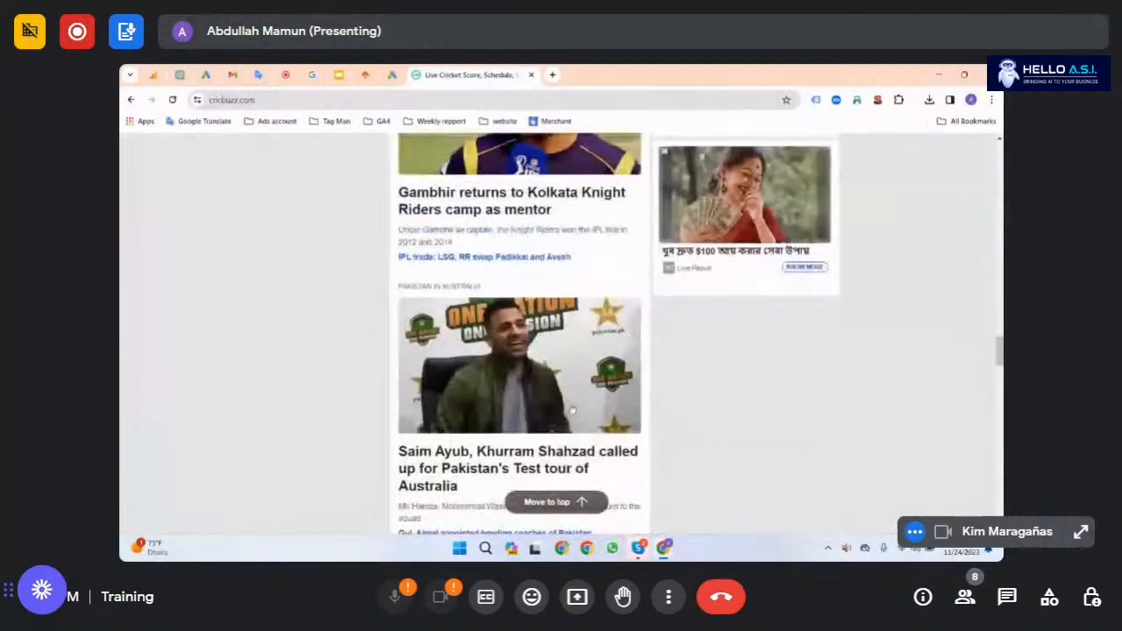
Step: Check the remaining Cricbuzz home page down to its footer for ad placements and return to the start of the page
scroll(583, 406, down, 8)
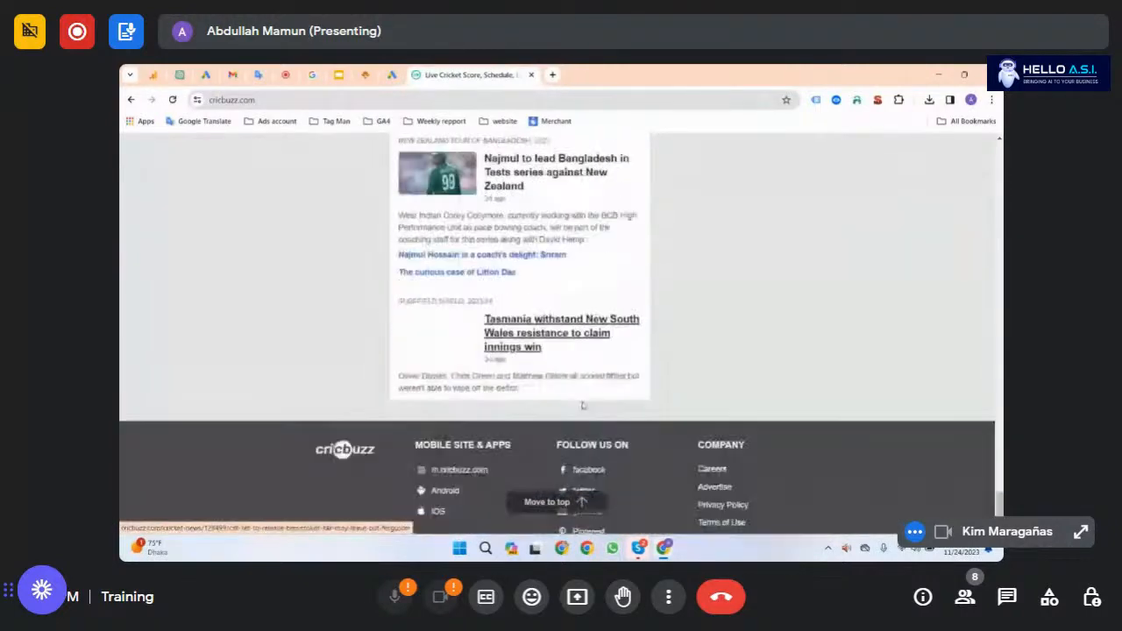
scroll(706, 453, up, 5)
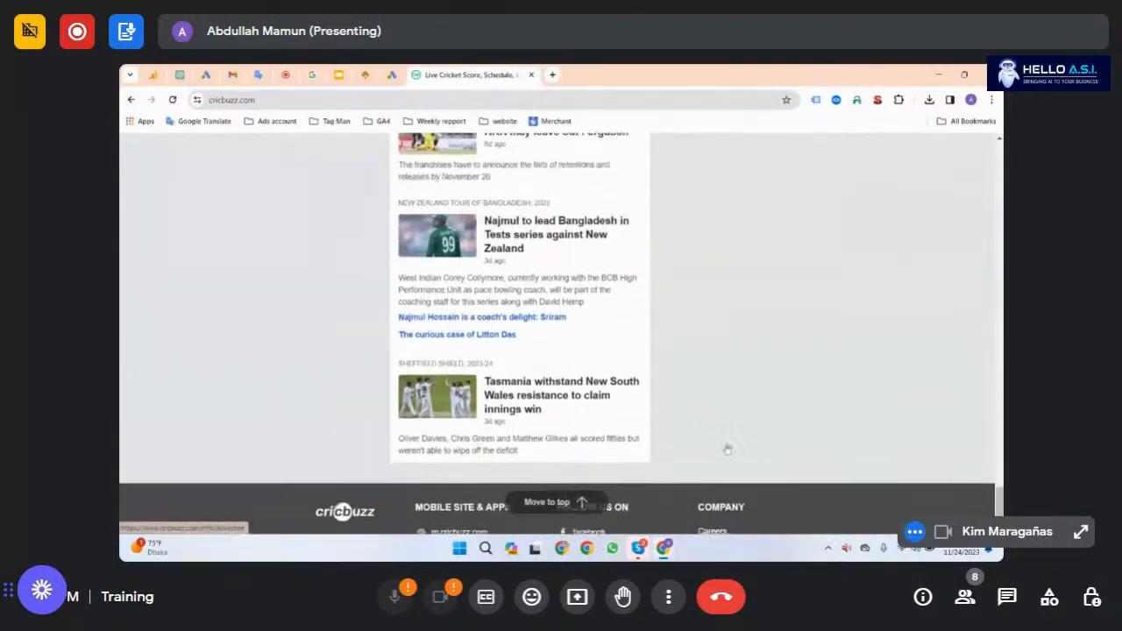
click(556, 502)
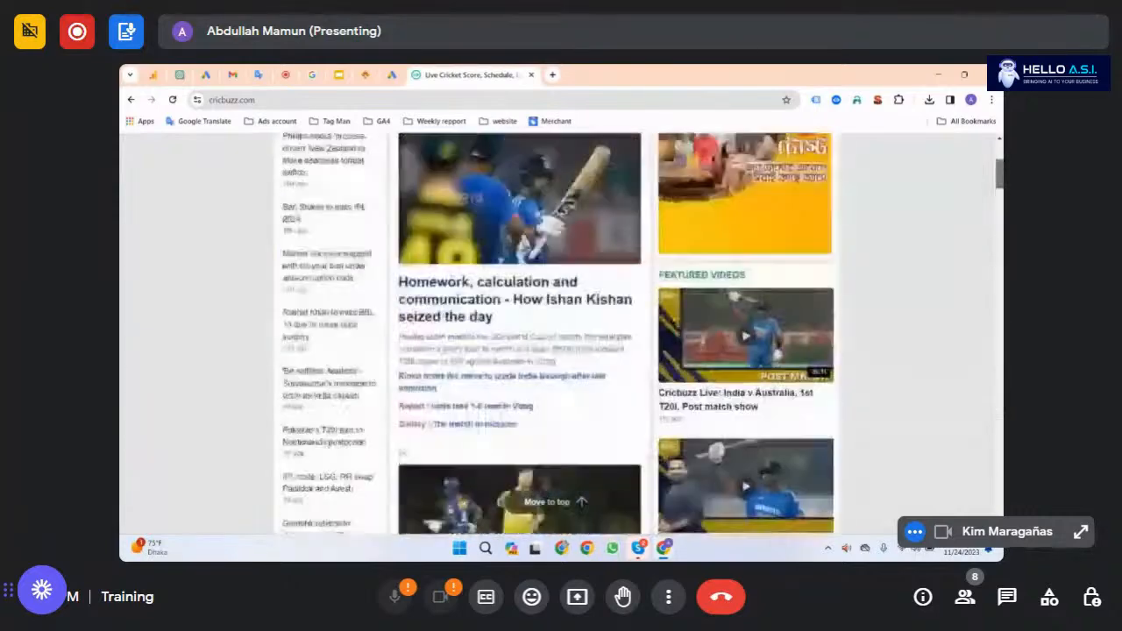
Step: Search the web for prothom alo and open the Prothom Alo news site
click(484, 100)
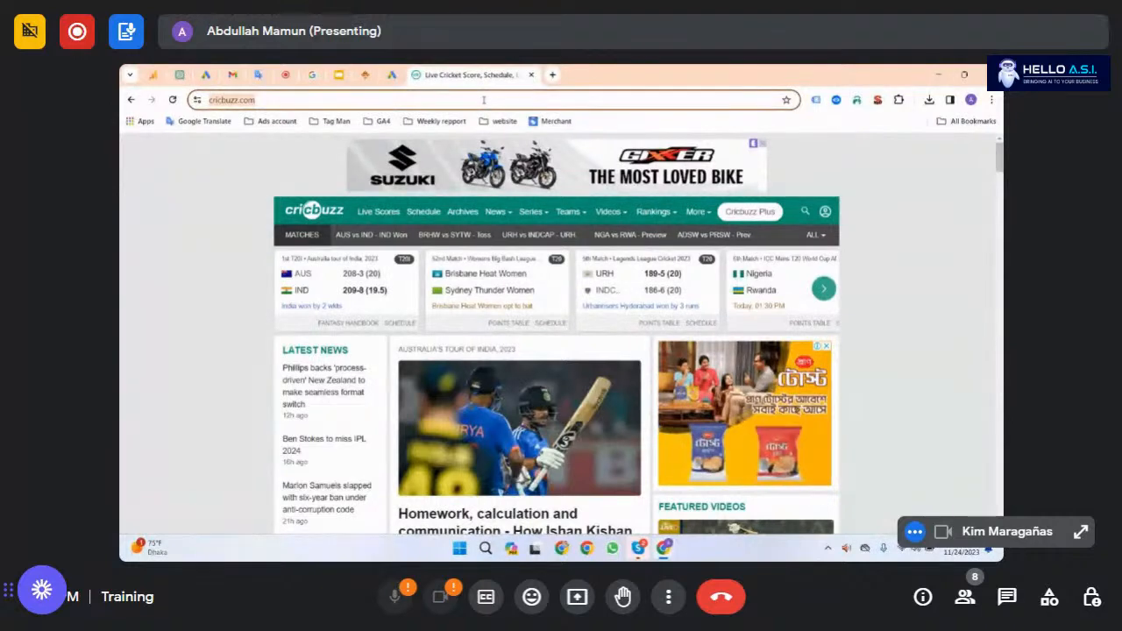
text(phylipineothom alo)
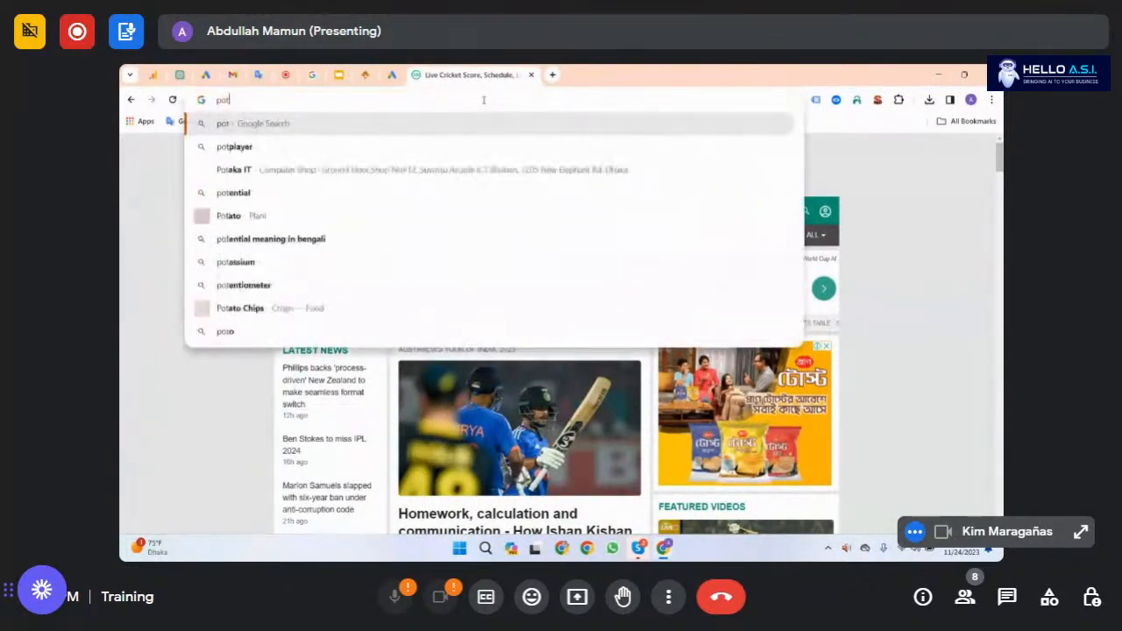
key(Return)
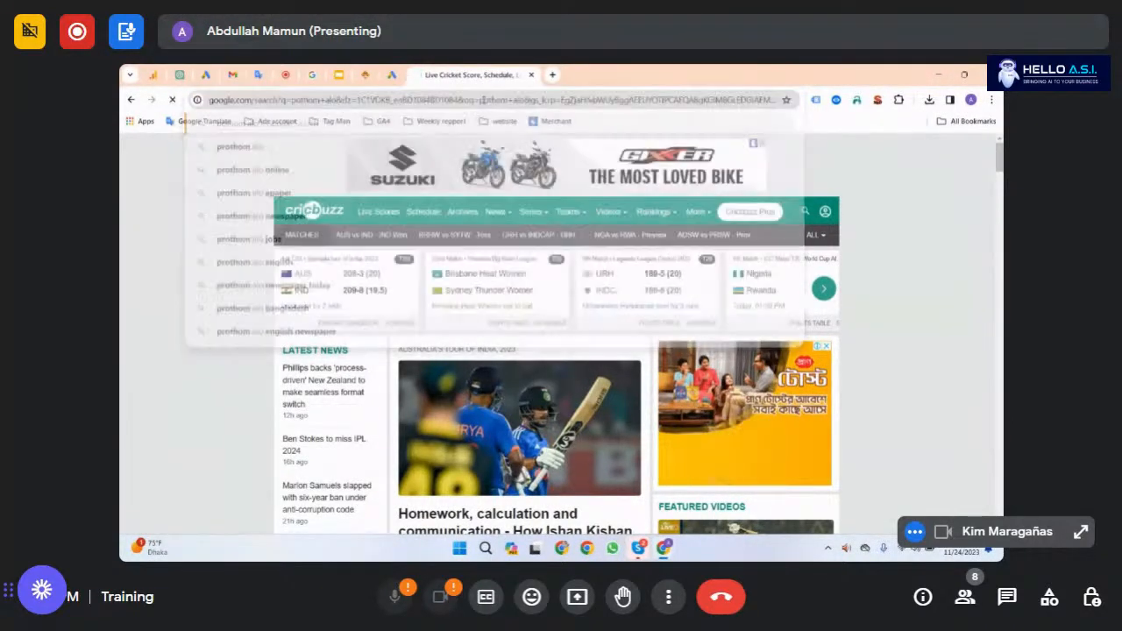
click(335, 361)
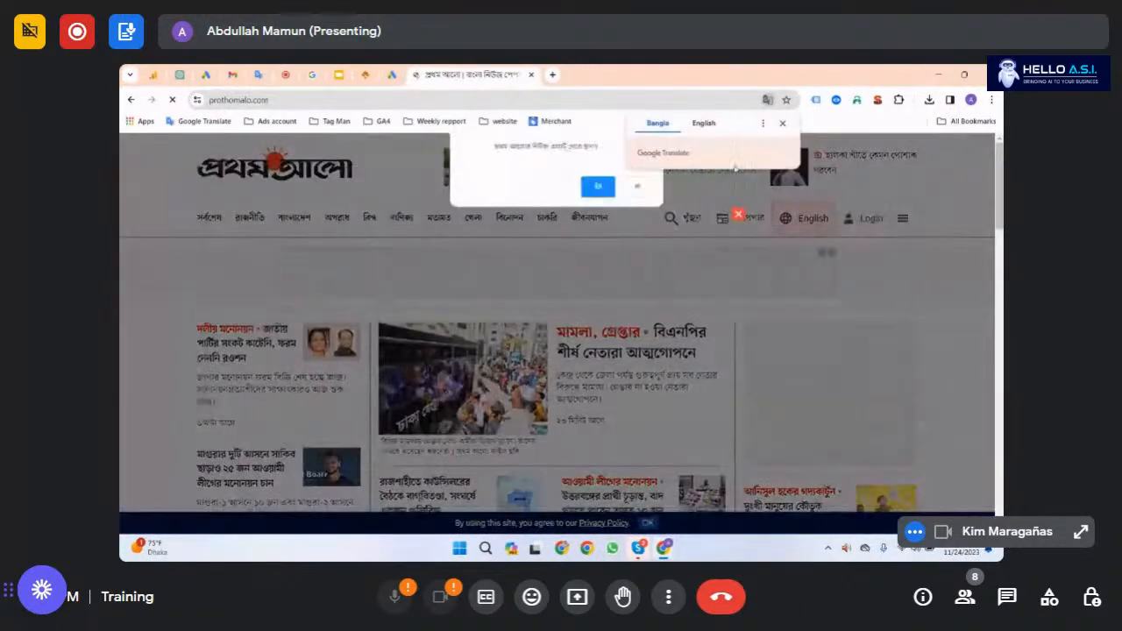
Step: Translate the Prothom Alo page into English and dismiss the pop-up ad and the Google sign-in prompt
click(706, 124)
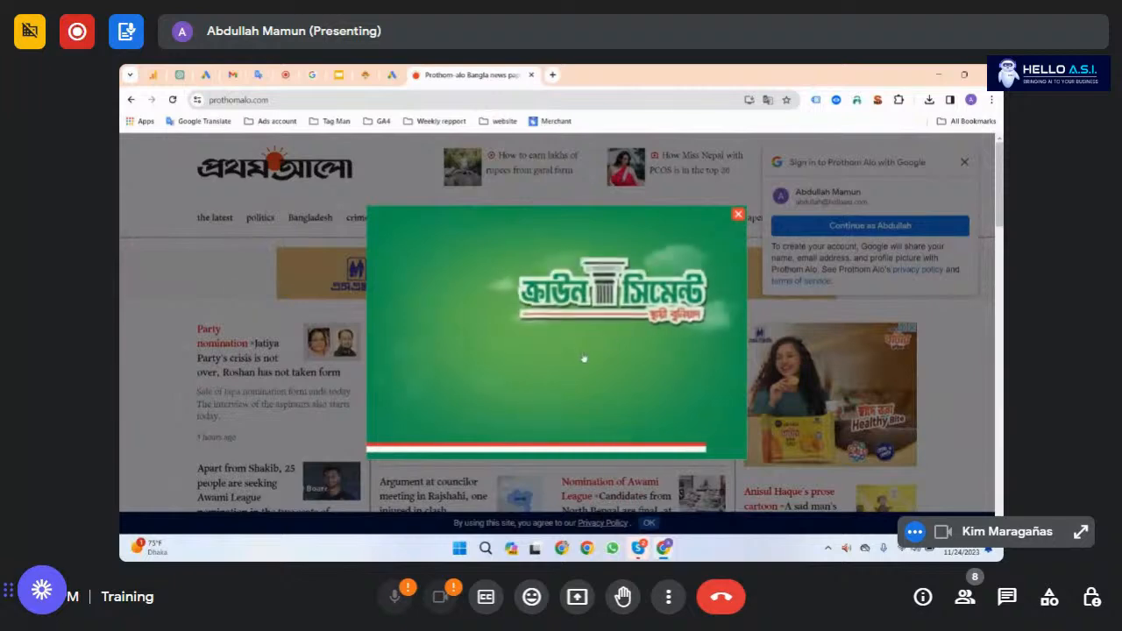
click(739, 215)
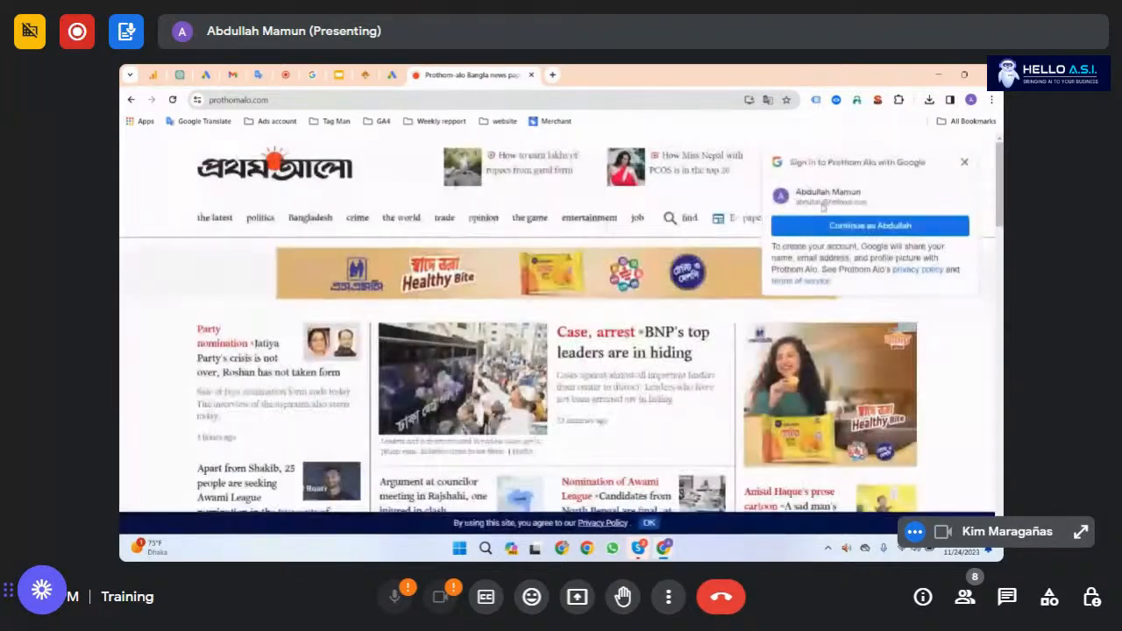
click(965, 163)
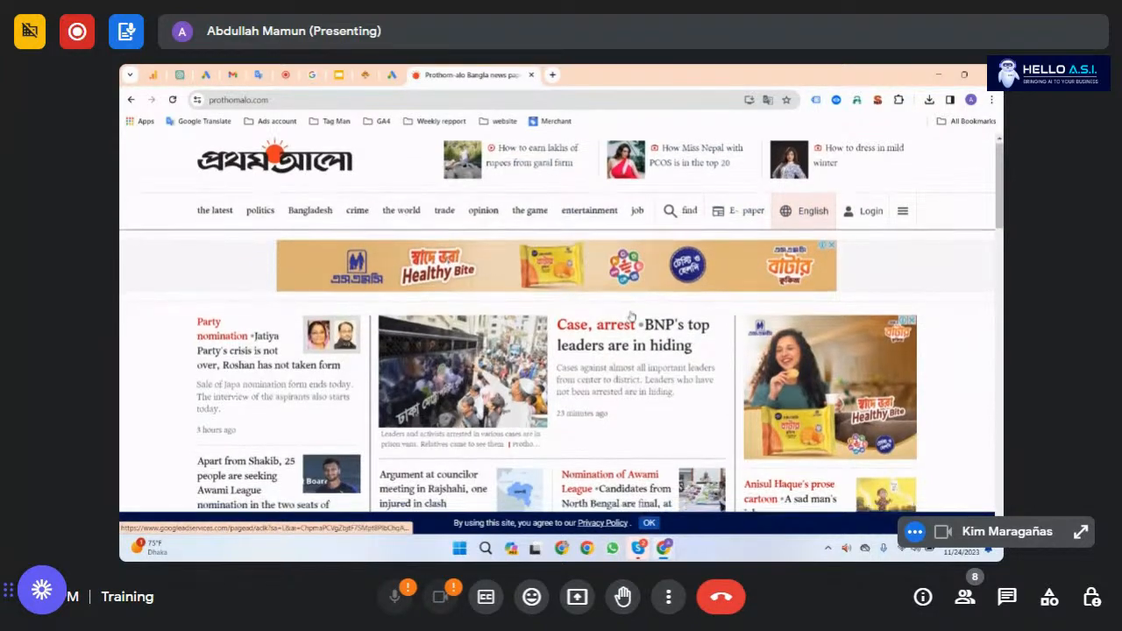
Step: Examine the banner and sidebar display ads throughout the Prothom Alo home page, and close the site to return to the campaign settings
scroll(561, 324, down, 3)
scroll(561, 325, up, 1)
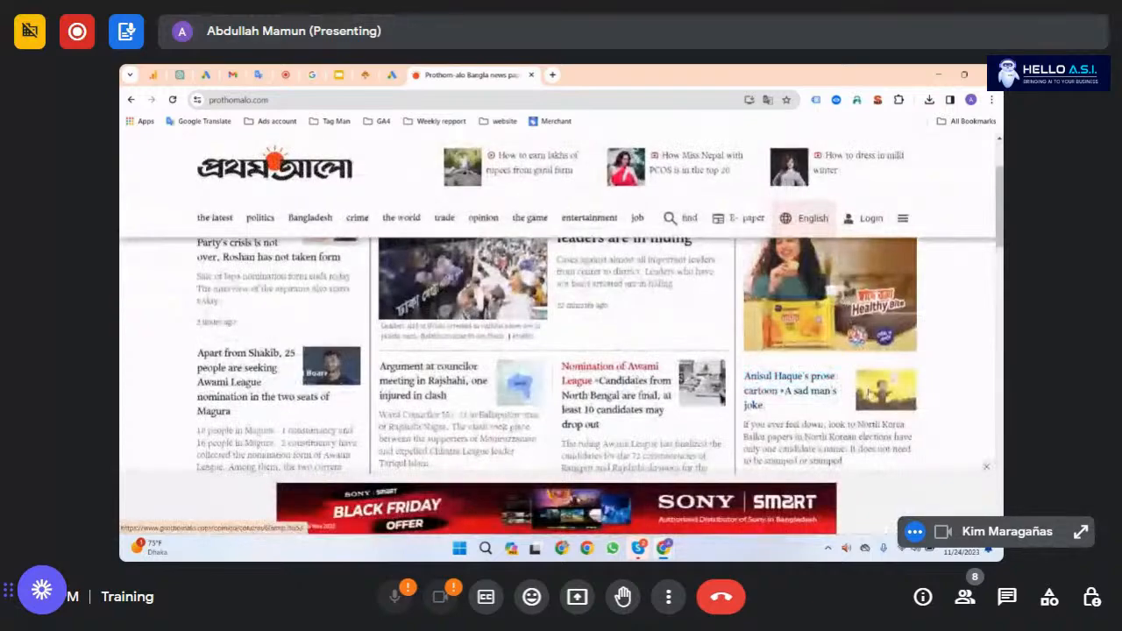
scroll(414, 383, down, 3)
scroll(415, 383, down, 5)
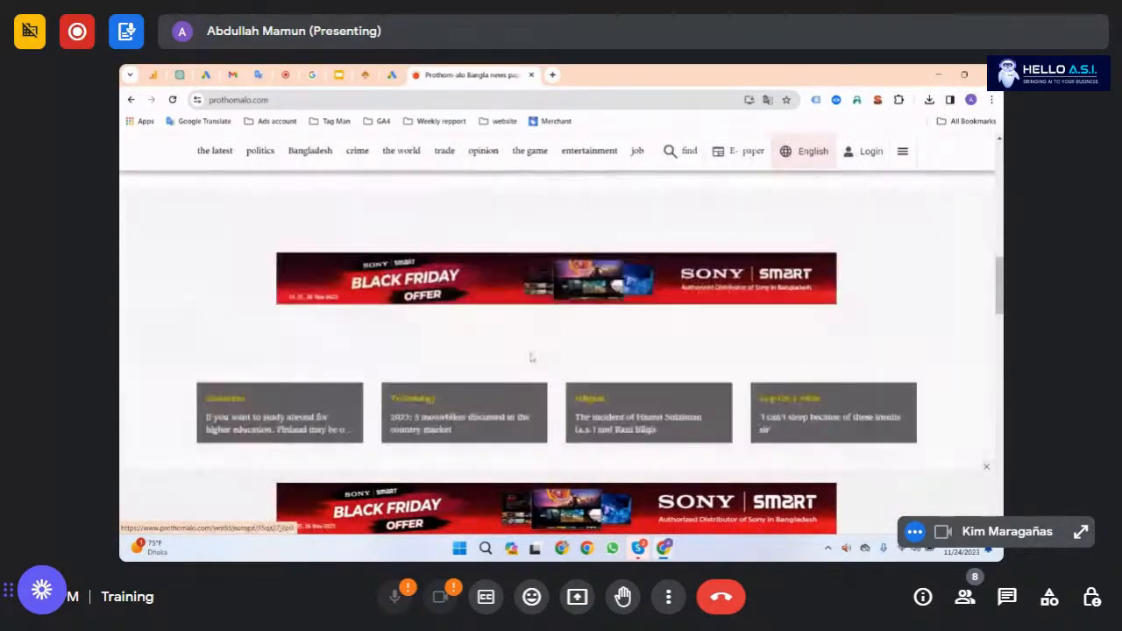
scroll(449, 287, down, 10)
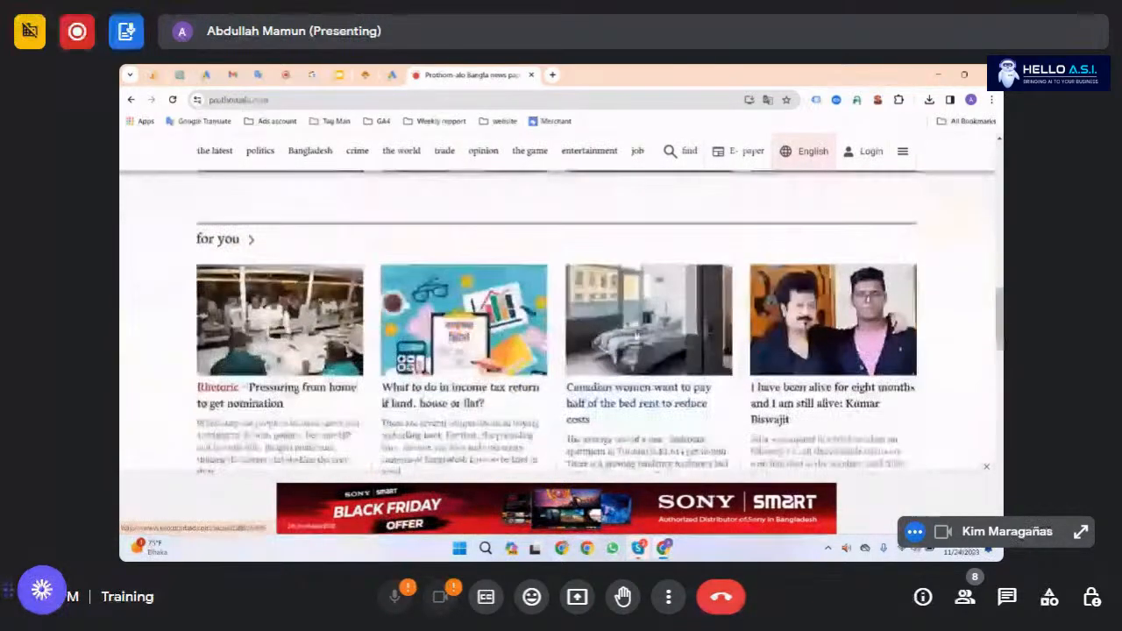
scroll(631, 375, down, 10)
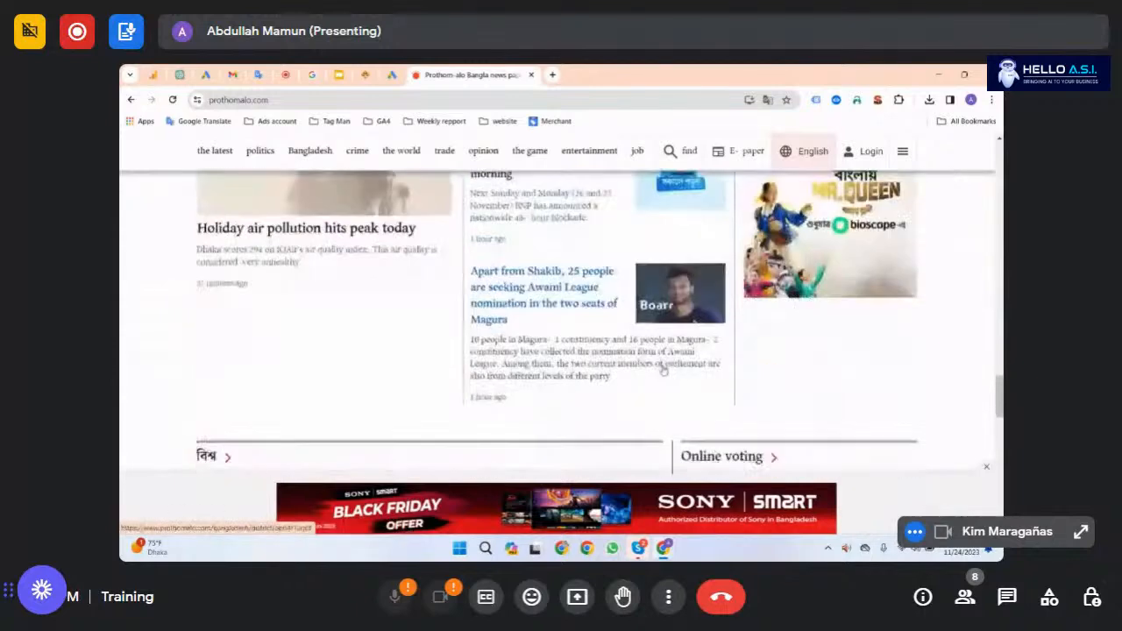
scroll(736, 378, up, 4)
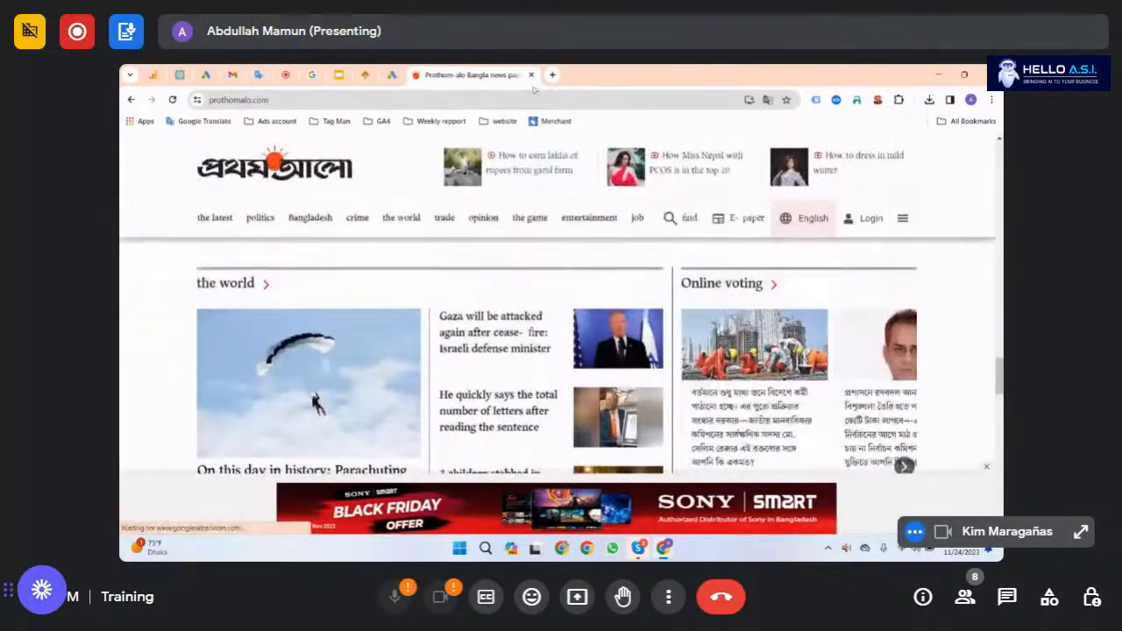
key(ctrl+w)
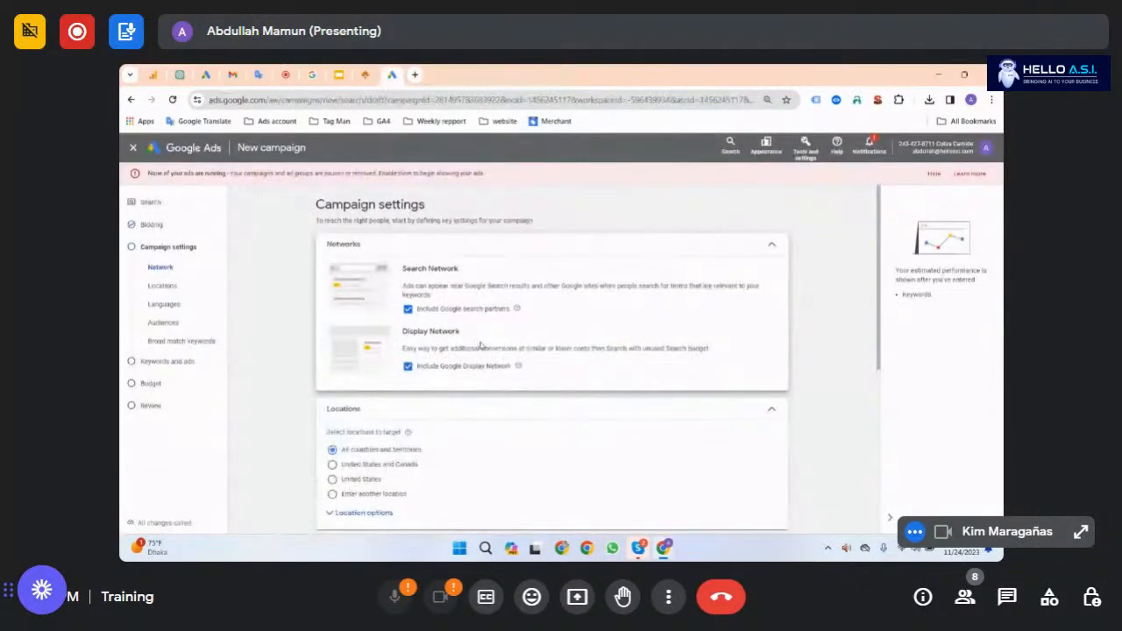
double_click(439, 269)
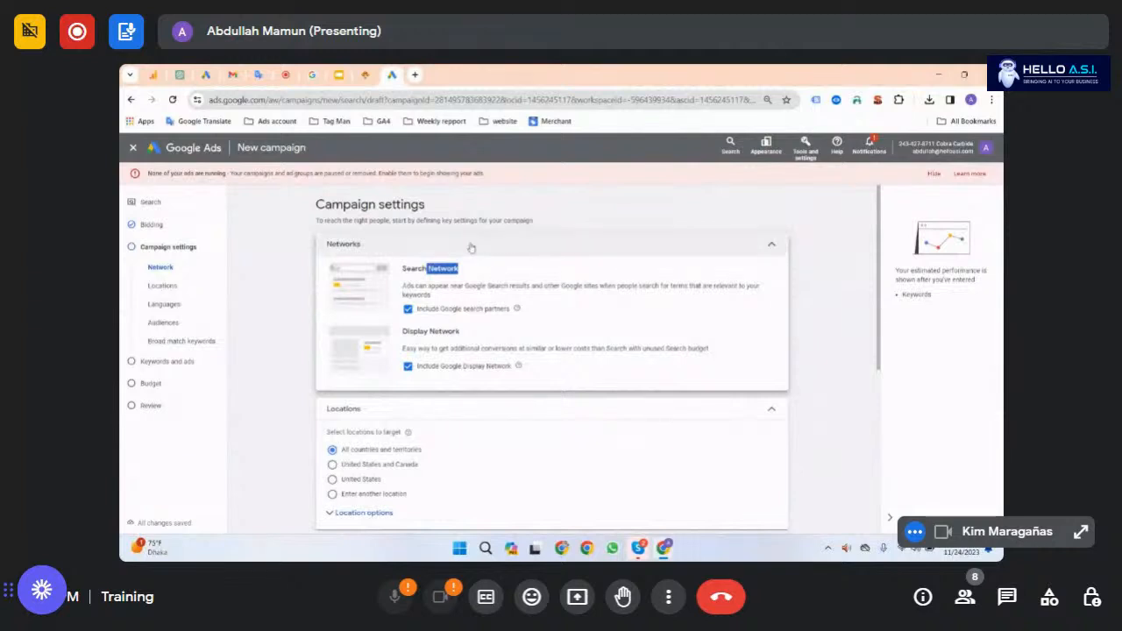
click(415, 73)
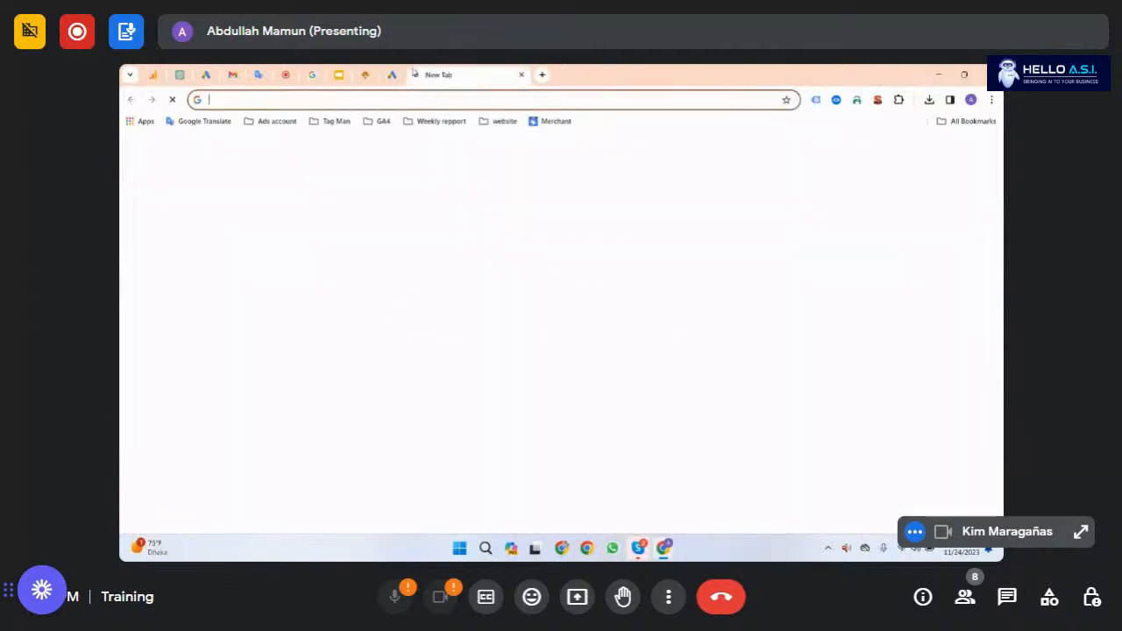
click(464, 100)
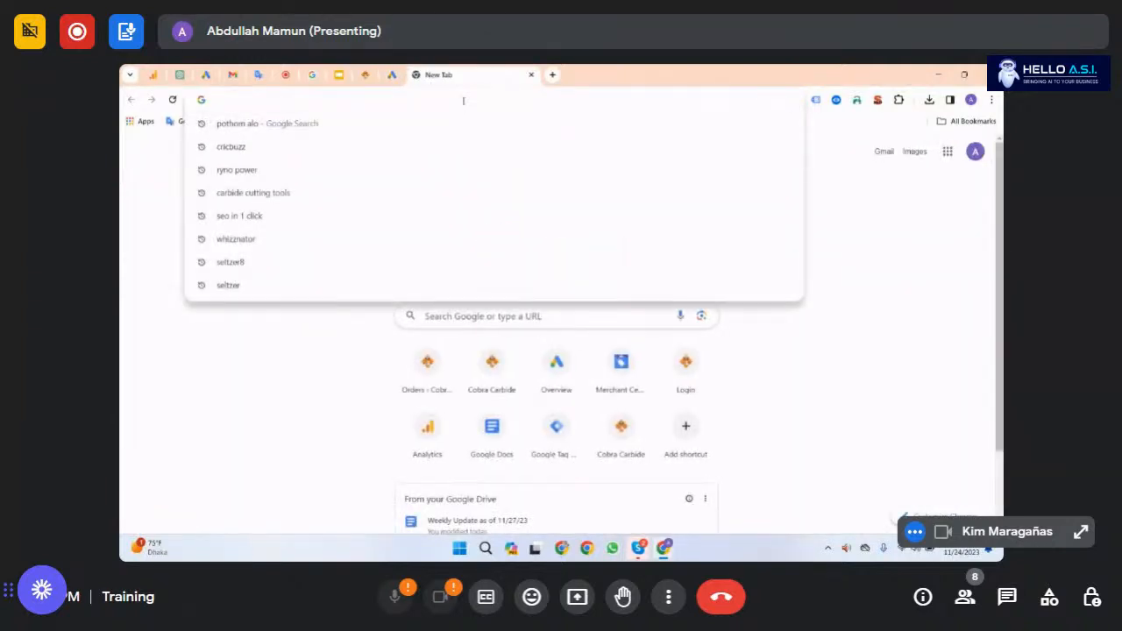
click(531, 75)
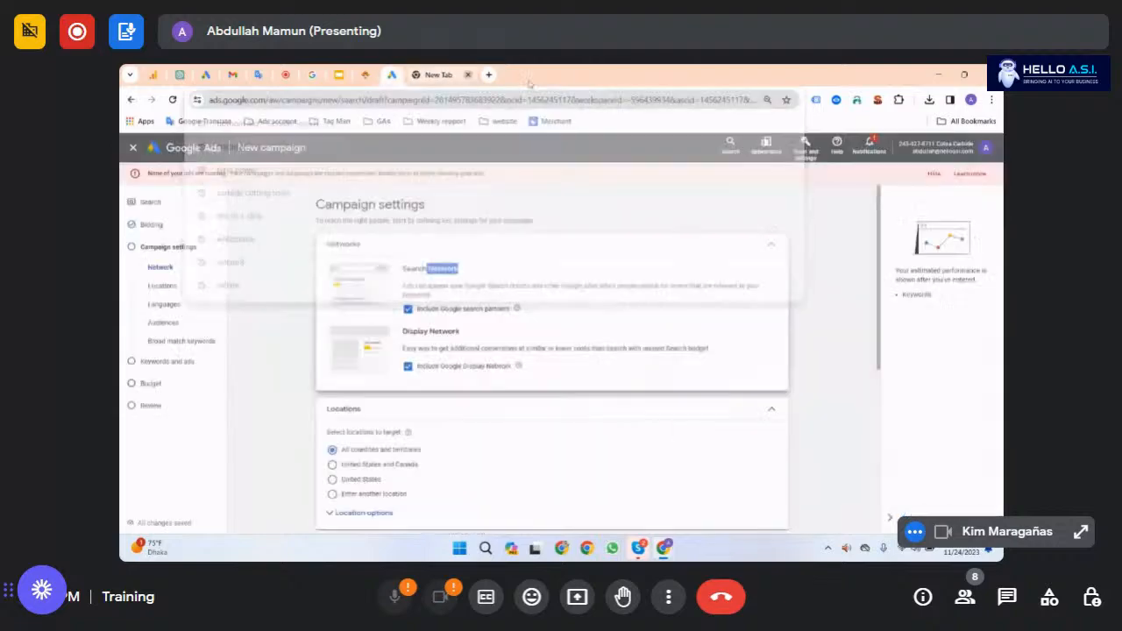
click(365, 74)
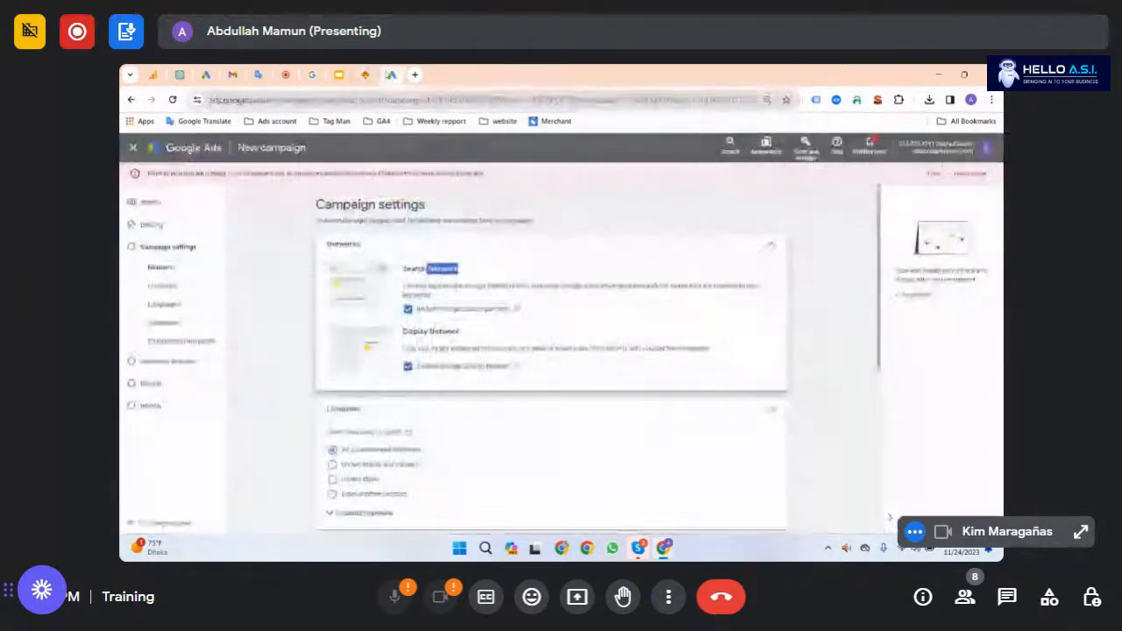
click(391, 75)
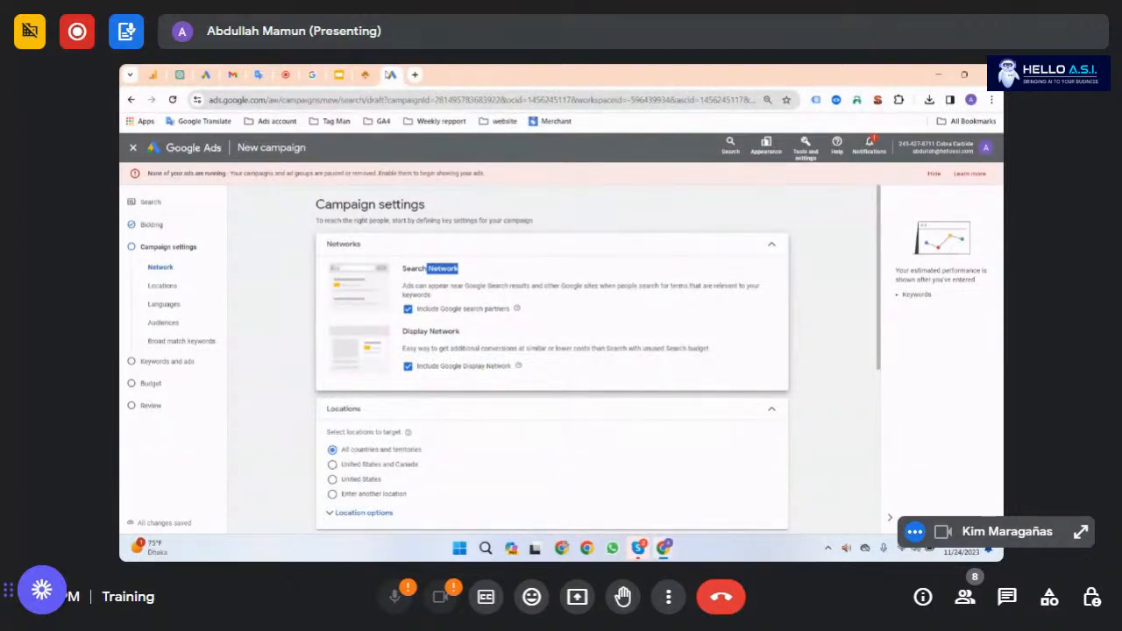
Step: Set the campaign's target location to United States
scroll(412, 298, down, 2)
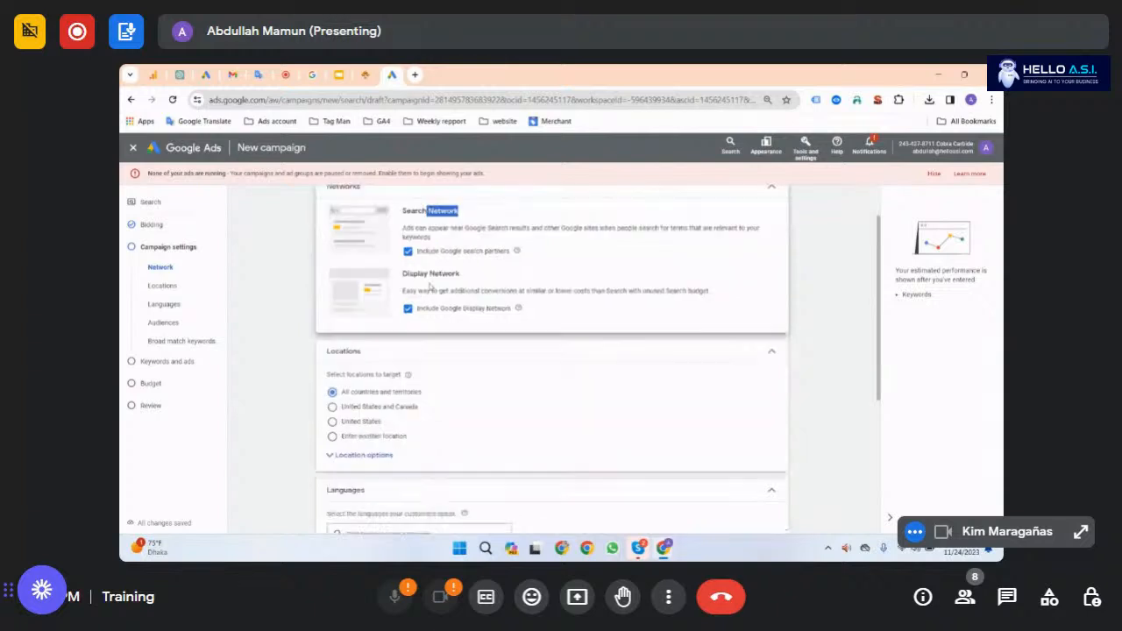
scroll(409, 253, up, 1)
scroll(417, 258, down, 1)
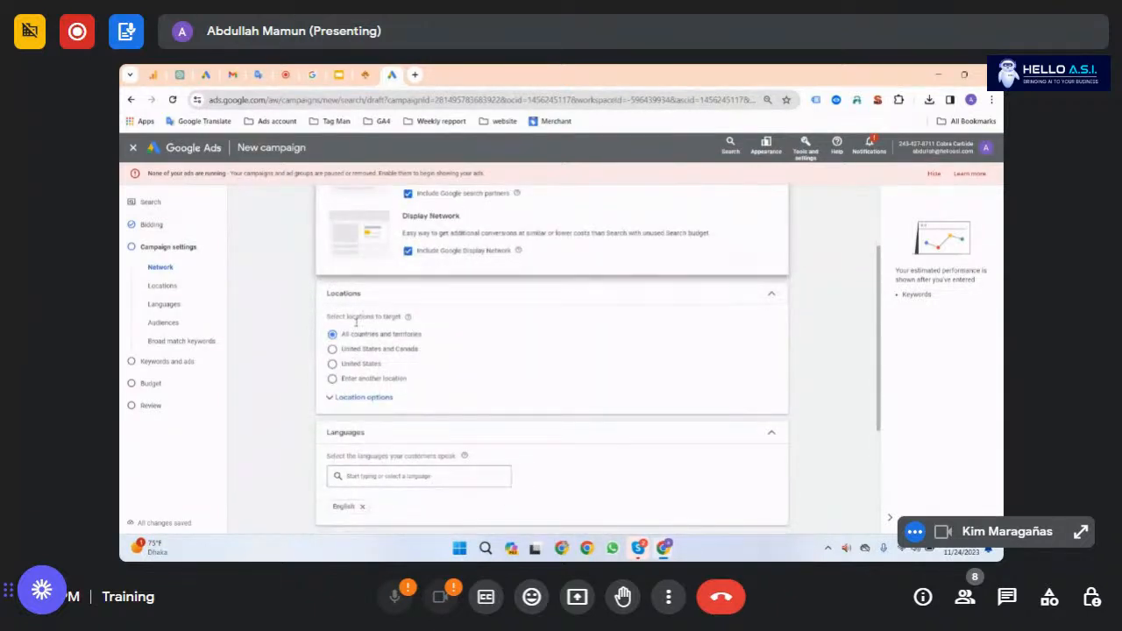
click(364, 364)
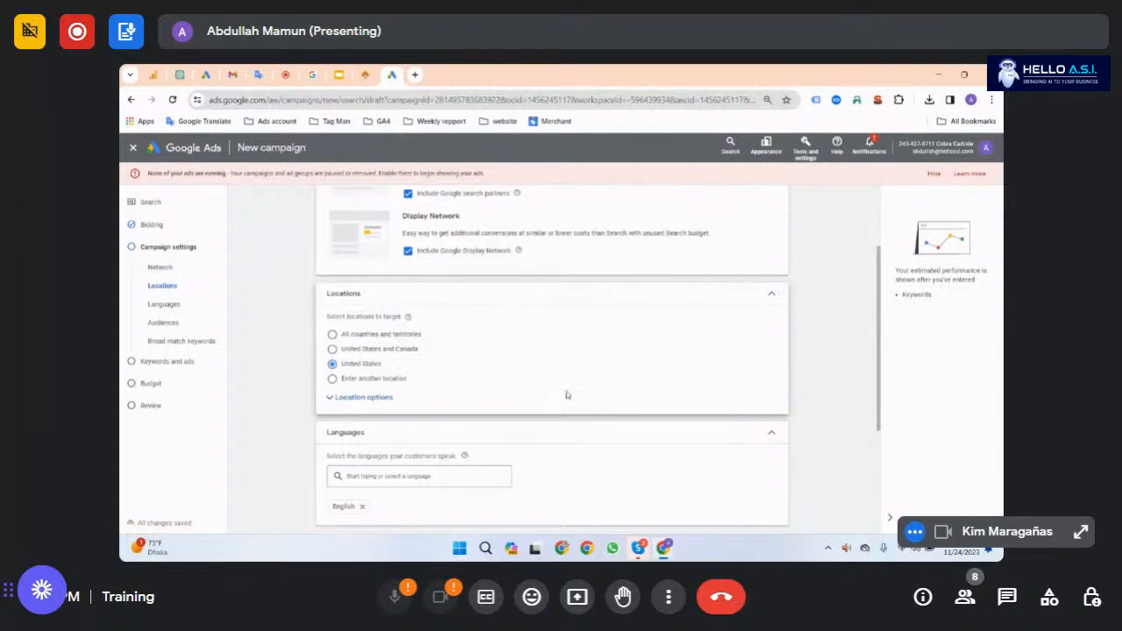
Step: Review the campaign's language setting and expand the audience segments settings
scroll(526, 407, down, 1)
scroll(411, 400, down, 1)
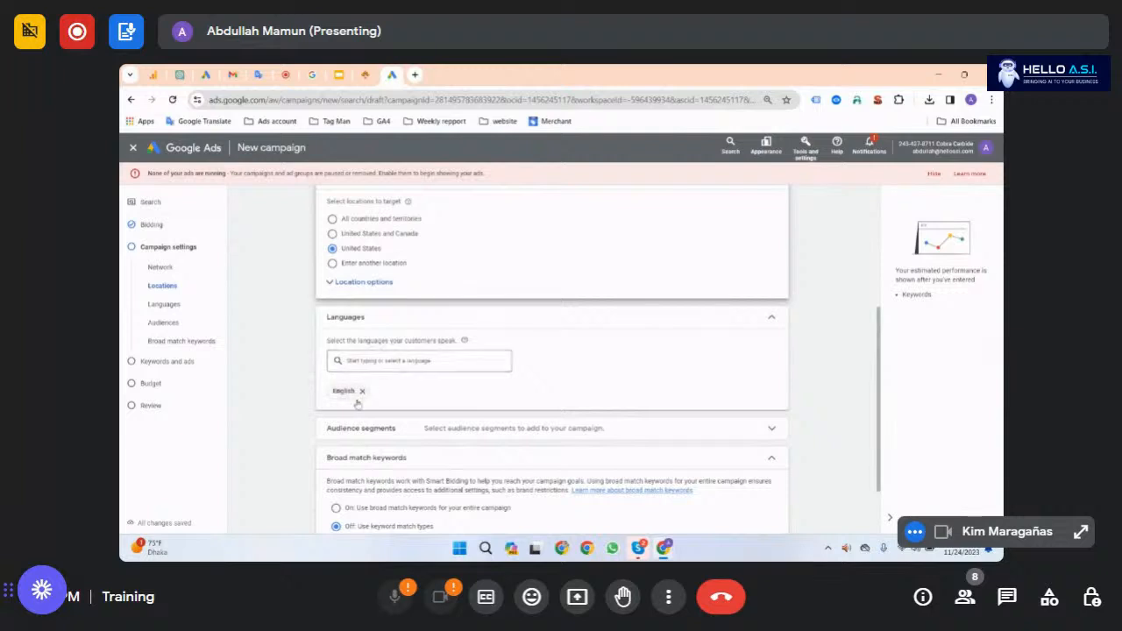
scroll(421, 386, down, 2)
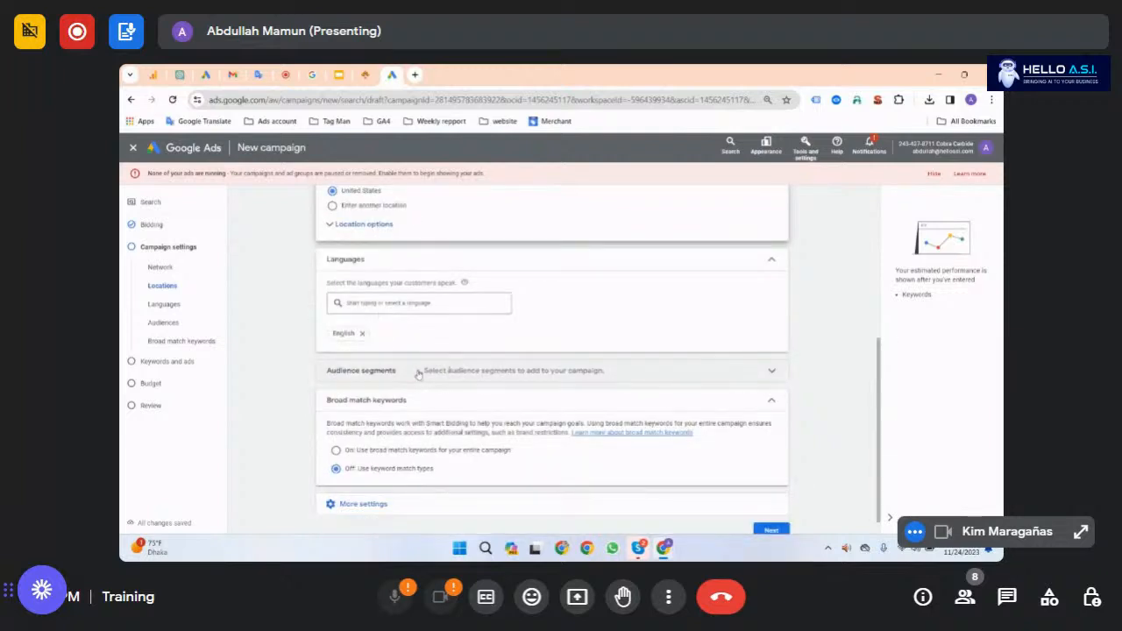
click(390, 379)
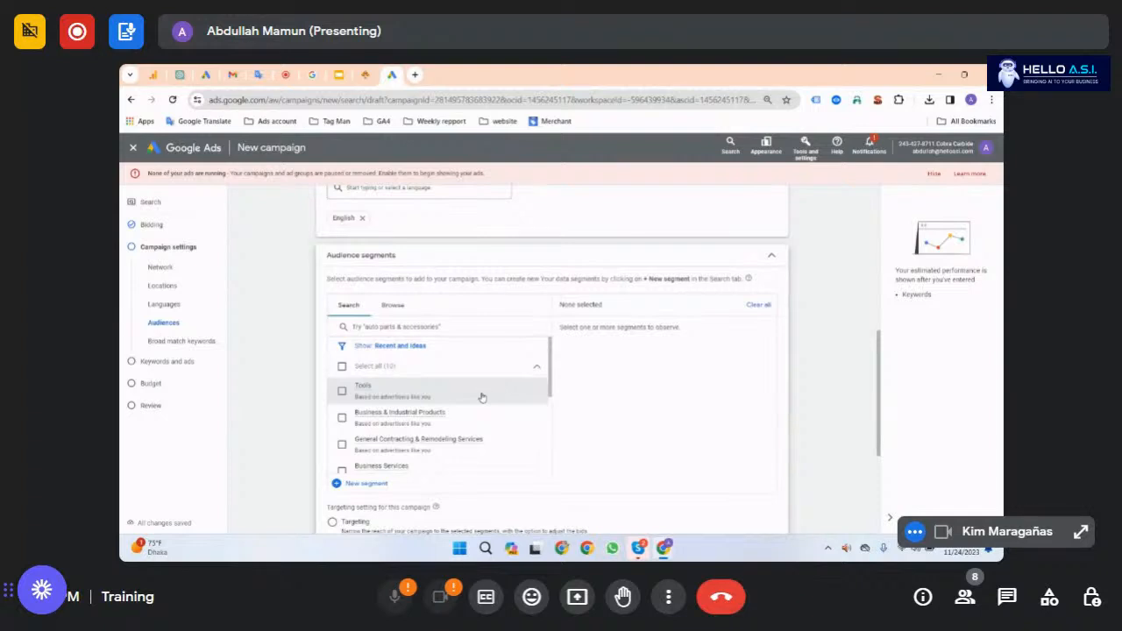
Step: Look over the cutting tools product categories on the Cobra Carbide website and return to the campaign's audience segments
click(365, 74)
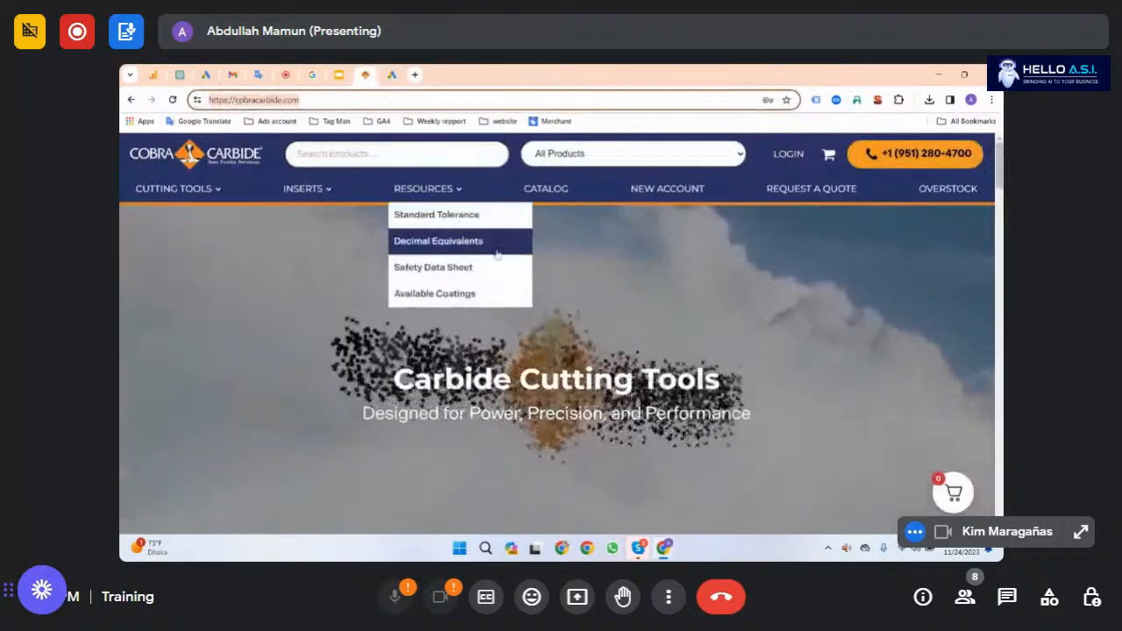
scroll(566, 333, down, 3)
scroll(567, 333, down, 3)
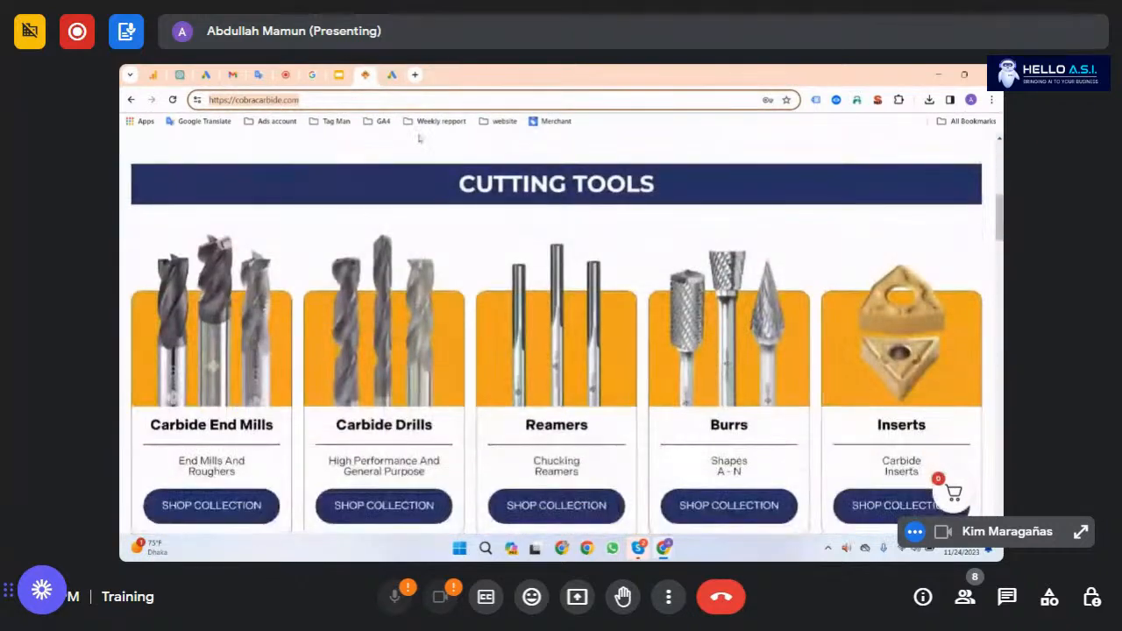
click(393, 74)
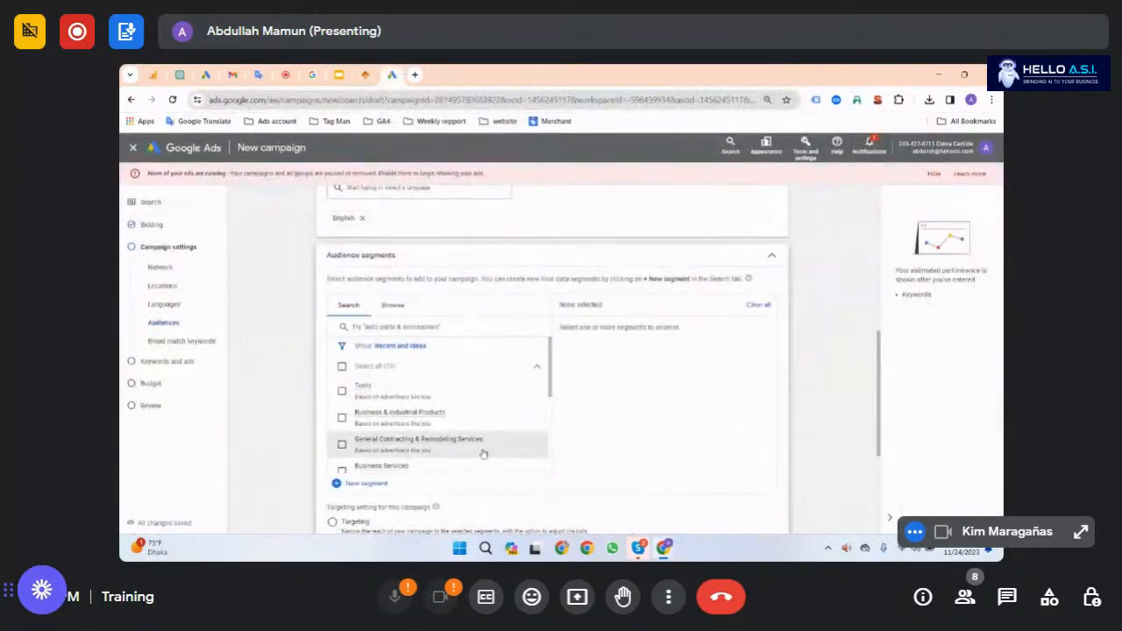
Step: Search the audience segments for food and browse the matching in-market segments
click(442, 325)
text(floo)
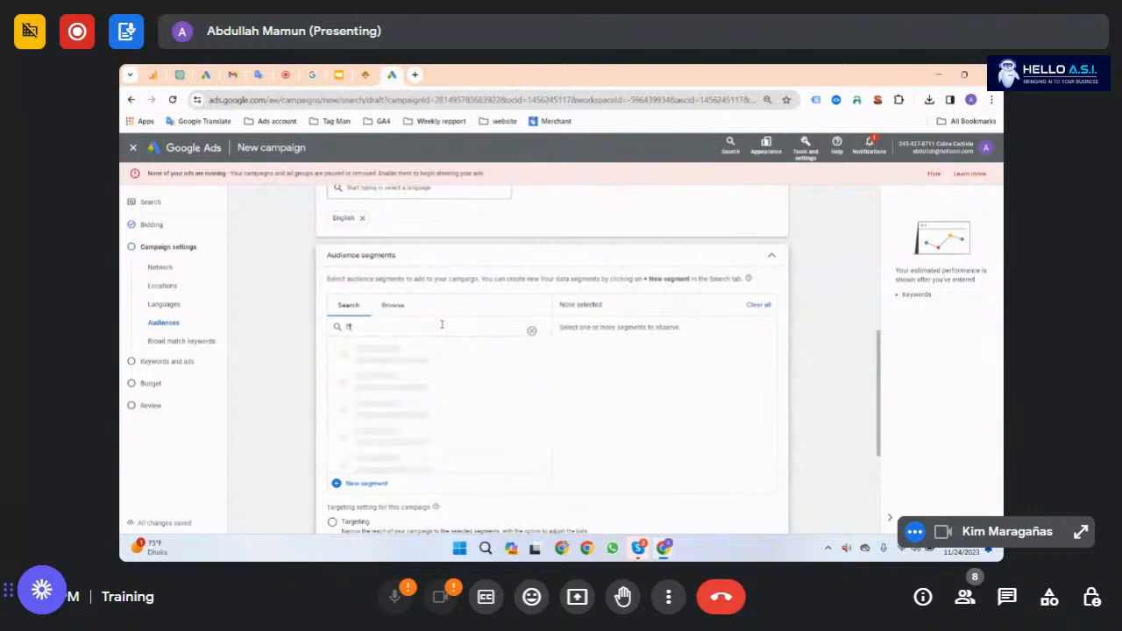
key(BackSpace)
key(BackSpace)
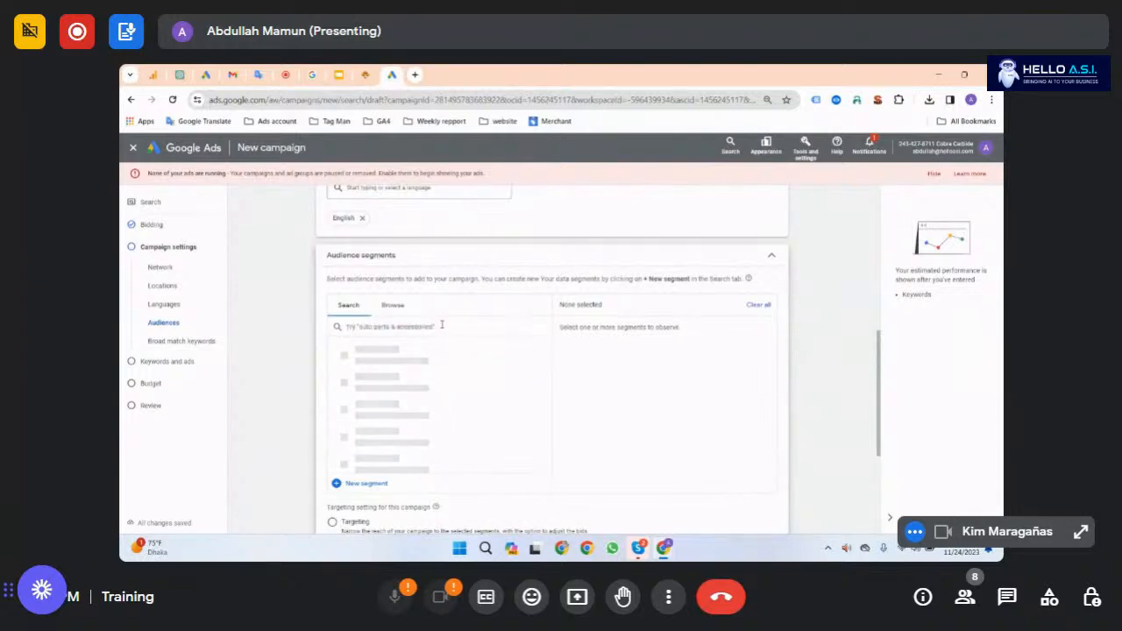
text(food)
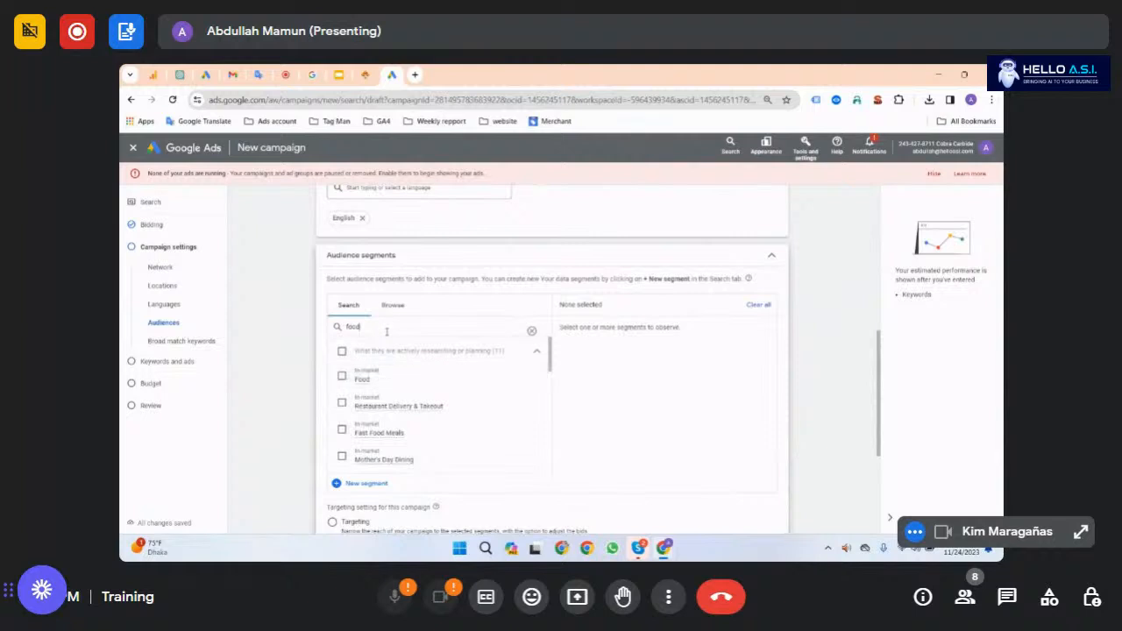
scroll(401, 394, down, 10)
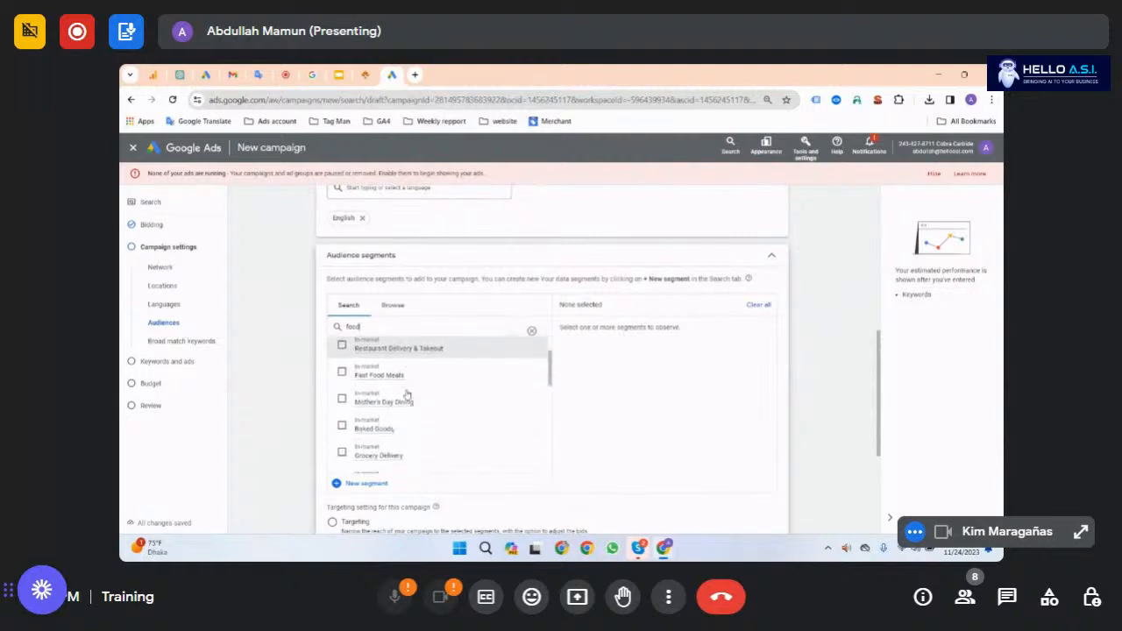
Step: Clear the food search and add the suggested Tools segment to the campaign's audience segments
scroll(428, 383, up, 5)
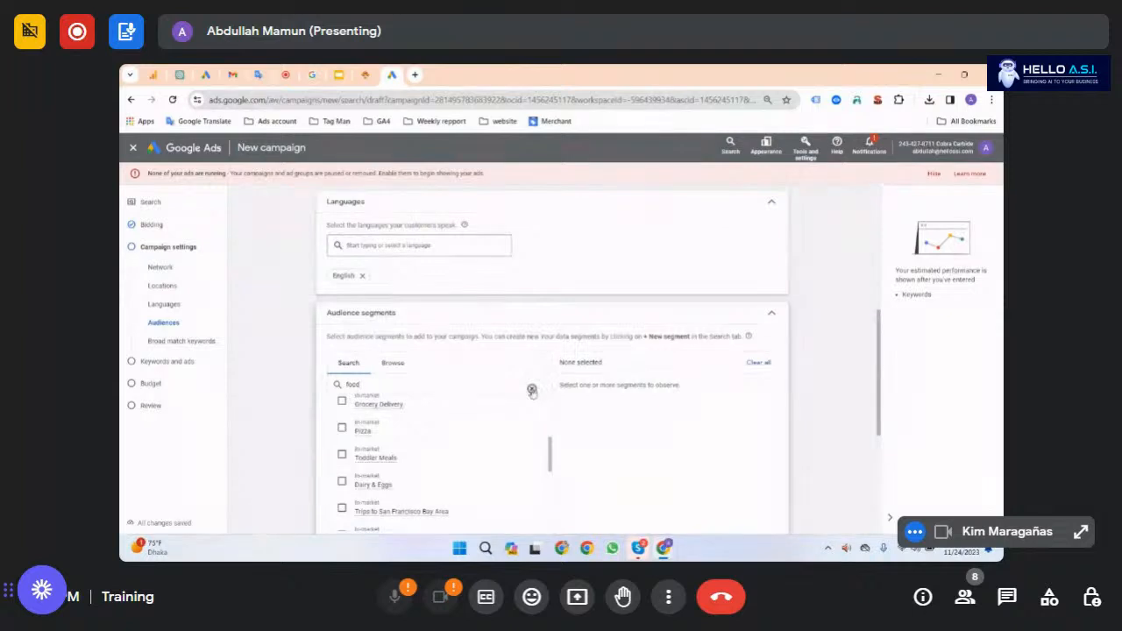
click(531, 388)
scroll(558, 360, down, 1)
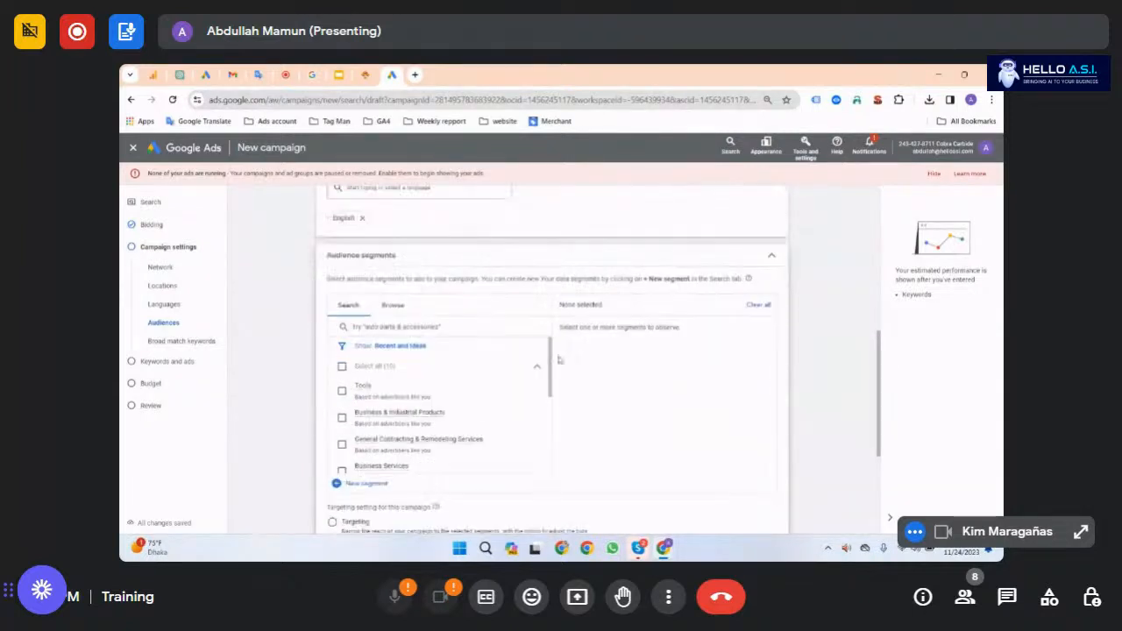
click(408, 397)
Step: Search the audience segments for cutting tool, look through the matches and continue to the keywords and ads settings
click(432, 326)
text(t)
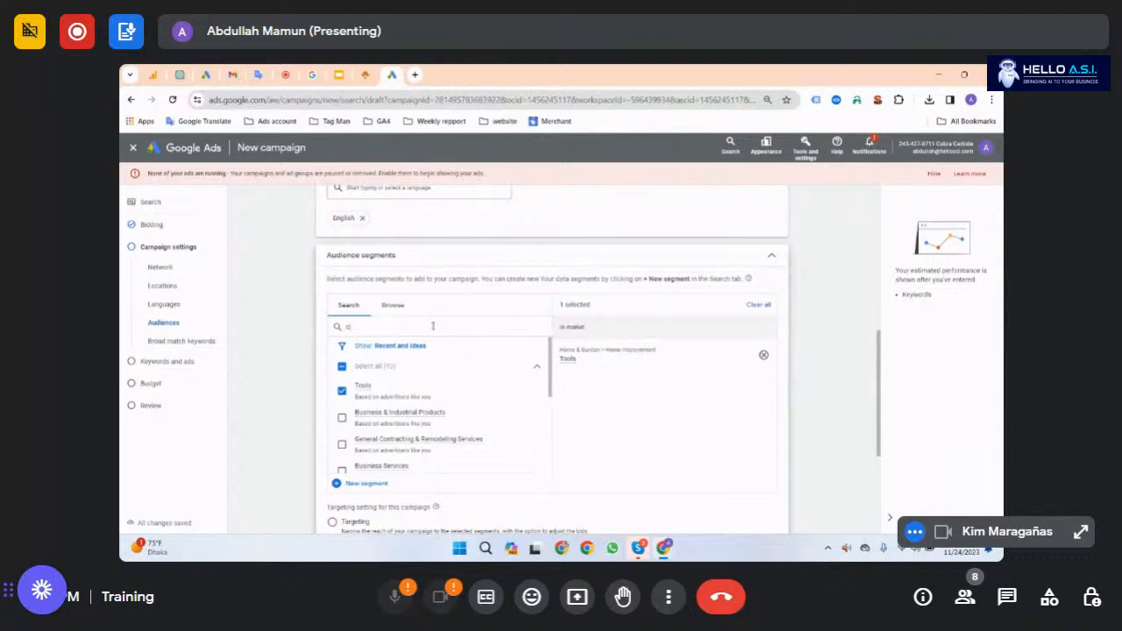
text(i)
text(tting)
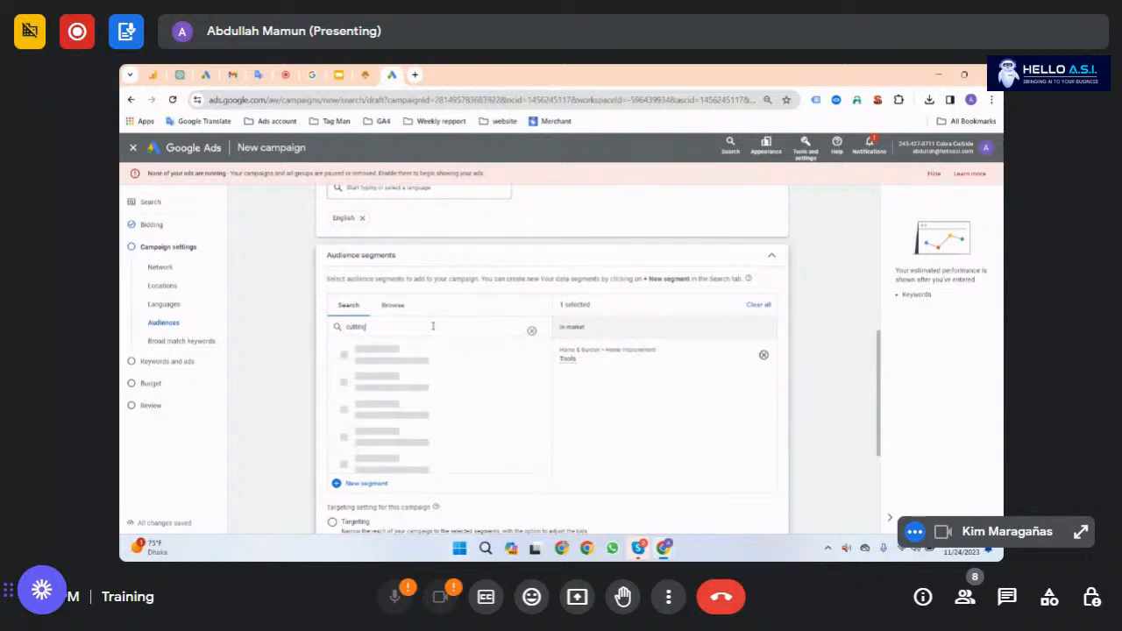
text( tool)
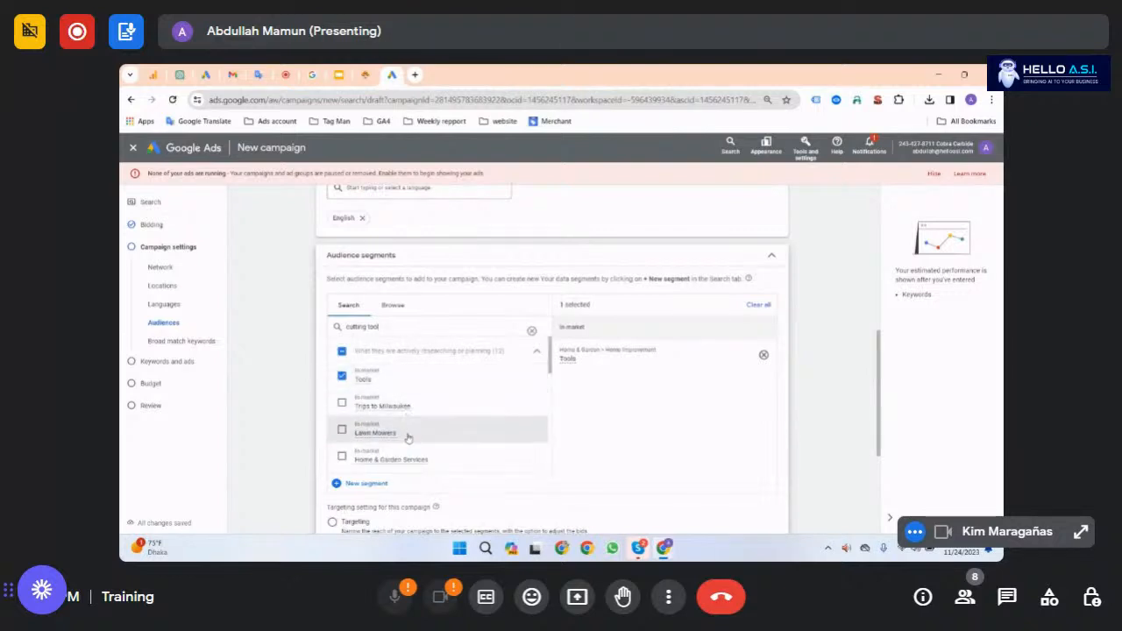
scroll(426, 401, down, 5)
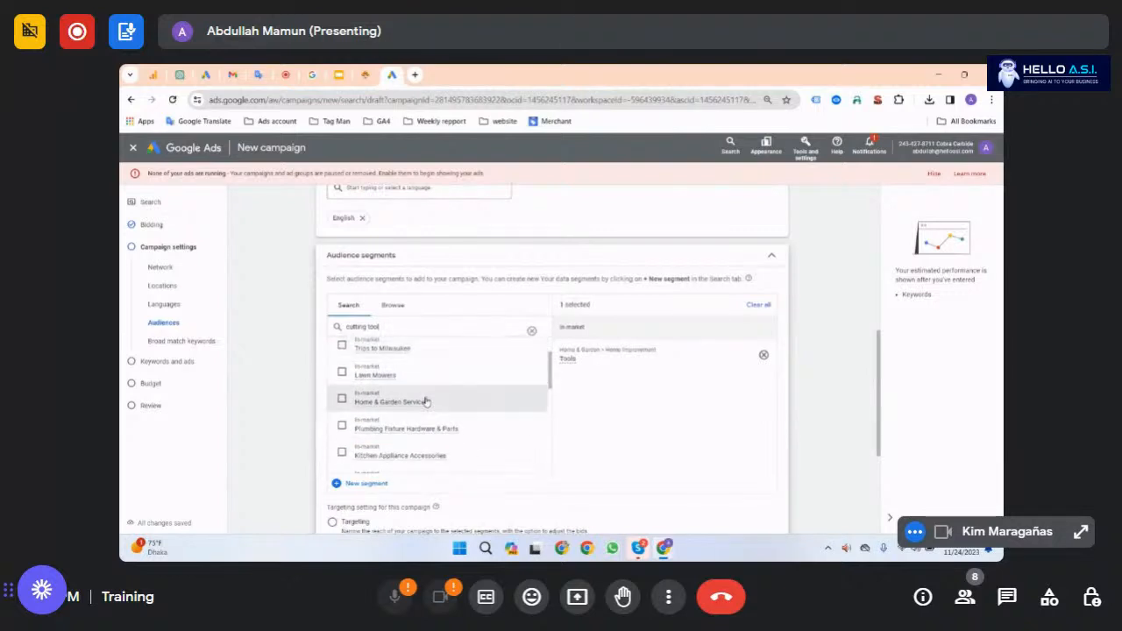
scroll(427, 402, down, 4)
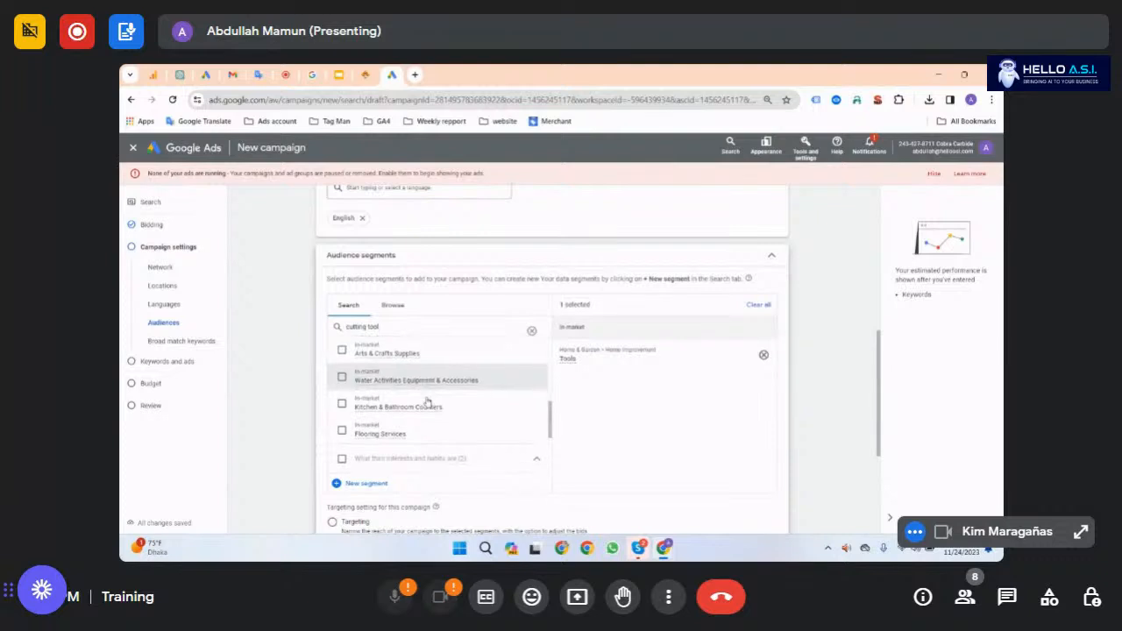
scroll(427, 402, down, 3)
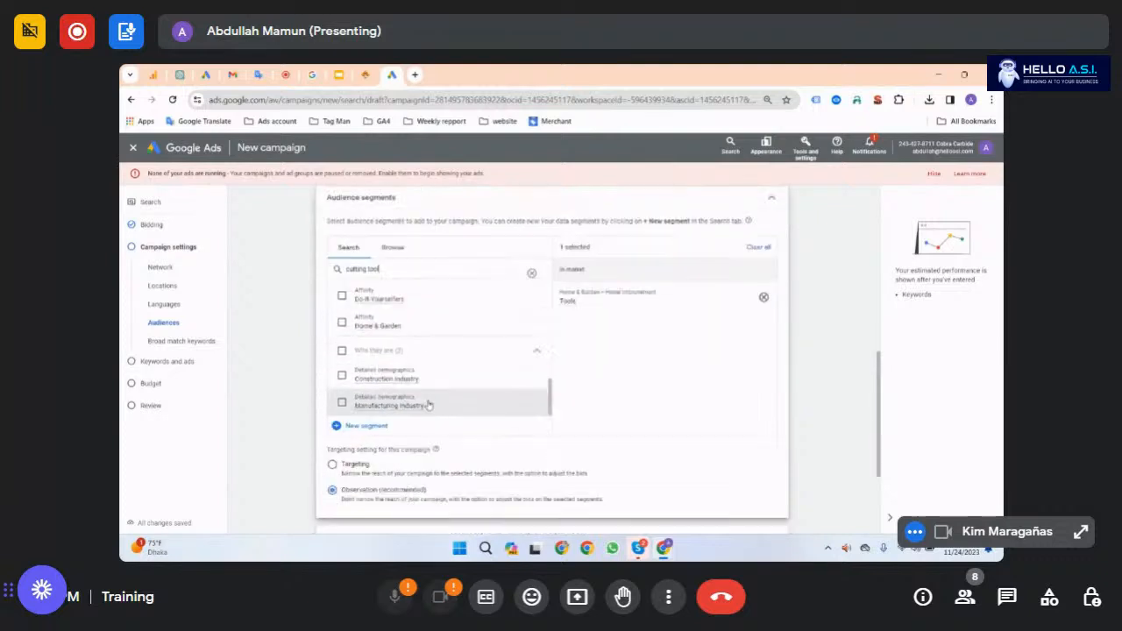
scroll(567, 406, down, 3)
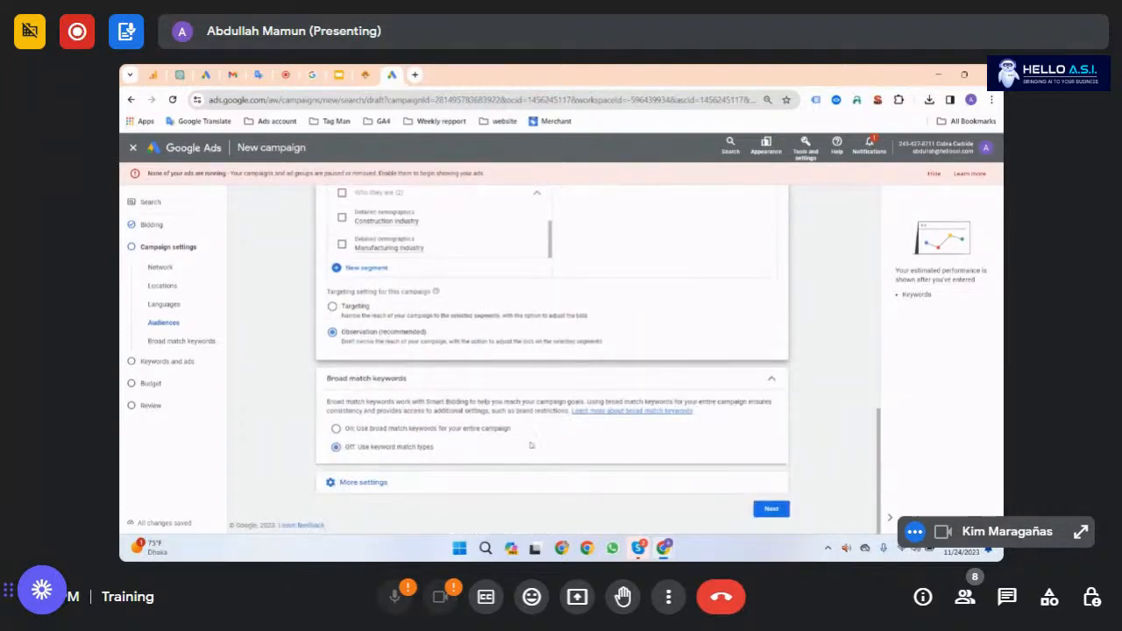
click(770, 510)
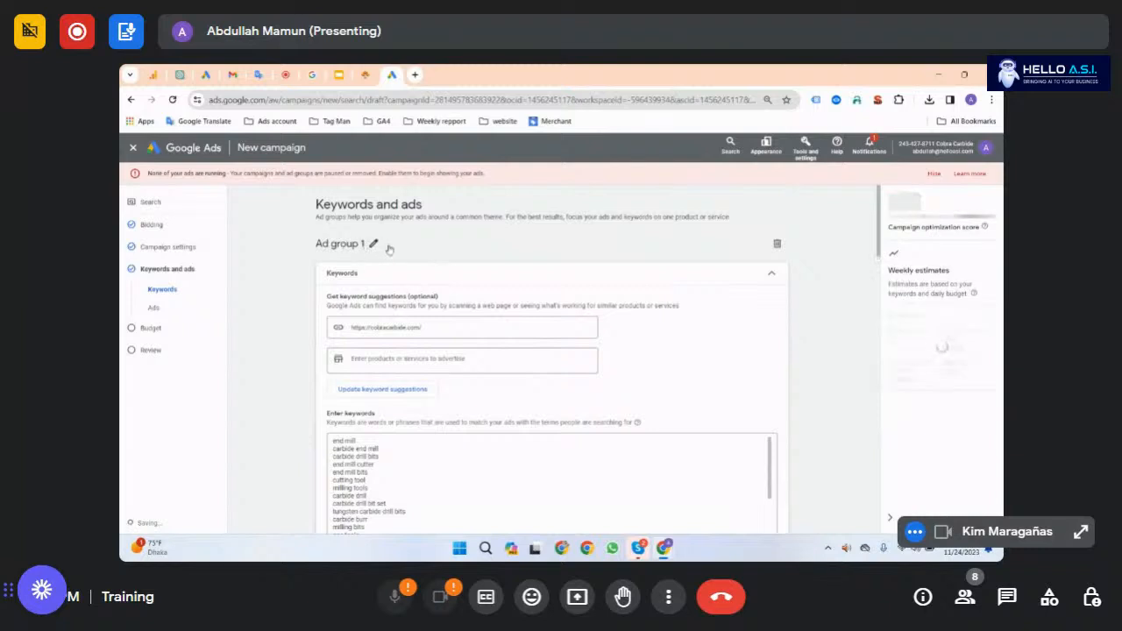
Step: Review the cutting tools categories on the Cobra Carbide website as possible themes for the ad group
drag(364, 244, 313, 244)
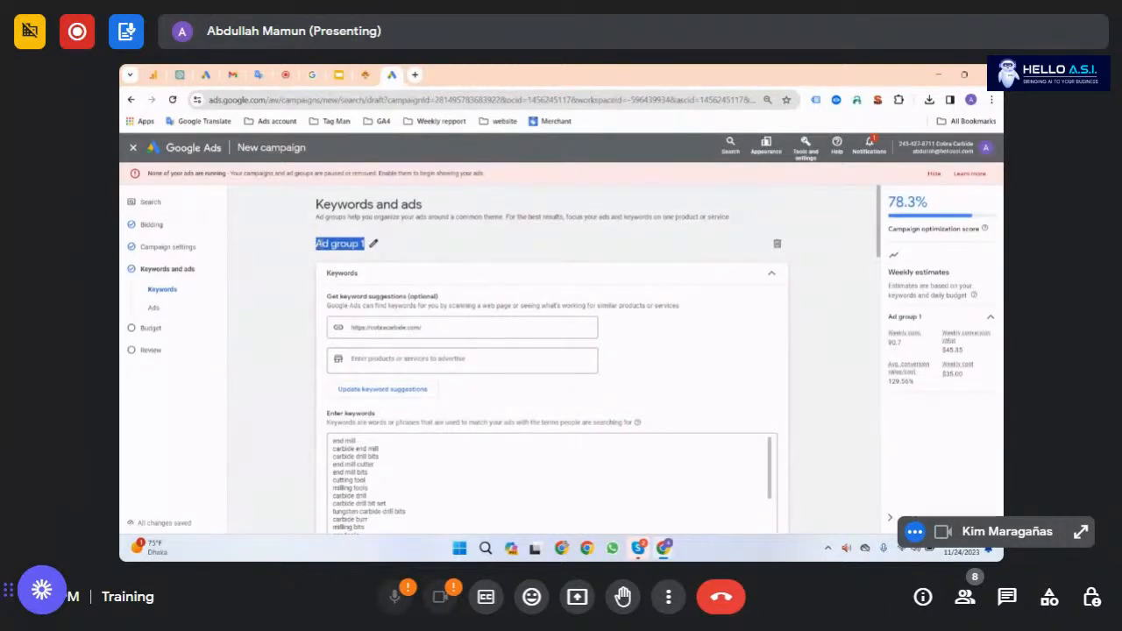
click(369, 75)
scroll(334, 215, up, 5)
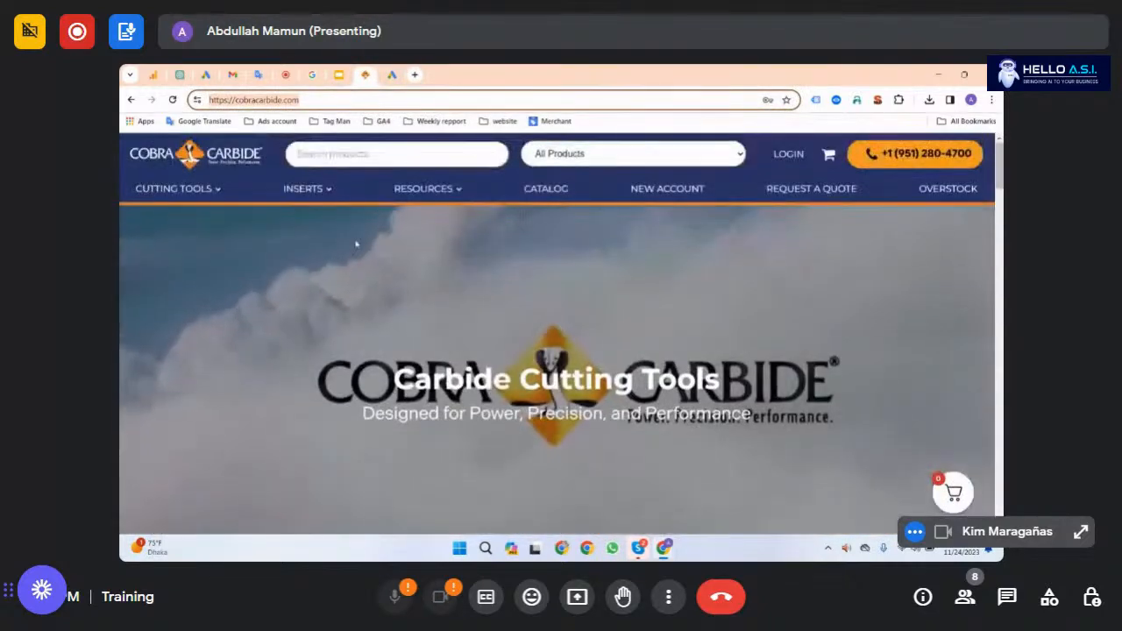
mouse_move(171, 189)
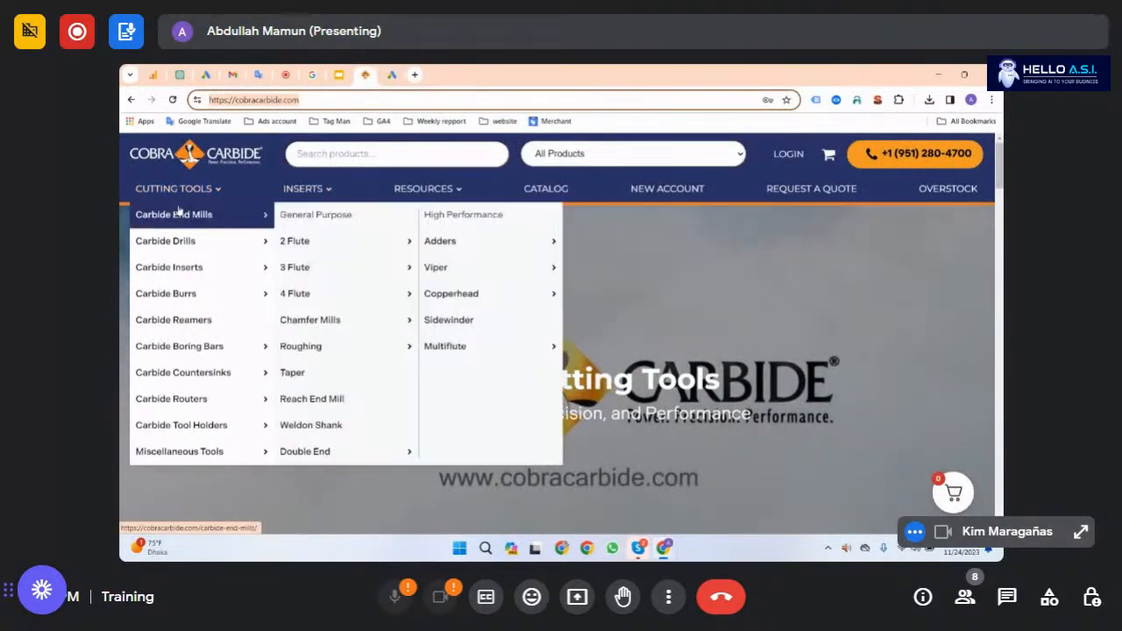
mouse_move(179, 243)
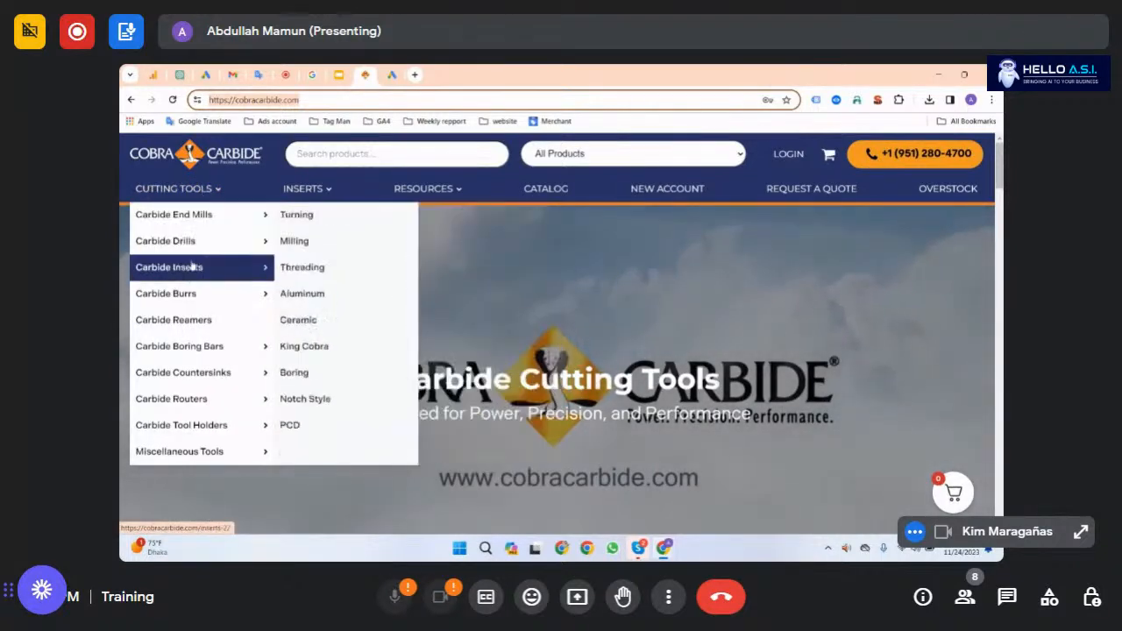
mouse_move(184, 358)
mouse_move(188, 455)
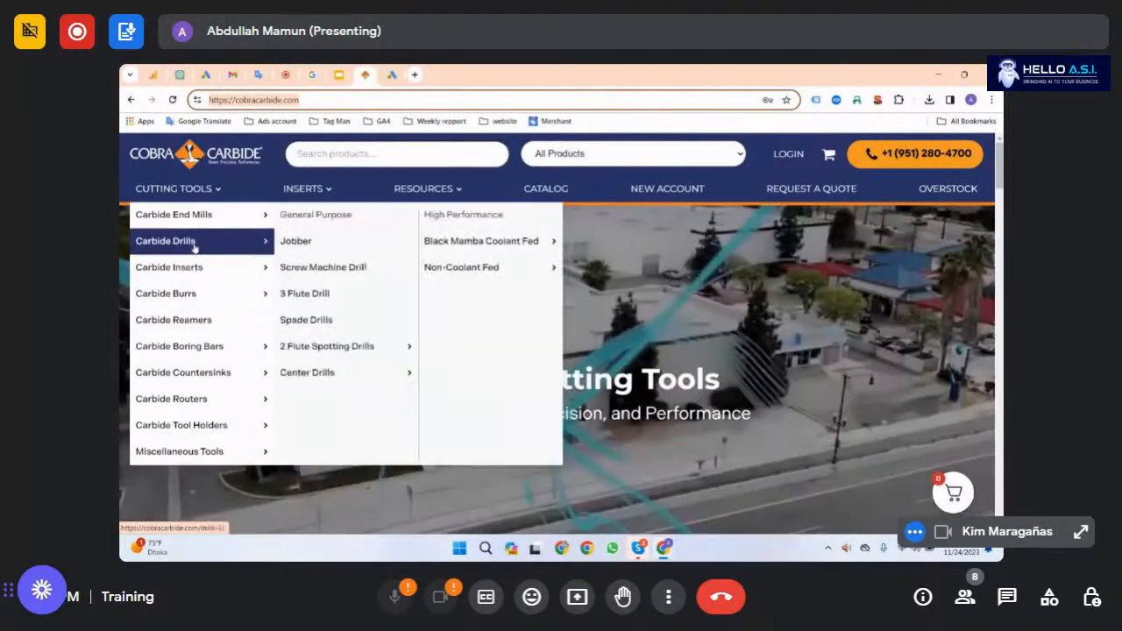
mouse_move(202, 219)
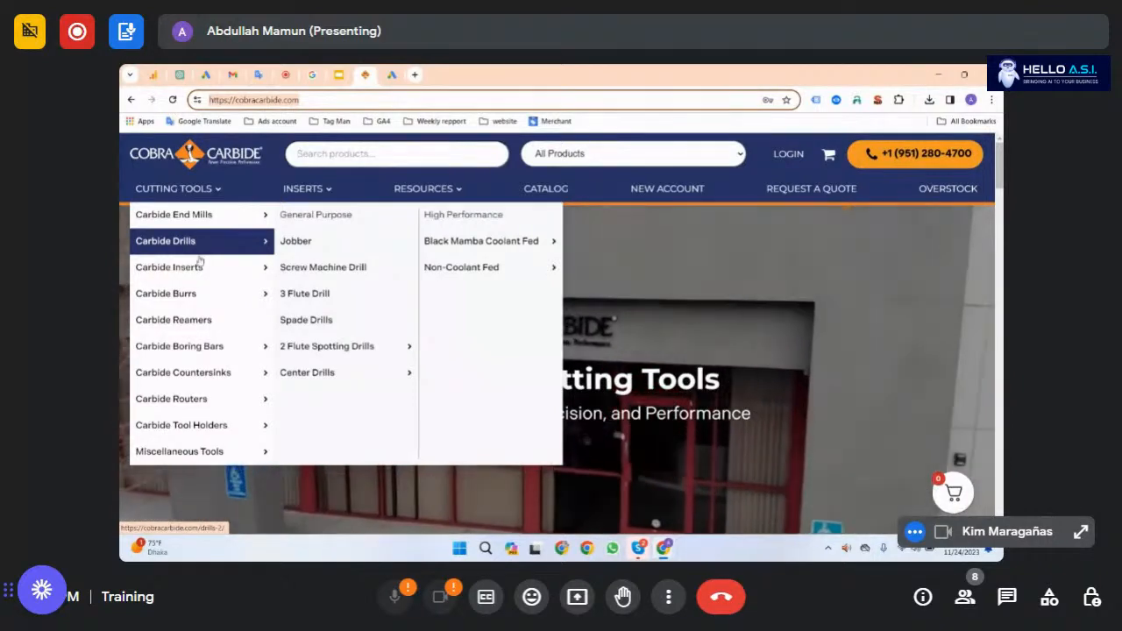
mouse_move(200, 270)
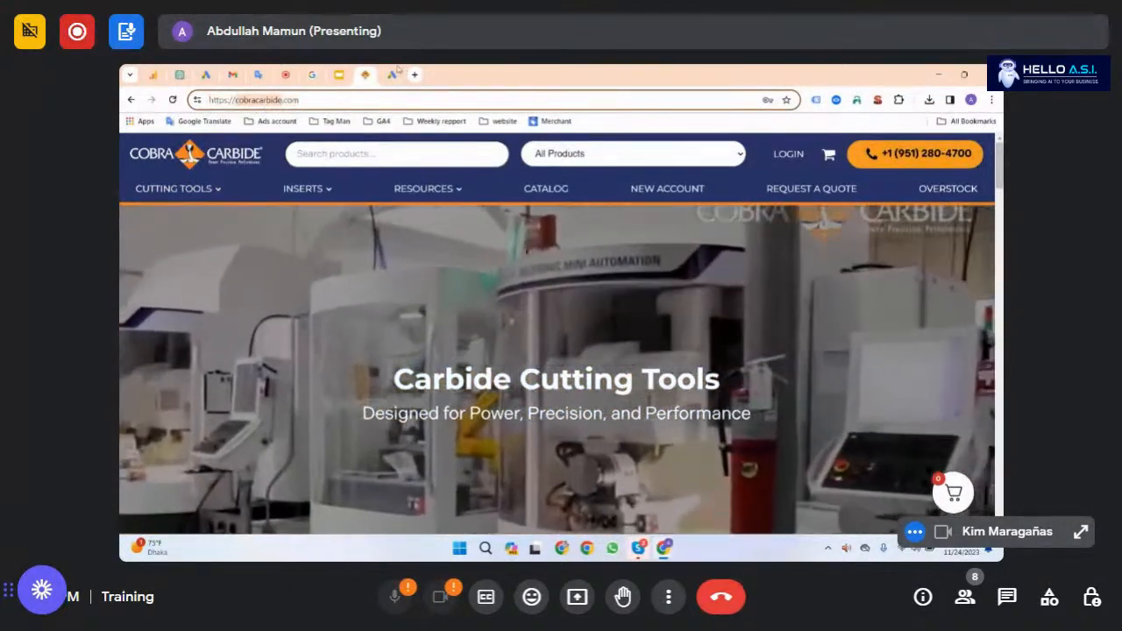
Step: Return to the Google Ads campaign and rename the ad group as cobracarbide
click(392, 75)
click(373, 244)
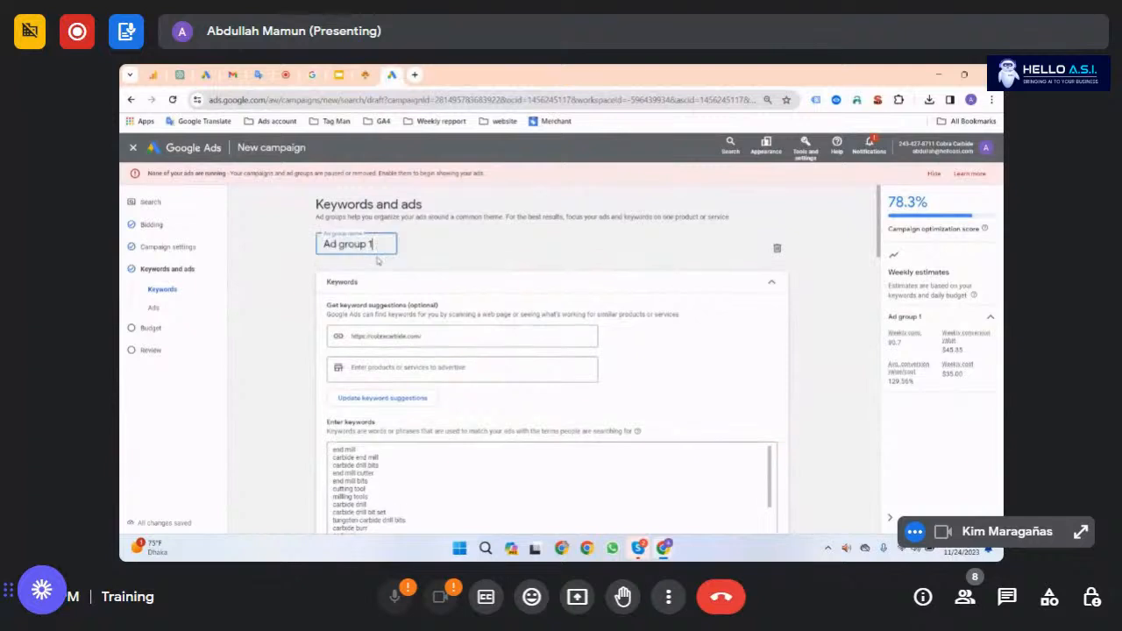
key(ctrl+a)
text(cobracarbide)
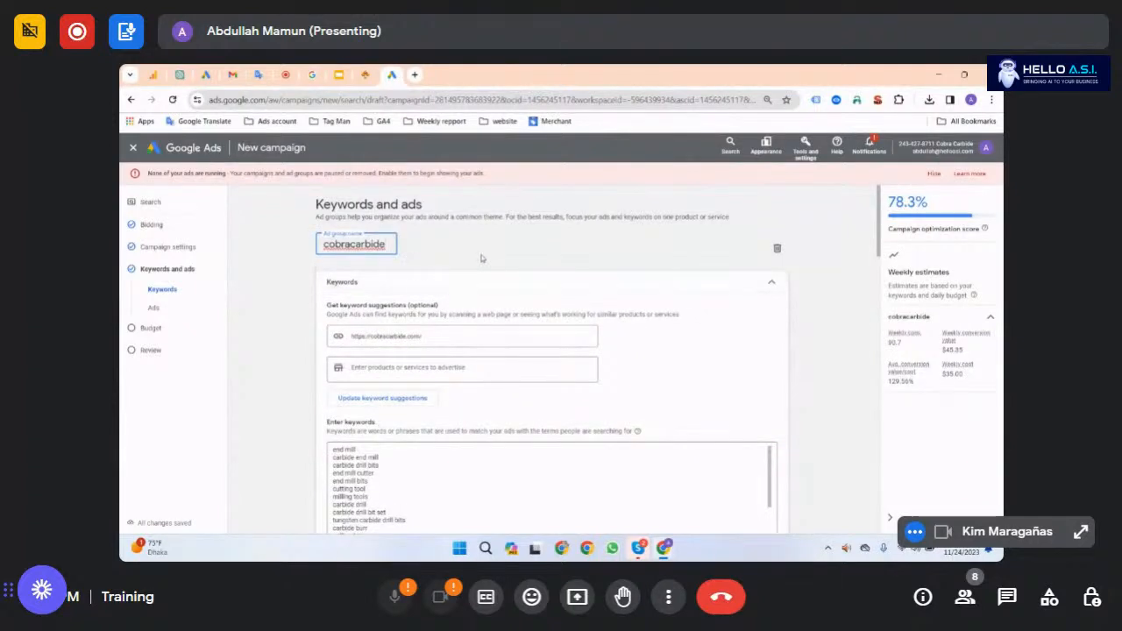
click(290, 283)
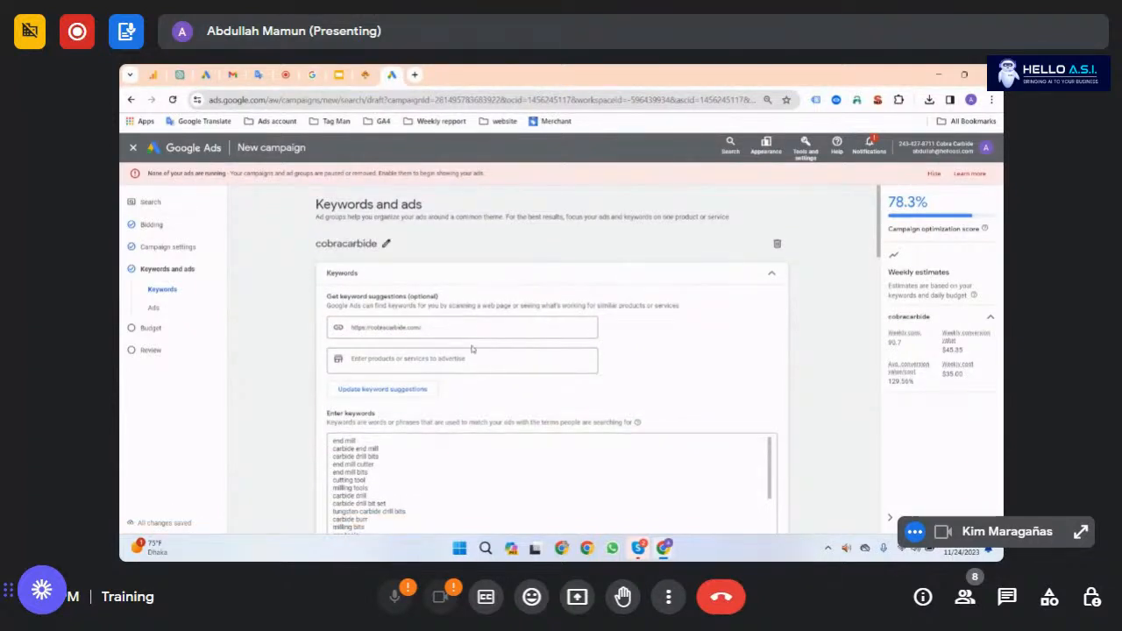
Step: Copy all the suggested keywords of the ad group and paste them into Google Translate in place of its existing text
click(451, 326)
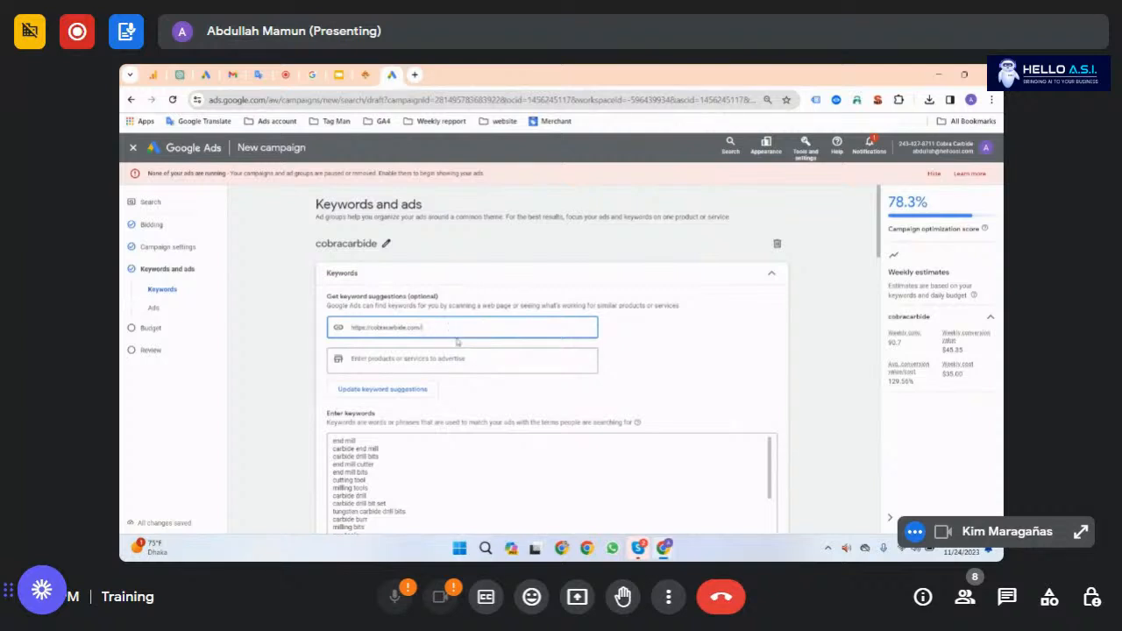
scroll(513, 377, down, 6)
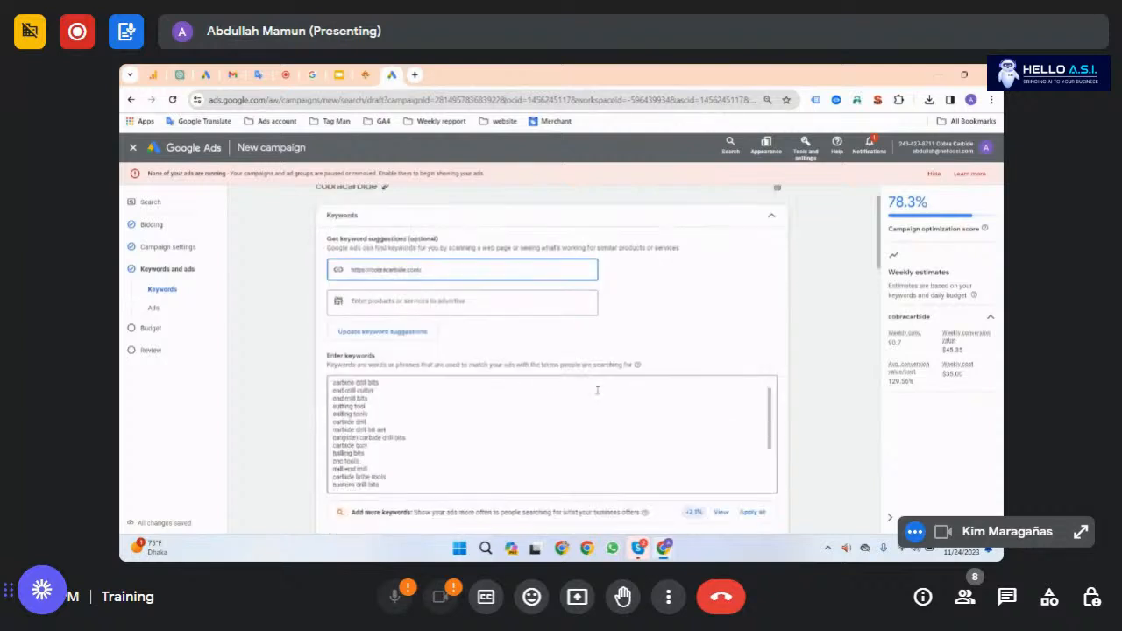
click(451, 431)
key(ctrl+a)
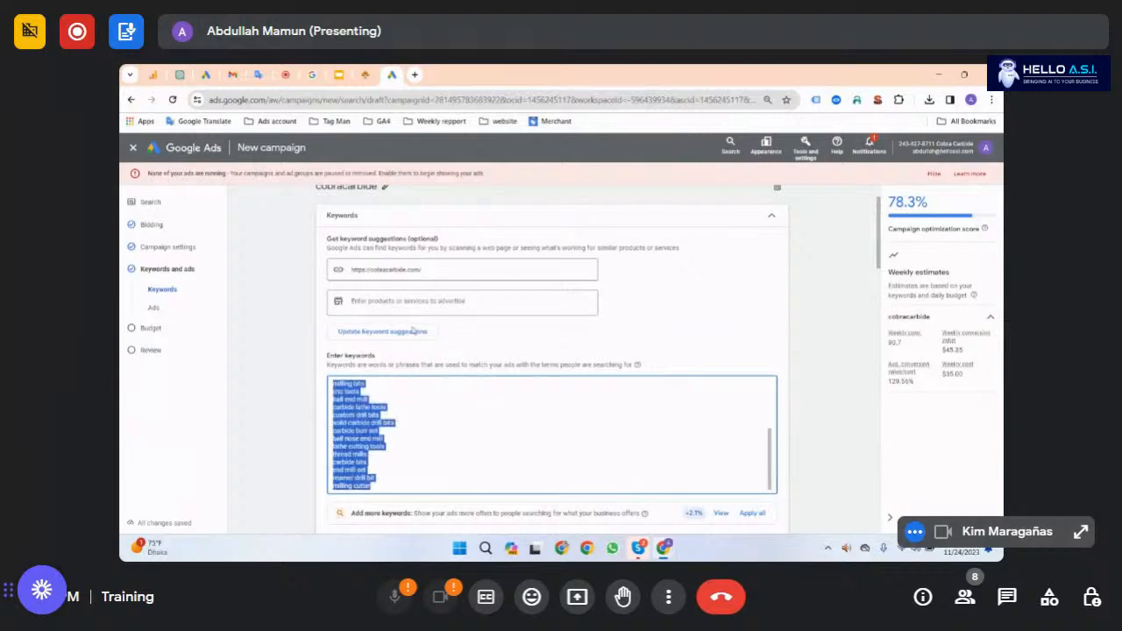
click(338, 72)
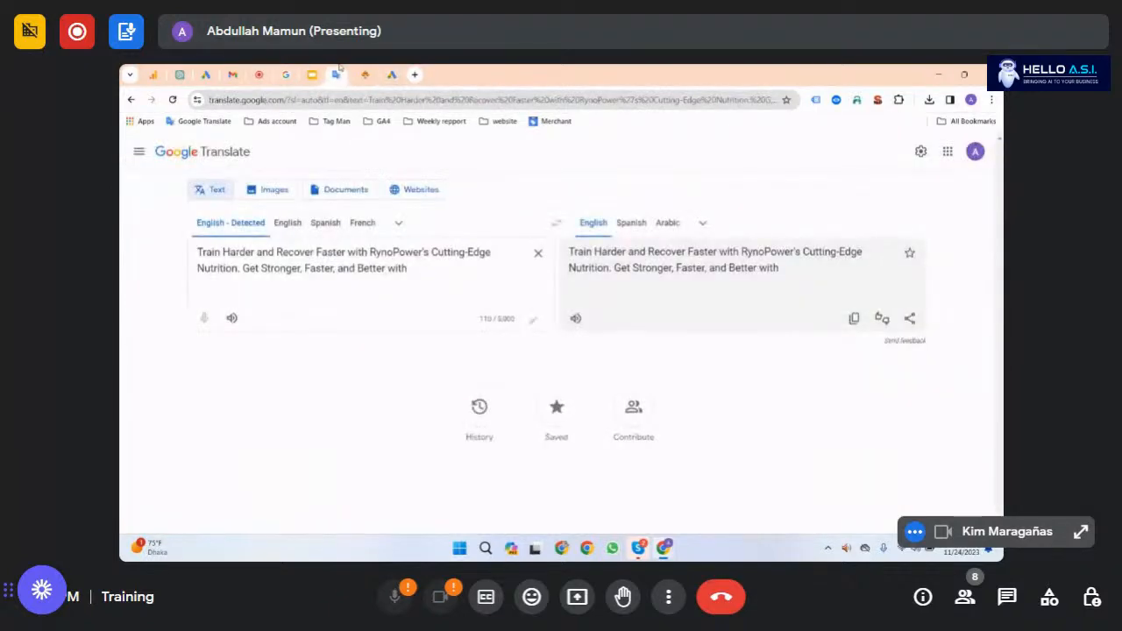
key(ctrl+a)
text(end mill carbide end mill carbide drill bits end mill cutter end mill bits cutting tool milling tools carbide drill carbide drill bit set tungsten carbide drill bits carbide burr milling bits cnc tools ball end mill carbide lathe tools custom drill bits solid carbide drill bits carbide burr set ball nose end mill lathe turning tools thread mills carbide inserts end mill set reamer drill bit milling cutter)
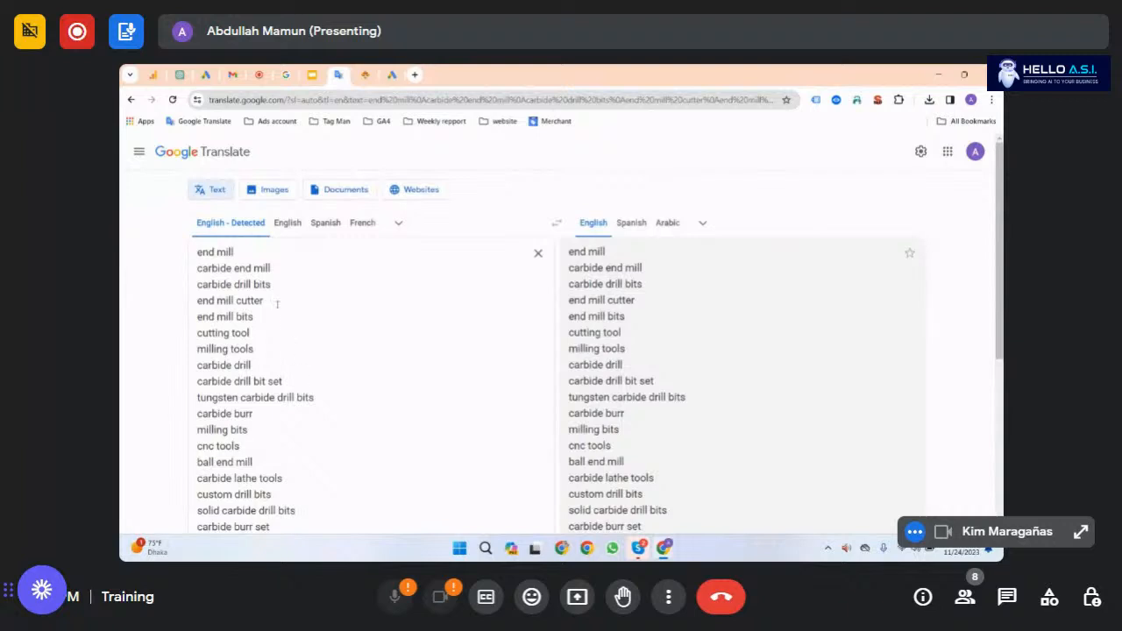
Step: Delete the keywords end mill, carbide drill bits, end mill cutter and end mill bits from the pasted list
drag(256, 251, 125, 231)
key(BackSpace)
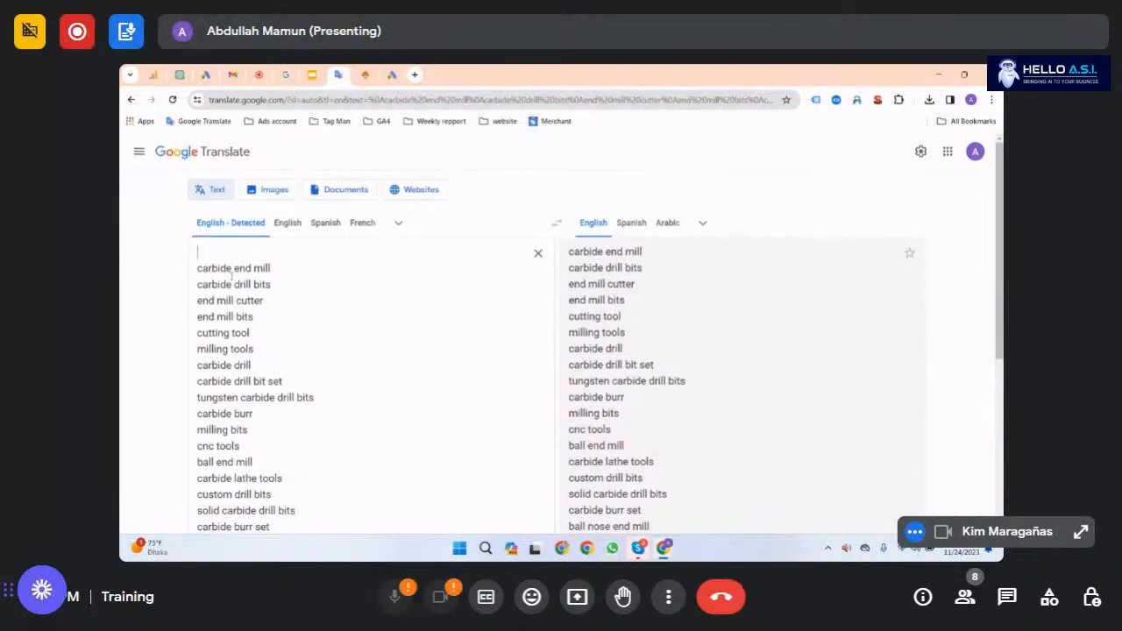
key(Delete)
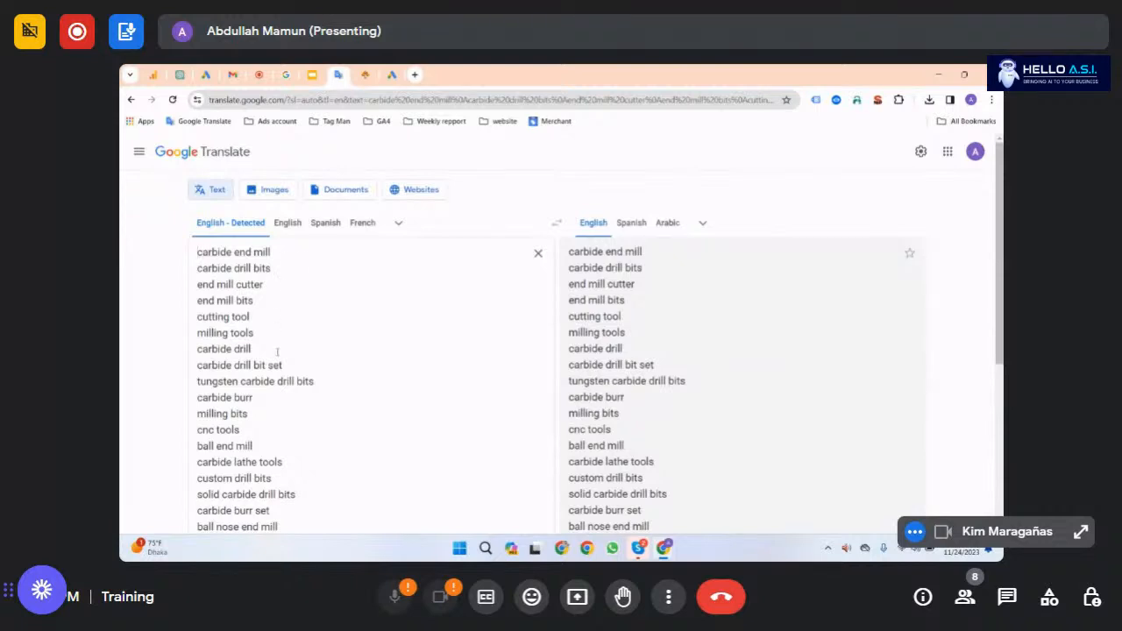
double_click(261, 302)
click(263, 300)
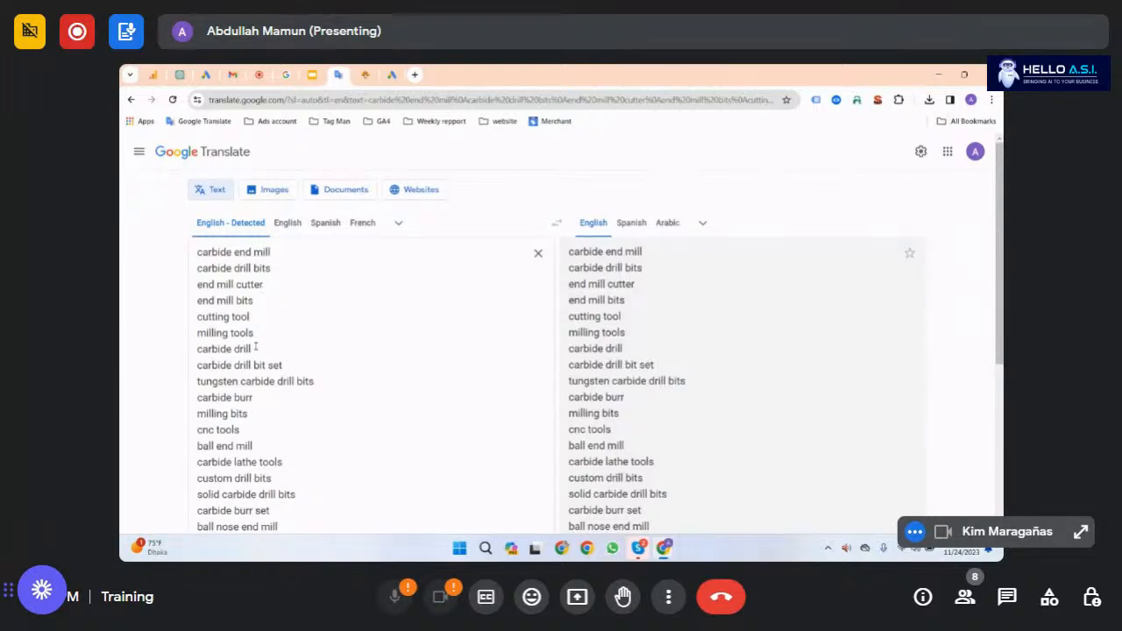
drag(255, 333, 177, 327)
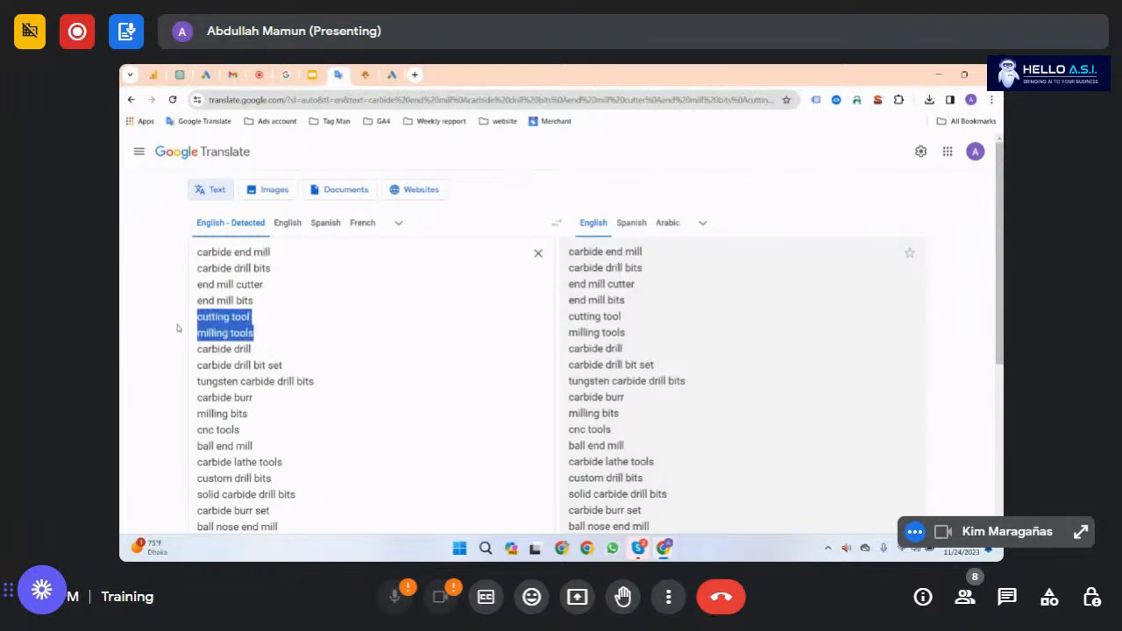
drag(255, 304, 195, 278)
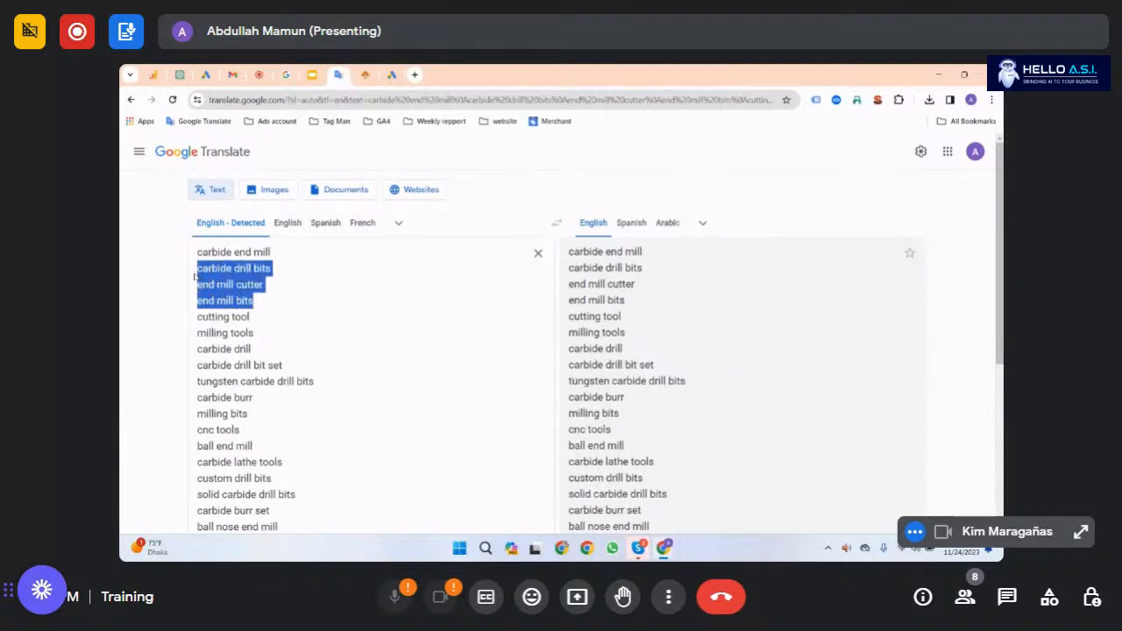
key(BackSpace)
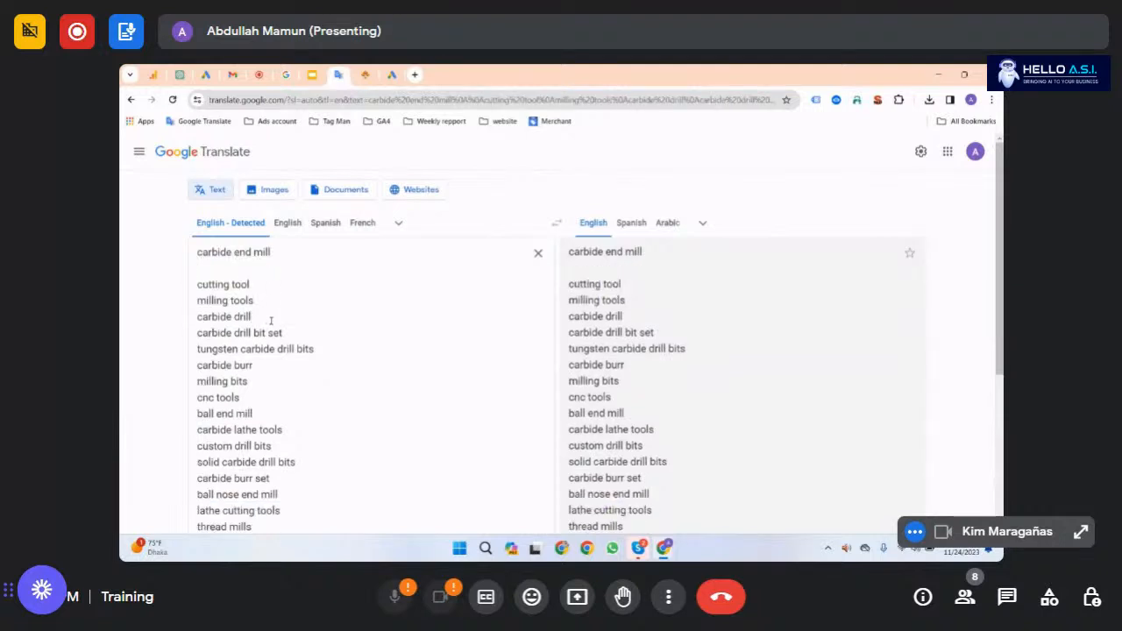
Step: Separate the first four keywords with two blank lines after carbide drill and remove the blank line below carbide end mill
click(271, 321)
key(Return)
key(Return)
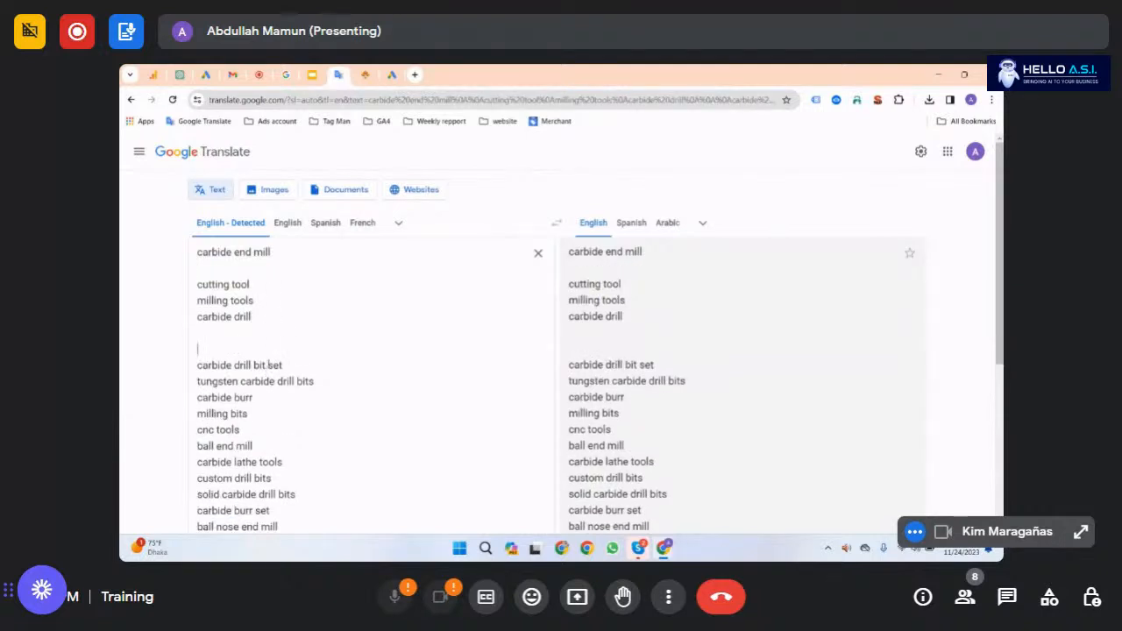
scroll(278, 391, down, 3)
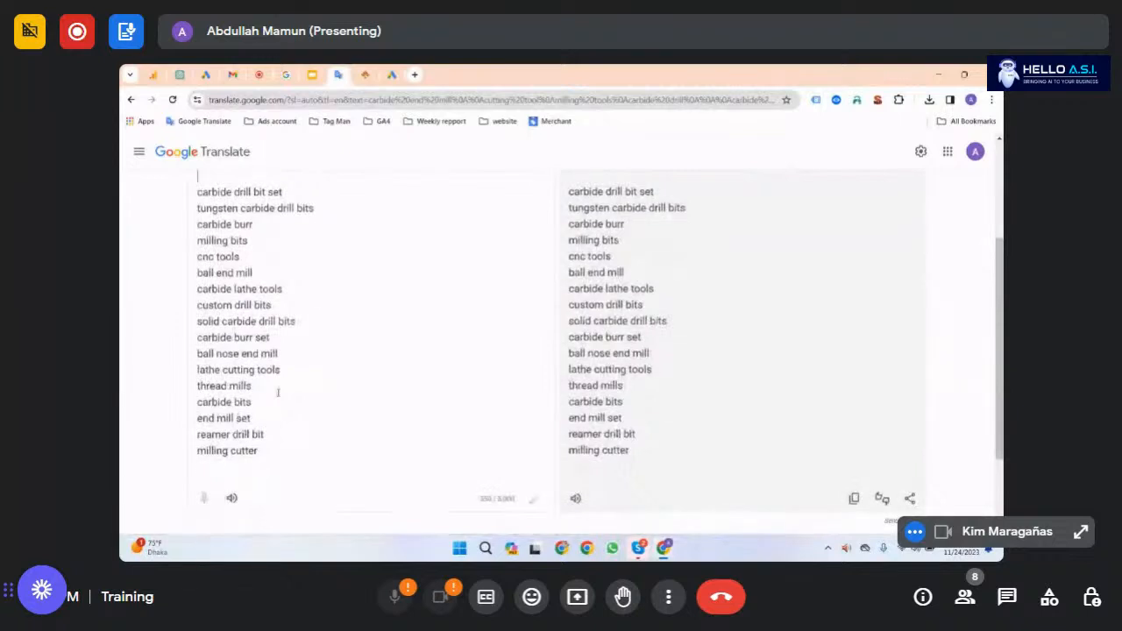
scroll(278, 392, up, 3)
click(237, 270)
key(BackSpace)
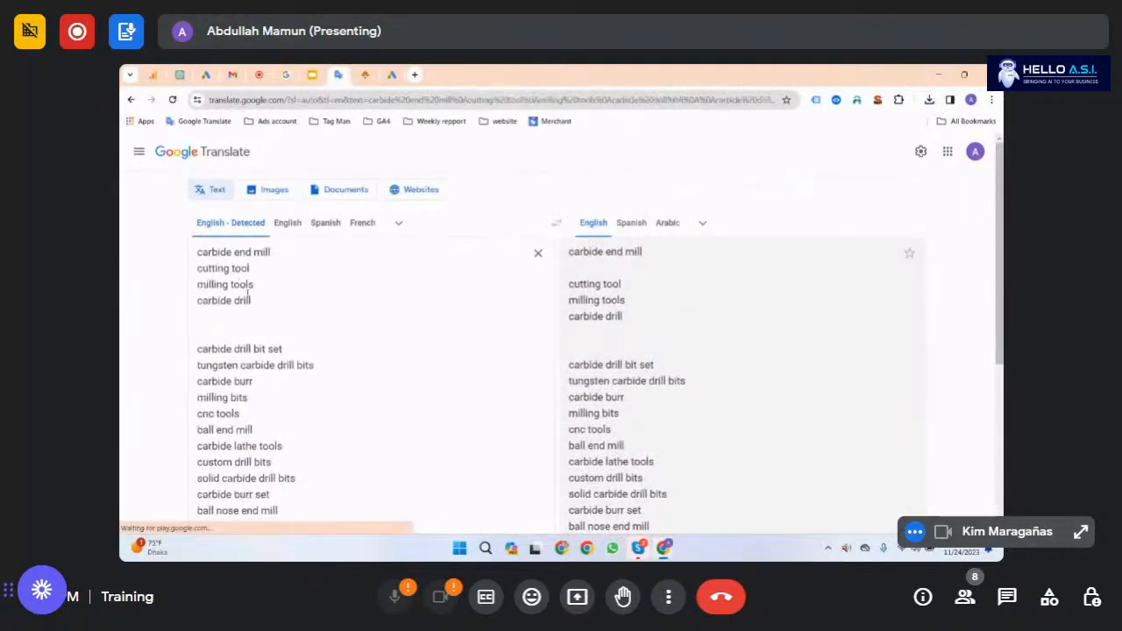
Step: Copy the first four keywords, carbide end mill through carbide drill, and replace the ad group's keyword list in Google Ads with them
drag(257, 301, 197, 250)
key(ctrl+c)
click(392, 75)
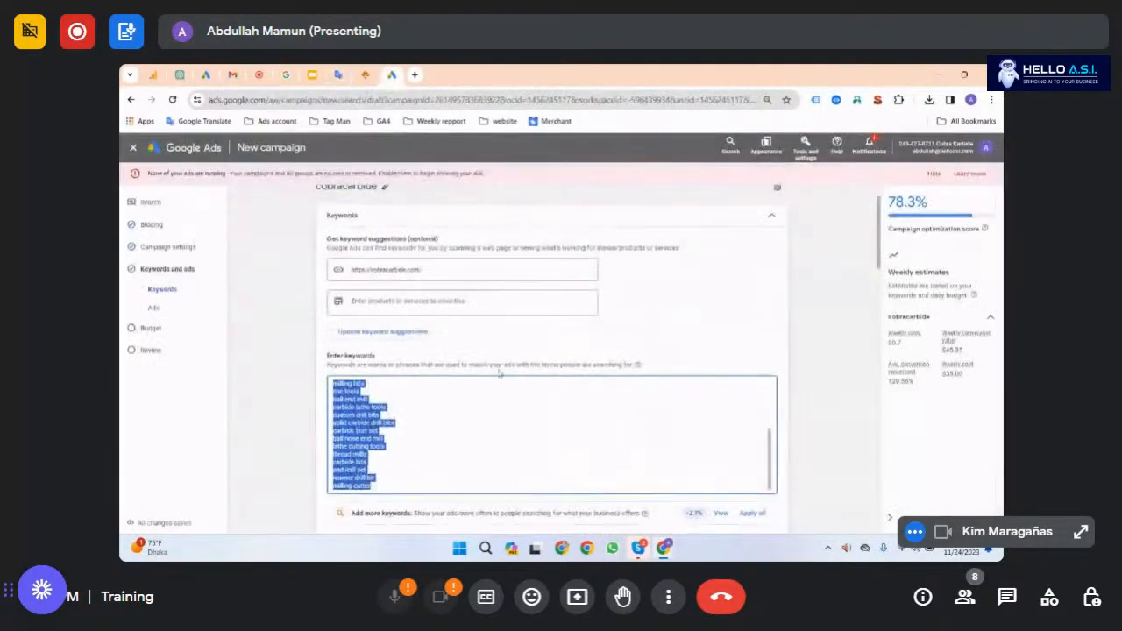
key(BackSpace)
key(ctrl+v)
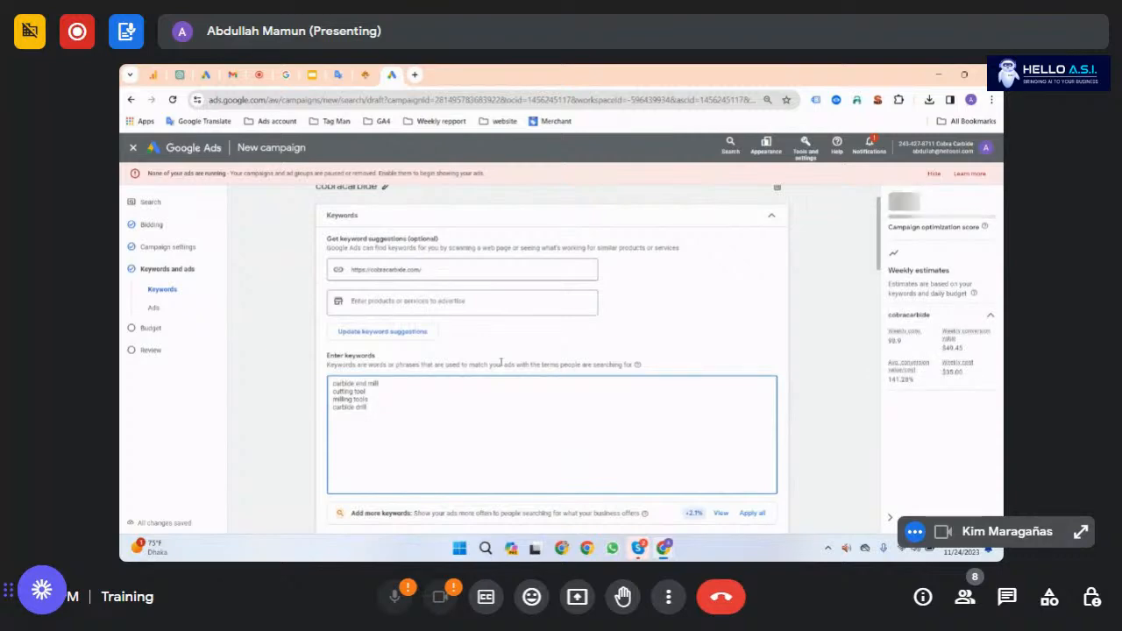
Step: Replace all the text in Google Translate with the four copied keywords and compare it with the keyword list in Google Ads
click(342, 75)
key(ctrl+a)
key(BackSpace)
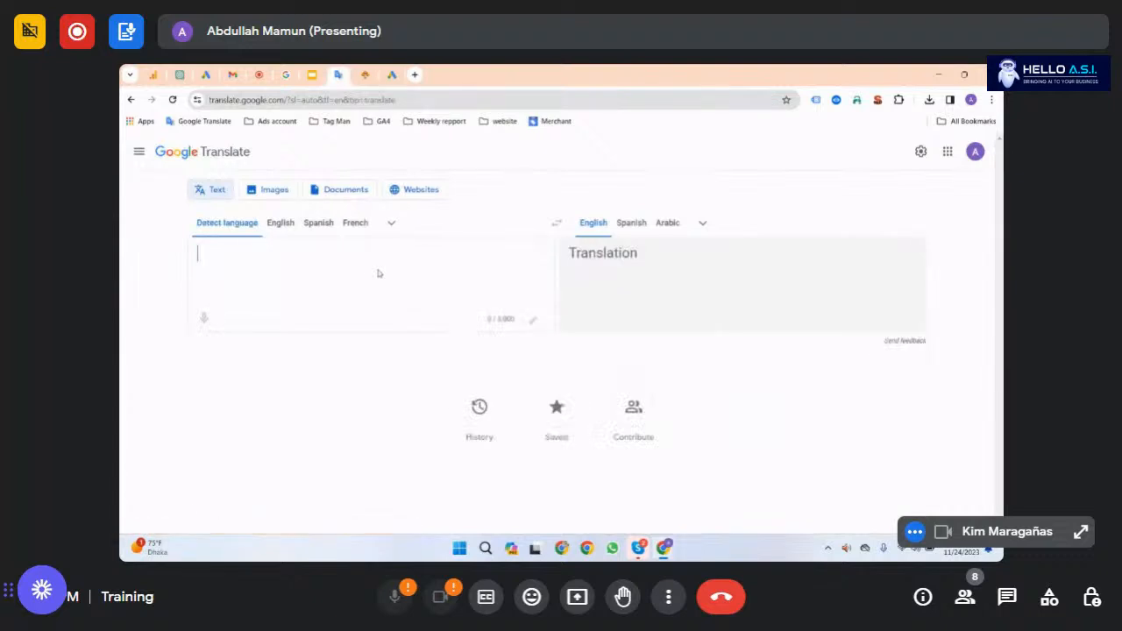
key(ctrl+v)
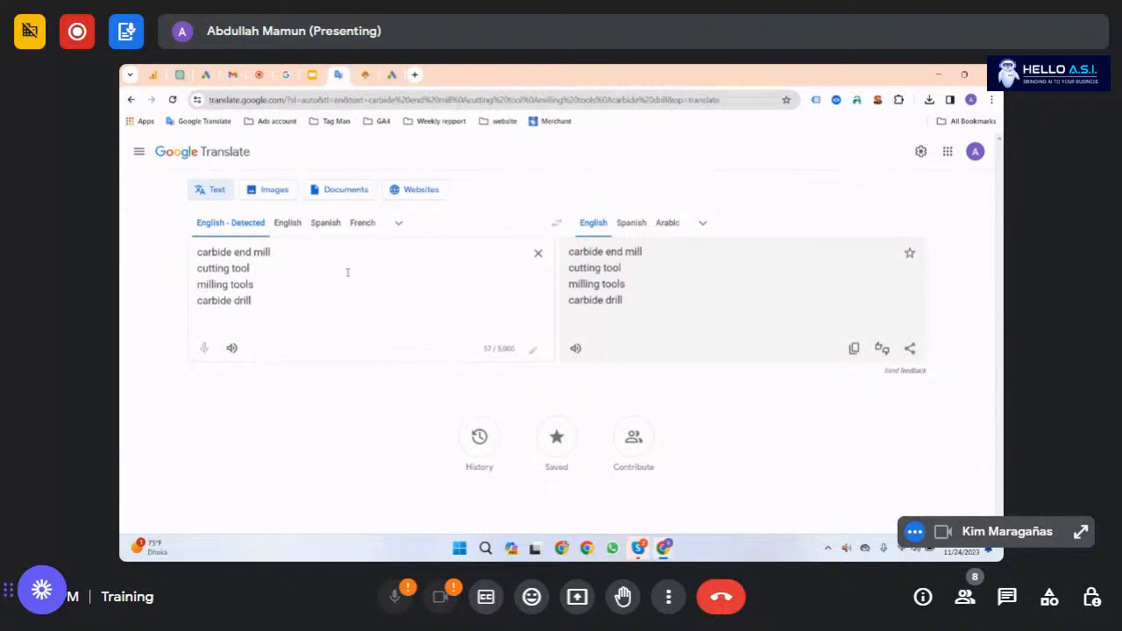
drag(283, 298, 155, 257)
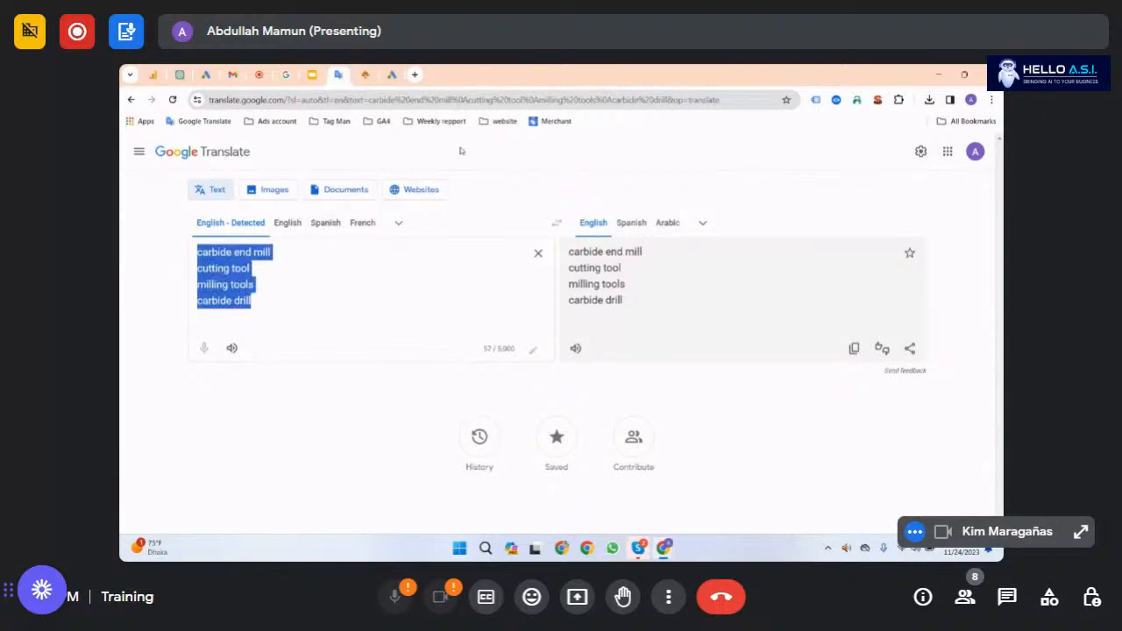
click(393, 75)
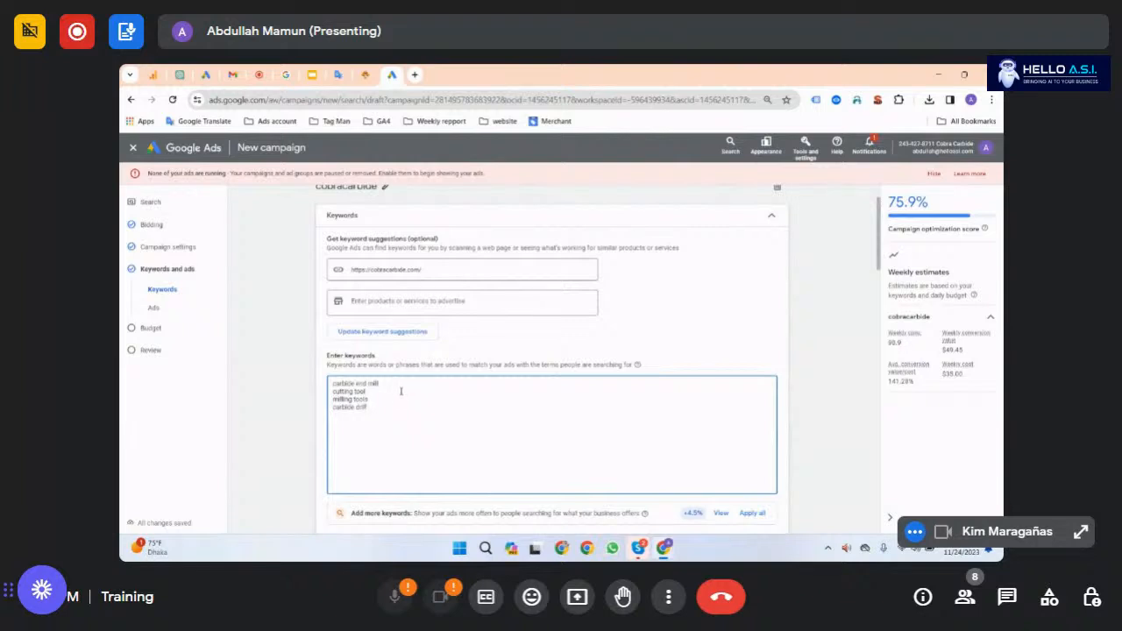
click(340, 75)
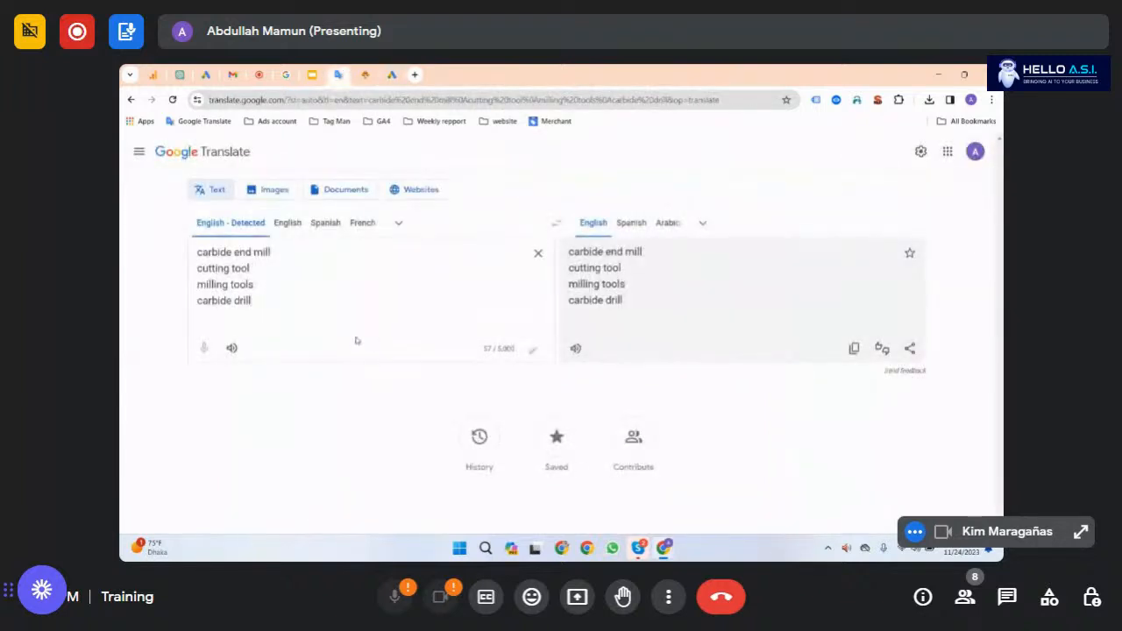
Step: Below the keywords, leave two blank lines and add separate lines for Phrase match, Broad match and Exact match
key(Return)
key(Return)
text(Phh)
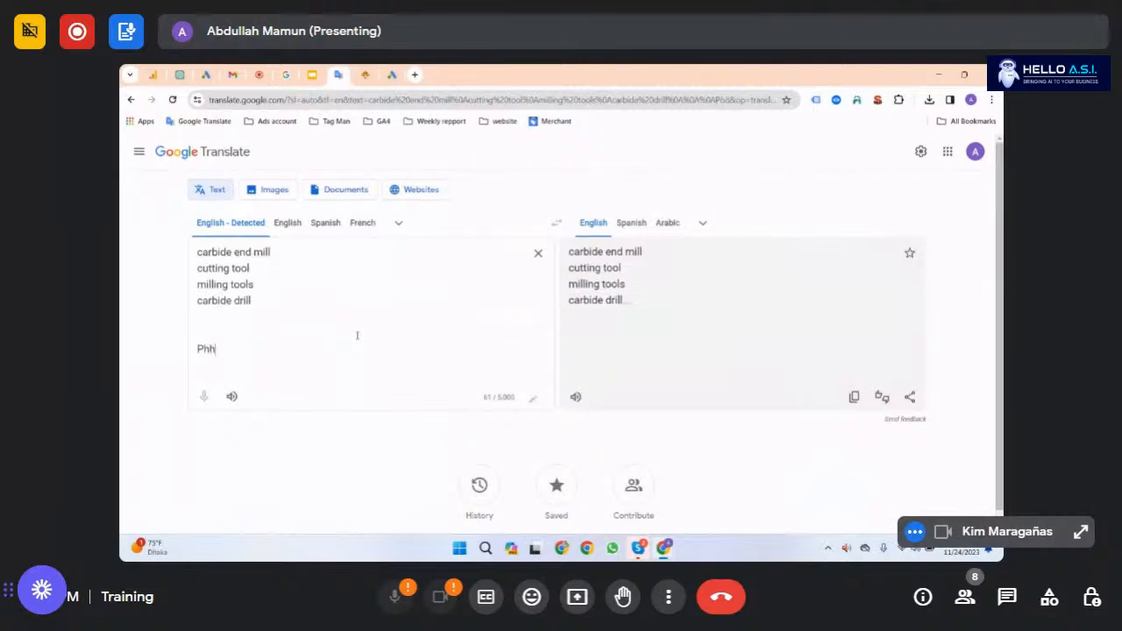
text(rase ma)
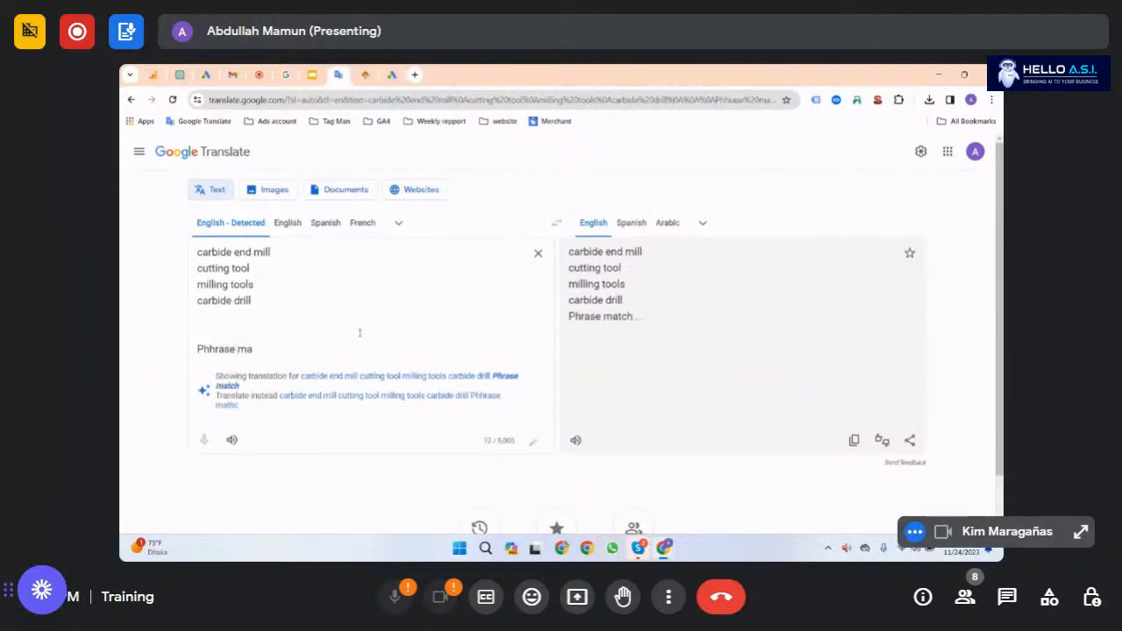
text(thcch:)
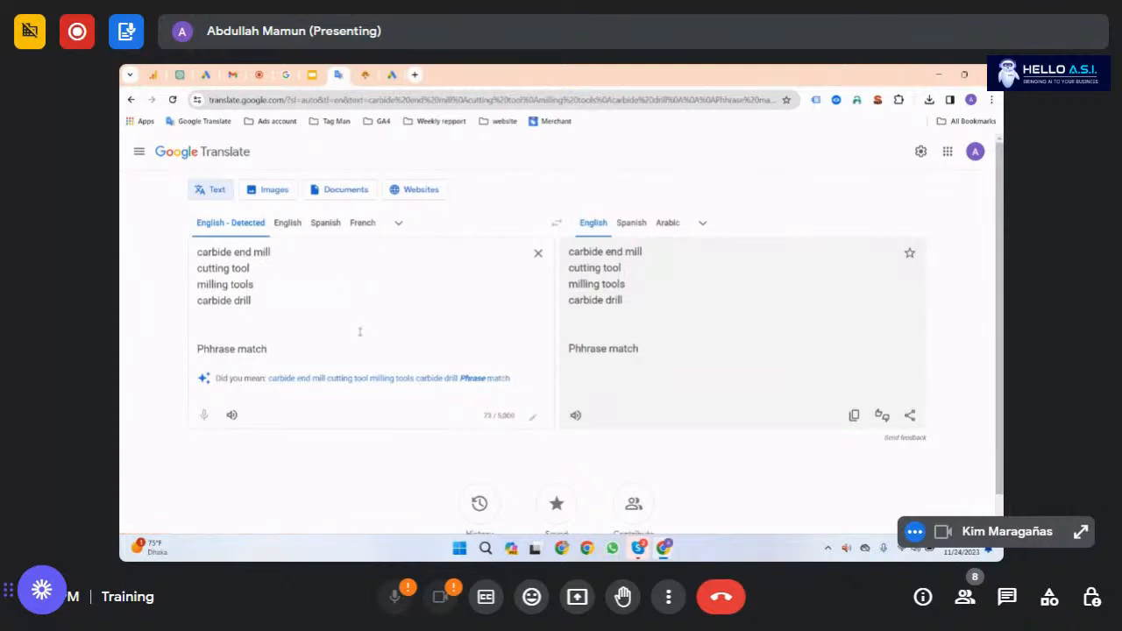
key(Return)
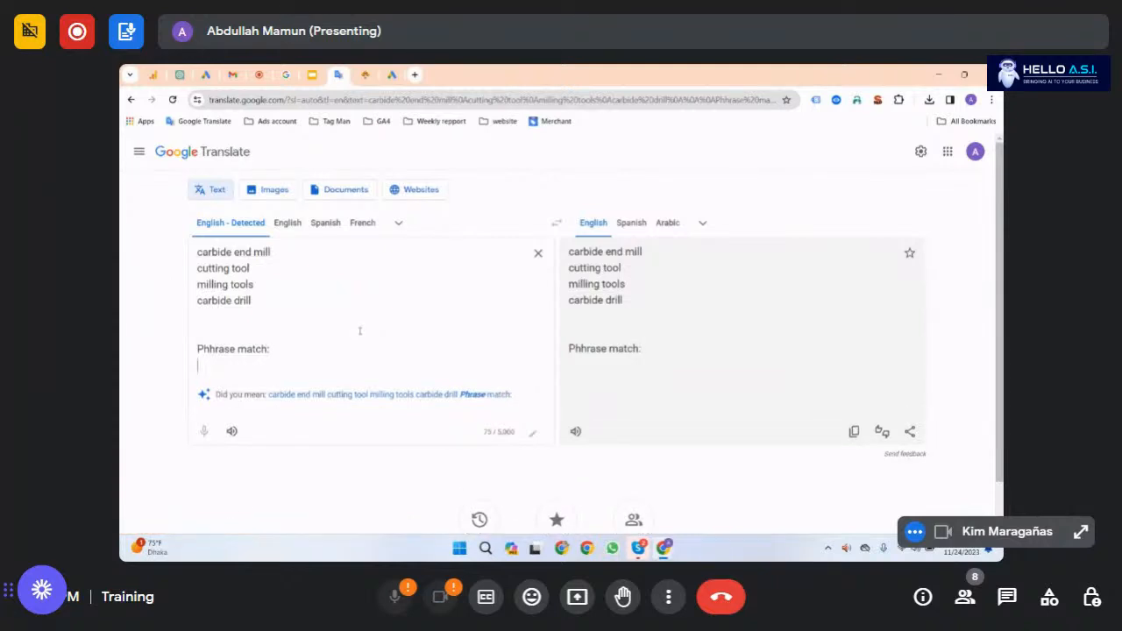
text(Broad Amtch )
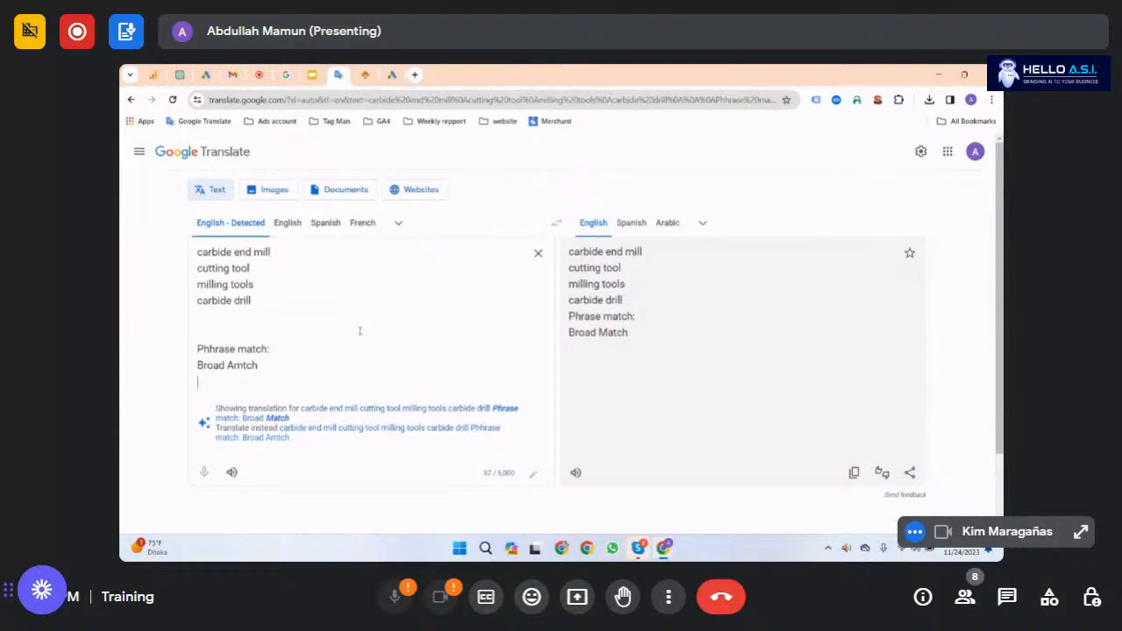
text(Exact)
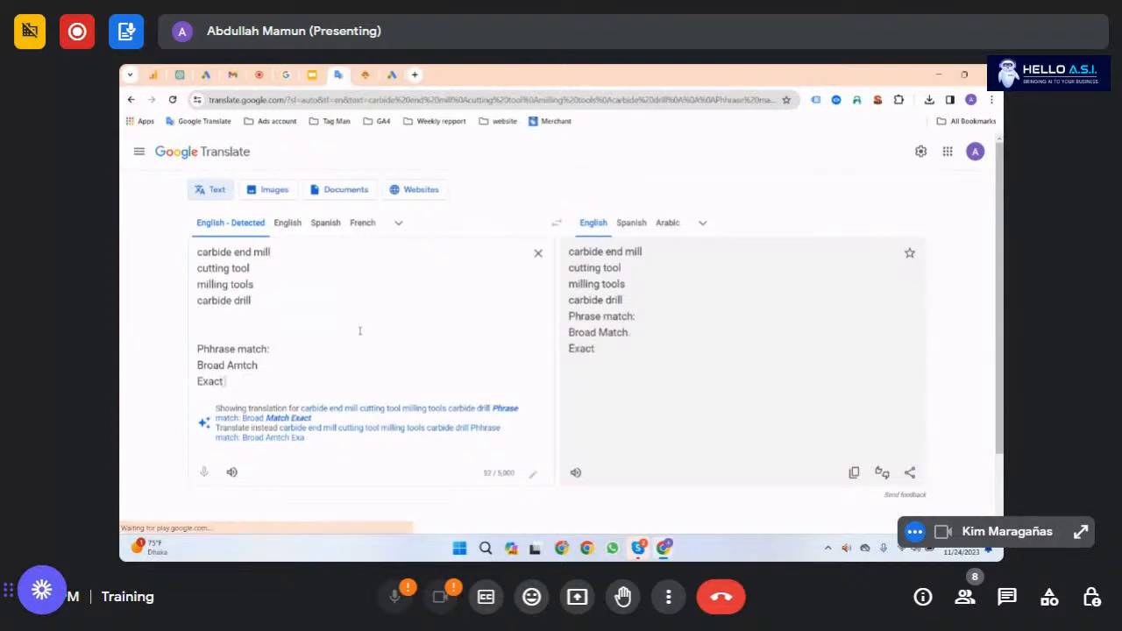
text( match:)
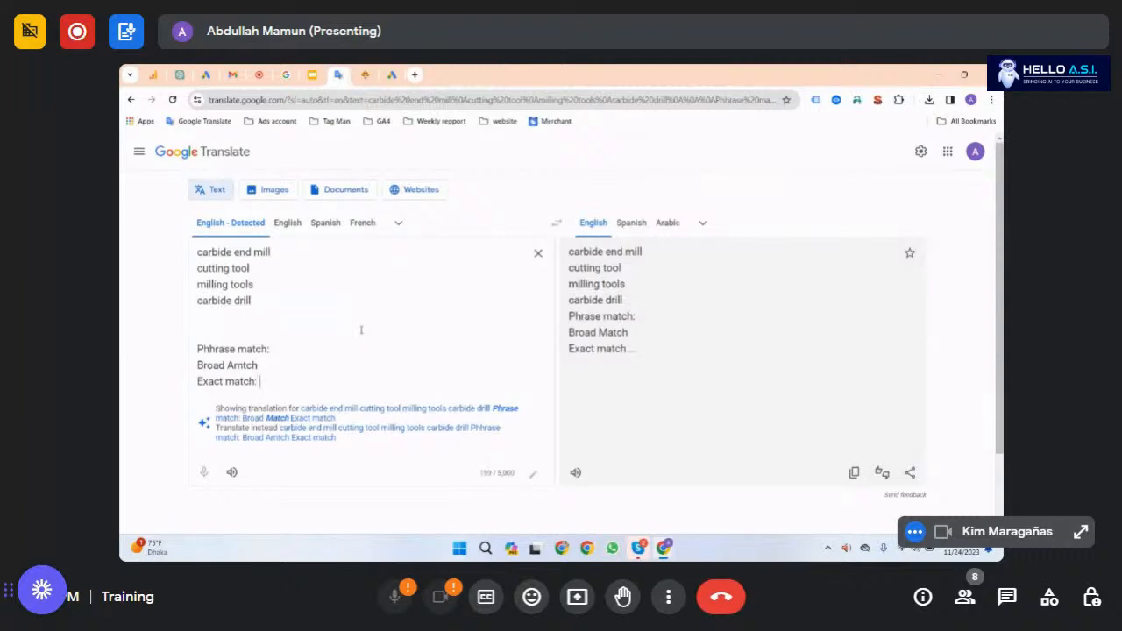
Step: Correct the misspelled words in the first two match type lines to Phrase and match
click(215, 349)
key(BackSpace)
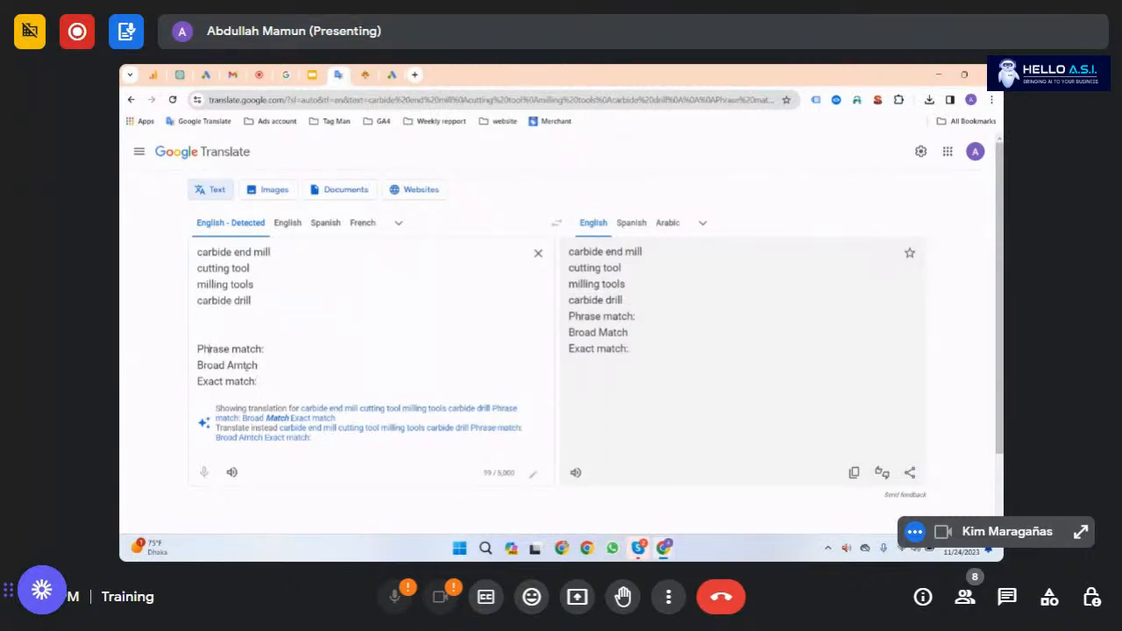
double_click(248, 349)
click(299, 349)
double_click(242, 365)
text(match)
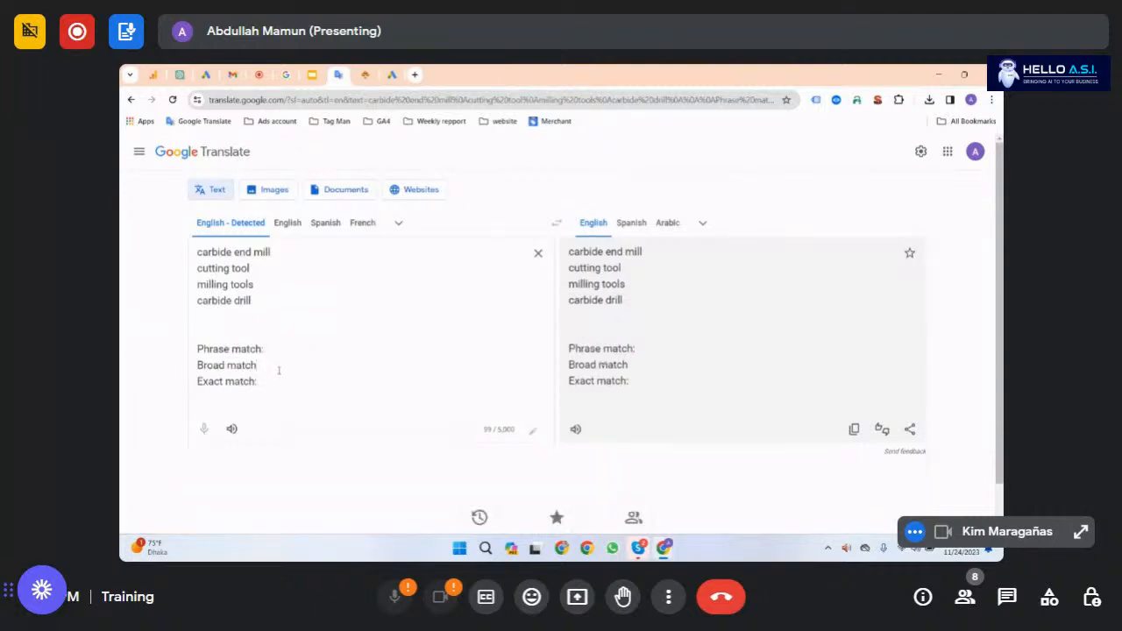
Step: Add a colon after Broad match, empty double quotes after Phrase match and empty square brackets after Exact match
text(: )
text( "")
text([])
Step: Copy the keyword carbide end mill into the double quotes on the Phrase match line
triple_click(284, 254)
key(ctrl+c)
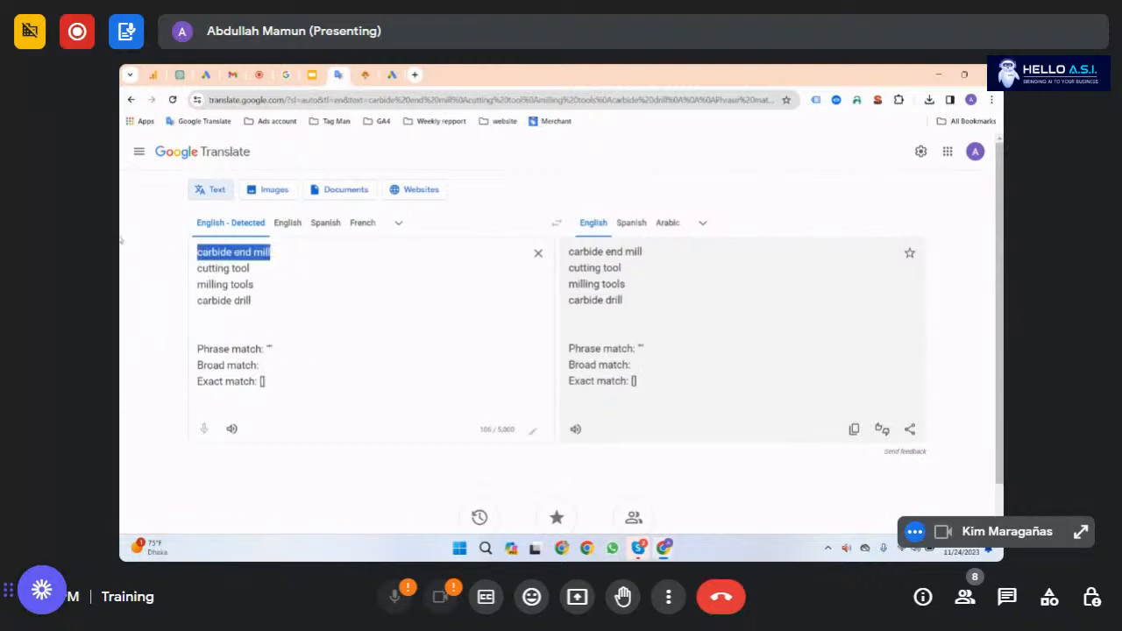
click(269, 349)
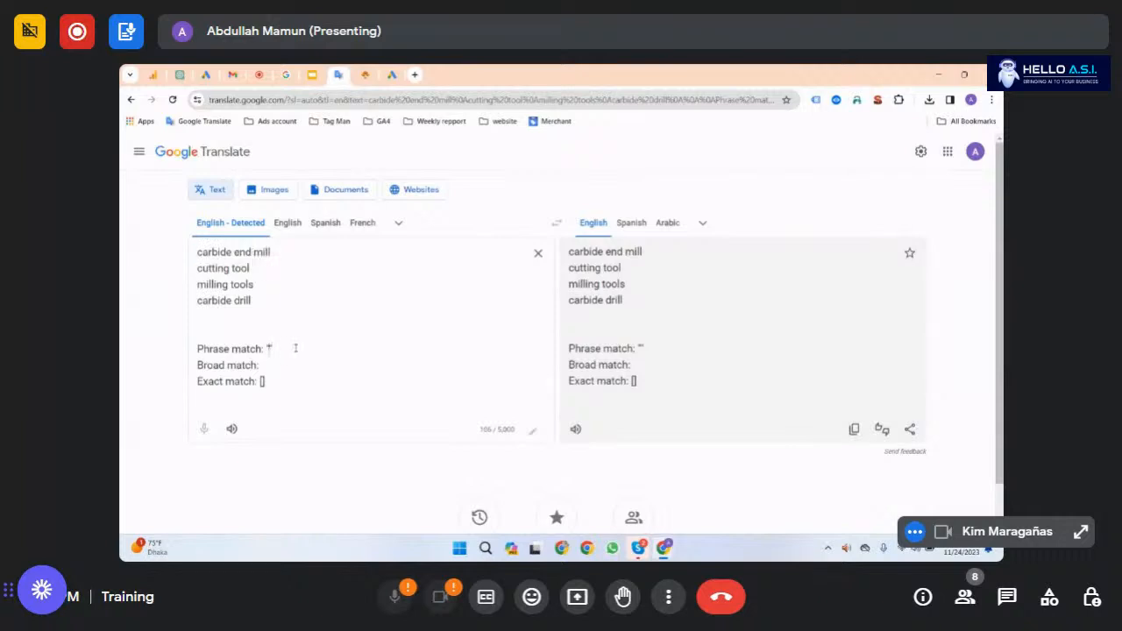
key(ctrl+v)
drag(359, 349, 266, 349)
click(343, 349)
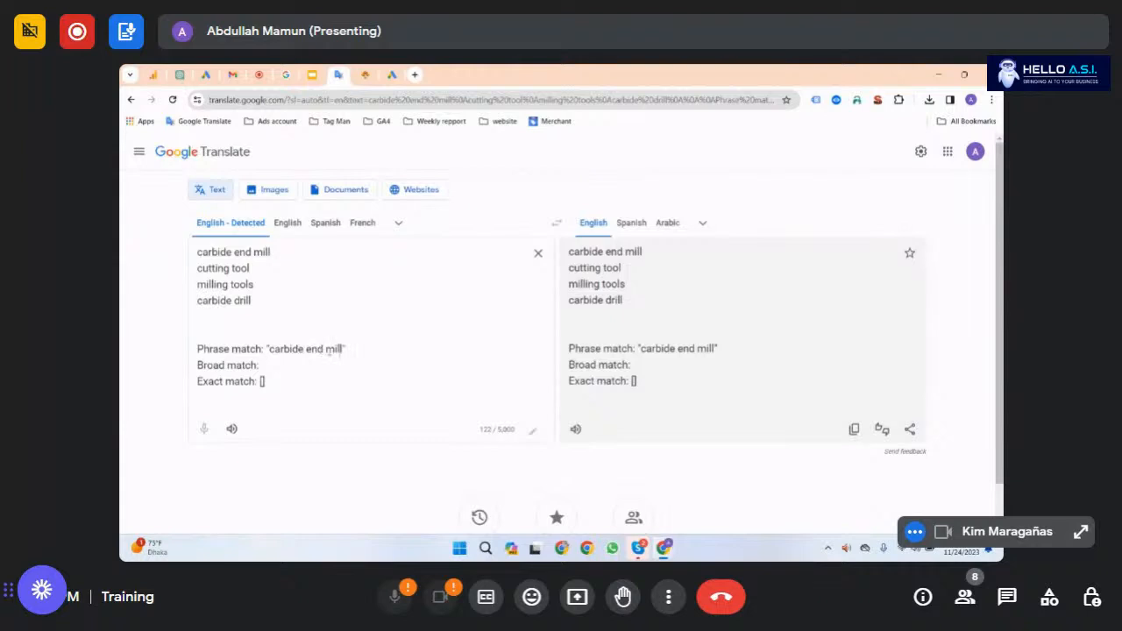
Step: Copy the quoted keyword and search Google for carbide end mill usa in a new browser tab
drag(269, 349, 343, 349)
key(ctrl+c)
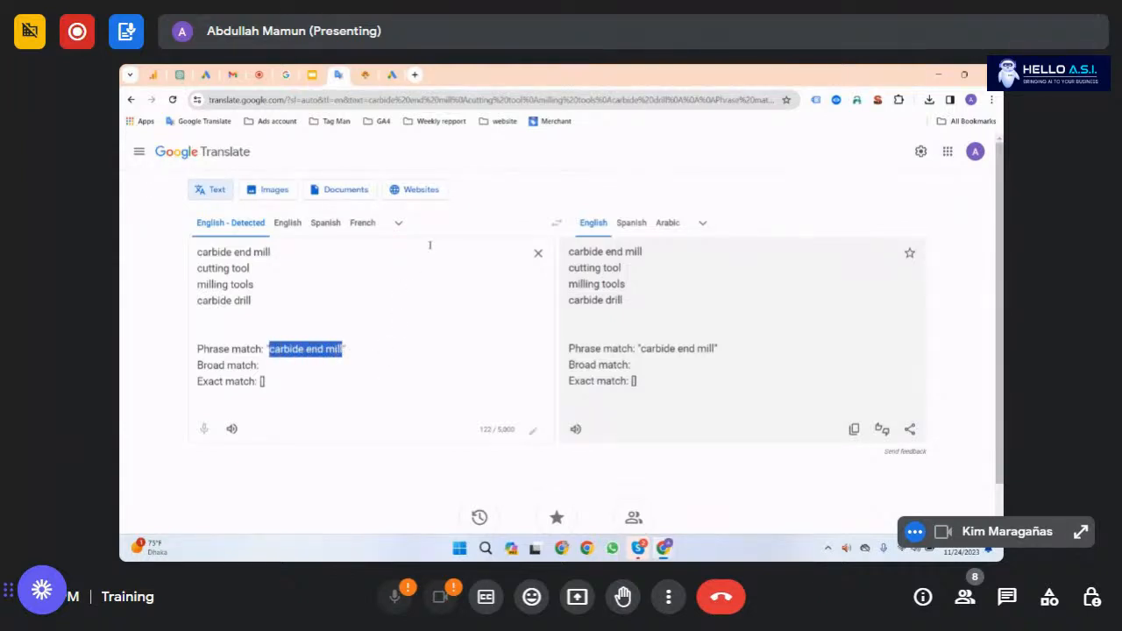
click(415, 75)
key(ctrl+v)
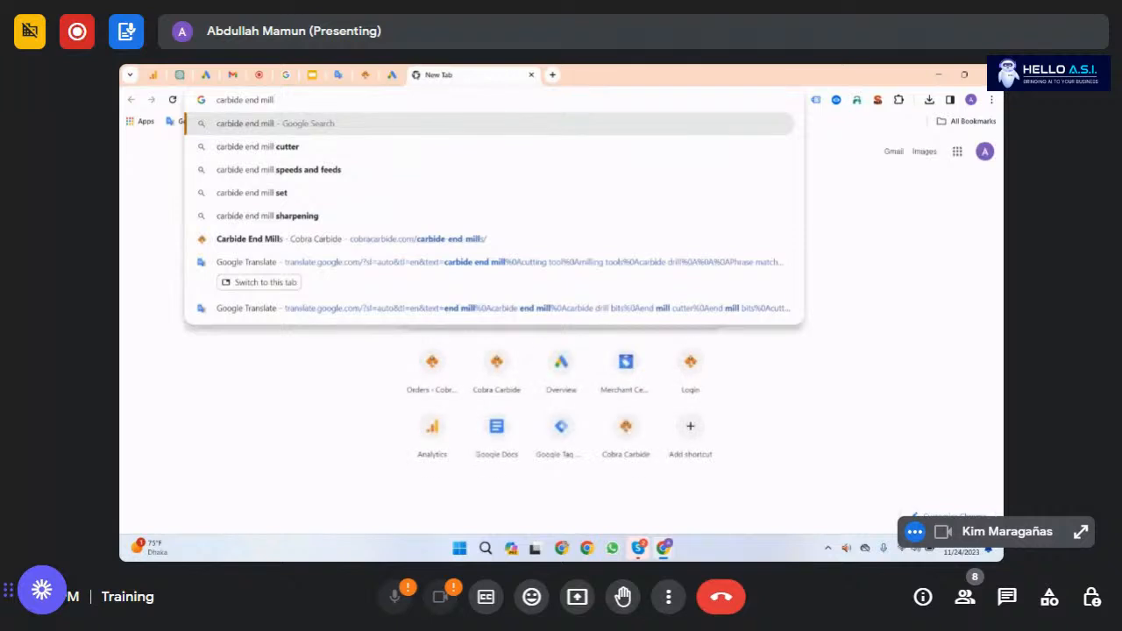
text(nwa)
key(BackSpace)
key(BackSpace)
key(BackSpace)
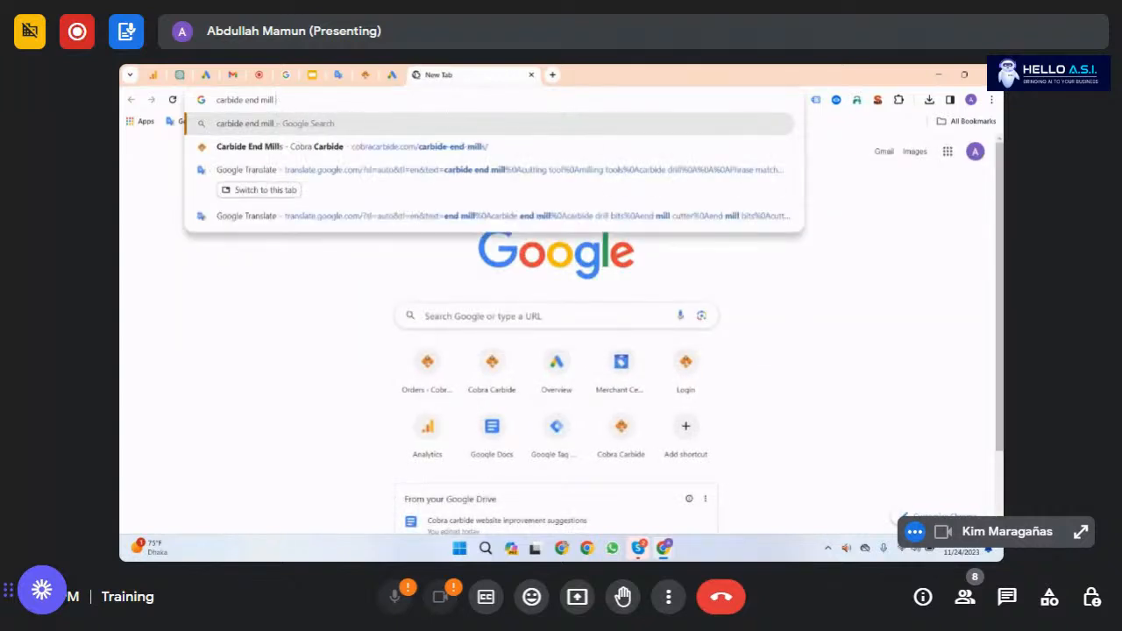
text(usa)
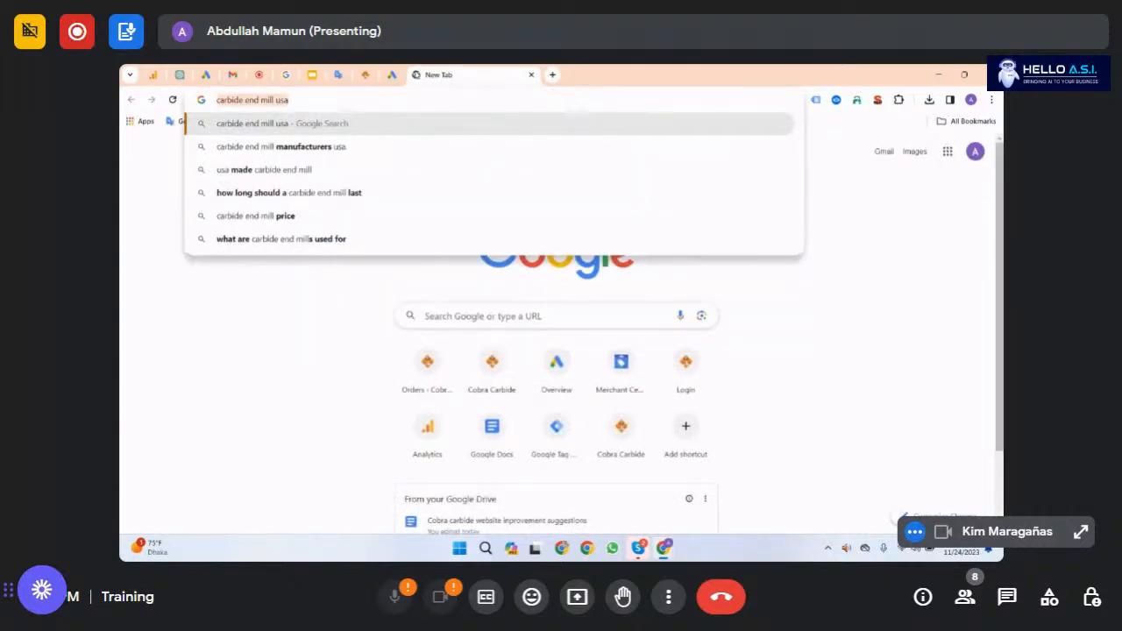
key(Return)
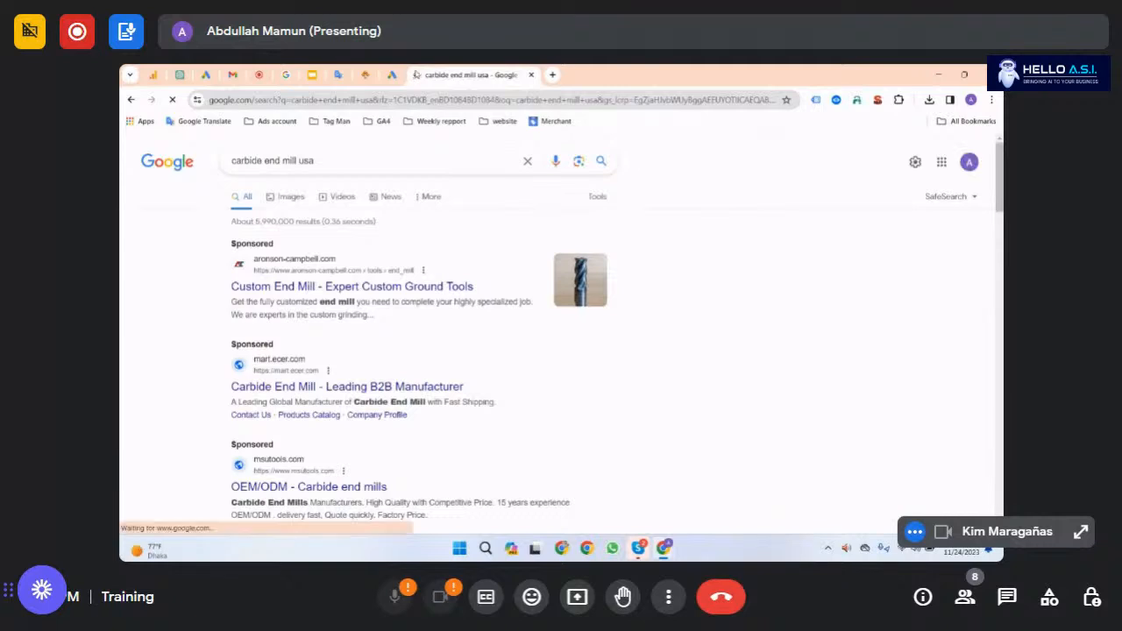
Step: Add the word shop in front of the search query so it reads shop carbide end mill usa
drag(296, 161, 204, 163)
click(314, 163)
double_click(306, 163)
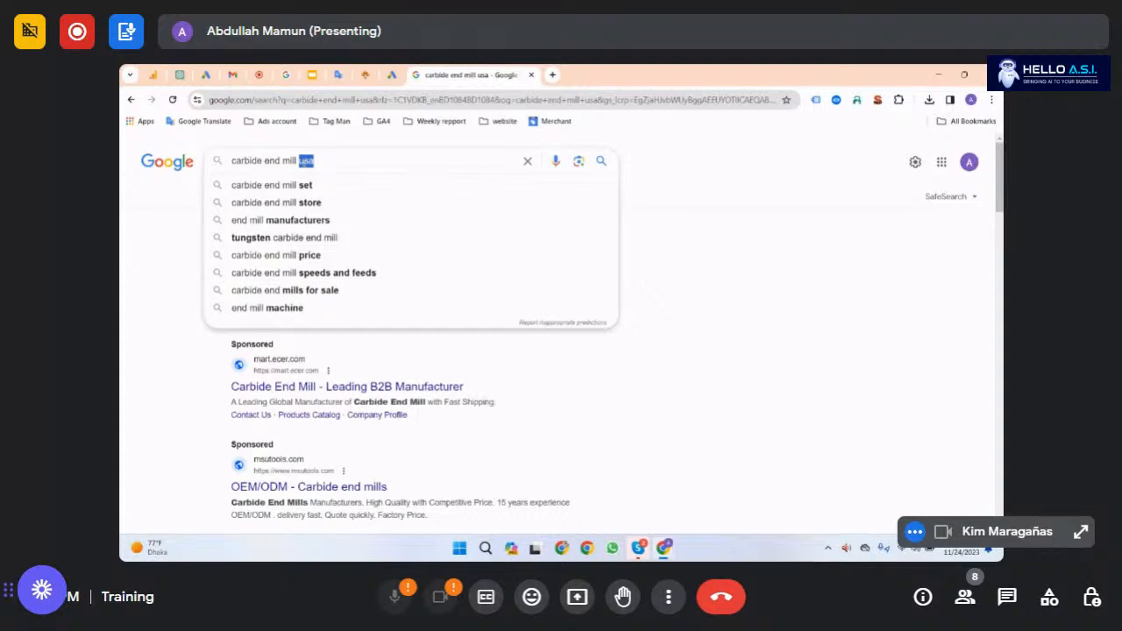
key(BackSpace)
key(ctrl+z)
click(233, 162)
text(shop)
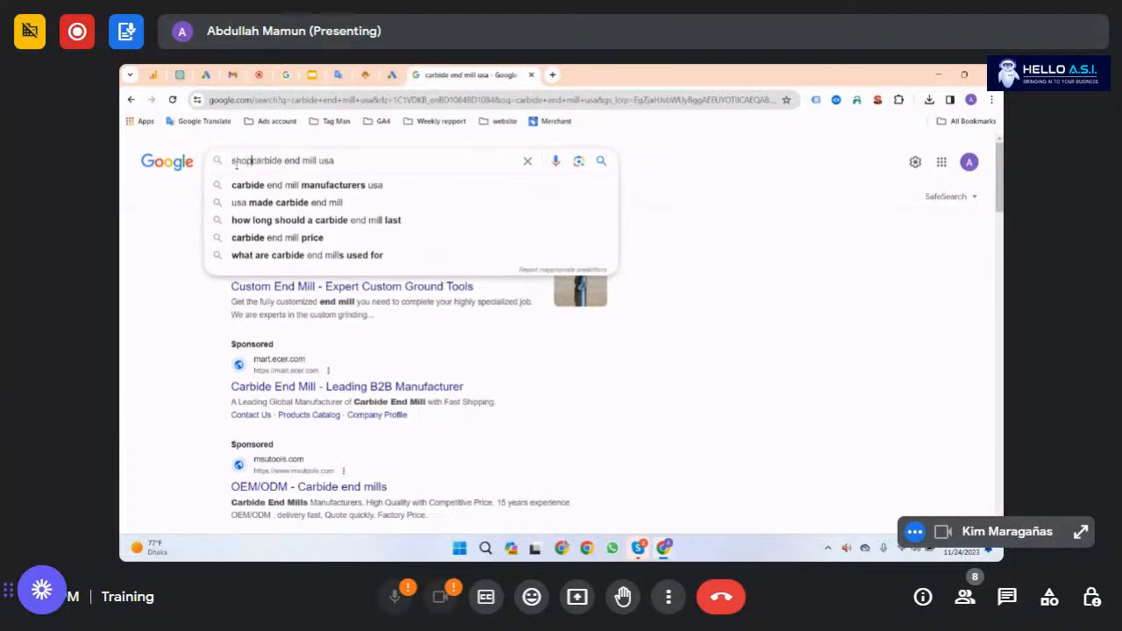
click(359, 163)
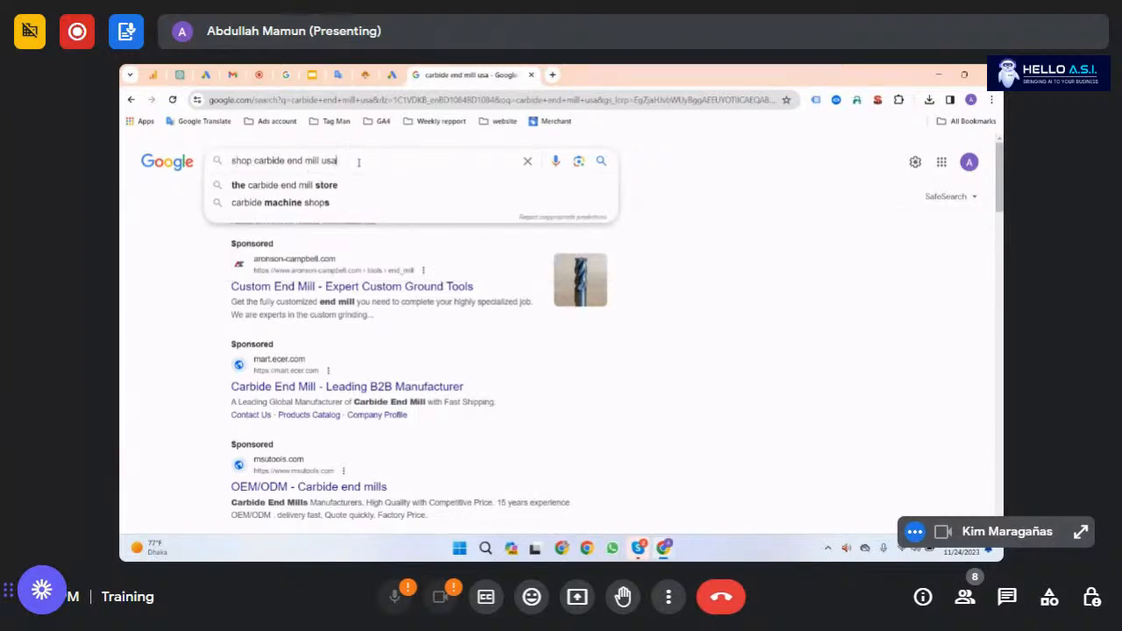
Step: Search Google for "shop carbide end mill usa" and highlight the core phrase "carbide end mill" within the query
drag(359, 162, 195, 154)
key(Return)
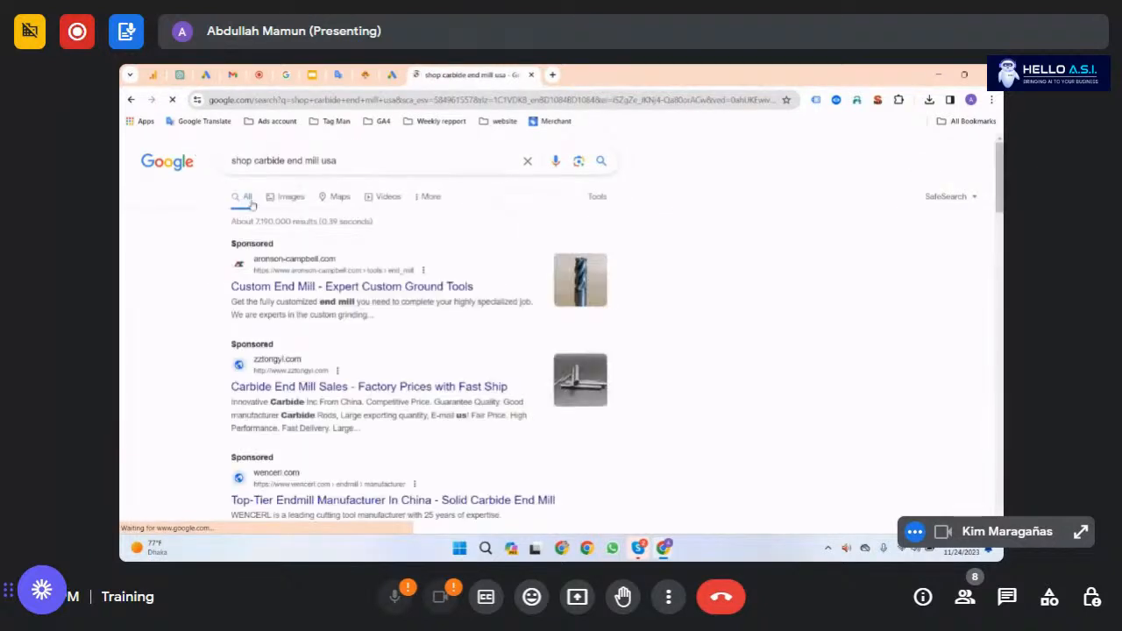
drag(322, 162, 255, 167)
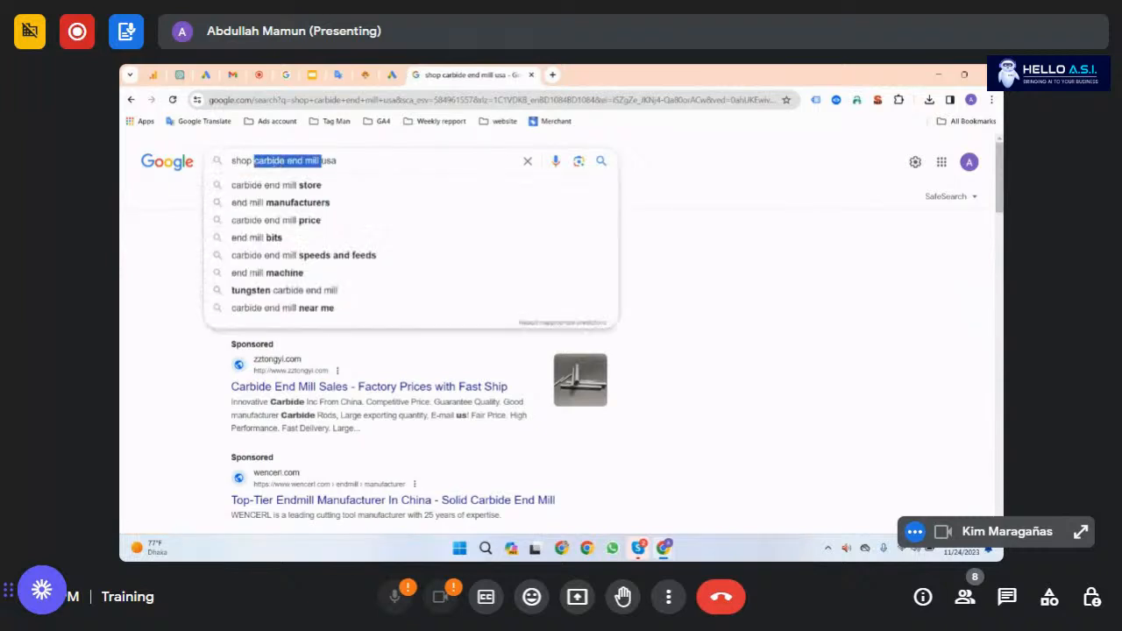
double_click(298, 161)
drag(344, 160, 191, 163)
click(330, 160)
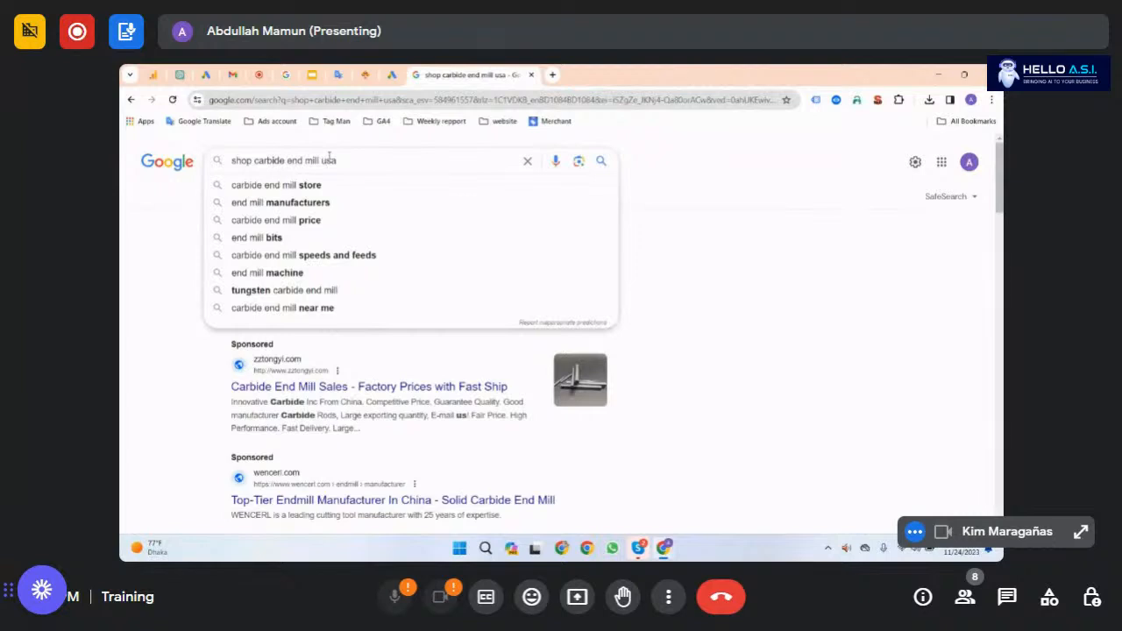
drag(318, 160, 253, 160)
click(341, 156)
Step: In the Google Translate notes, copy "carbide end mill" from the keyword list into the Broad match line
click(342, 75)
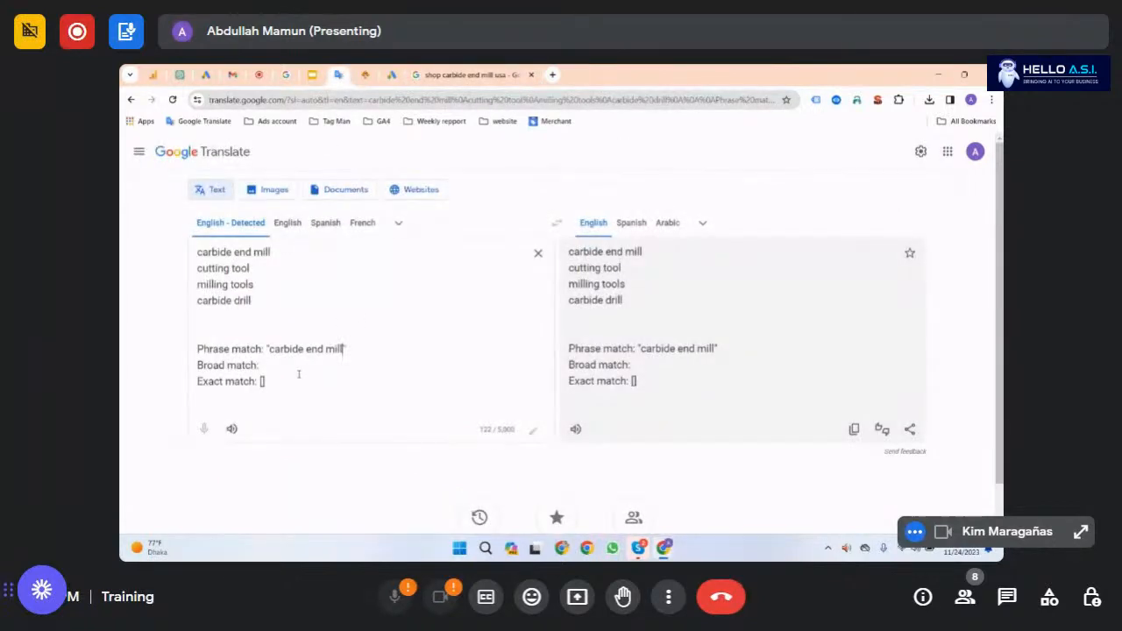
drag(270, 275, 197, 254)
key(ctrl+c)
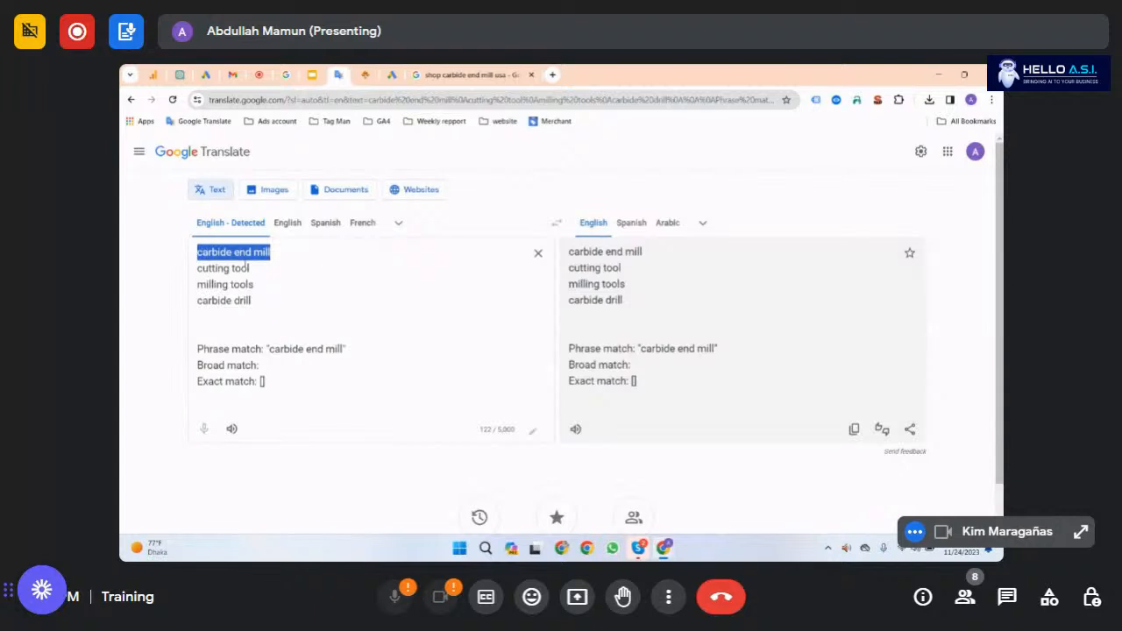
click(301, 363)
key(ctrl+v)
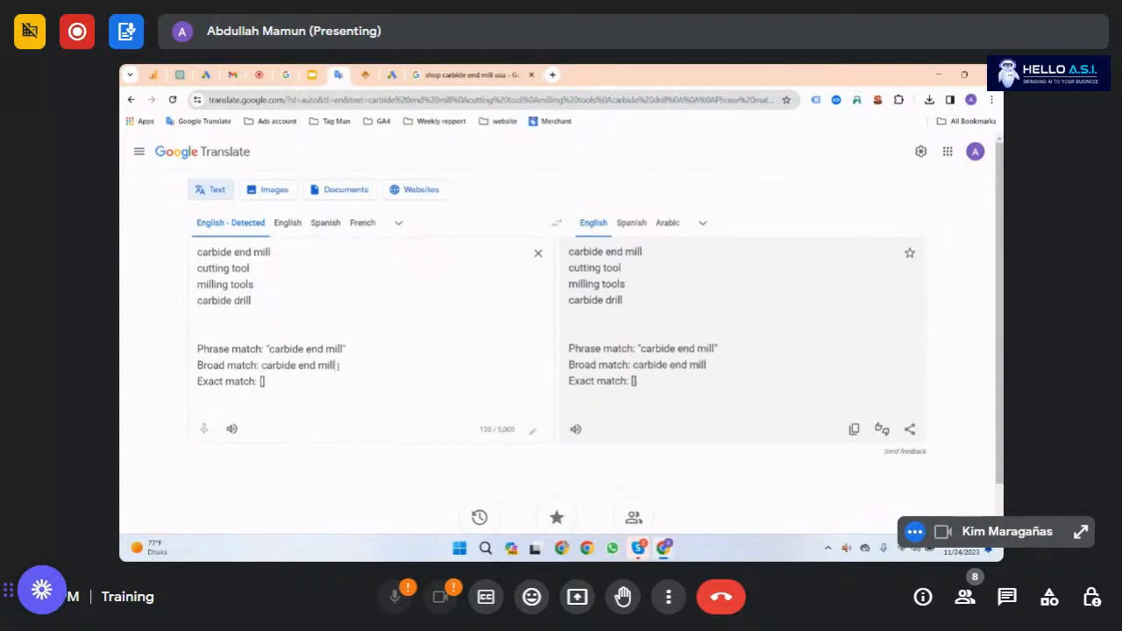
Step: Search Google for only the word "mill" from the Broad match keyword
double_click(332, 365)
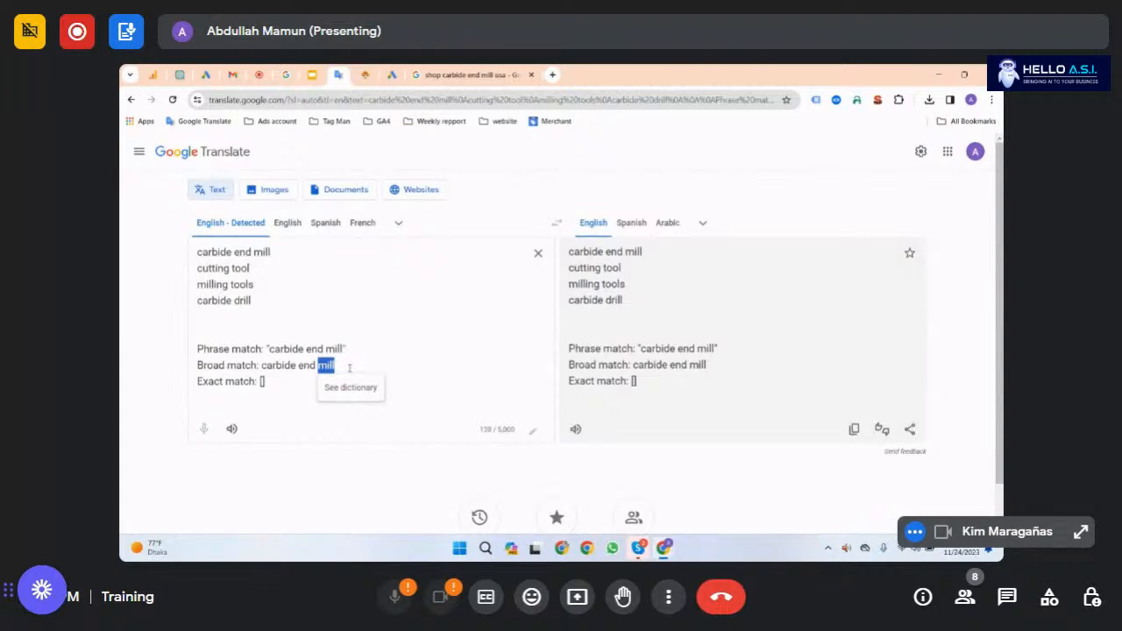
click(473, 75)
click(438, 99)
text(mill)
key(Return)
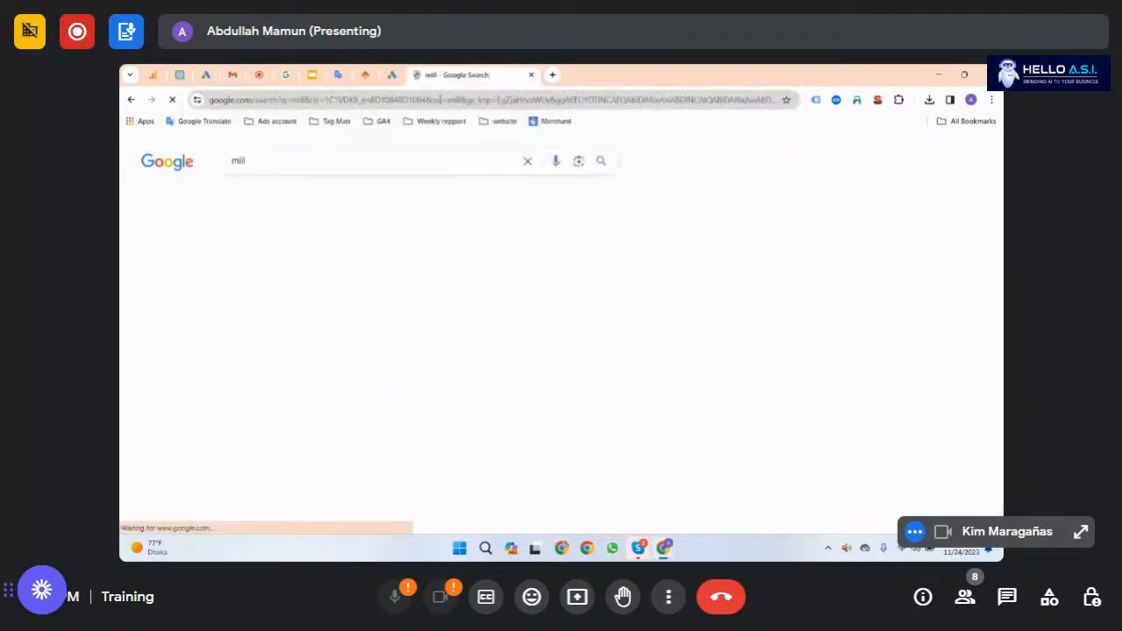
Step: Copy the word "end" from the Broad match line in the Google Translate notes and search Google for it
click(338, 74)
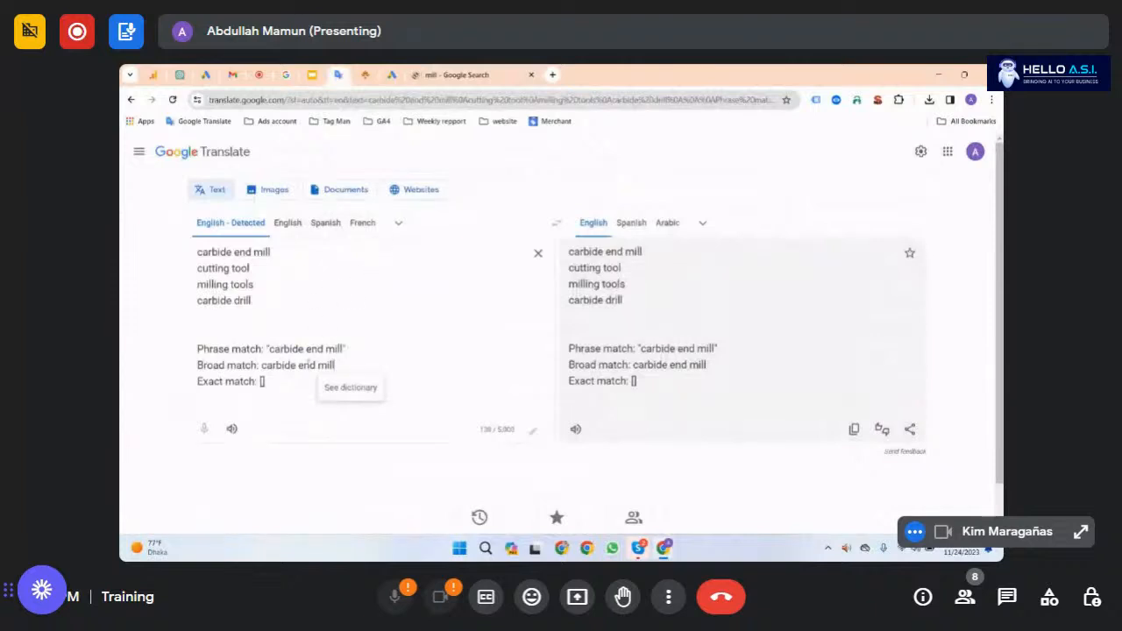
double_click(303, 366)
key(ctrl+c)
click(469, 77)
click(448, 103)
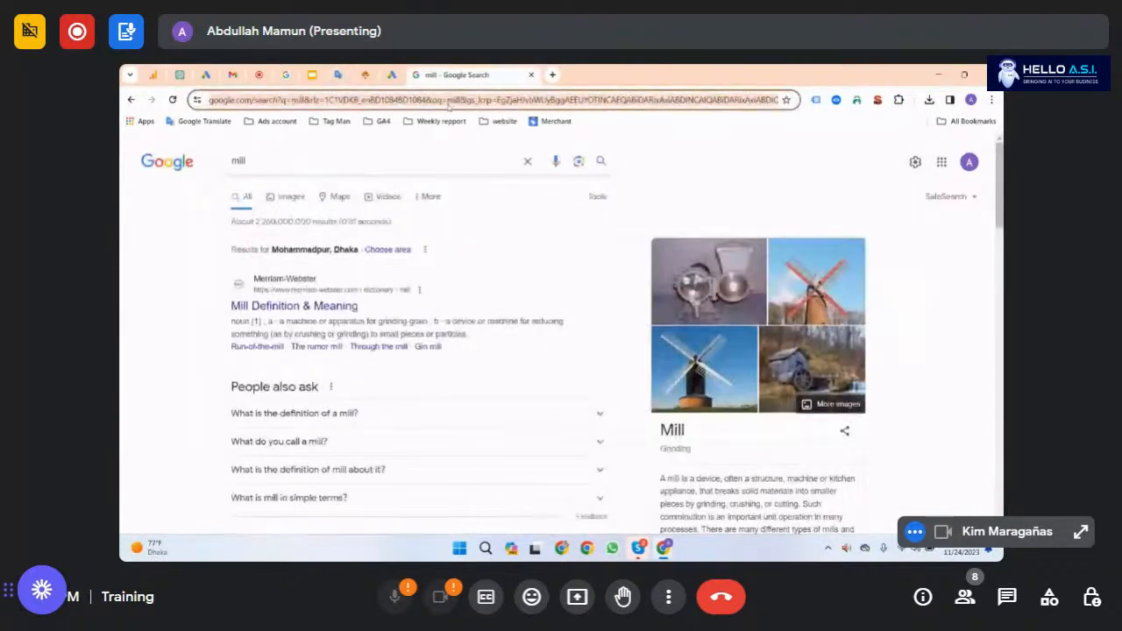
key(ctrl+v)
key(Return)
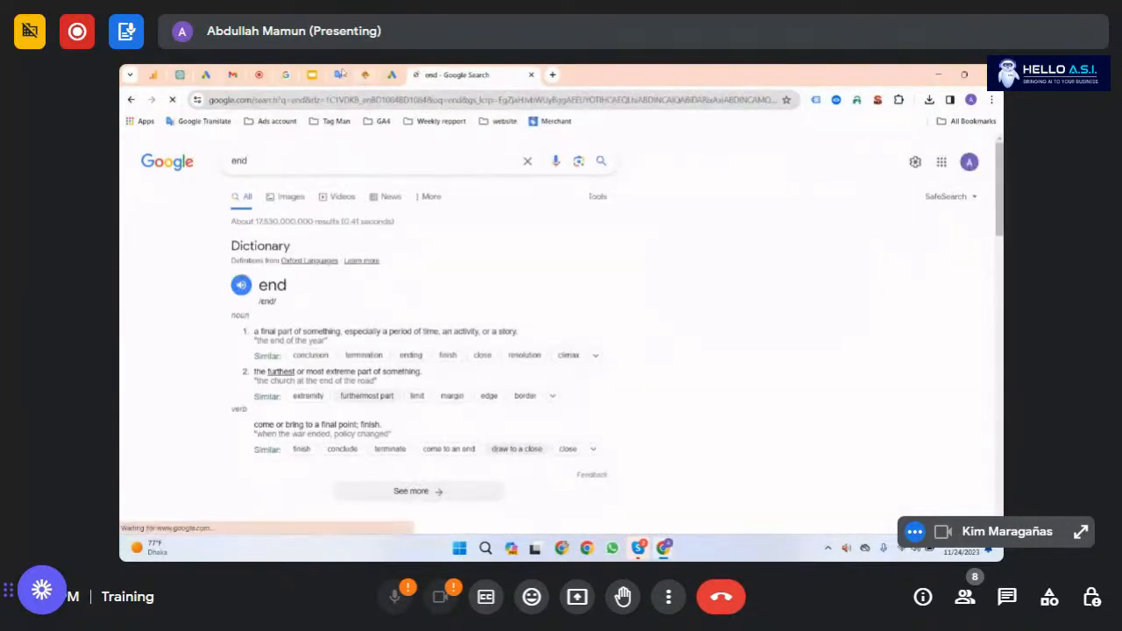
Step: Copy the word "carbide" from the Broad match line in the Google Translate notes and search Google for it
click(338, 75)
double_click(279, 365)
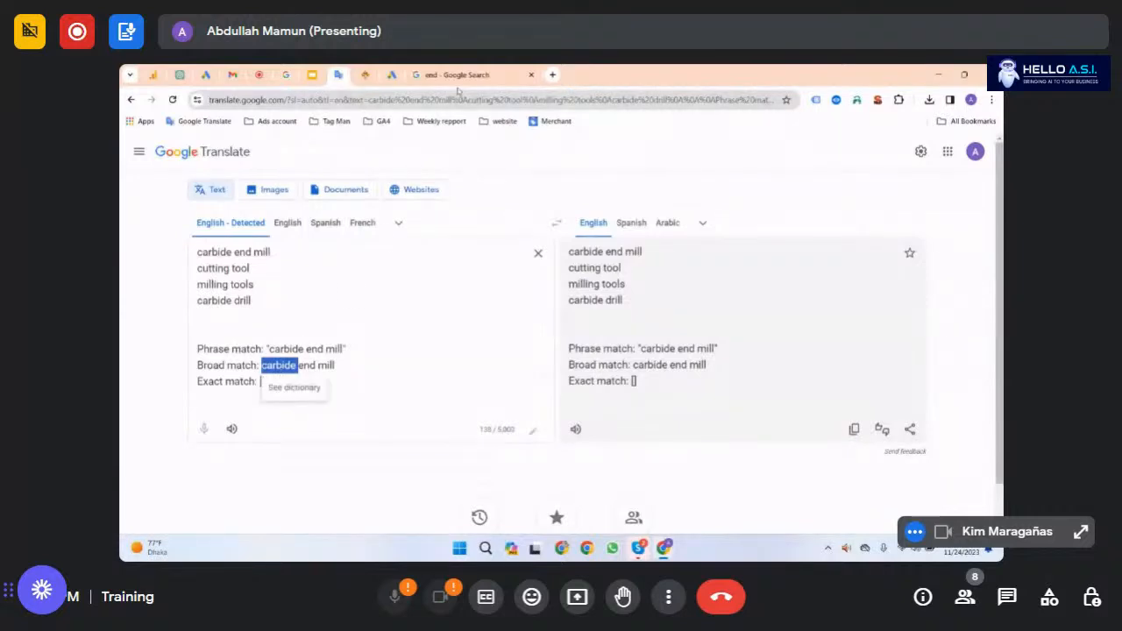
click(452, 74)
click(436, 99)
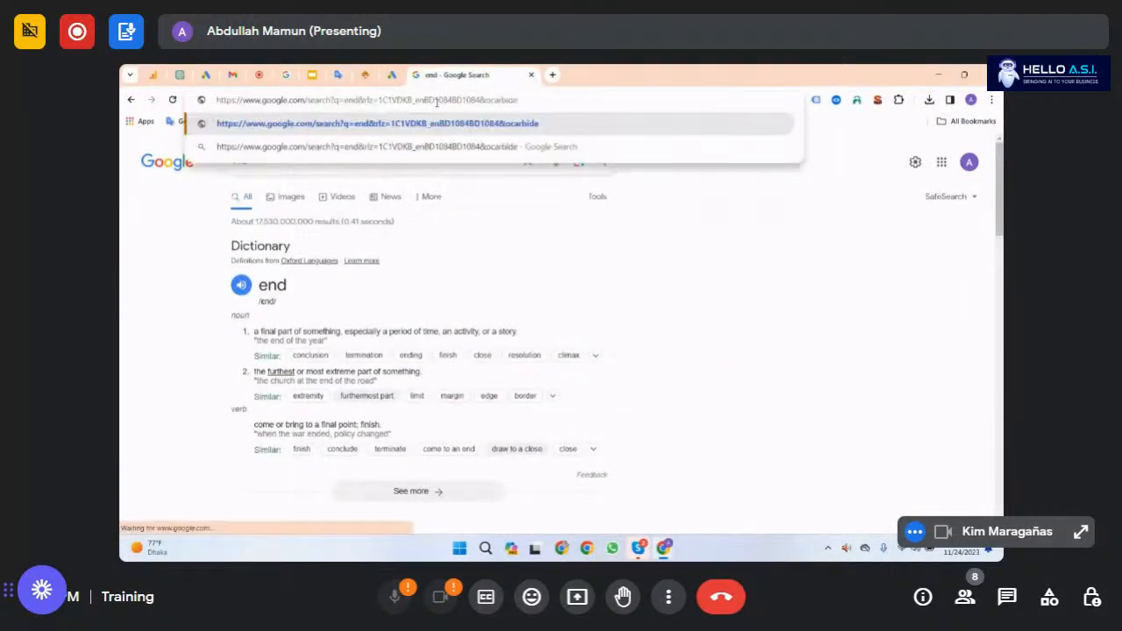
key(ctrl+a)
key(ctrl+v)
key(Return)
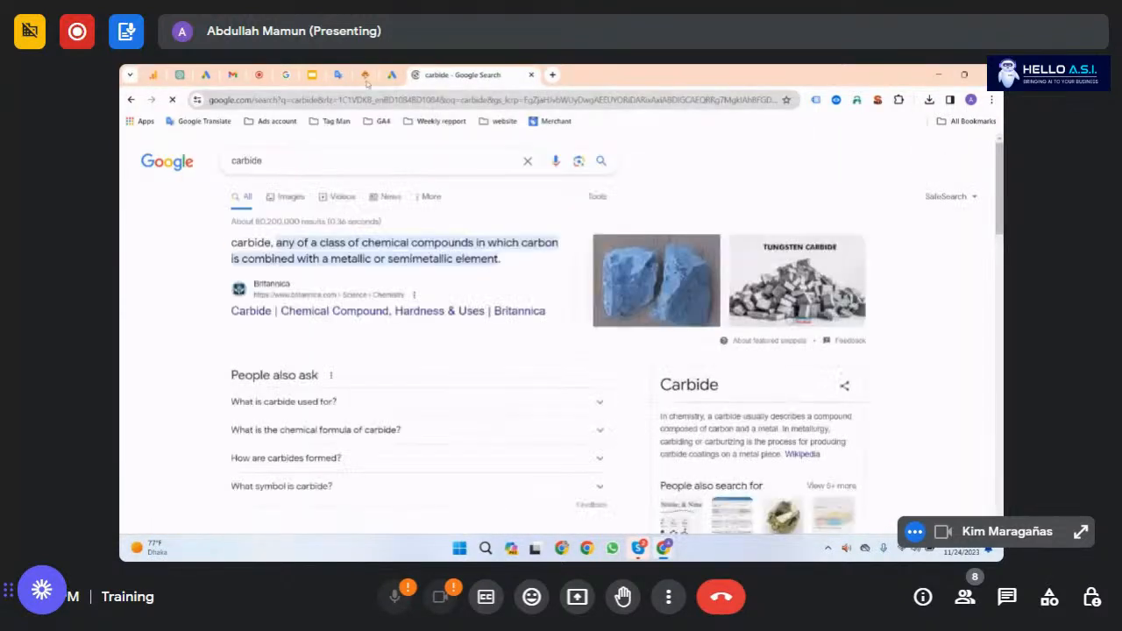
Step: Copy the partial phrase "end mill" from the Broad match line in Google Translate and search Google for it
click(338, 75)
drag(335, 365, 297, 365)
key(ctrl+c)
click(452, 75)
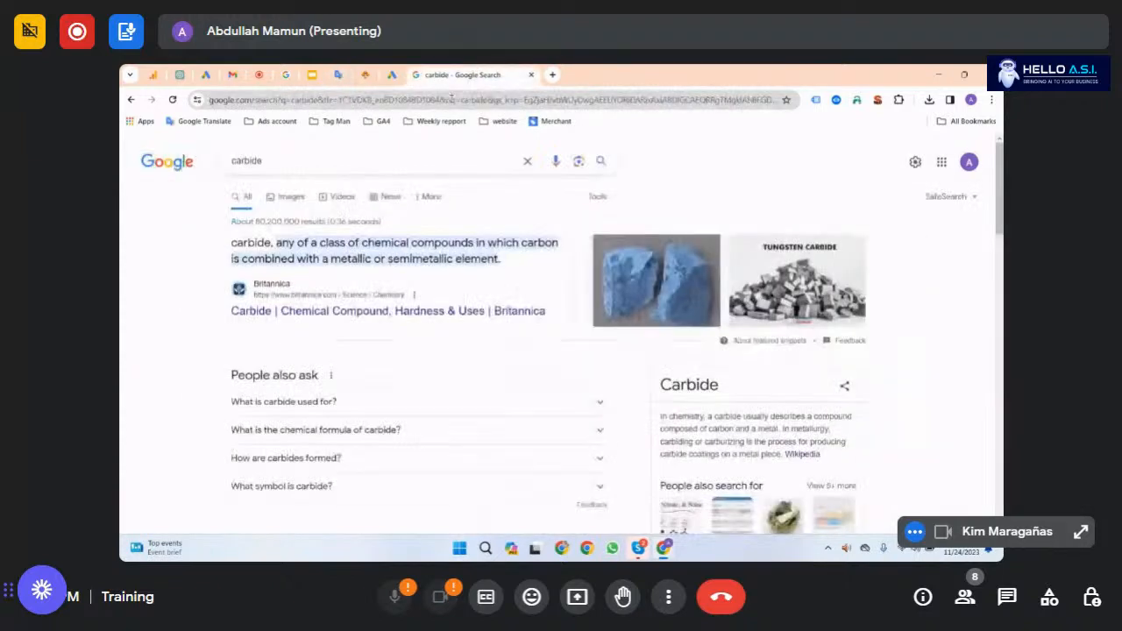
click(452, 100)
key(ctrl+v)
key(Return)
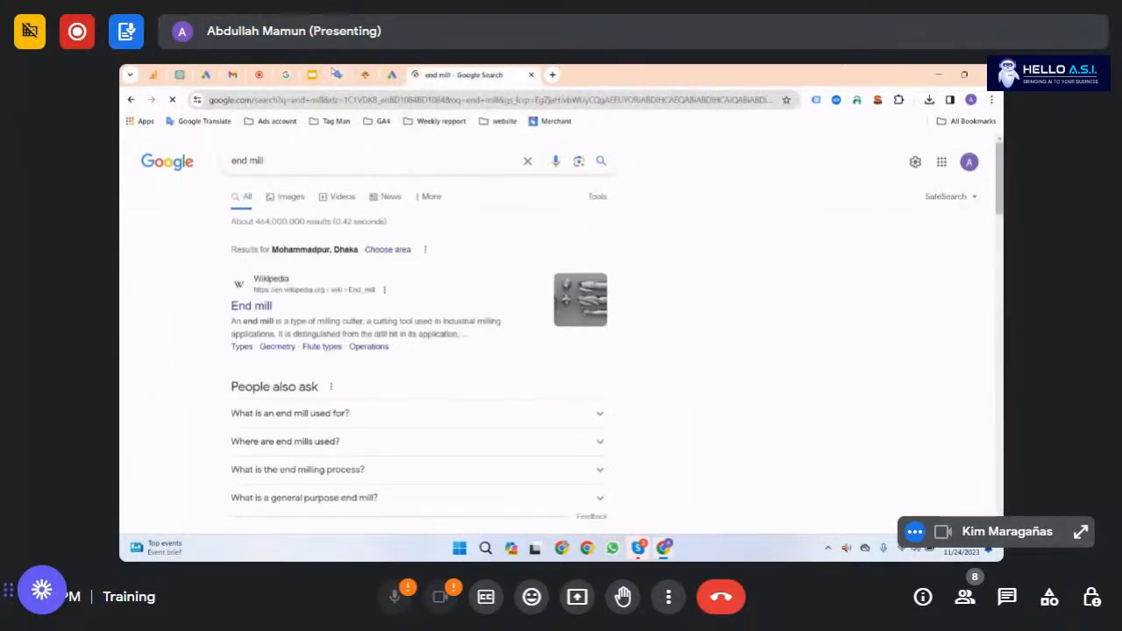
Step: Copy the partial phrase "carbide end" from the Broad match line in Google Translate and search Google for it
click(338, 75)
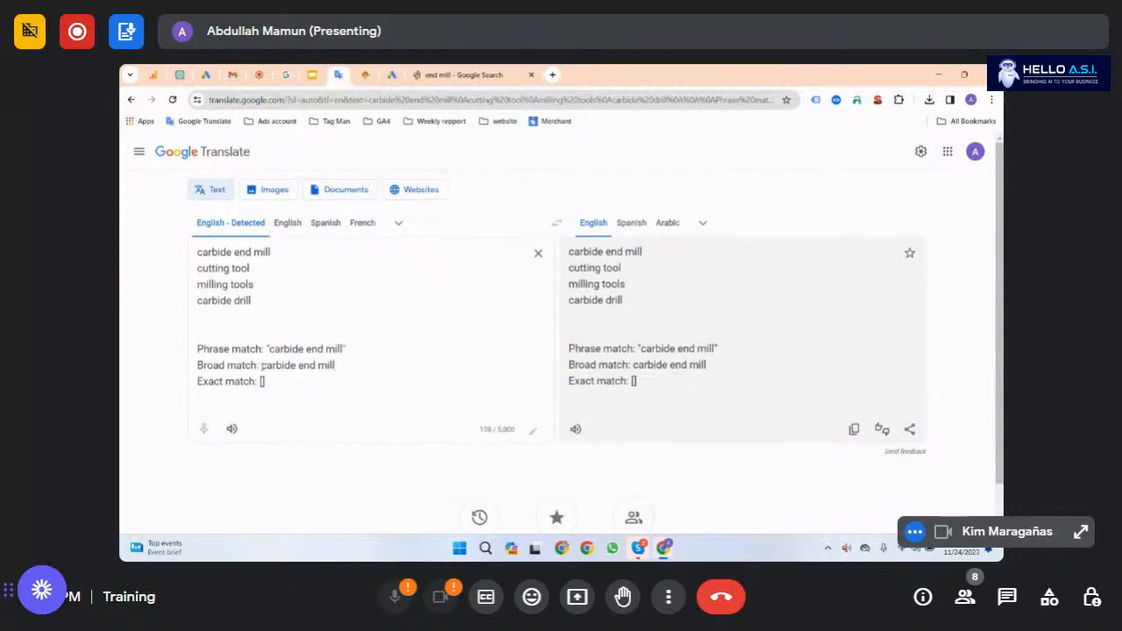
drag(262, 365, 317, 365)
click(495, 71)
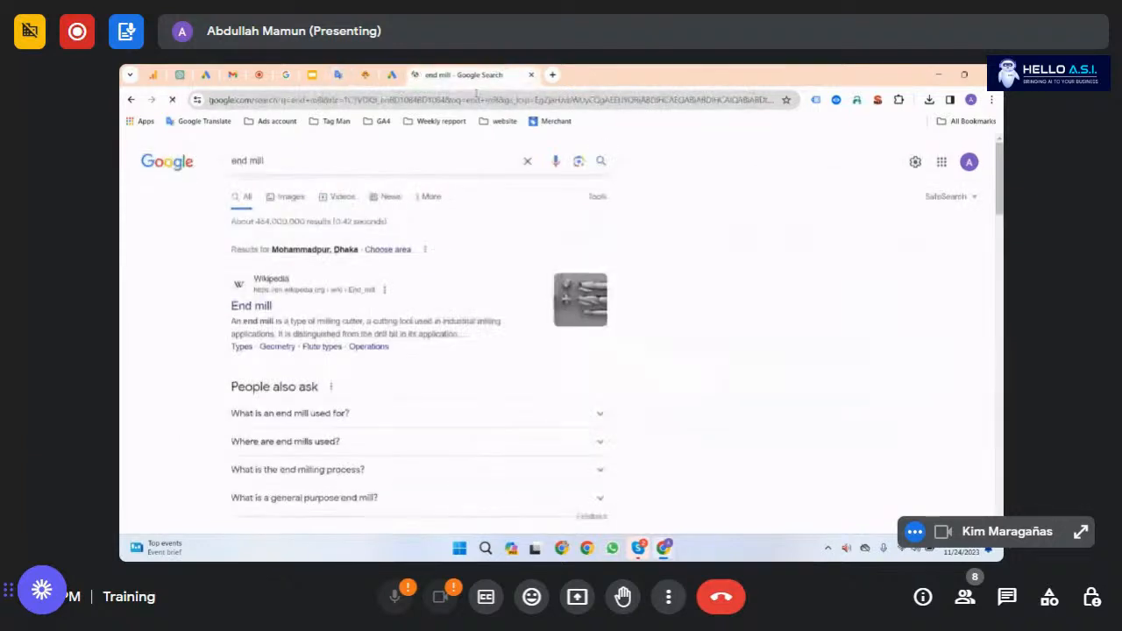
click(477, 98)
key(ctrl+v)
key(Return)
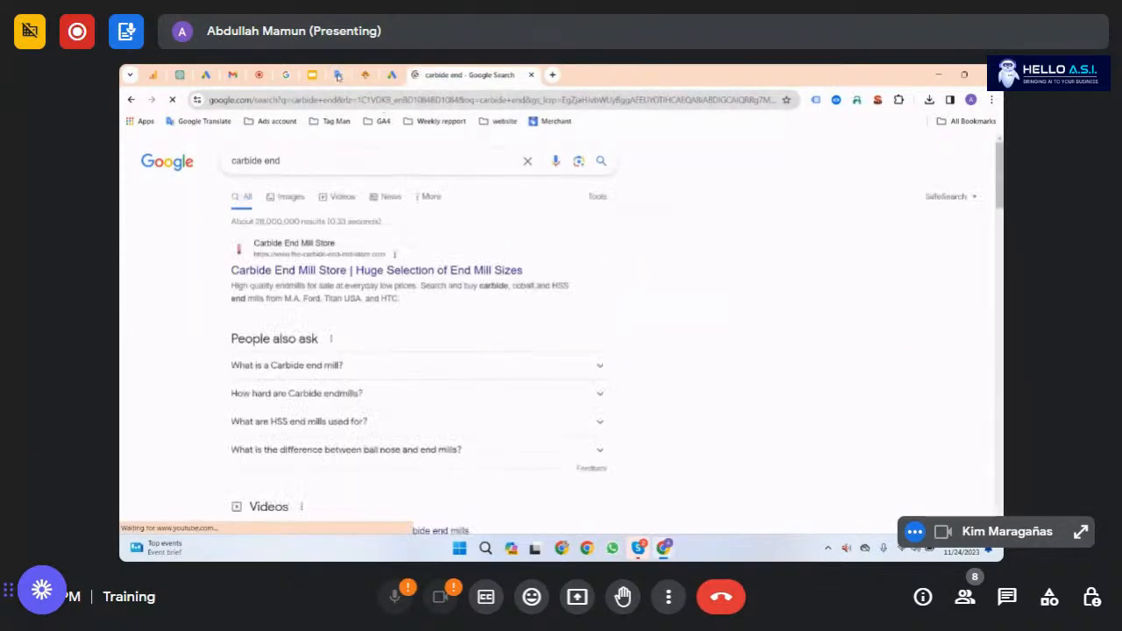
Step: Return to the Google Translate notes and highlight the Broad match line and the Phrase match line to compare them
click(338, 74)
double_click(326, 366)
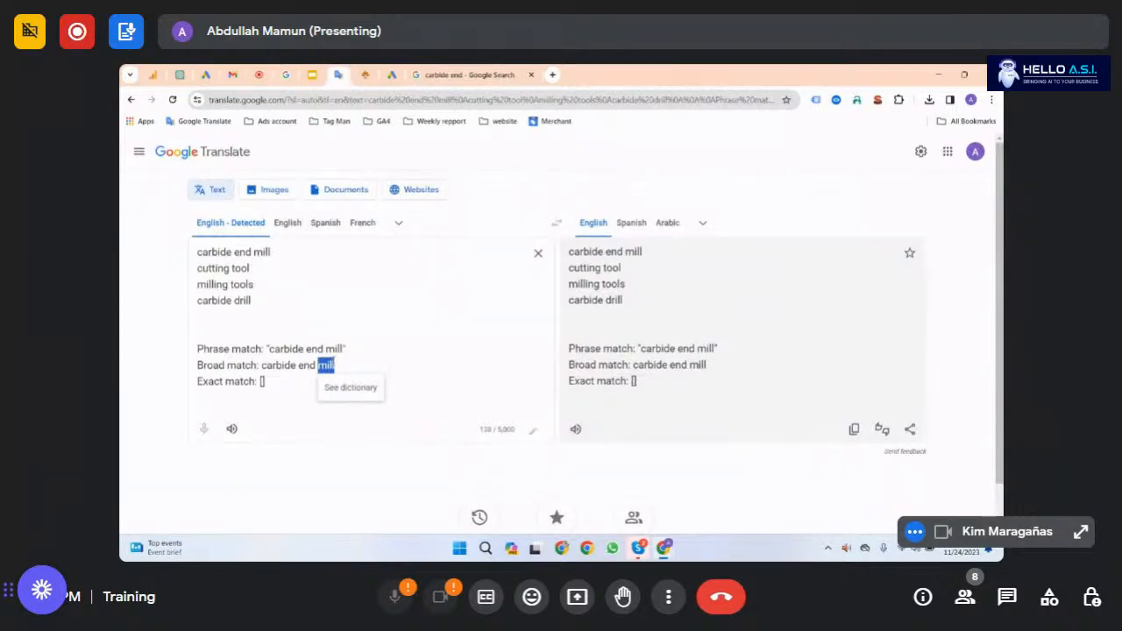
click(343, 362)
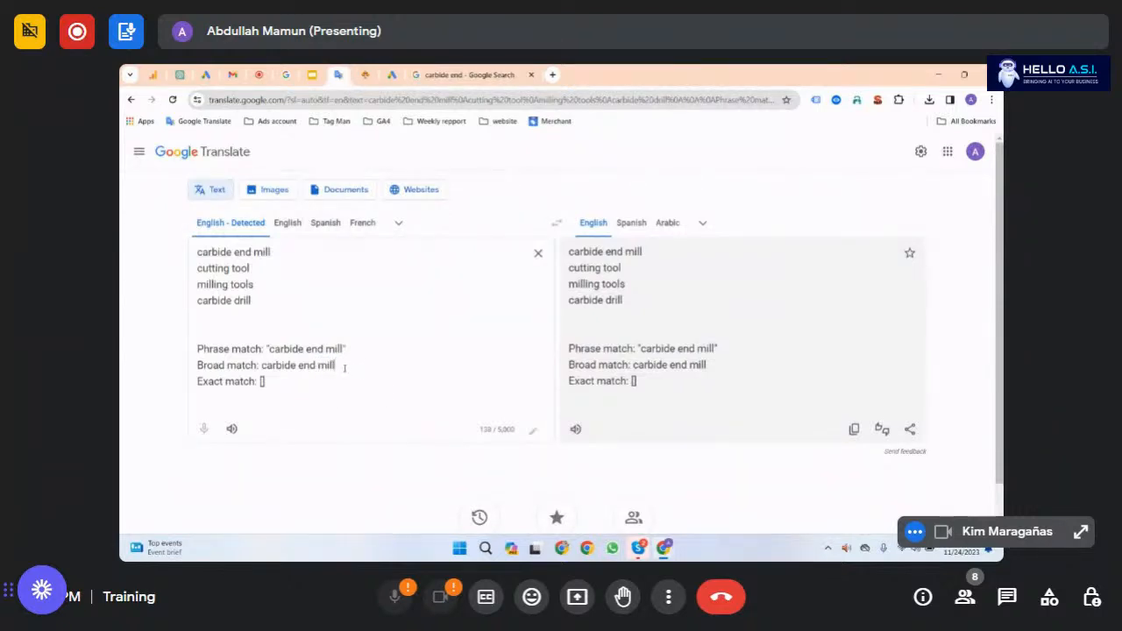
drag(345, 369, 186, 369)
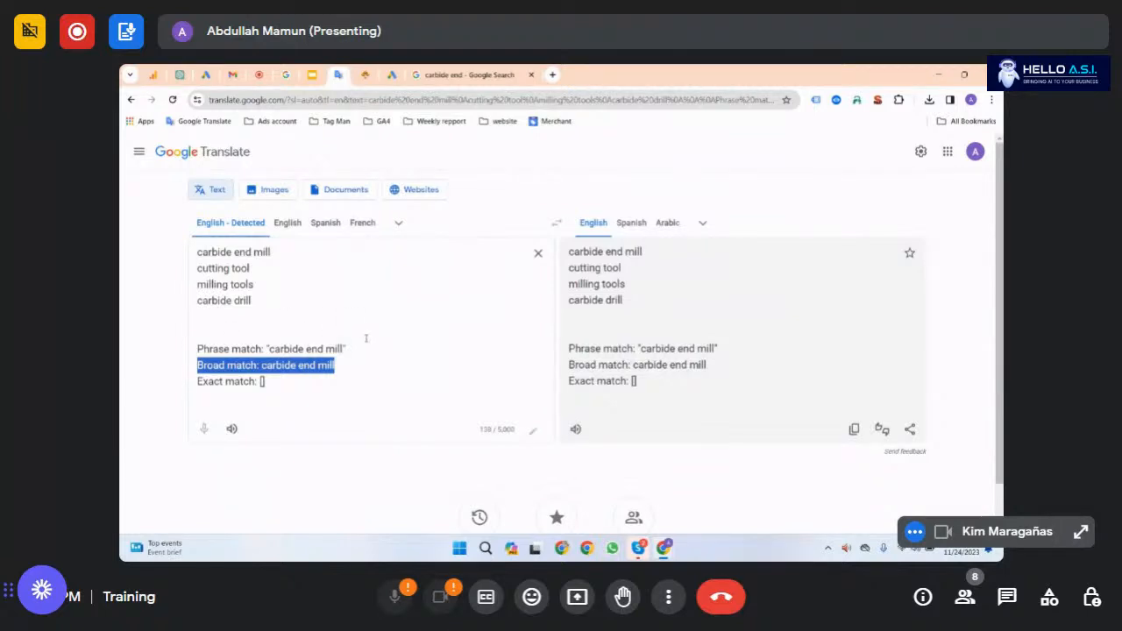
drag(367, 348, 184, 351)
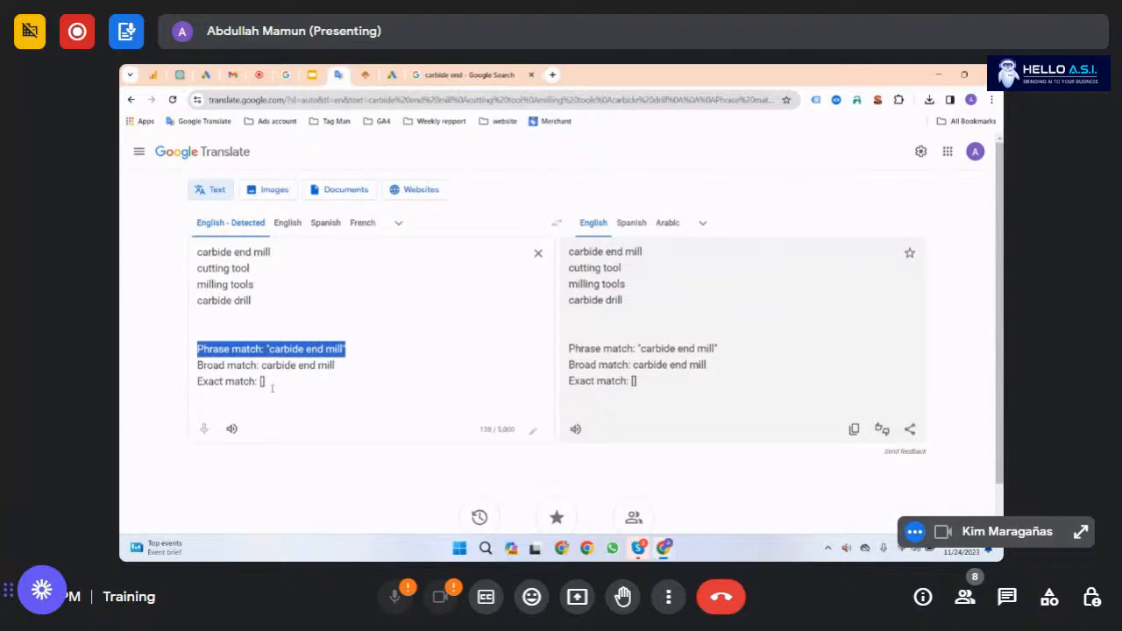
Step: Copy "carbide end mill" from the keyword list into the square brackets of the Exact match line
click(263, 383)
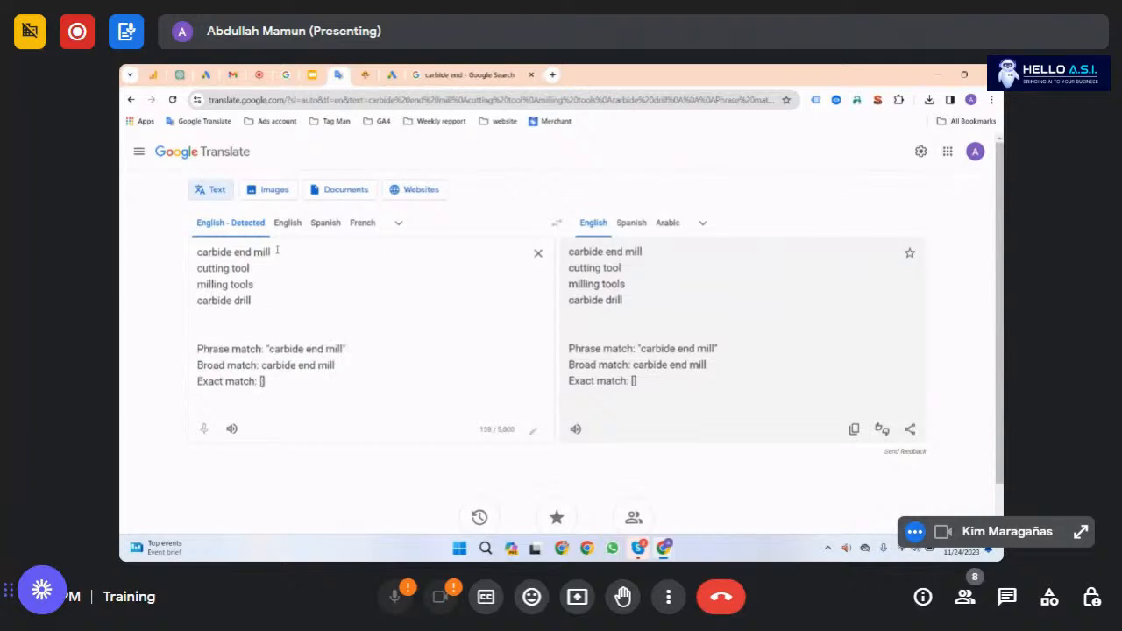
drag(278, 251, 196, 253)
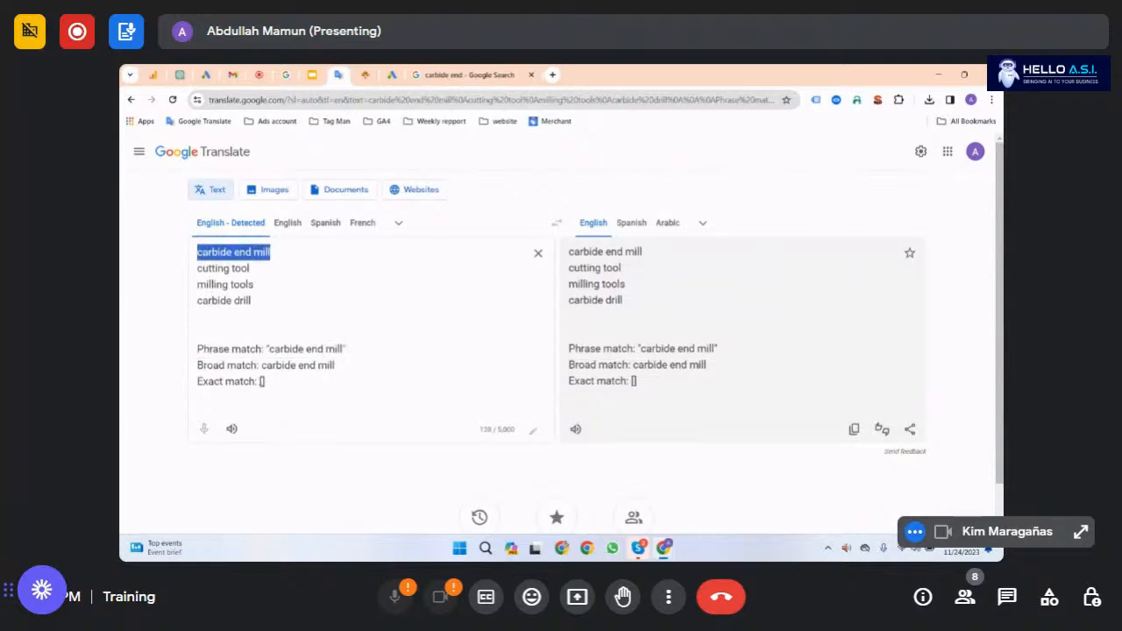
click(263, 382)
key(ctrl+v)
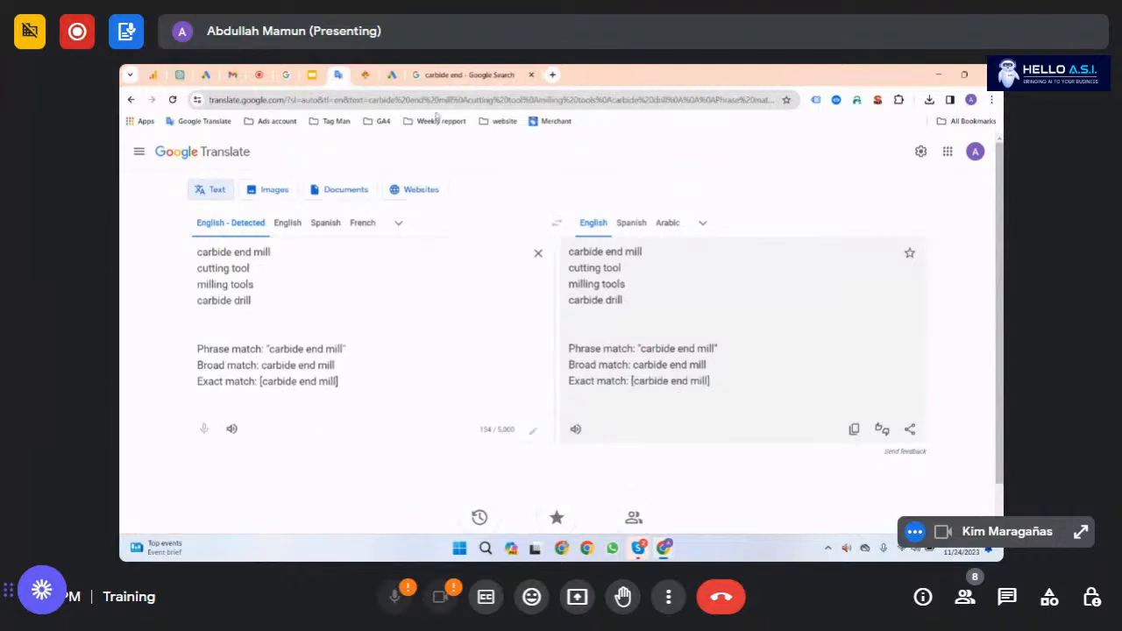
Step: Search Google for the exact match keyword "carbide end mill"
click(446, 75)
click(441, 100)
key(ctrl+v)
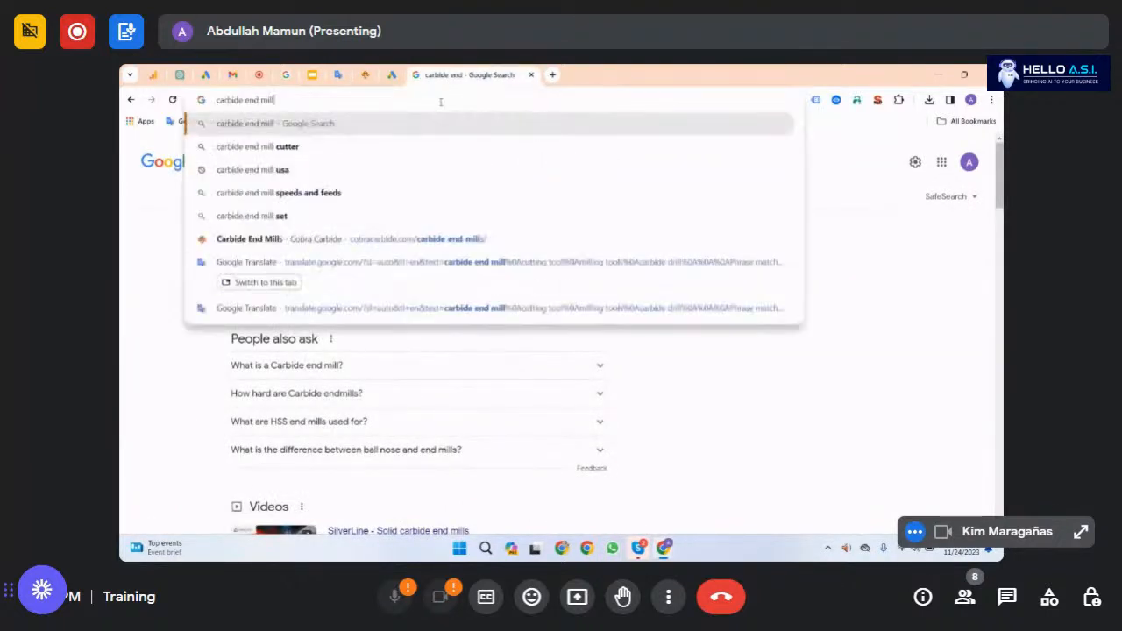
key(Return)
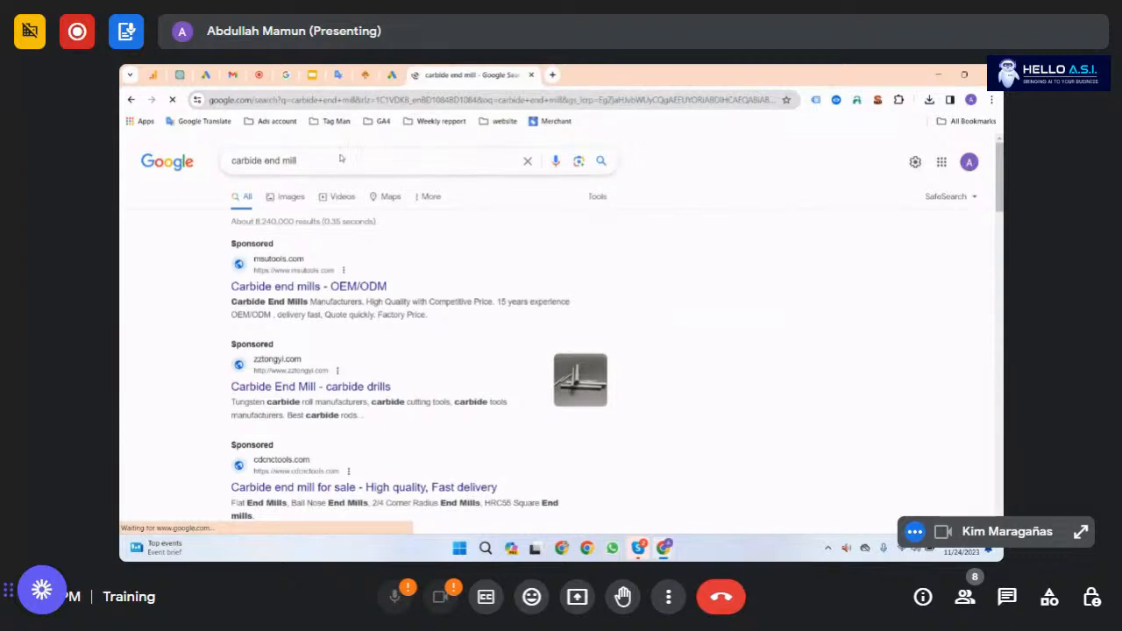
Step: Examine the sponsored and organic results for "carbide end mill" and highlight the full query in the search box
drag(326, 157, 225, 166)
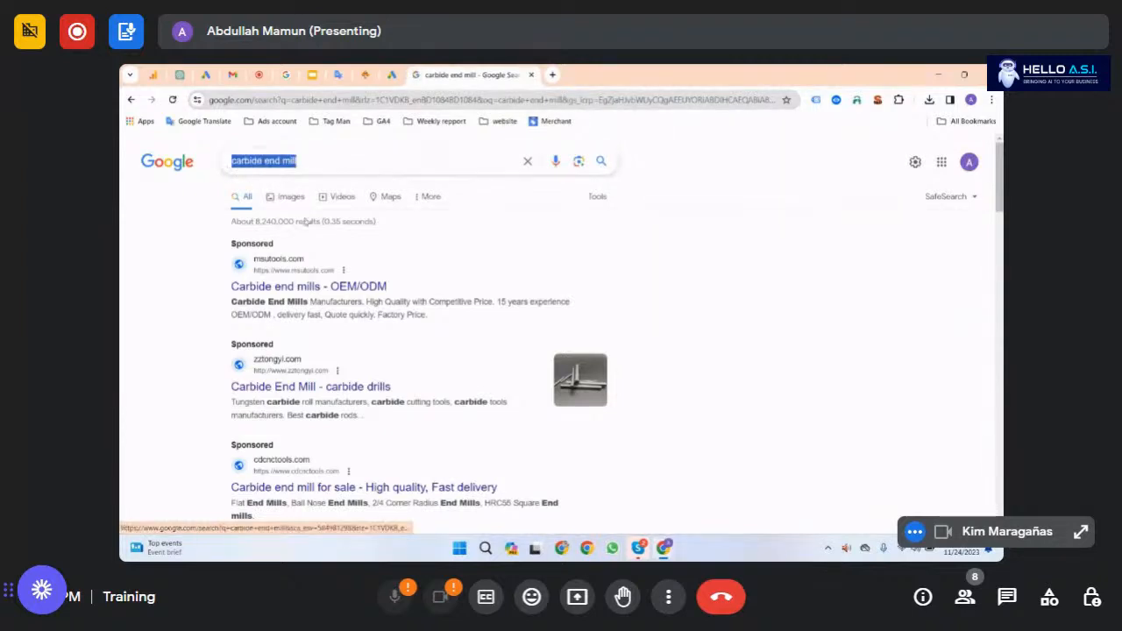
scroll(298, 386, down, 2)
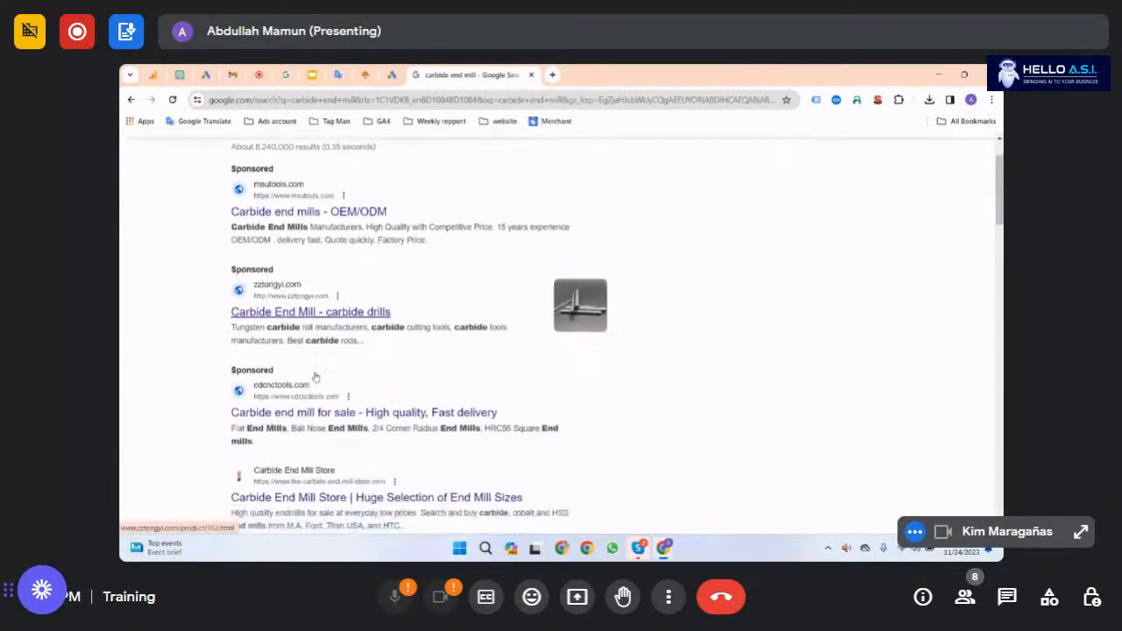
scroll(286, 274, up, 2)
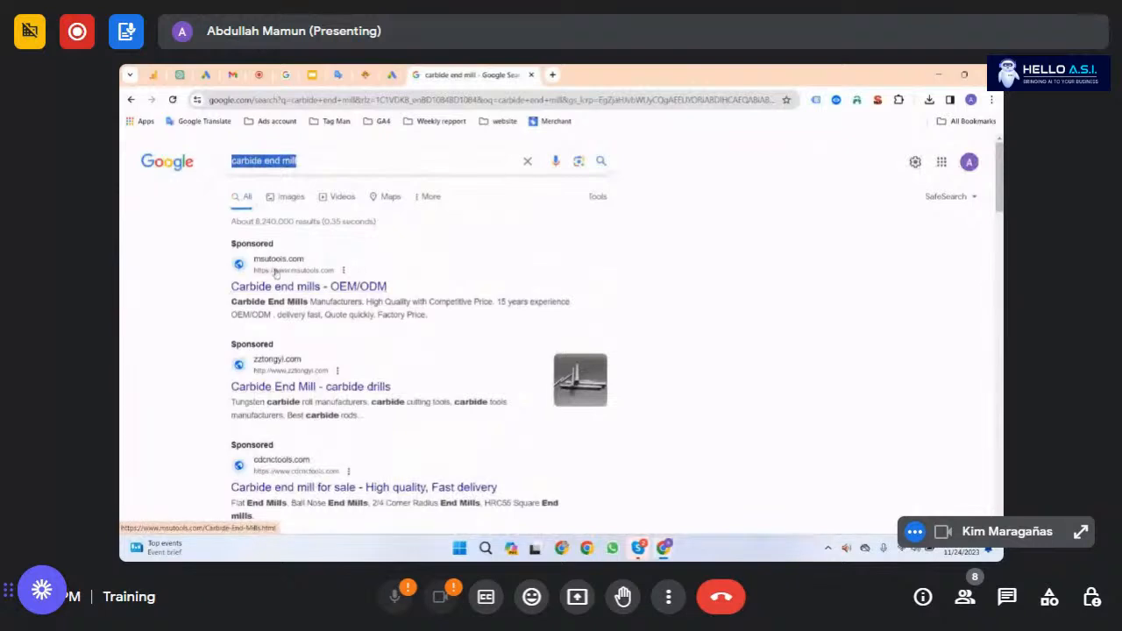
scroll(265, 349, down, 2)
scroll(266, 349, down, 2)
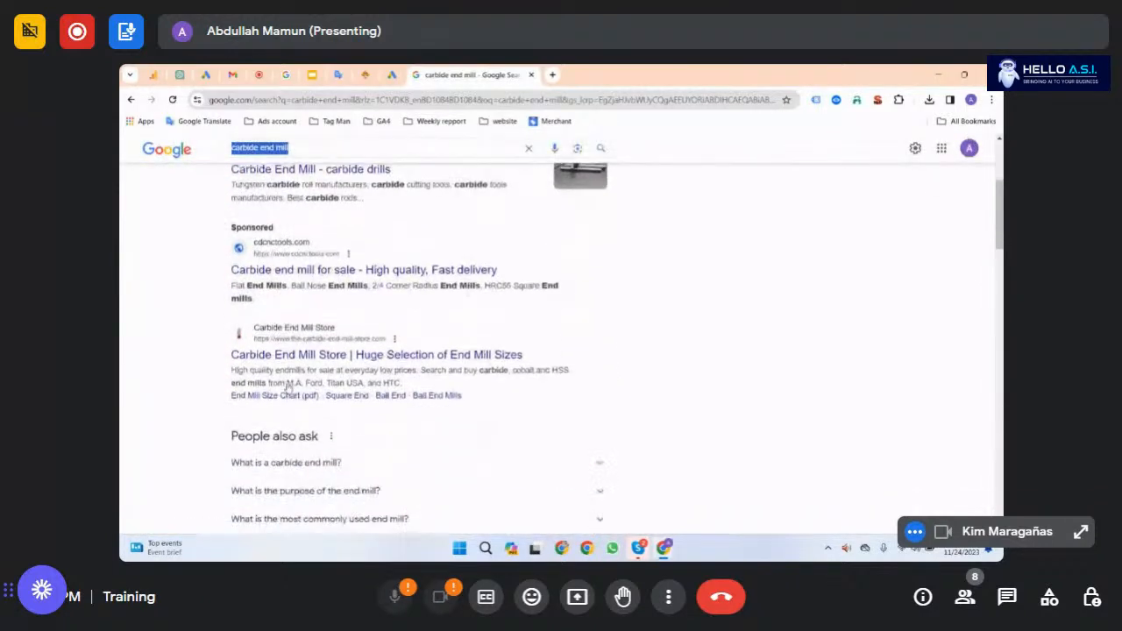
scroll(306, 325, up, 3)
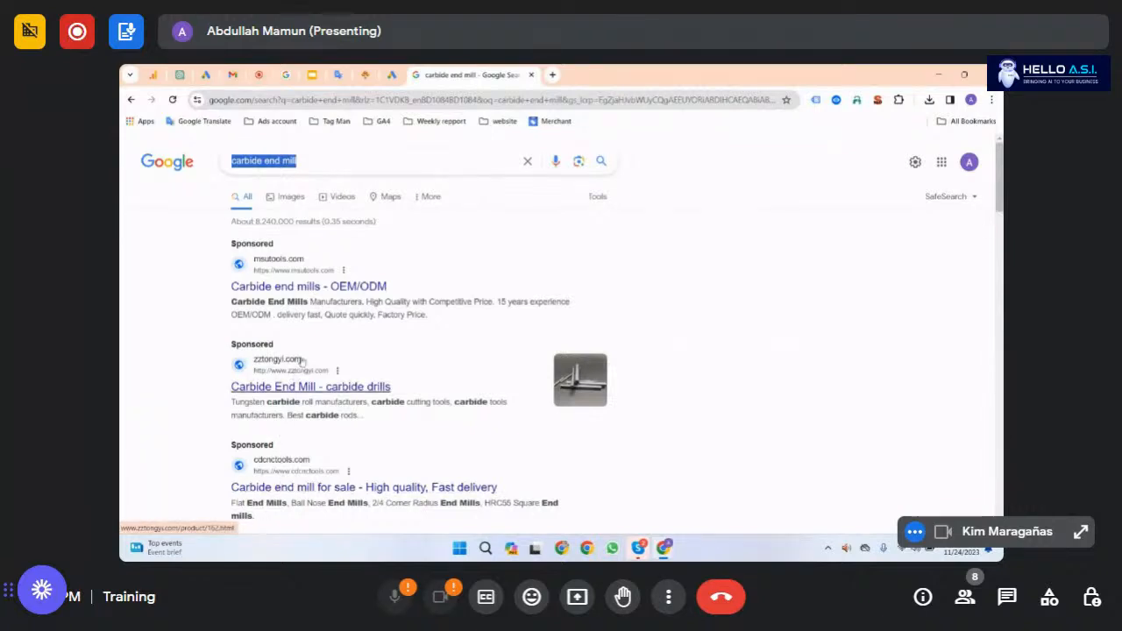
click(319, 161)
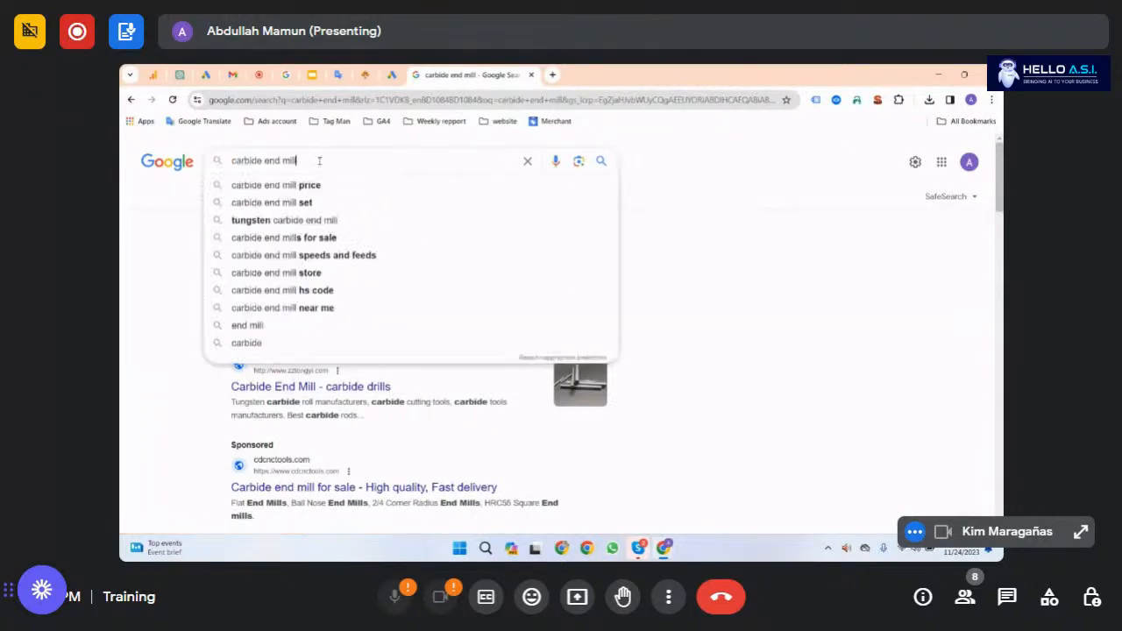
drag(324, 162, 222, 163)
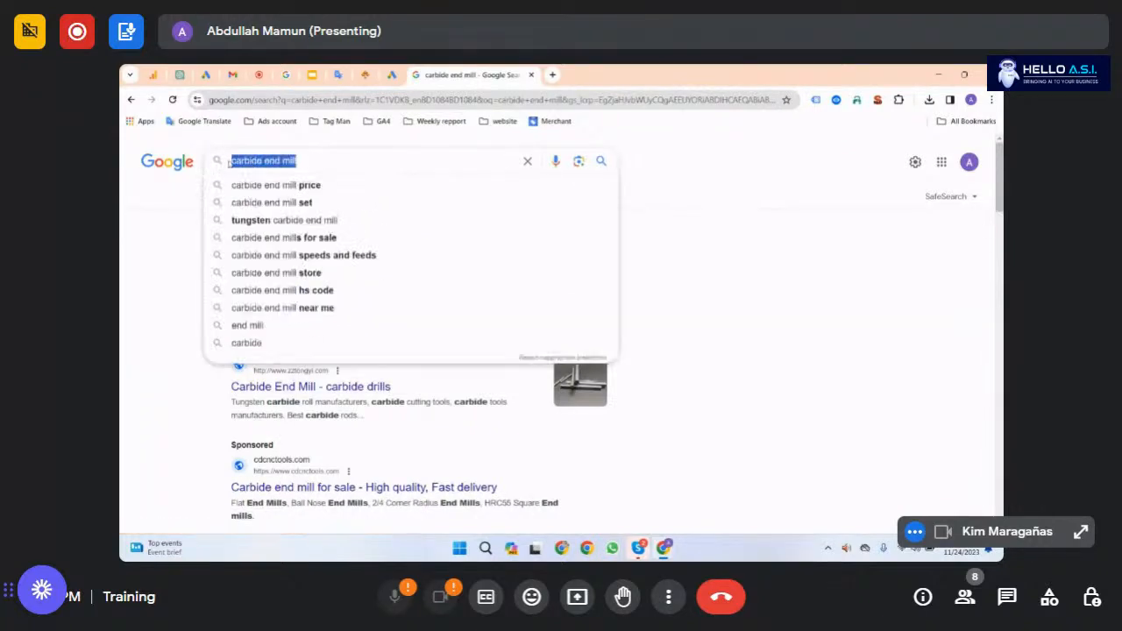
Step: Return to the Google Translate notes and highlight the three match type lines, followed by the four-keyword list
click(298, 163)
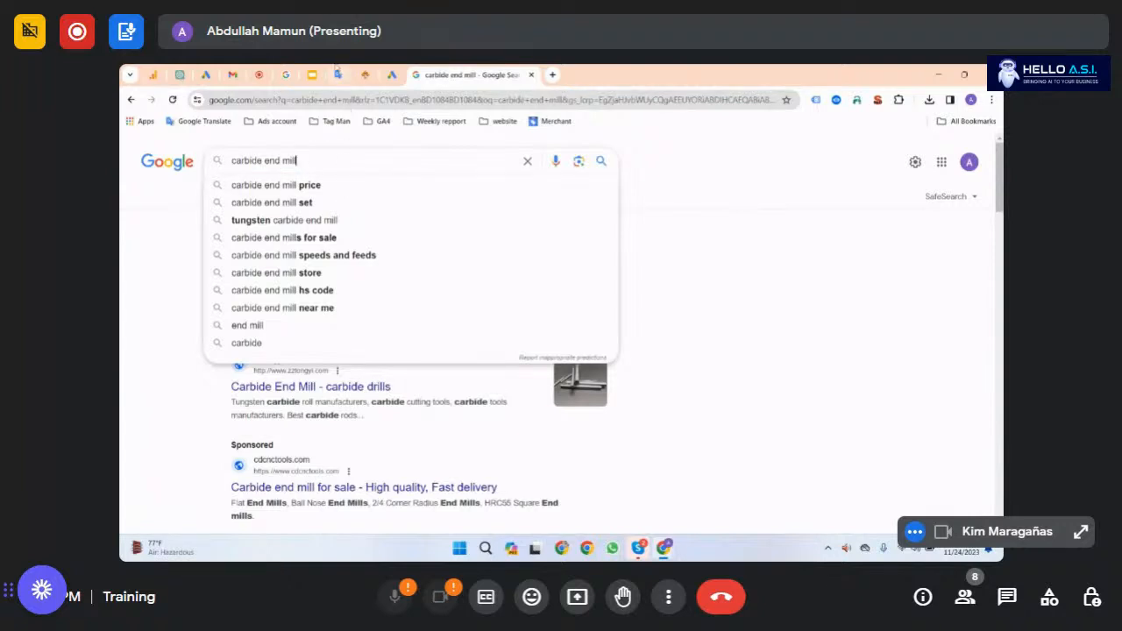
click(339, 74)
drag(355, 382, 180, 353)
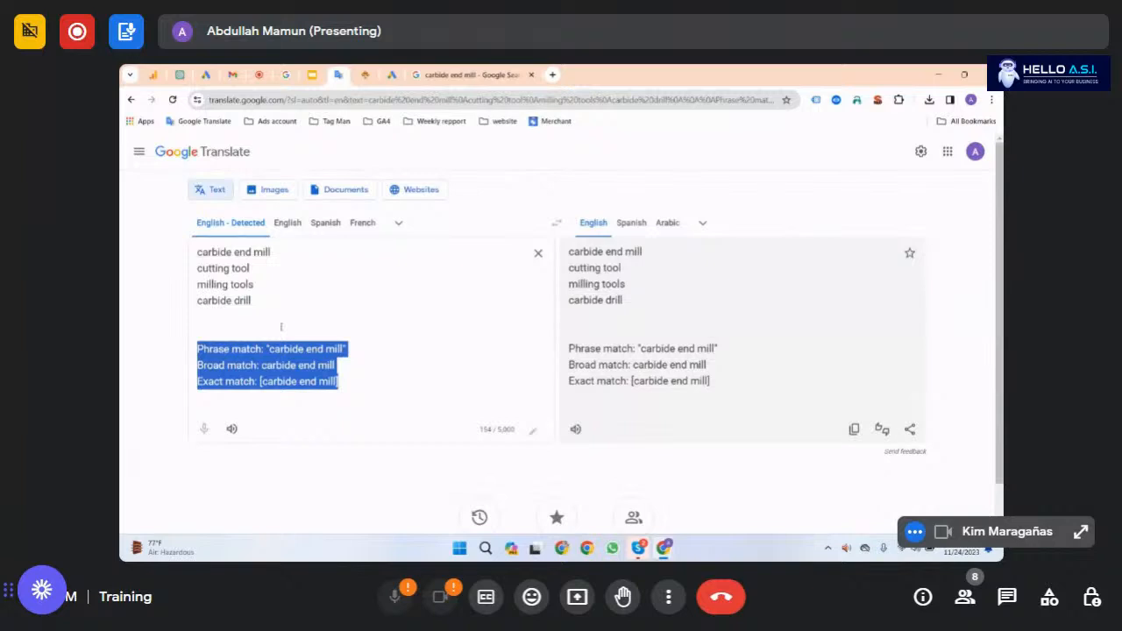
click(281, 327)
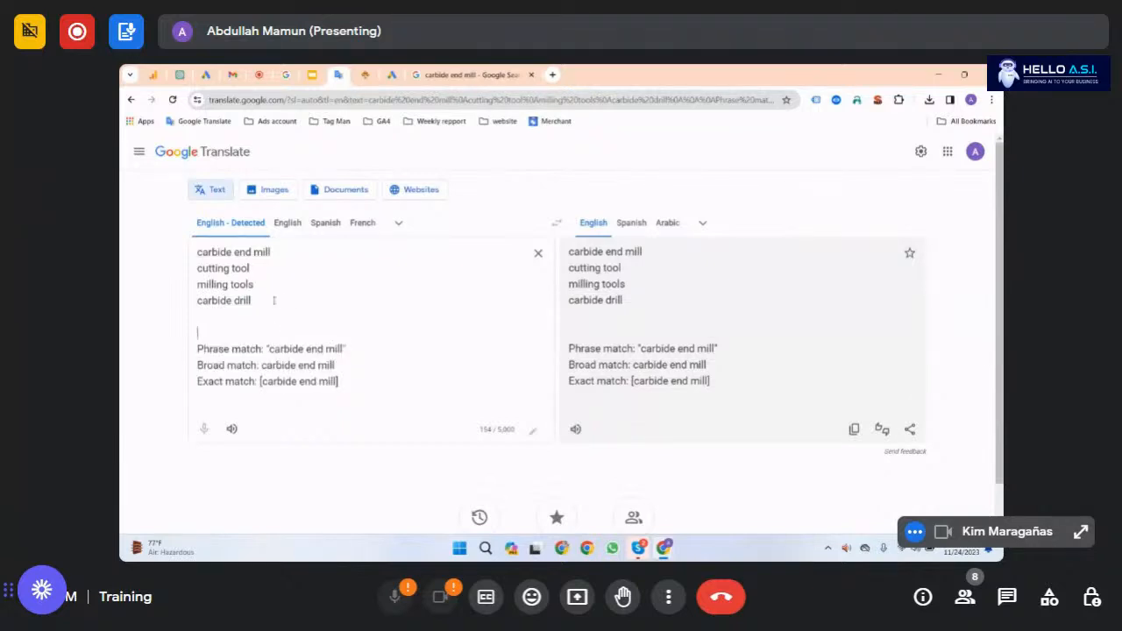
drag(273, 300, 123, 188)
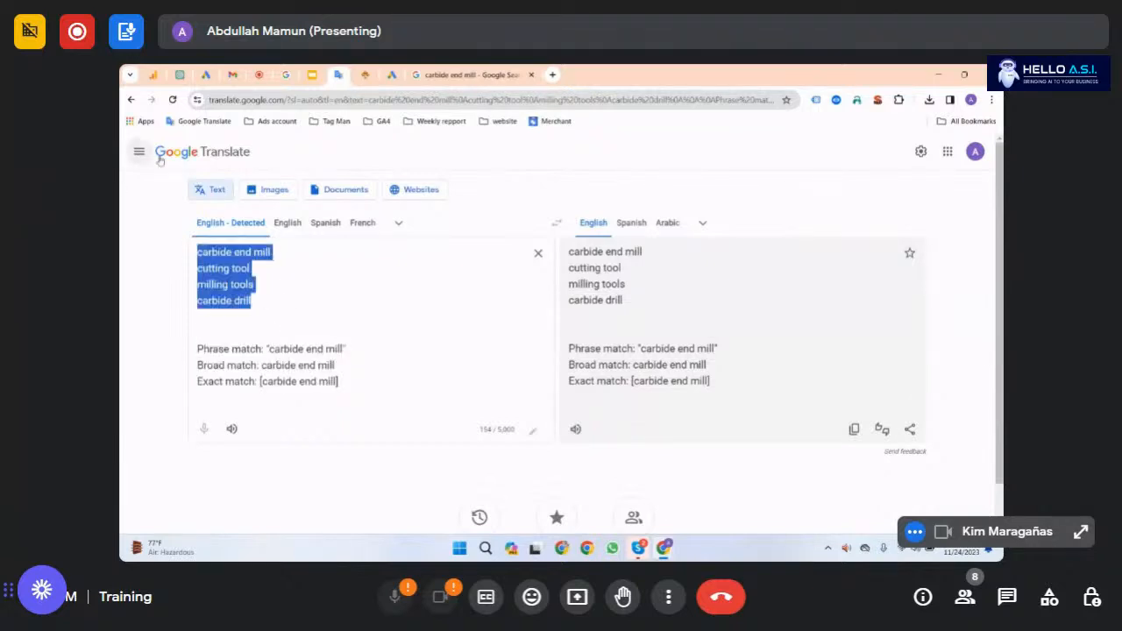
Step: Switch to the Google Ads campaign draft, copy the four entered keywords and highlight the ad's Final URL
click(392, 74)
drag(377, 409, 309, 379)
key(ctrl+c)
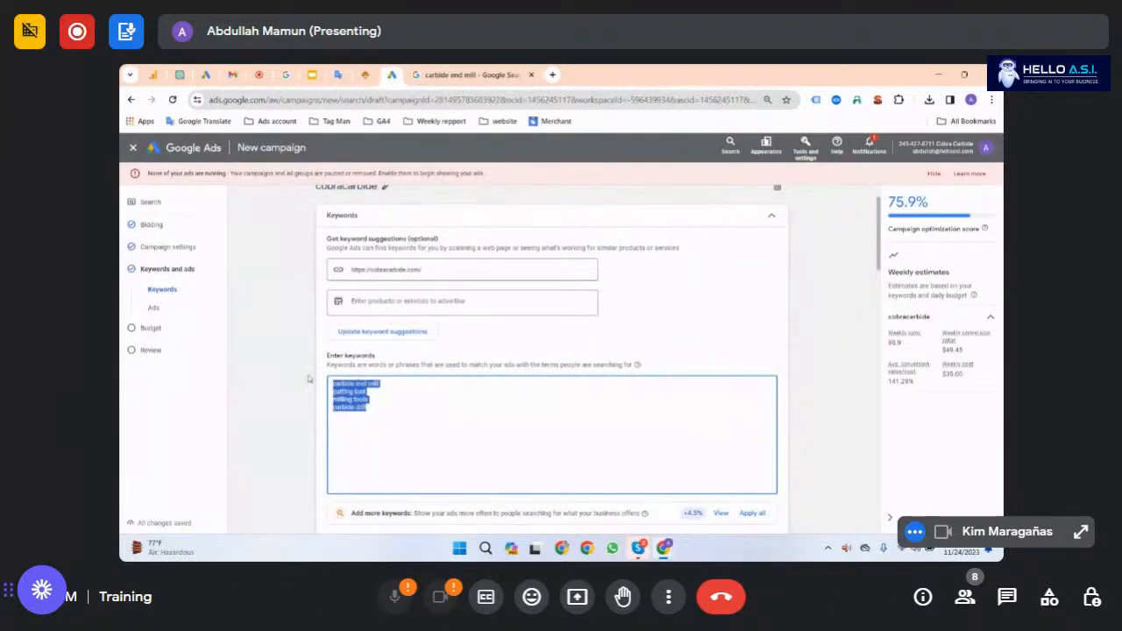
scroll(450, 382, down, 1)
scroll(514, 380, down, 2)
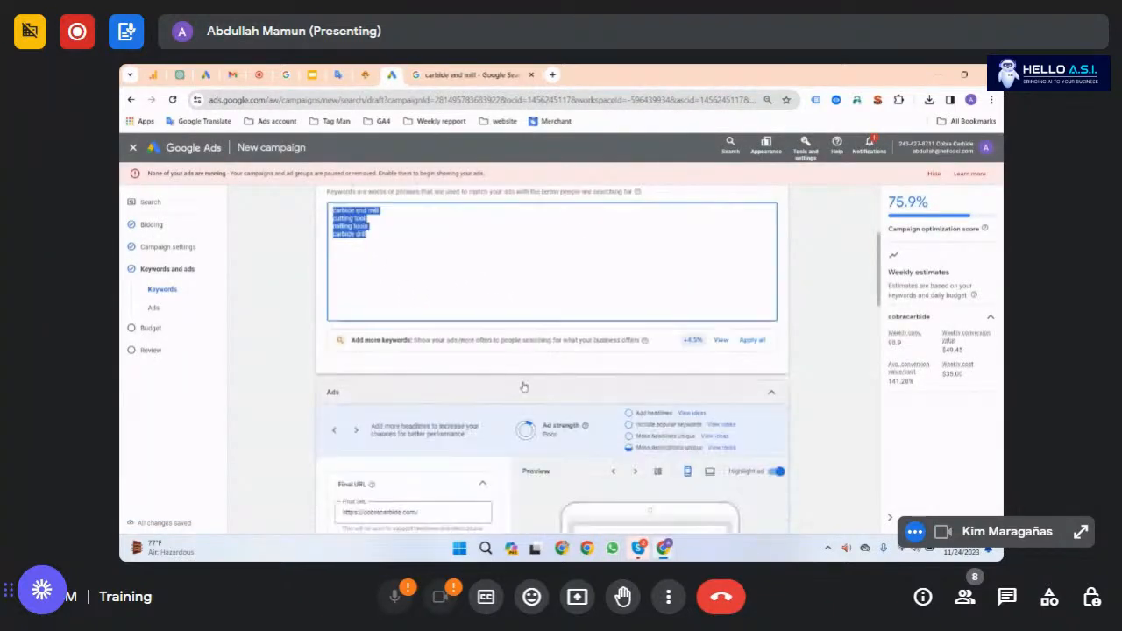
scroll(500, 382, down, 2)
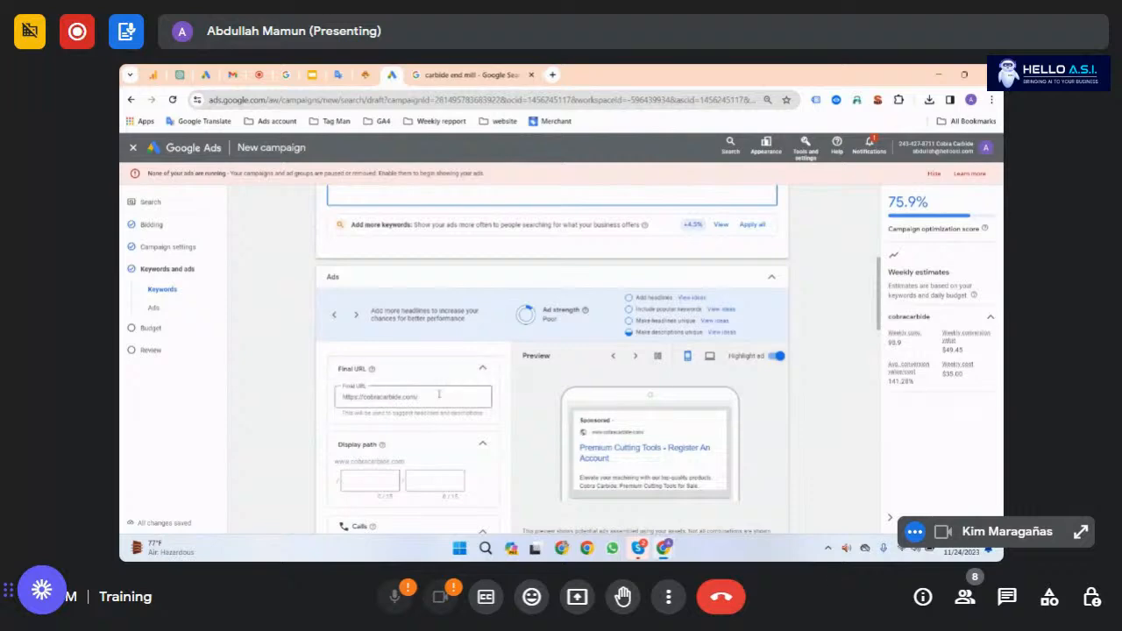
triple_click(330, 391)
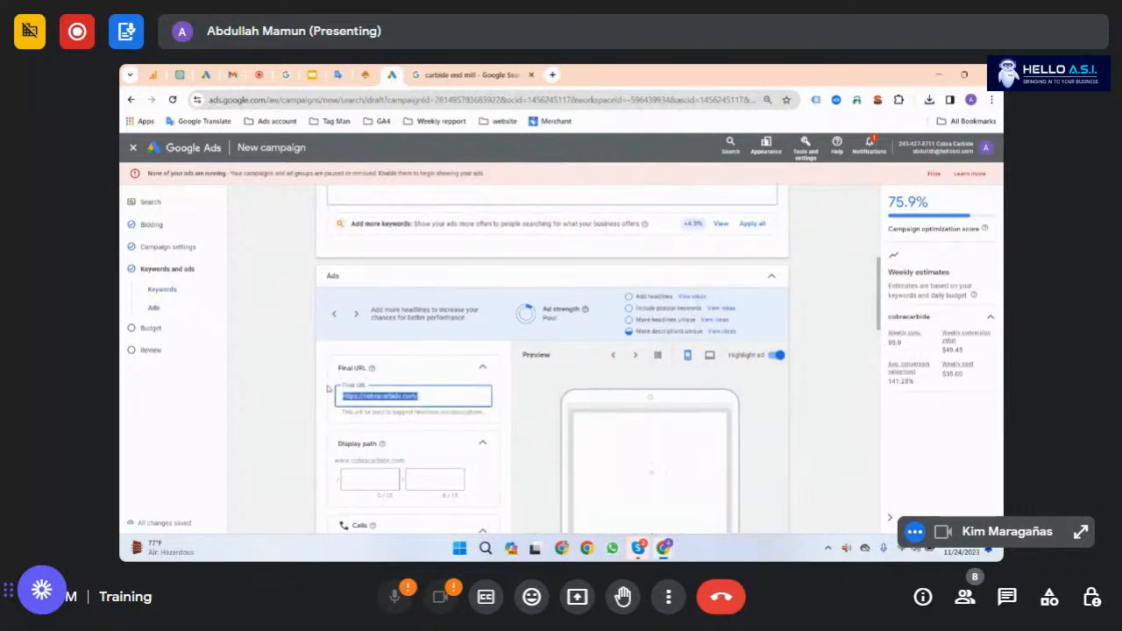
scroll(377, 416, down, 1)
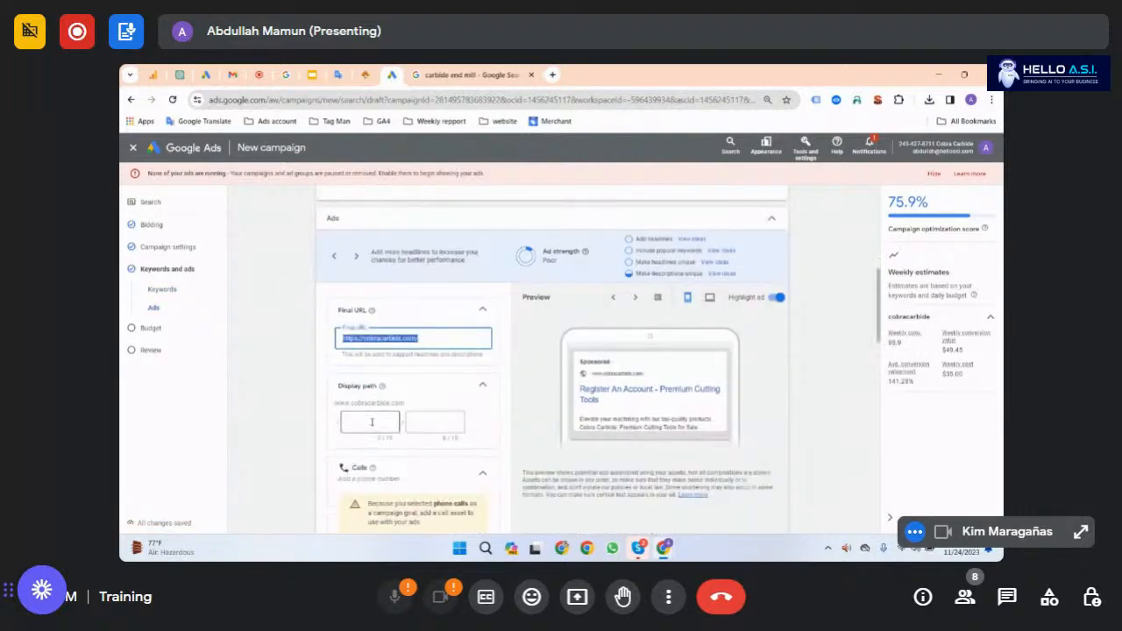
Step: Paste the copied keyword list into the browser address of the "carbide end mill" results page
click(465, 74)
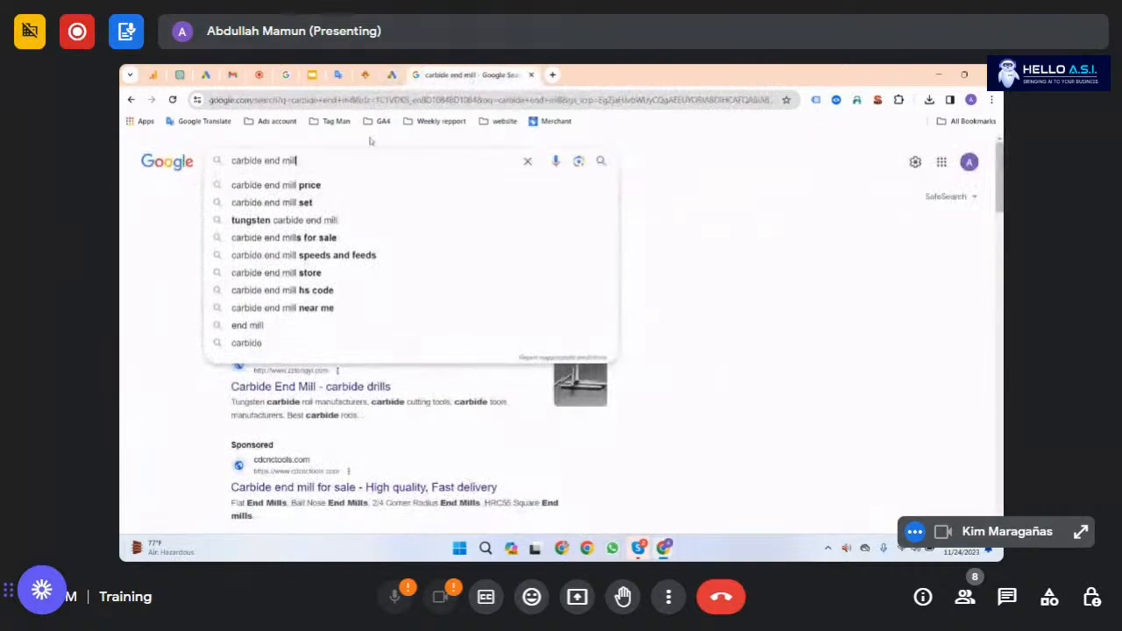
click(673, 220)
click(393, 100)
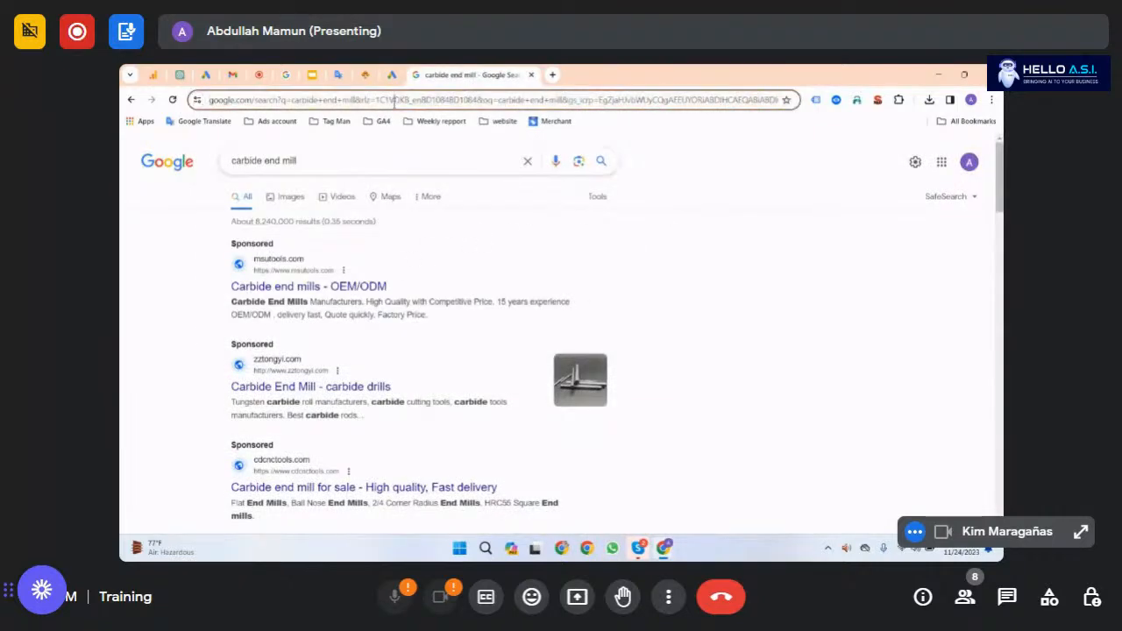
key(ctrl+v)
Step: Open the Turning inserts page on the Cobra Carbide website and highlight the domain and the turning-inserts path in its address
click(365, 75)
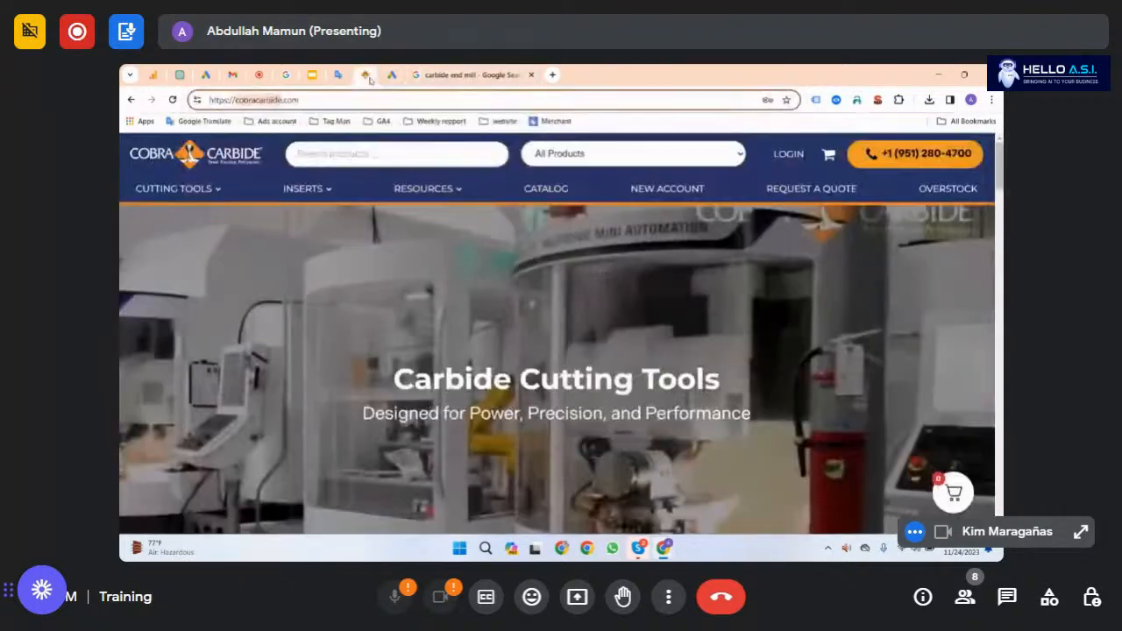
mouse_move(310, 191)
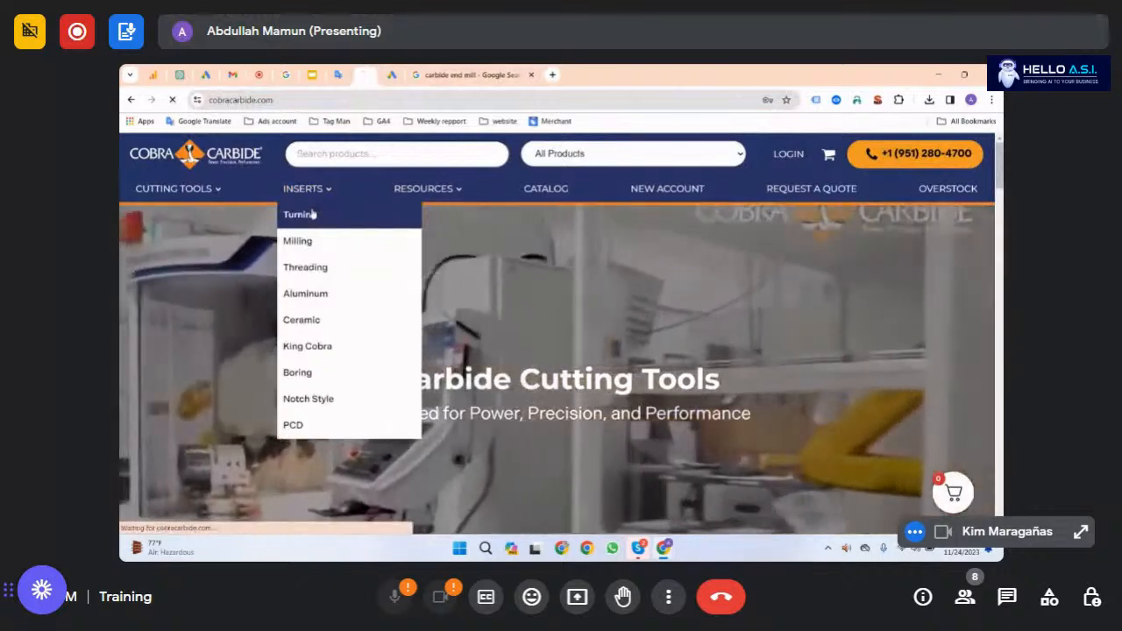
click(311, 215)
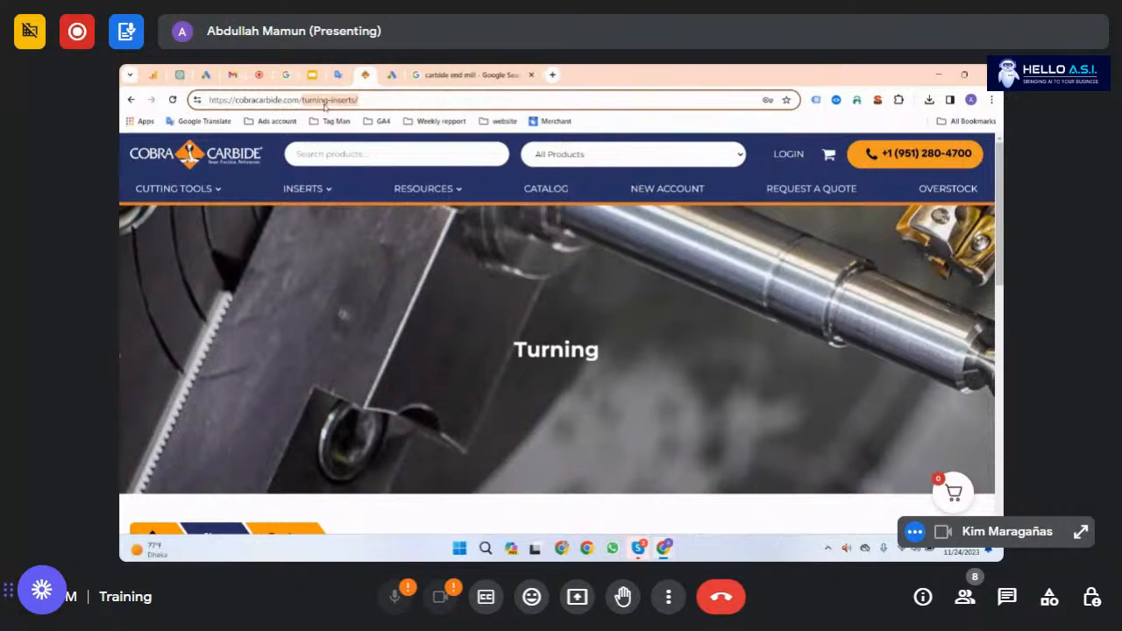
click(302, 100)
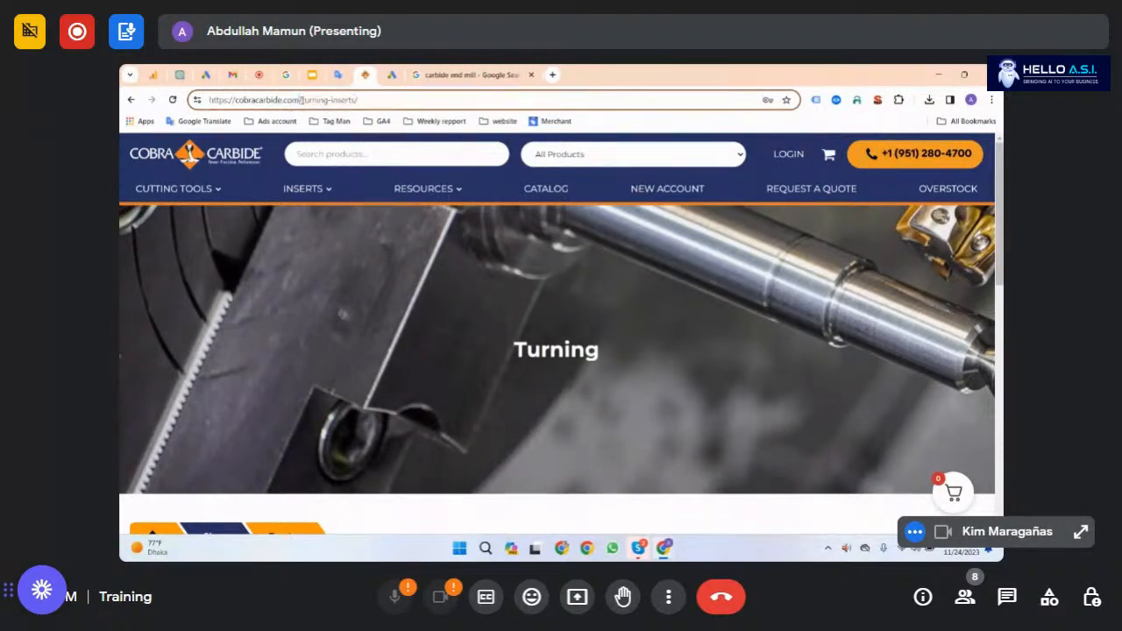
drag(302, 100, 211, 101)
click(364, 98)
drag(364, 98, 292, 99)
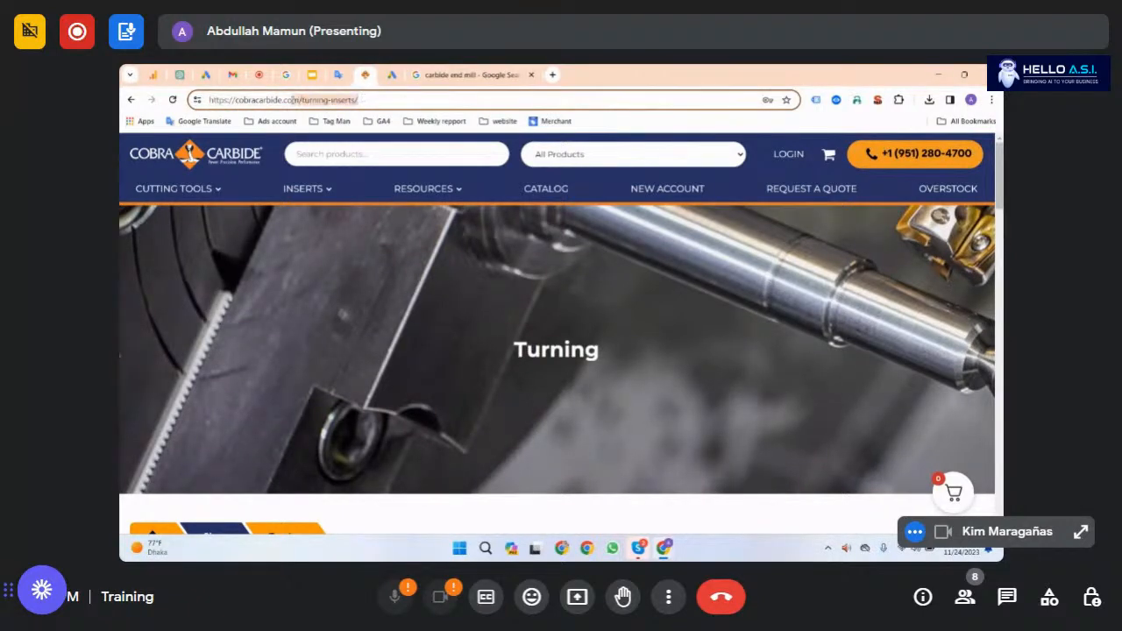
Step: Check the ad's empty display path fields in Google Ads and copy "cutting tool" from the Google Translate notes
click(392, 74)
click(422, 424)
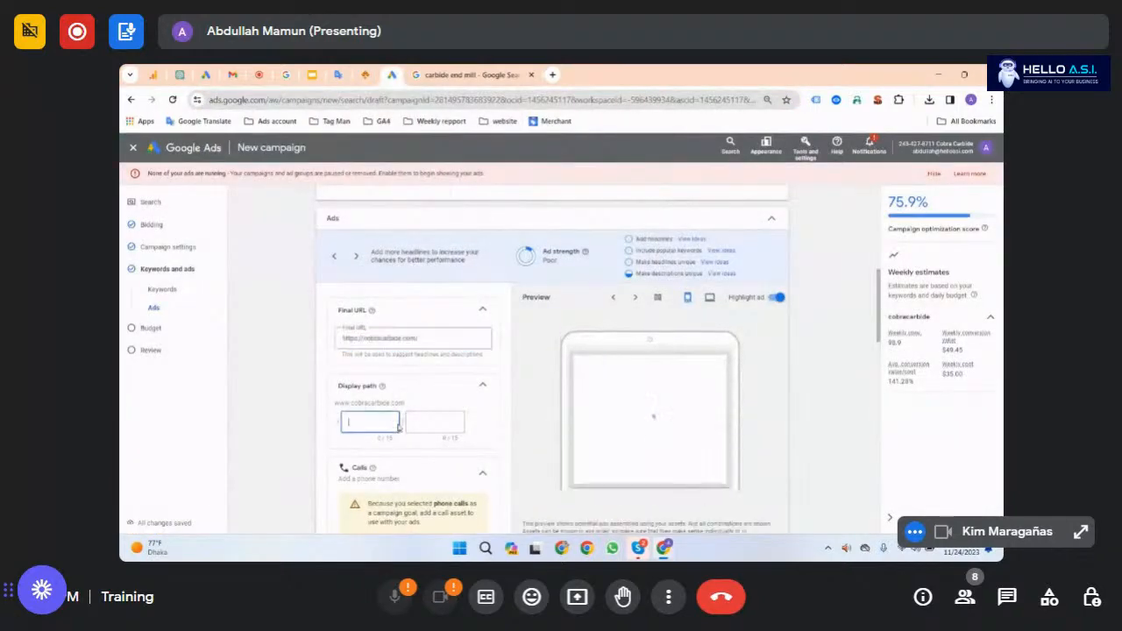
click(372, 422)
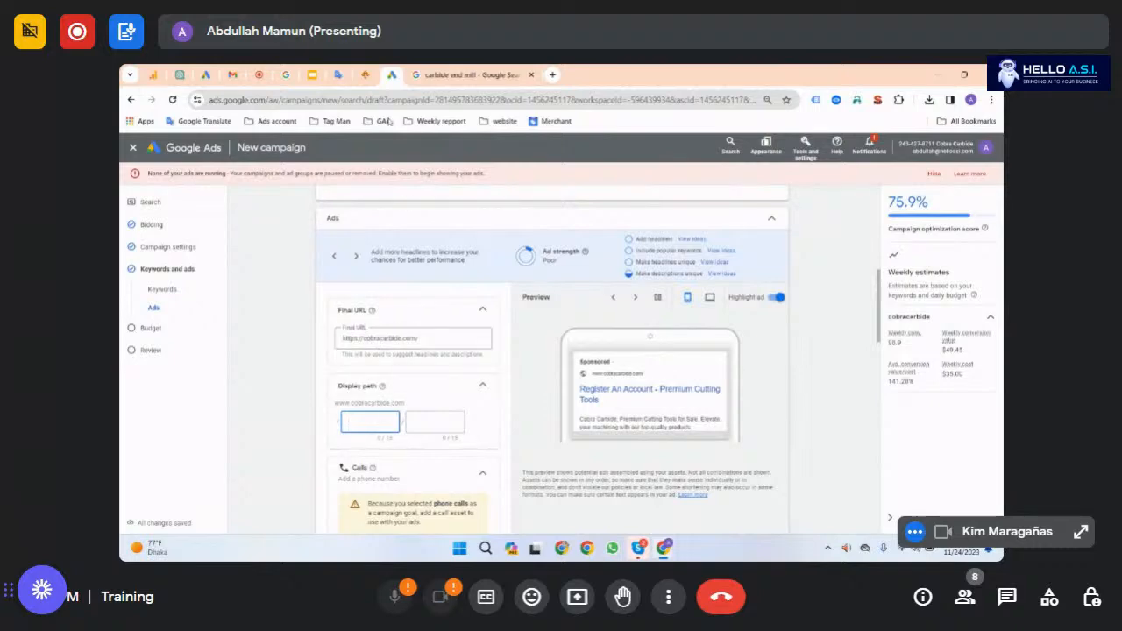
click(339, 74)
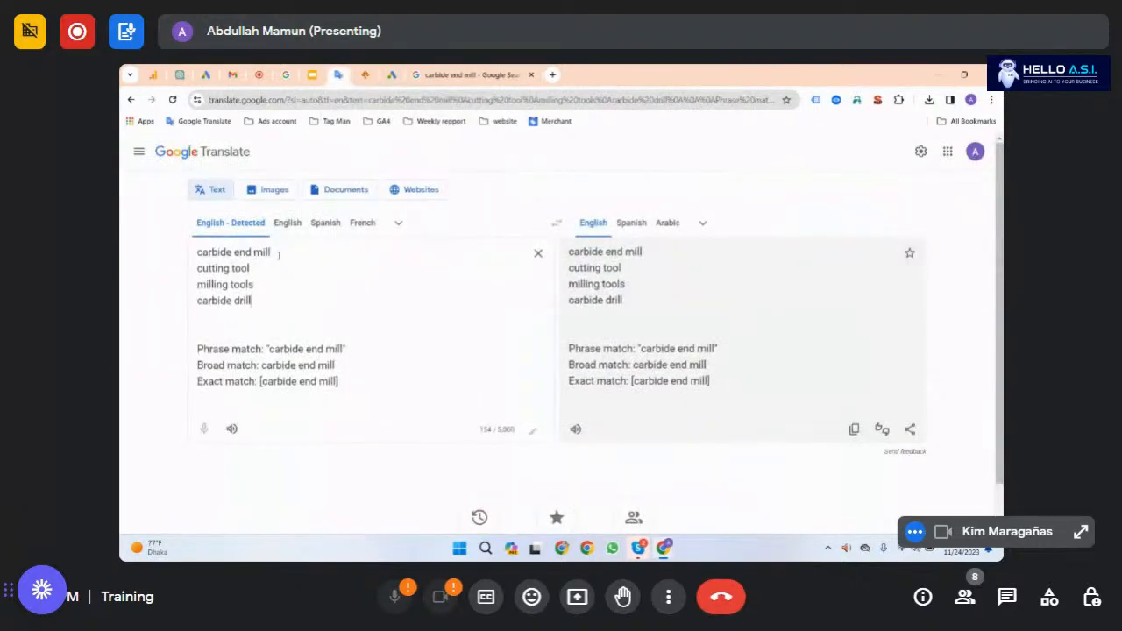
drag(268, 273, 192, 279)
drag(268, 271, 182, 272)
key(ctrl+c)
Step: Fill the ad's display path in Google Ads with "cutting" in the first field and "tool" in the second
click(365, 75)
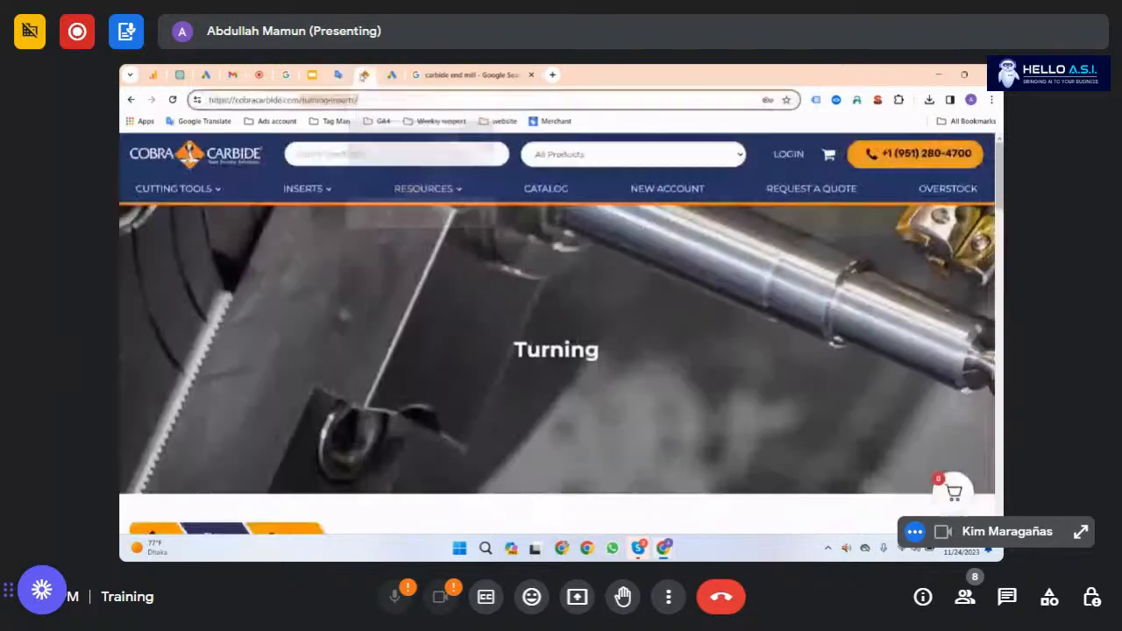
click(392, 74)
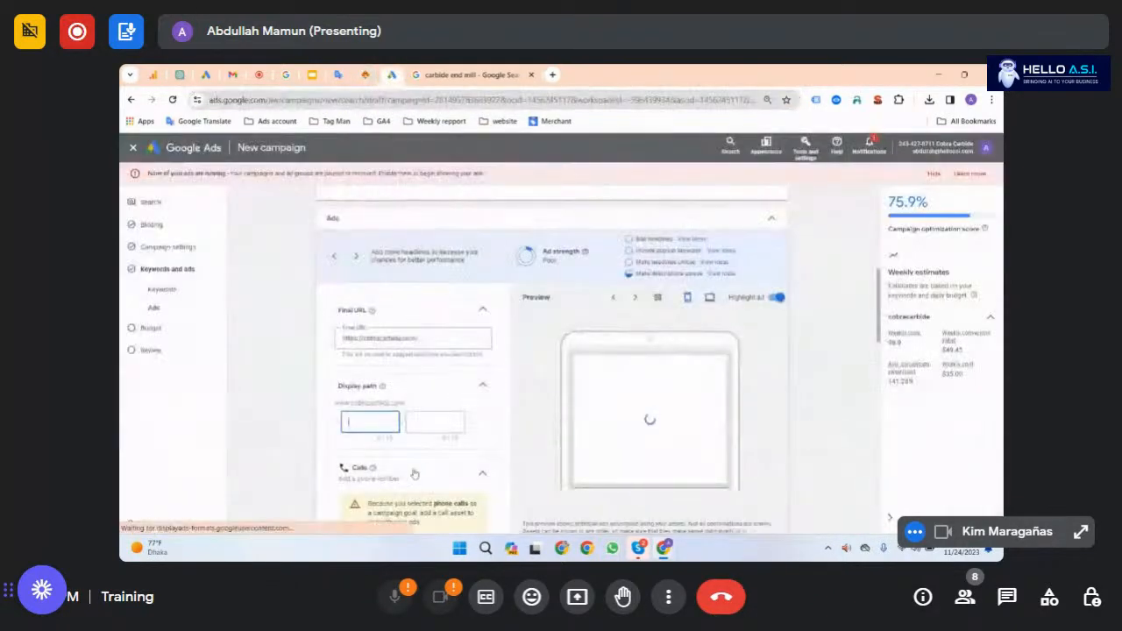
key(ctrl+v)
double_click(375, 421)
key(ctrl+x)
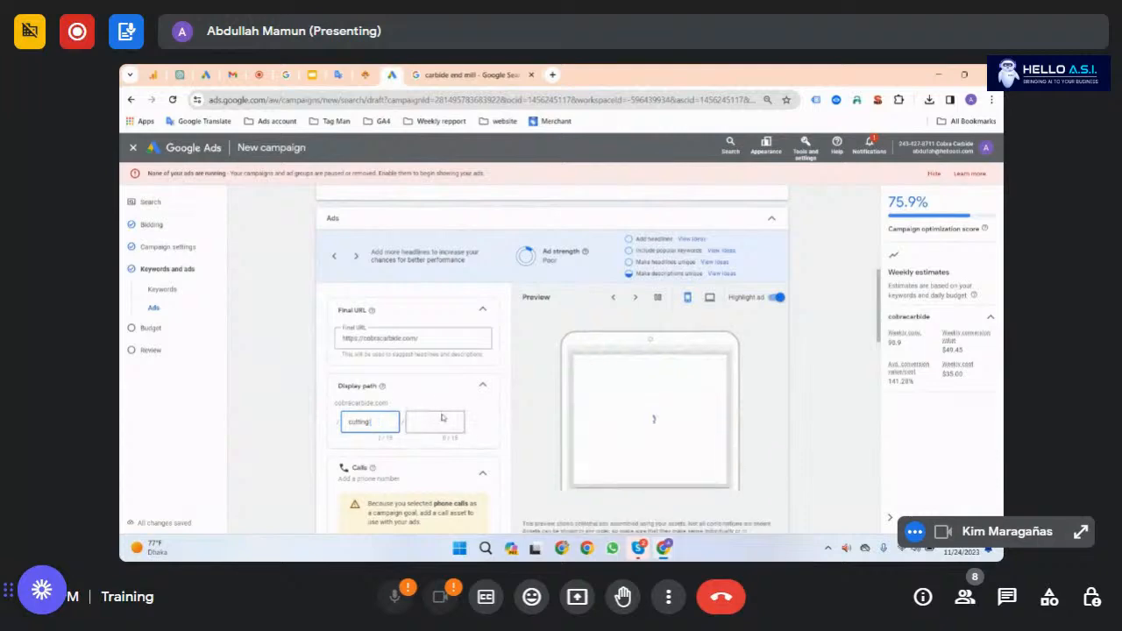
click(435, 421)
key(ctrl+v)
Step: Try to replace the turning-inserts path in the Cobra Carbide page address with "cutting tool" copied from the notes
click(465, 75)
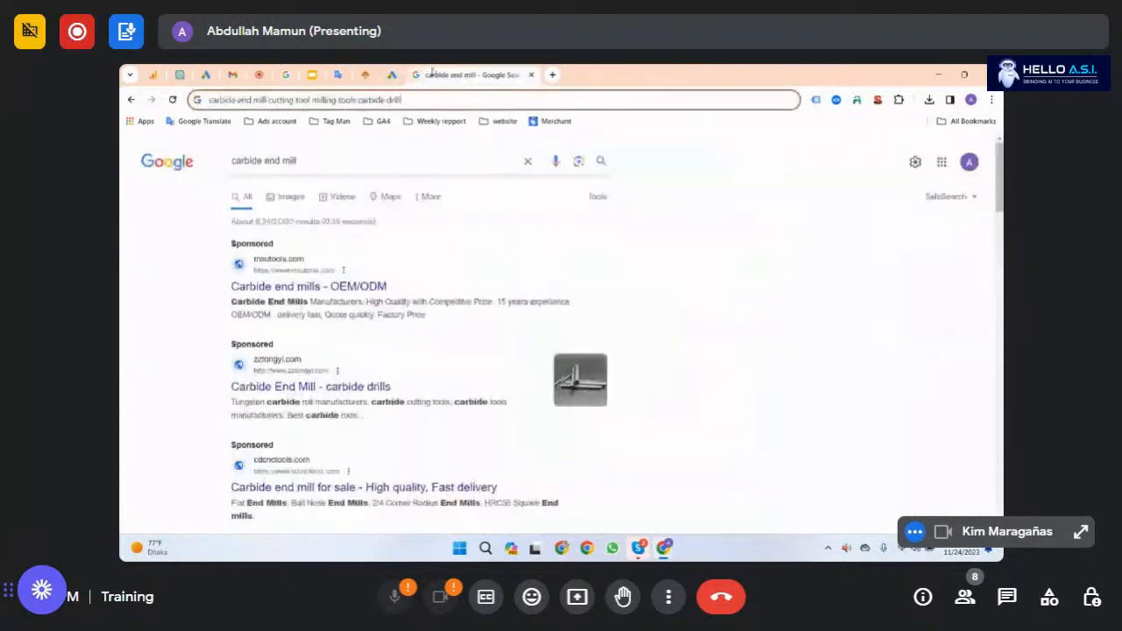
click(364, 75)
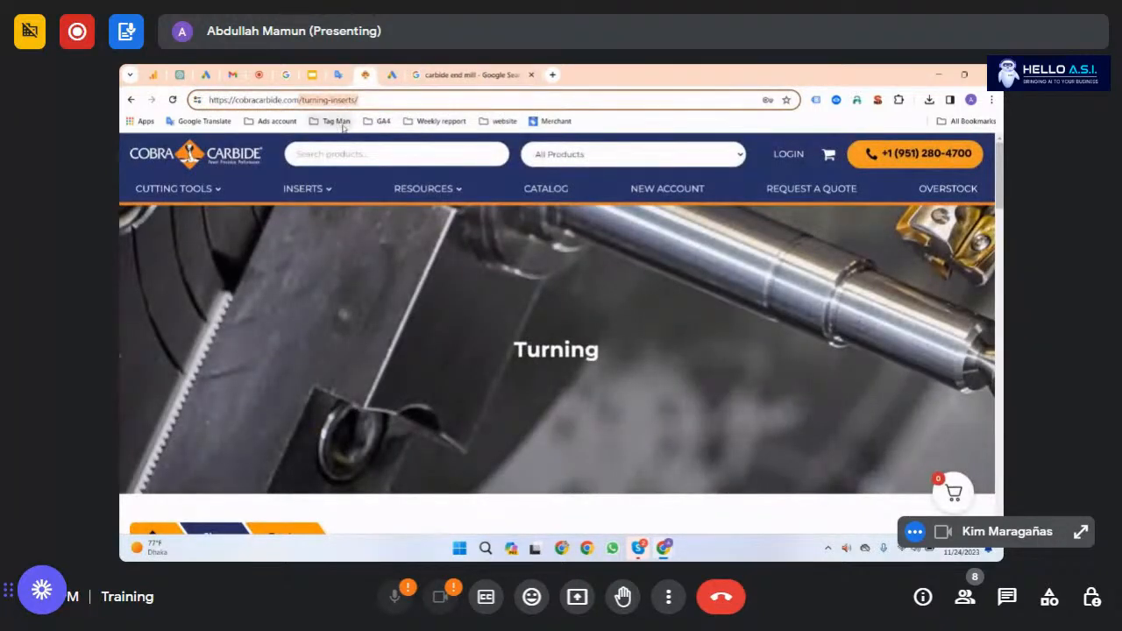
click(348, 100)
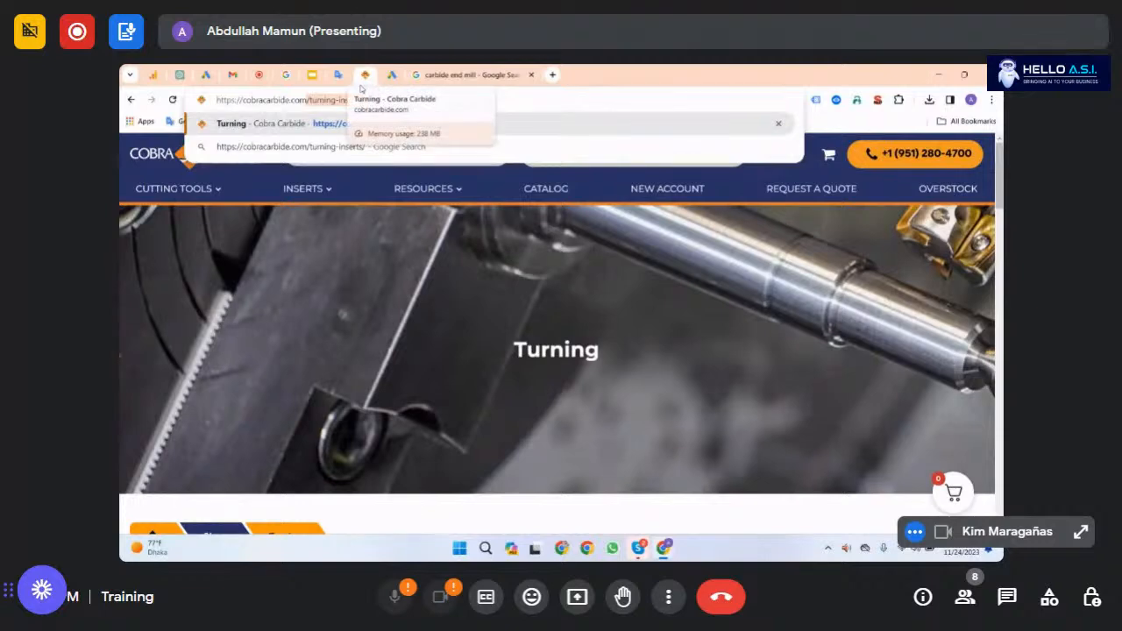
click(339, 74)
drag(260, 274, 171, 272)
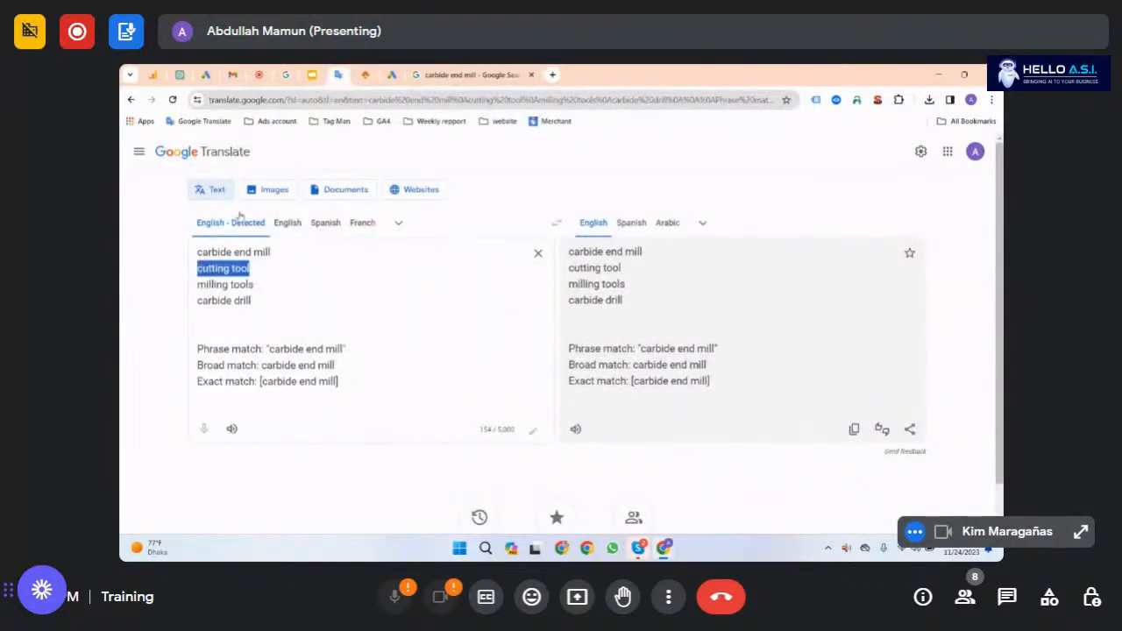
click(366, 75)
key(ctrl+v)
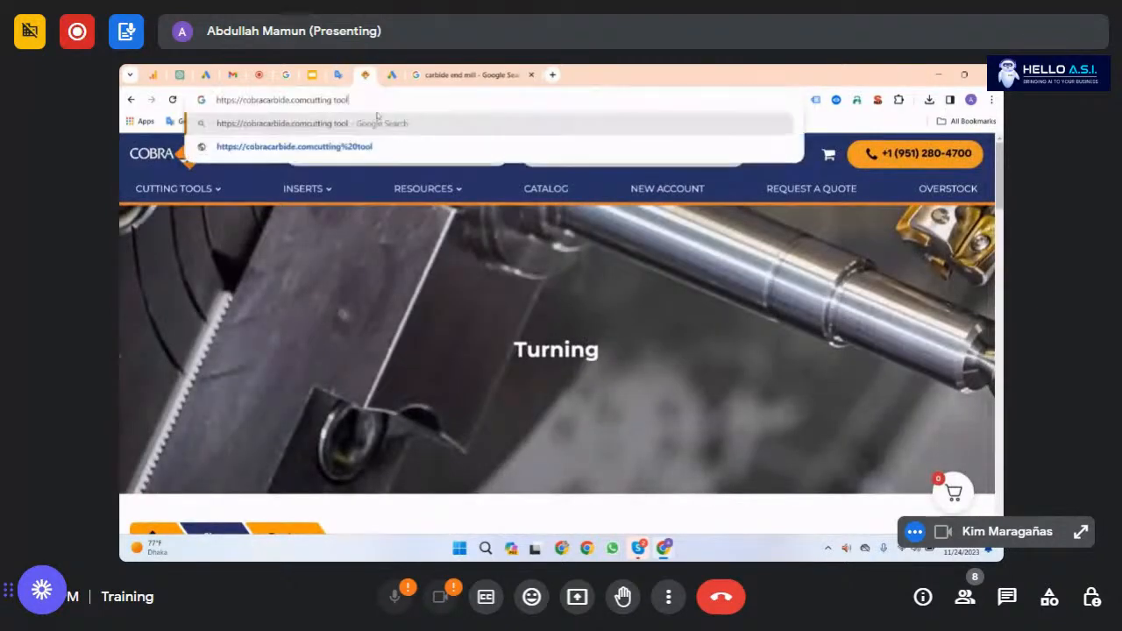
key(ctrl+z)
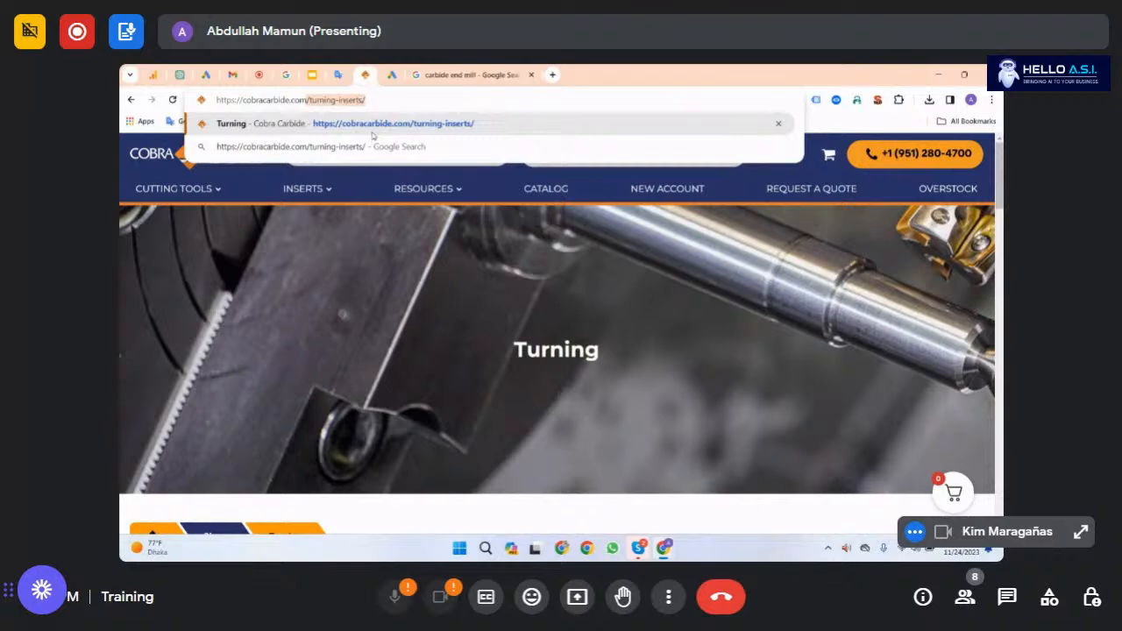
Step: Erase "turning-inserts/" from the Cobra Carbide page address and enter "cutting tool" after the domain's slash
click(392, 105)
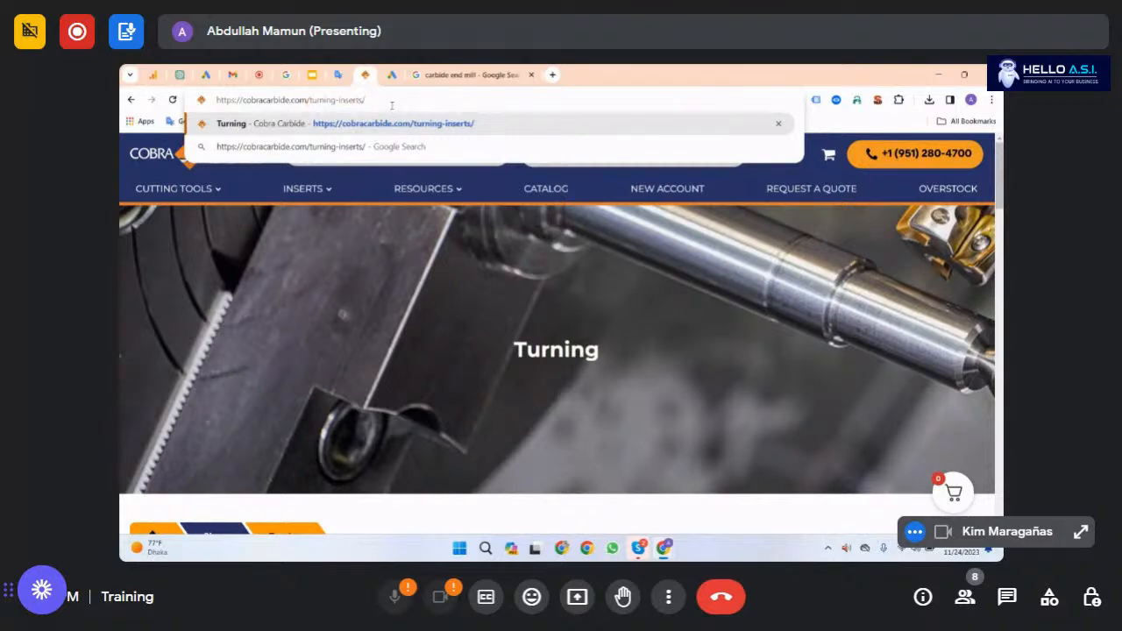
key(BackSpace)
key(BackSpace)
key(BackSpace)
key(BackSpace)
key(BackSpace)
key(BackSpace)
key(BackSpace)
key(BackSpace)
key(BackSpace)
key(BackSpace)
key(BackSpace)
key(BackSpace)
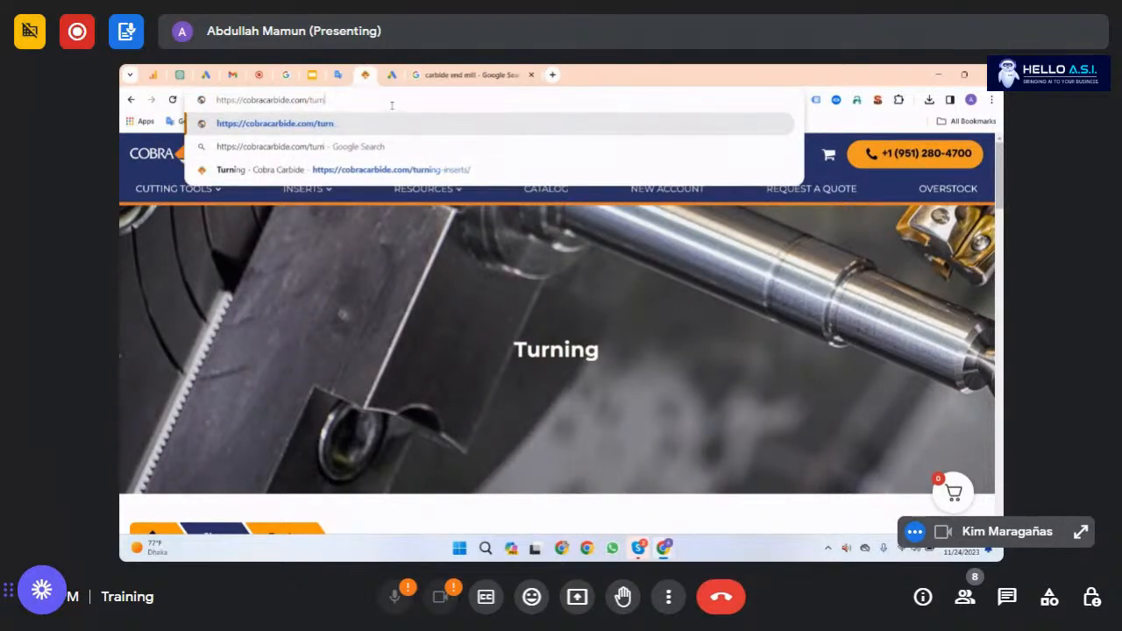
key(BackSpace)
key(BackSpace)
key(BackSpace)
key(BackSpace)
text(cutting tool)
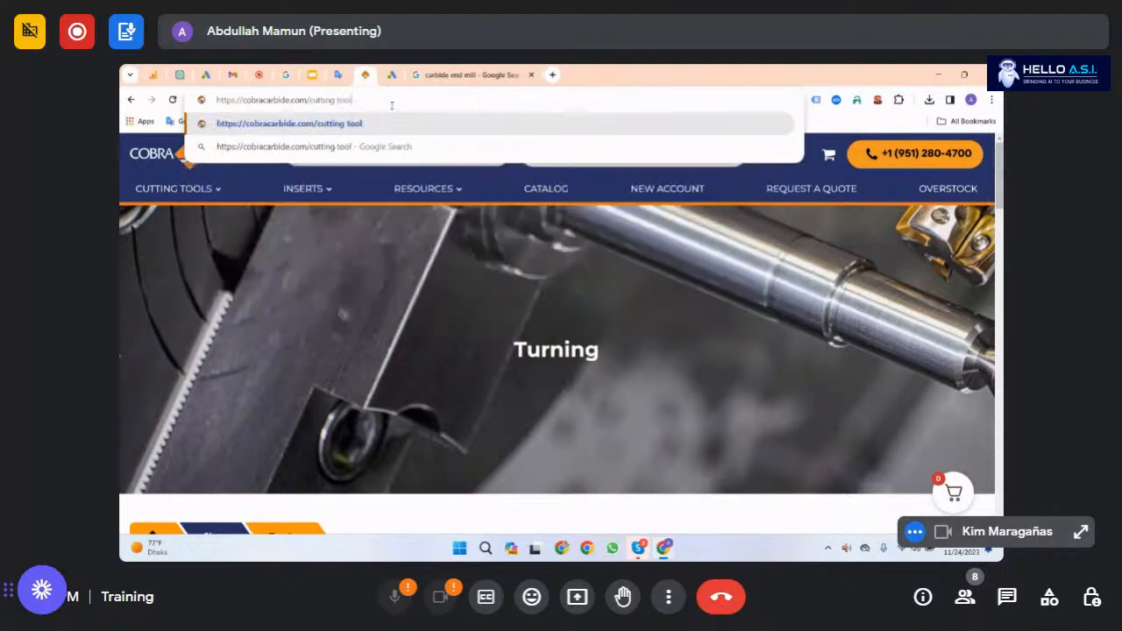
Step: Replace the space in the address path with a hyphen to form cobracarbide.com/cutting-tool and select the whole address
click(339, 101)
key(BackSpace)
text(-)
key(ctrl+a)
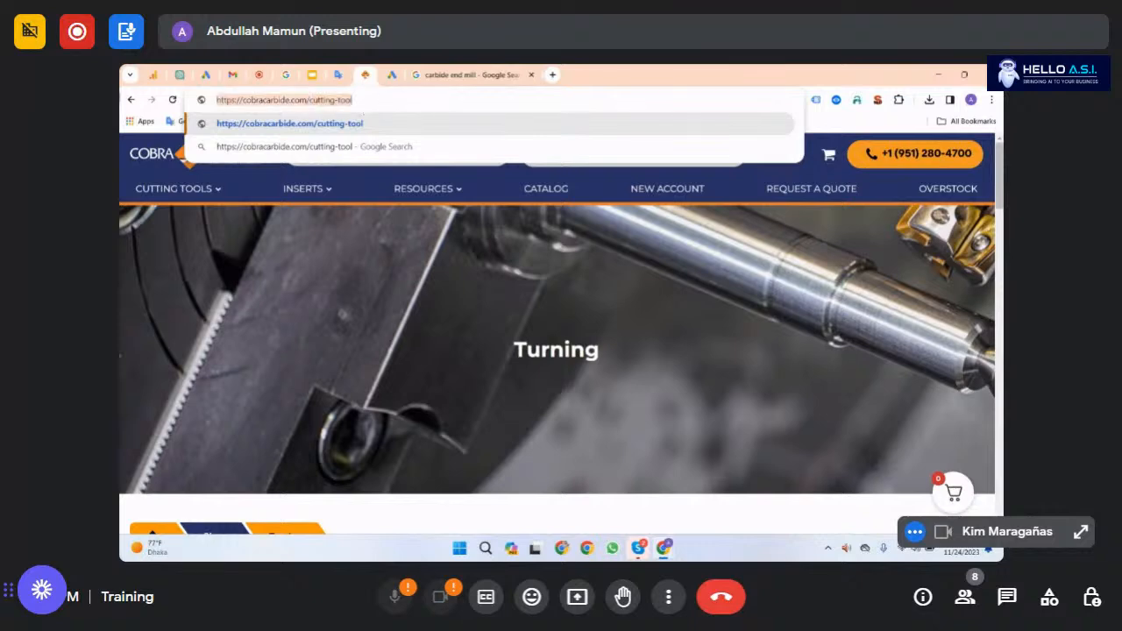
Step: Return to the Google Ads draft and add the first listed phone number as the campaign's call asset
click(390, 74)
scroll(465, 368, down, 3)
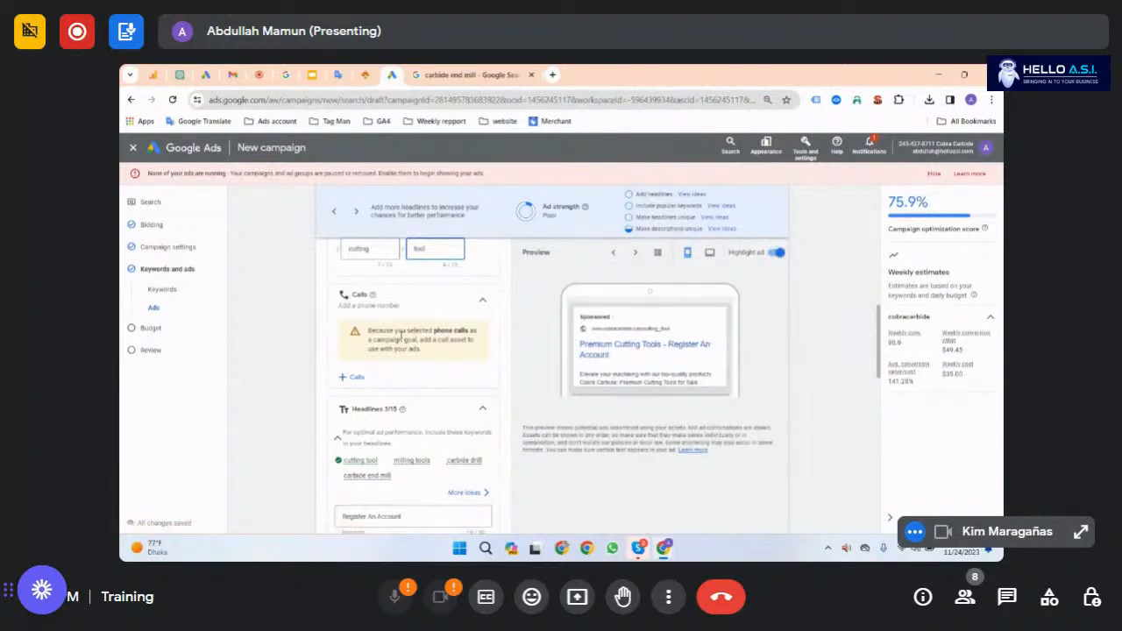
click(352, 377)
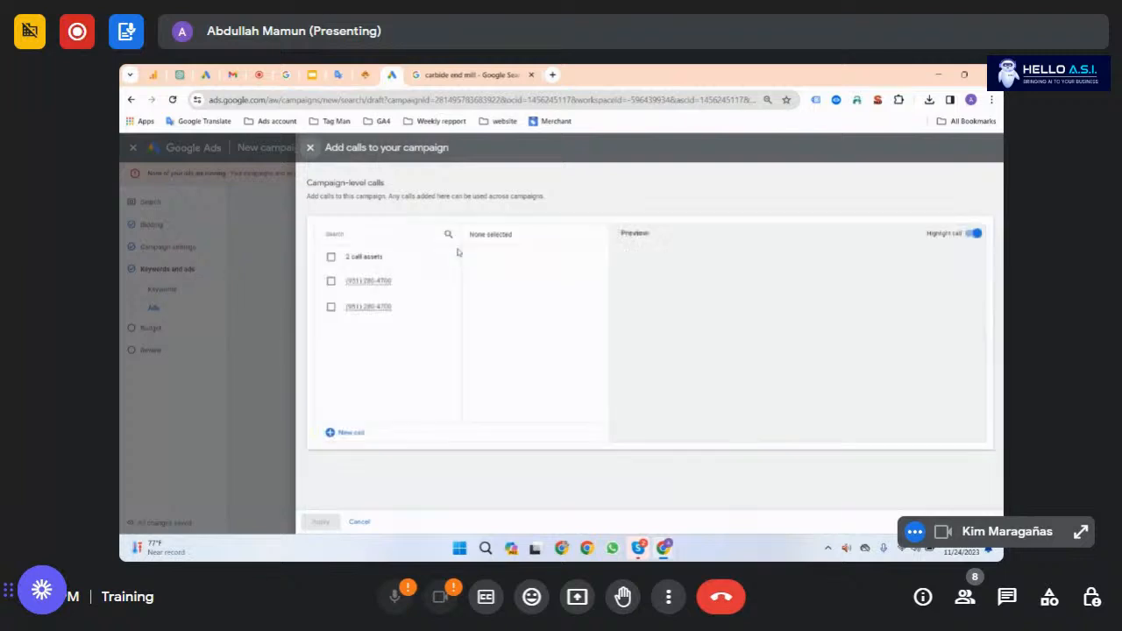
click(397, 287)
click(320, 521)
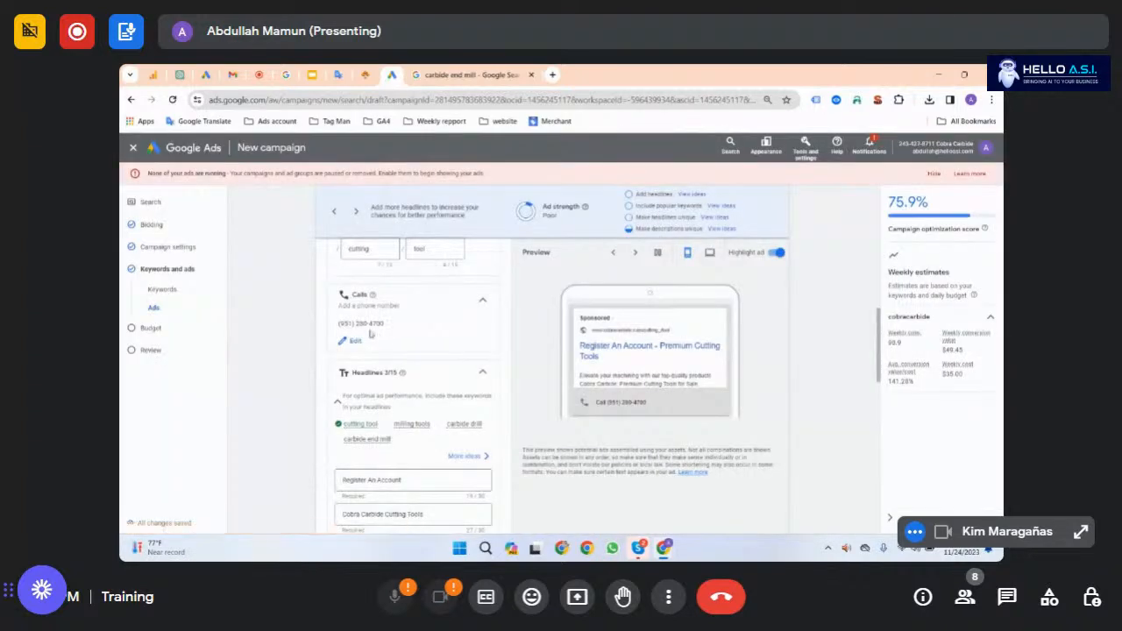
Step: Examine the ad's headline, description, sitelink and callout sections, and select the text of the first headline, "Register An Account"
scroll(383, 334, down, 1)
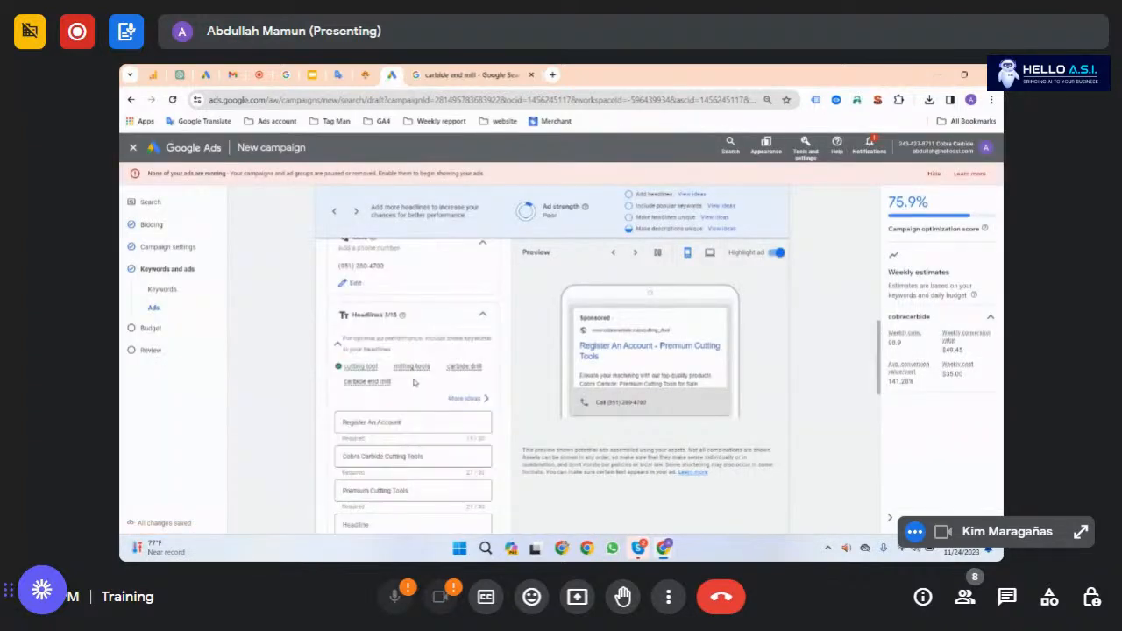
scroll(386, 422, down, 1)
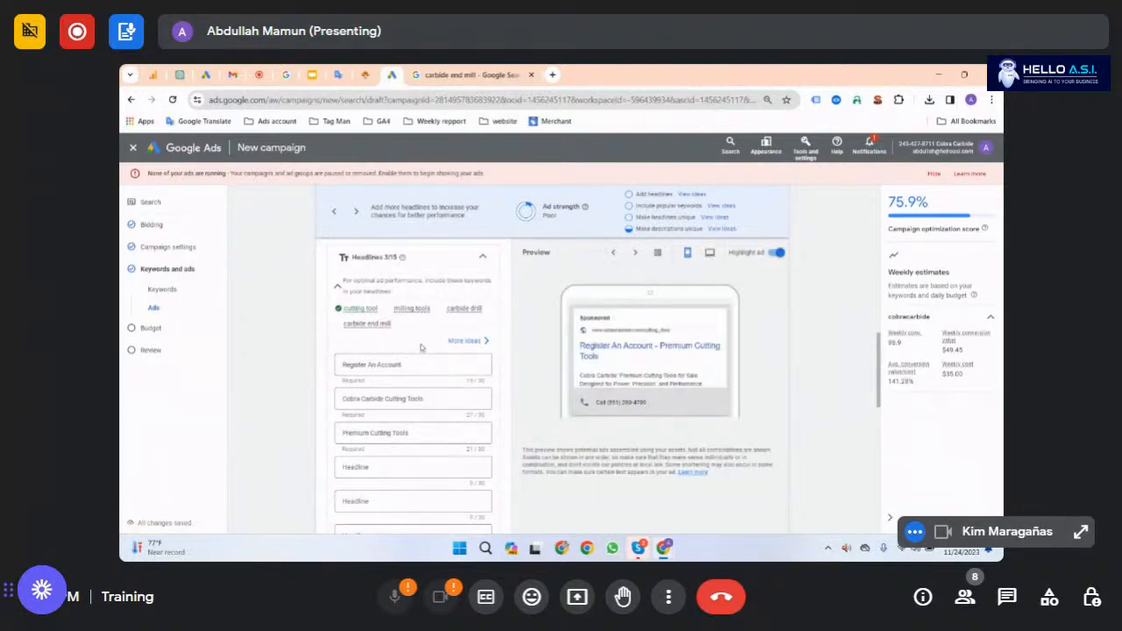
drag(417, 366, 341, 365)
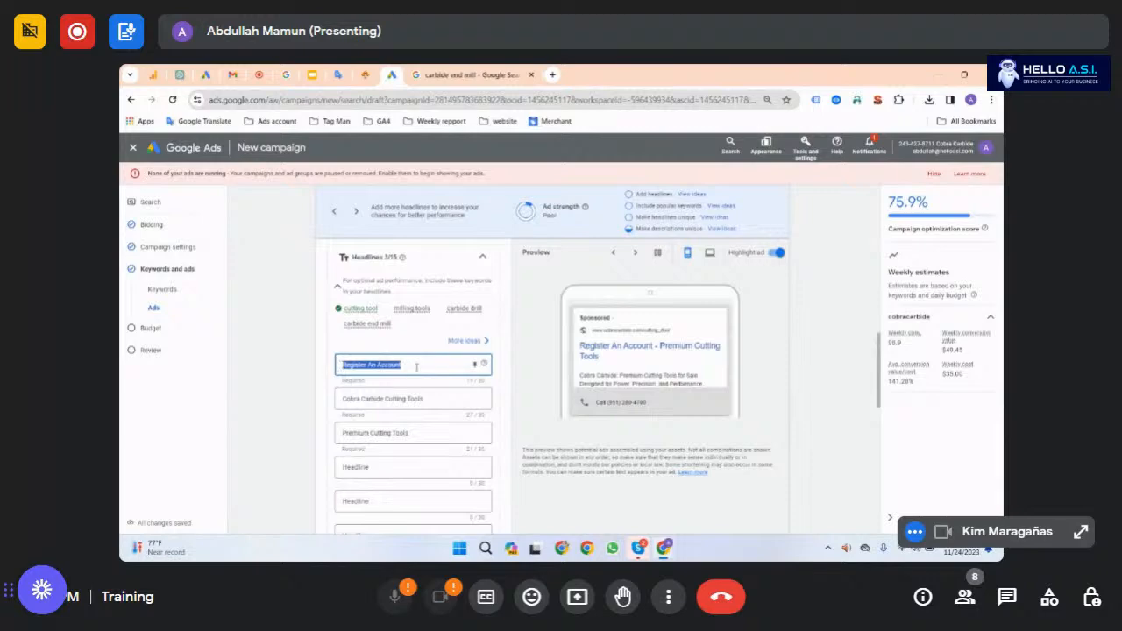
scroll(419, 368, down, 3)
scroll(426, 372, up, 3)
scroll(425, 372, down, 2)
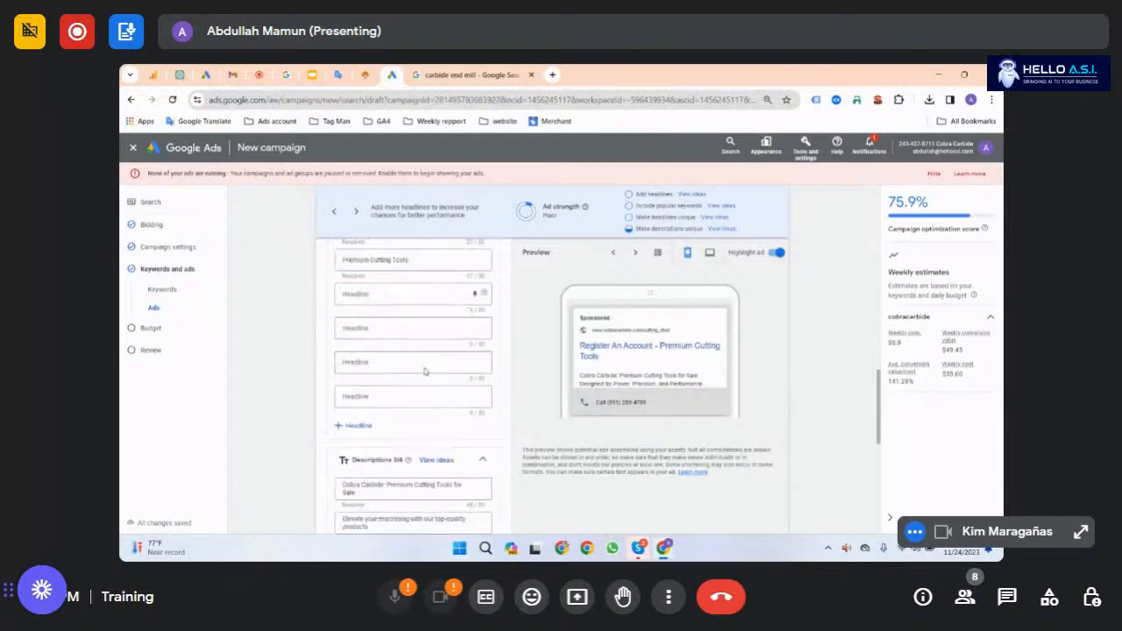
scroll(423, 386, down, 5)
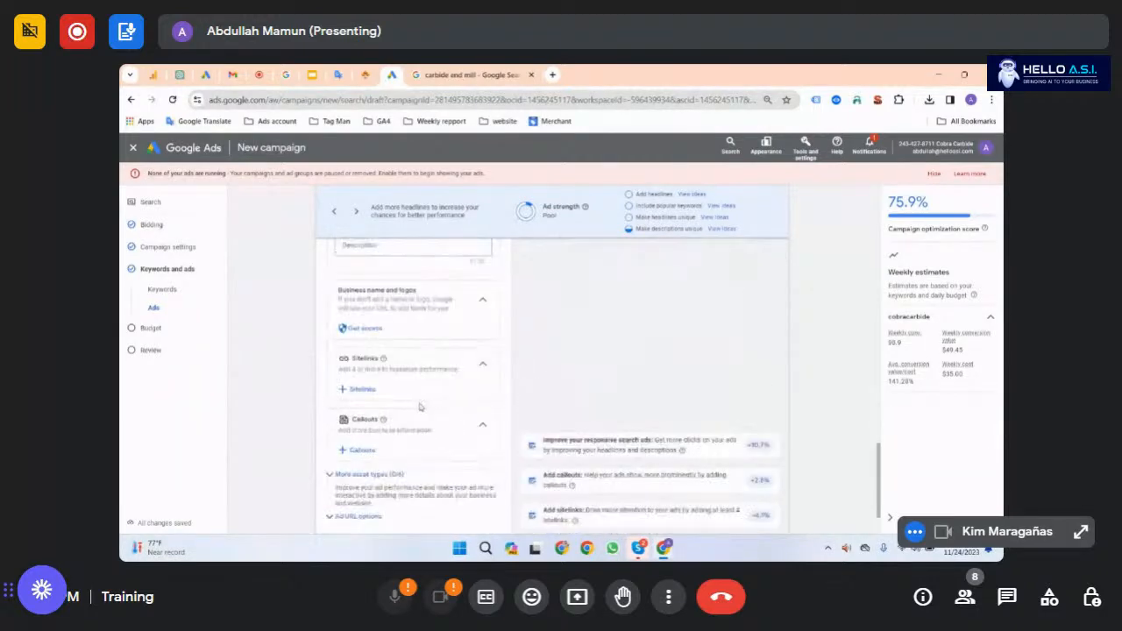
scroll(421, 377, up, 3)
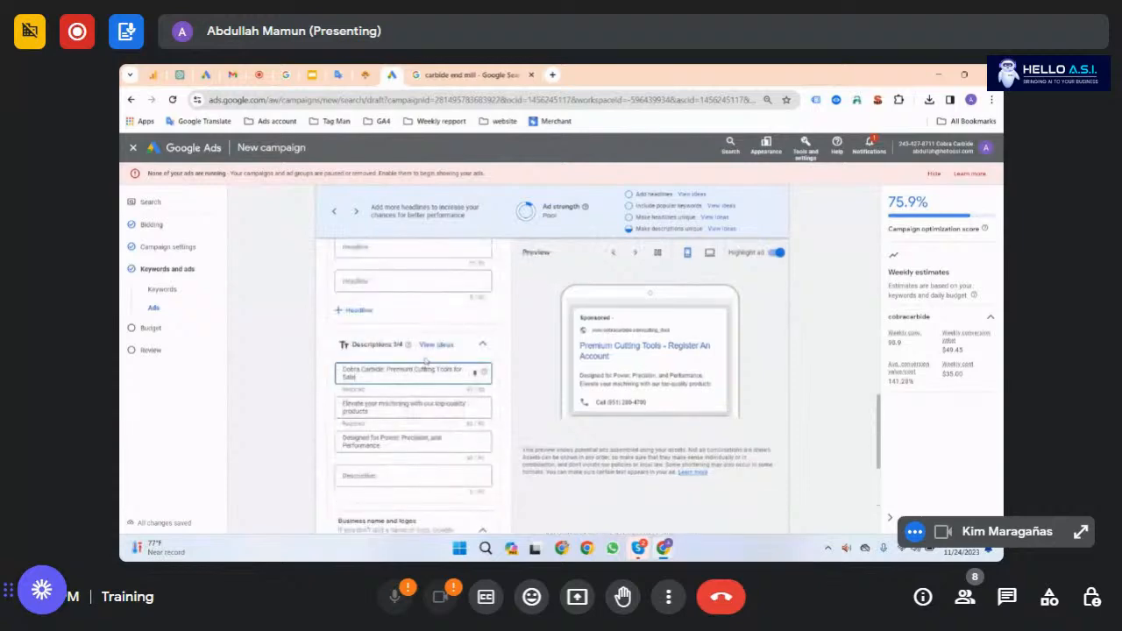
scroll(425, 359, up, 3)
drag(402, 307, 333, 308)
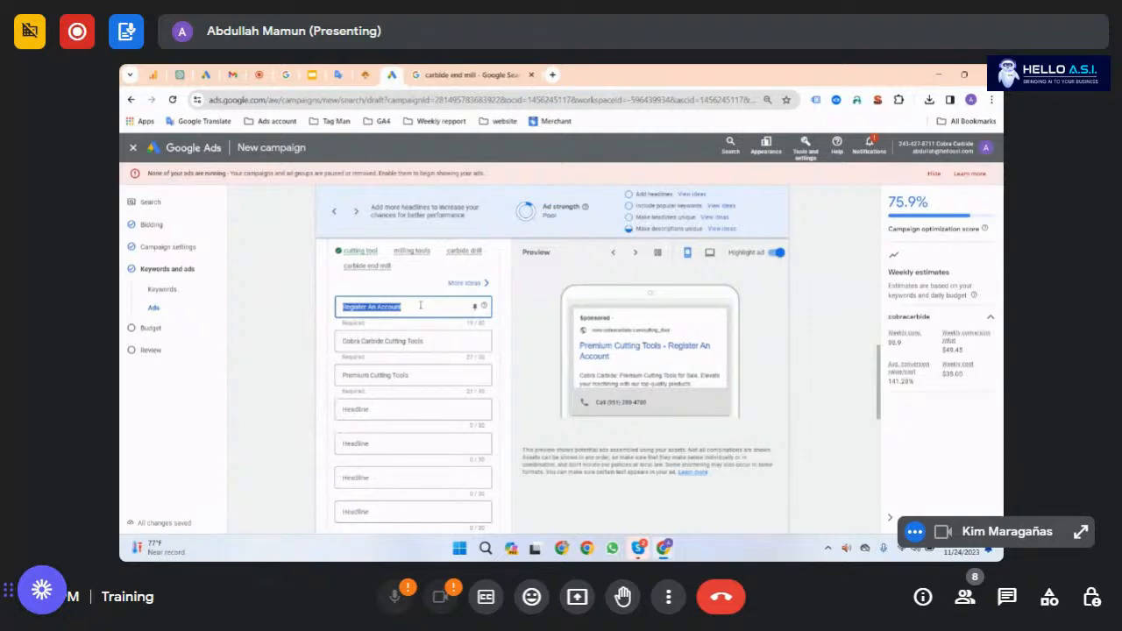
Step: Copy the four keywords, from "carbide end mill" to "carbide drill", out of the Google Translate notes
click(338, 75)
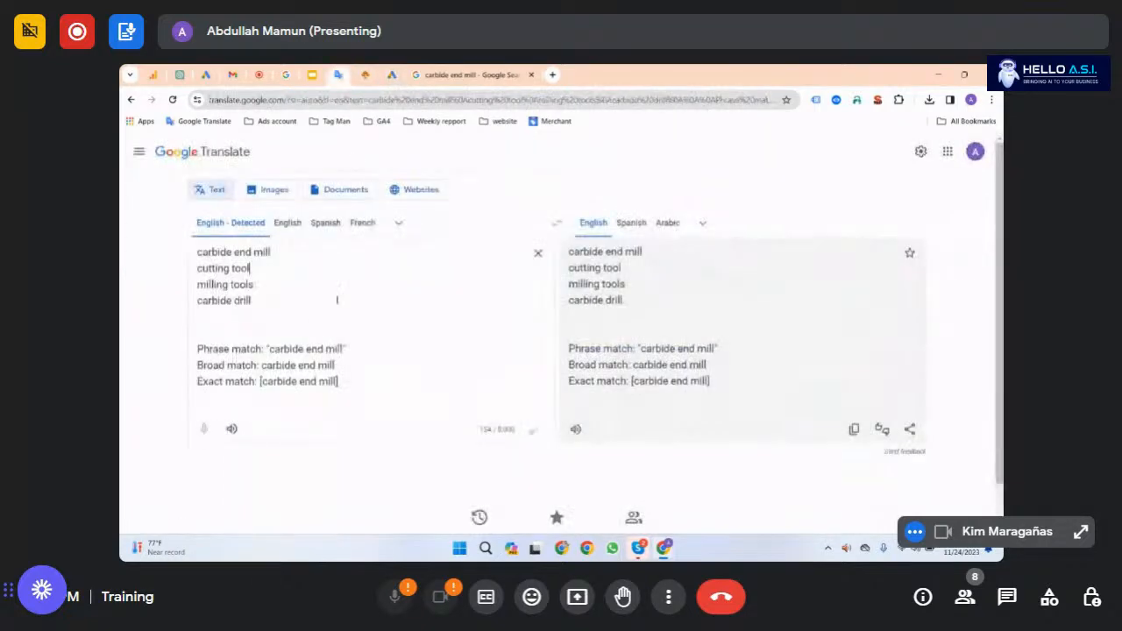
drag(271, 302, 170, 246)
key(ctrl+c)
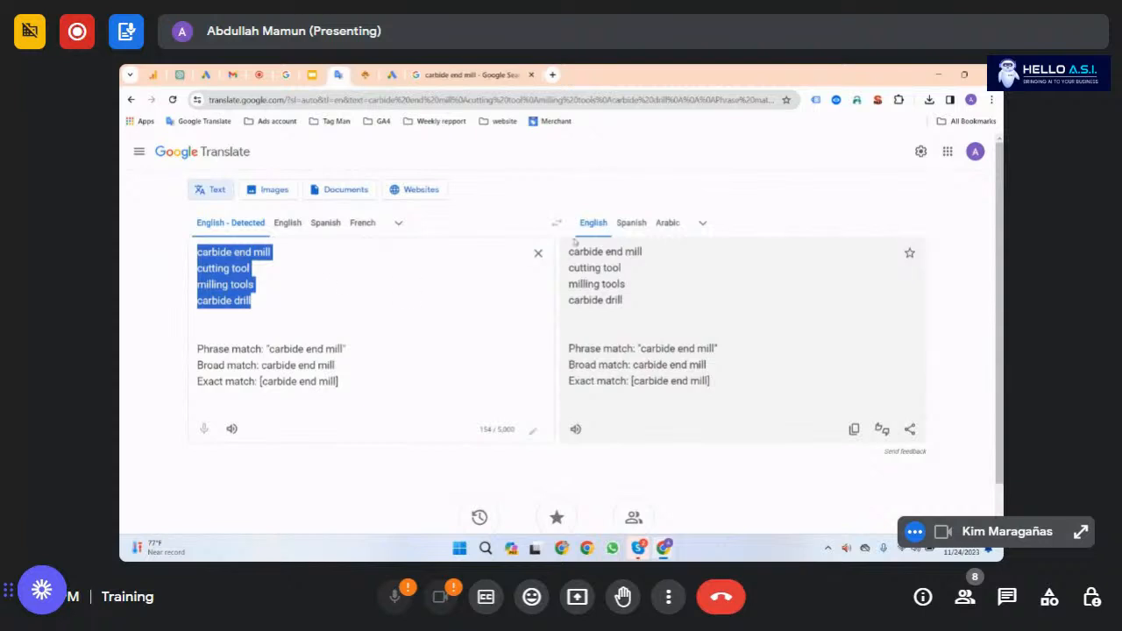
Step: Search Google in a new browser tab for "upper case converter"
click(551, 76)
text(upp)
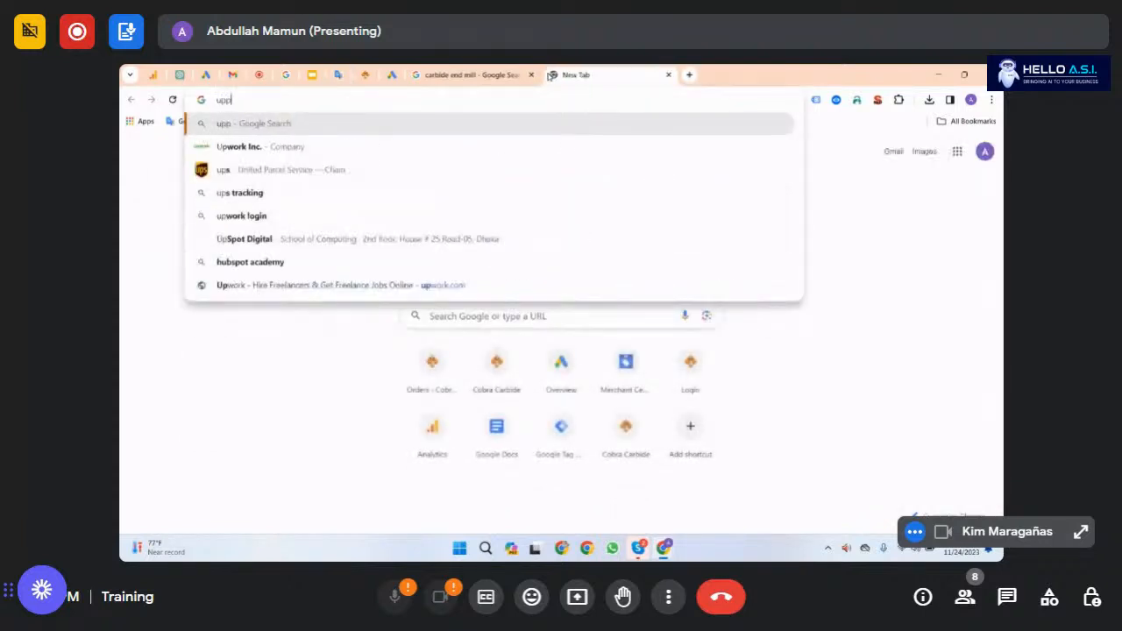
text(we case)
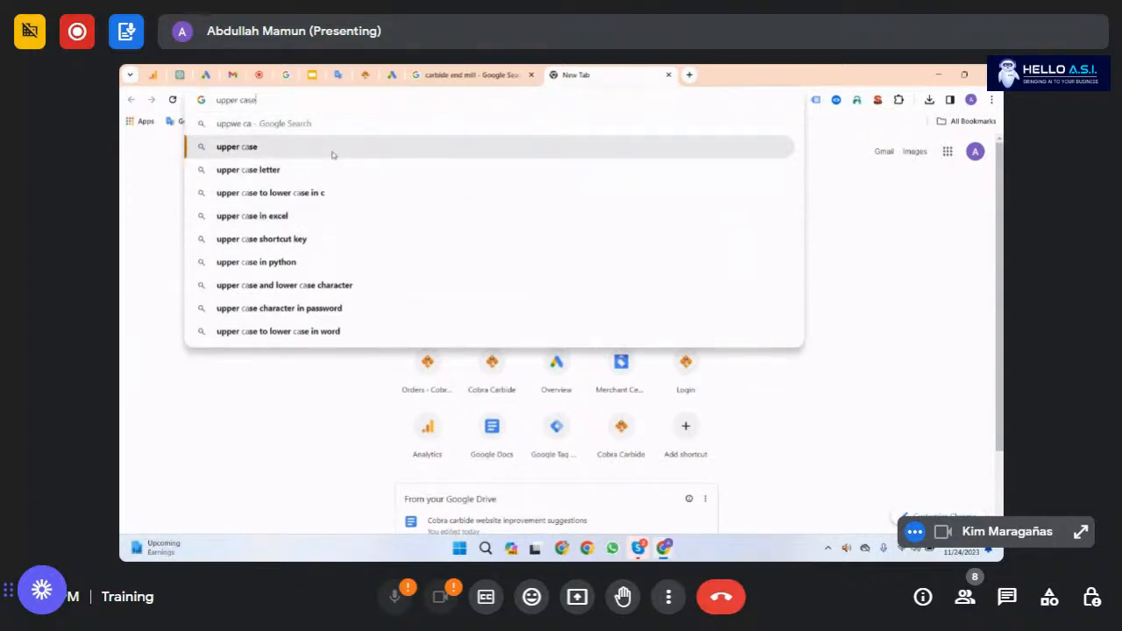
click(333, 151)
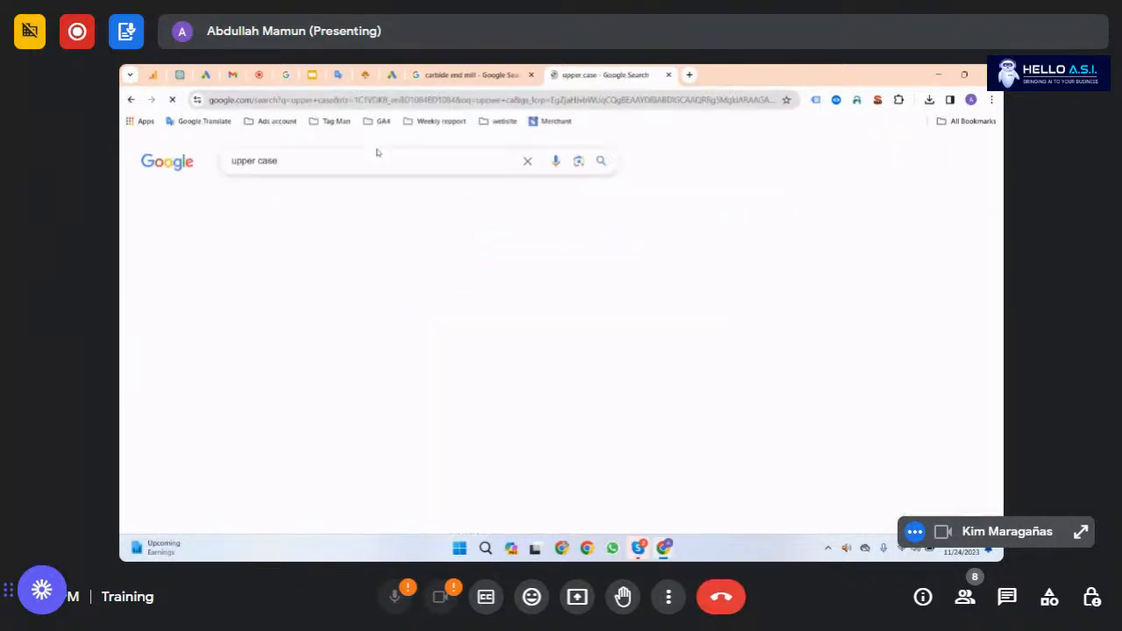
click(369, 158)
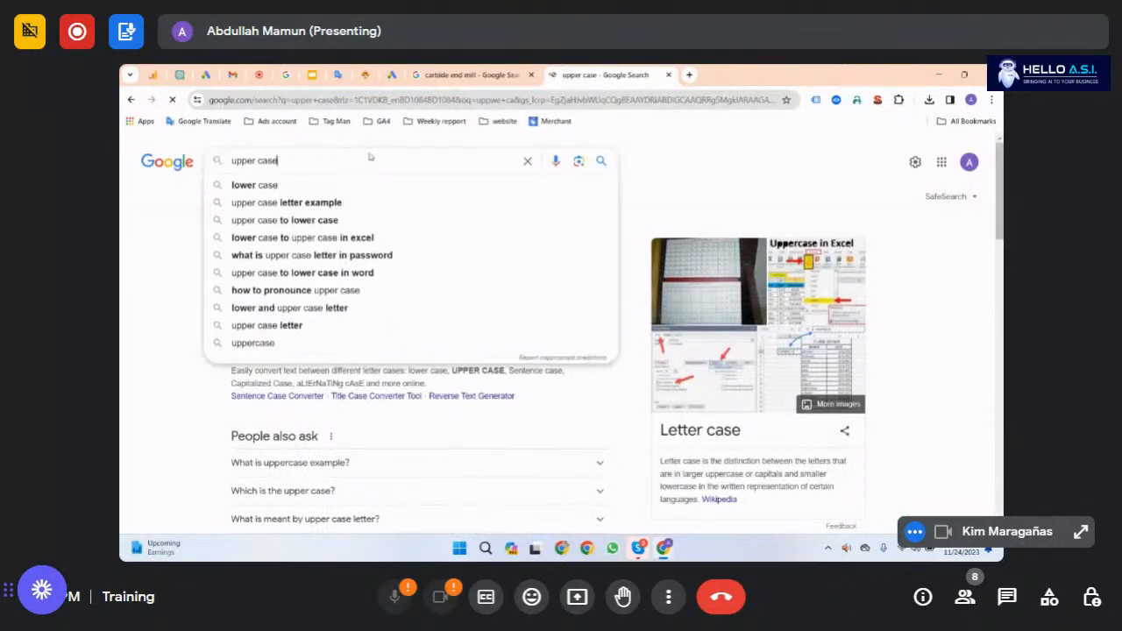
text(co)
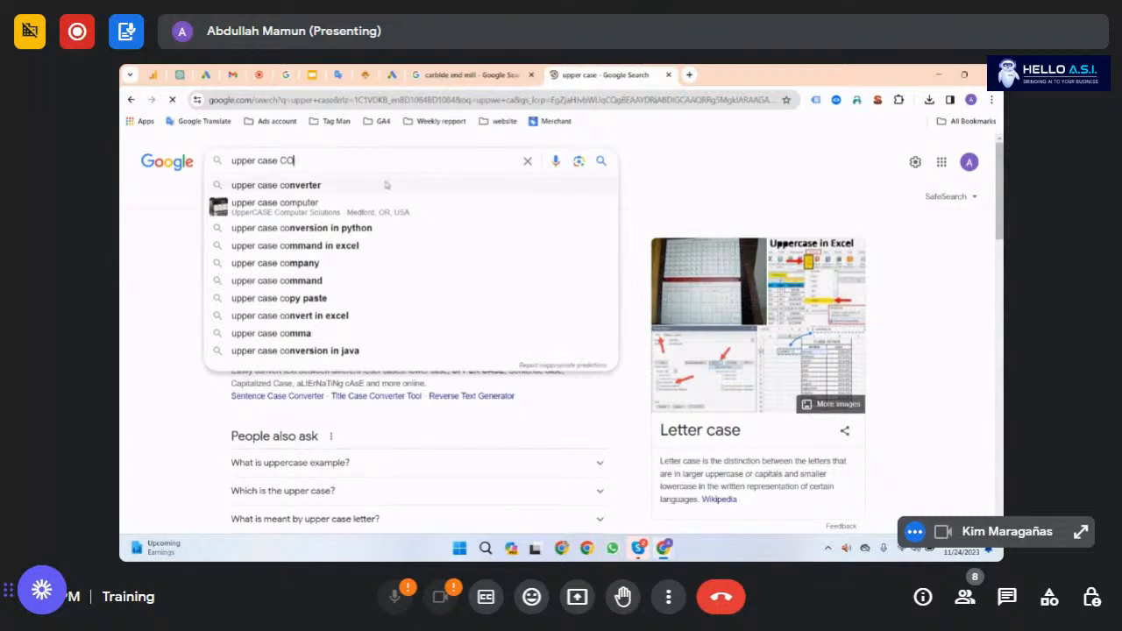
click(386, 184)
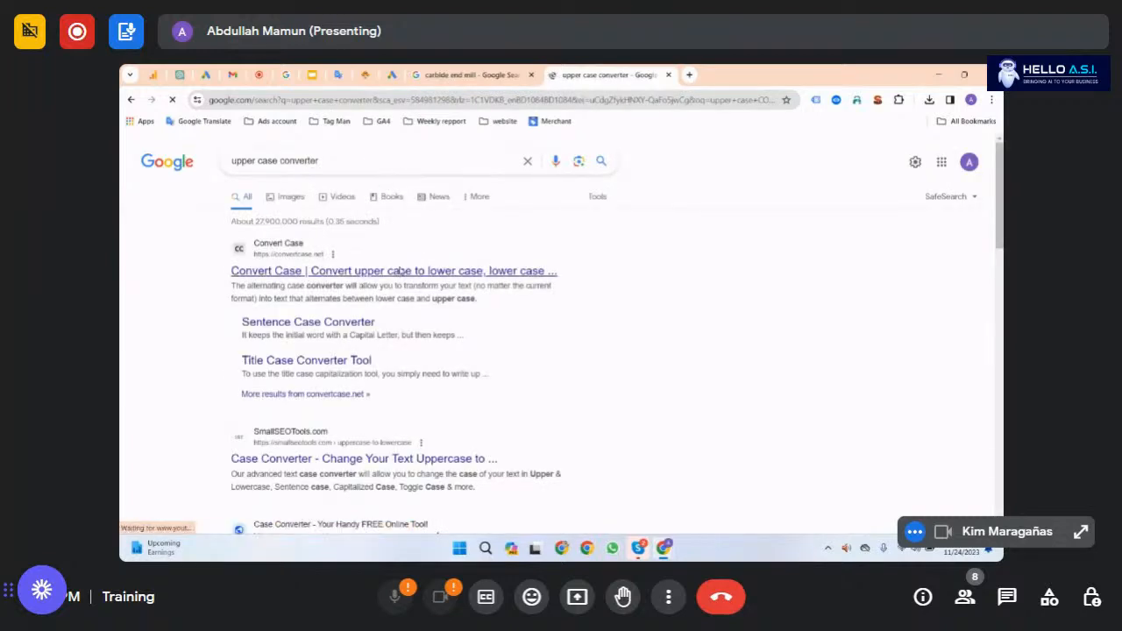
Step: Open the Convert Case website, paste the four copied keywords and convert them to Title Case
click(404, 273)
key(ctrl+v)
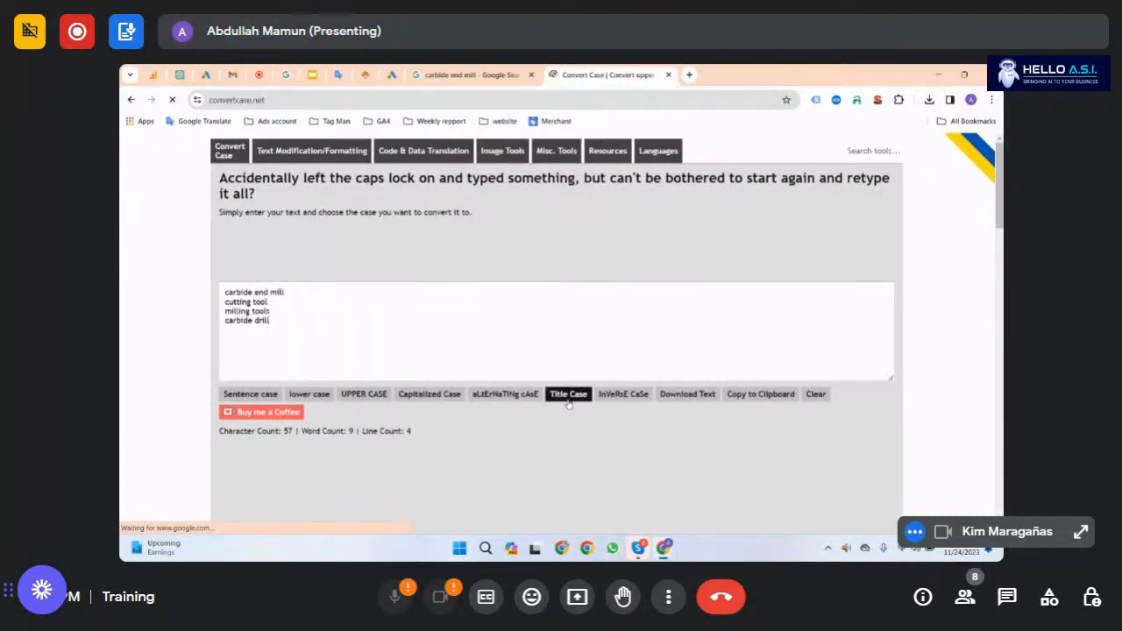
click(568, 394)
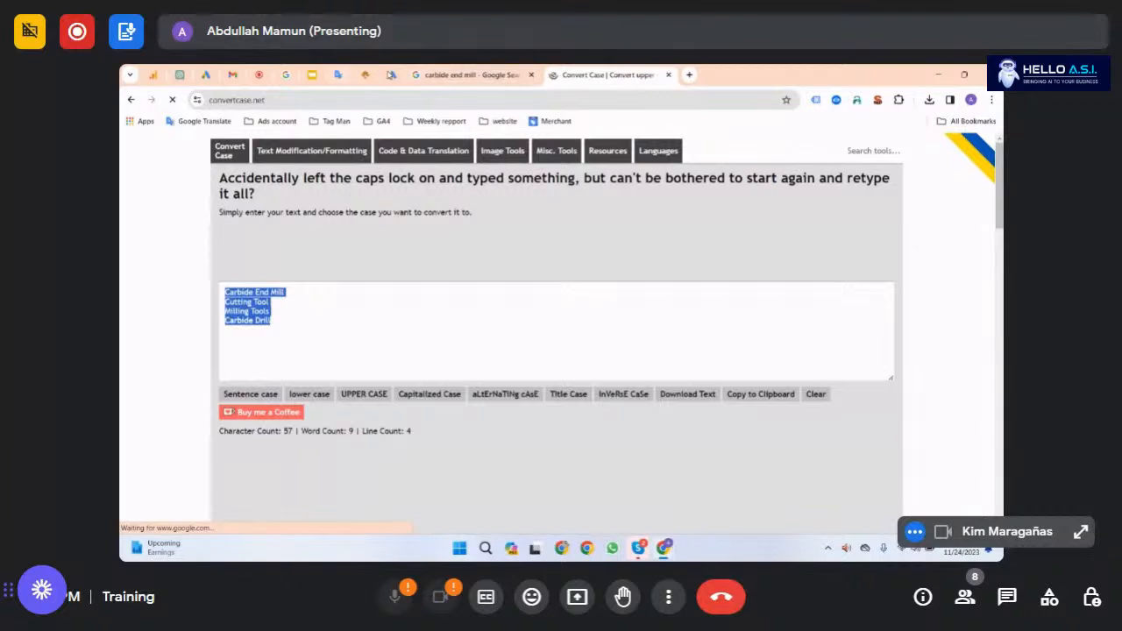
Step: Compare the draft ad's first headline with the sponsored headlines in the "carbide end mill" Google results, and return to the draft
click(392, 74)
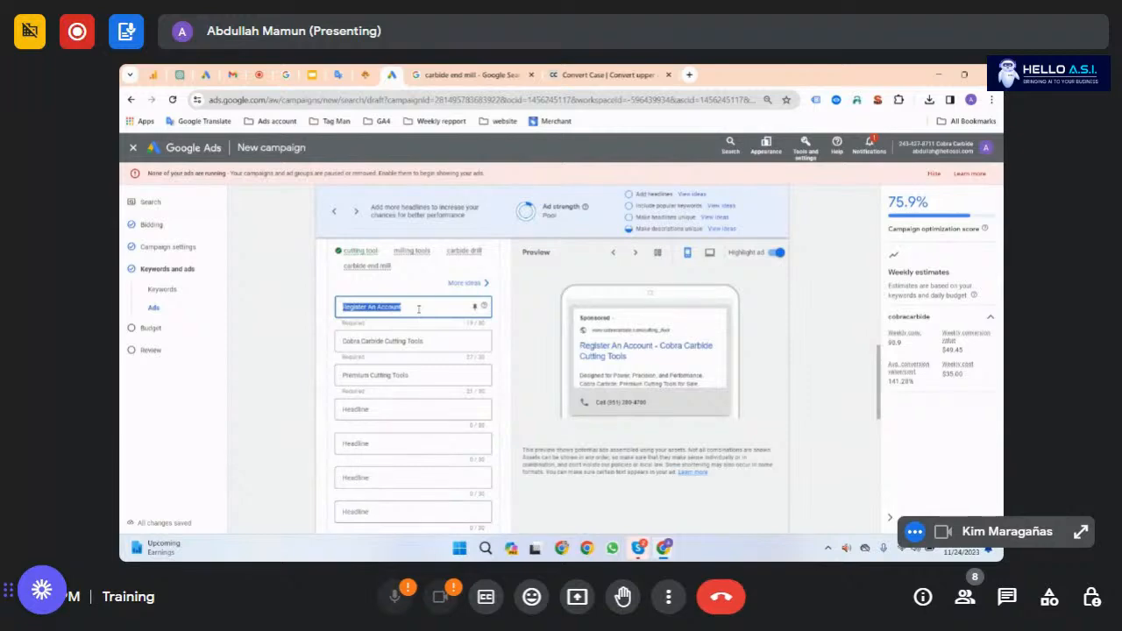
click(491, 75)
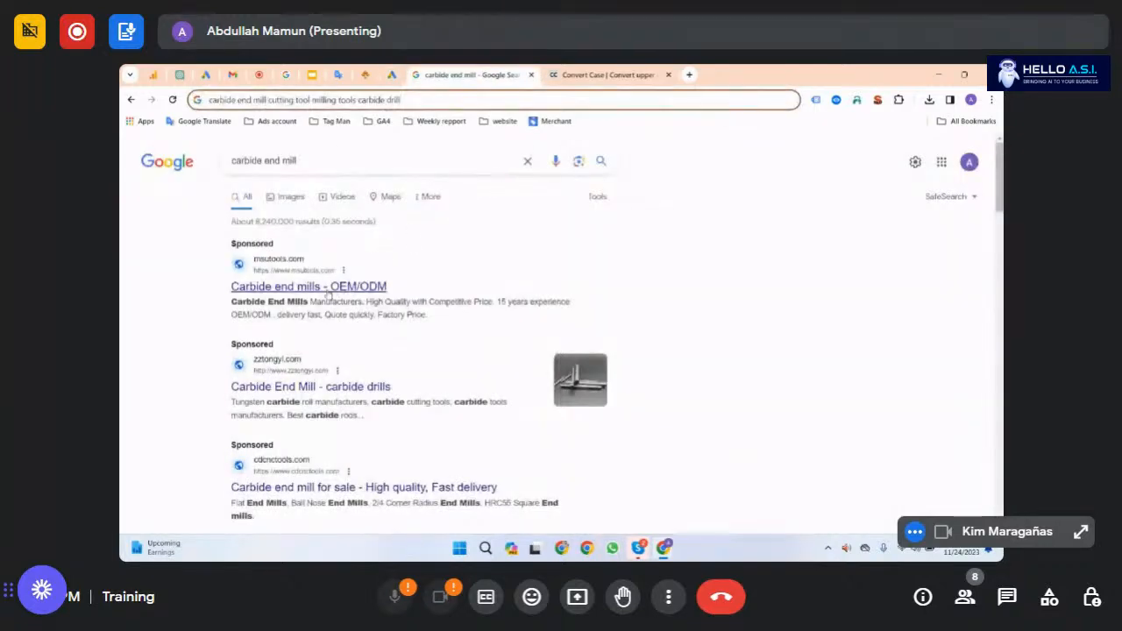
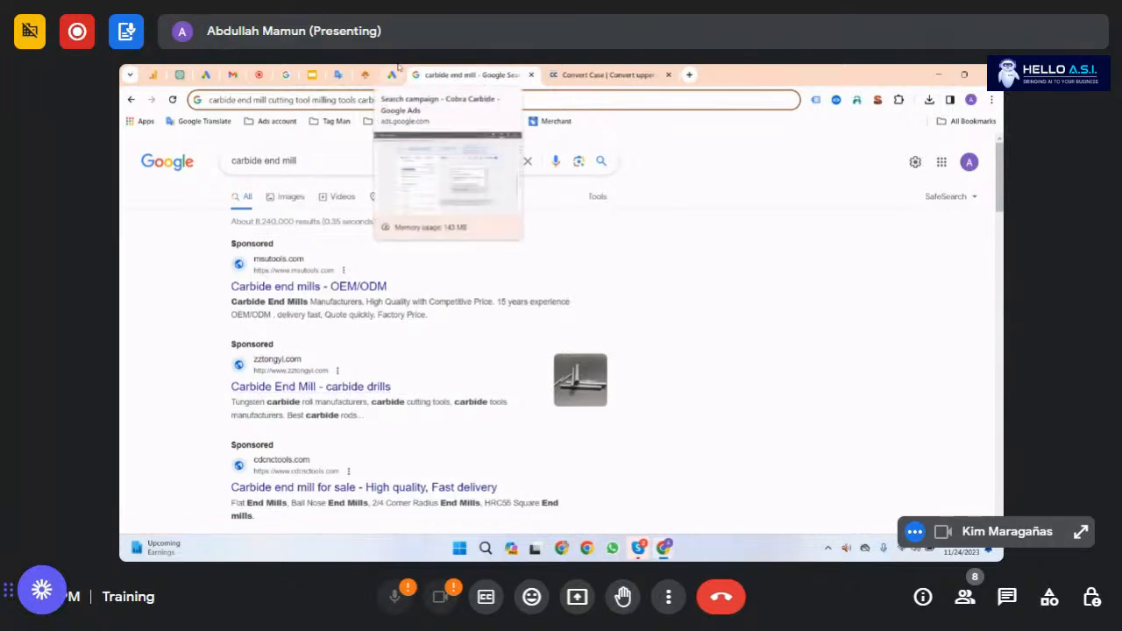
click(397, 68)
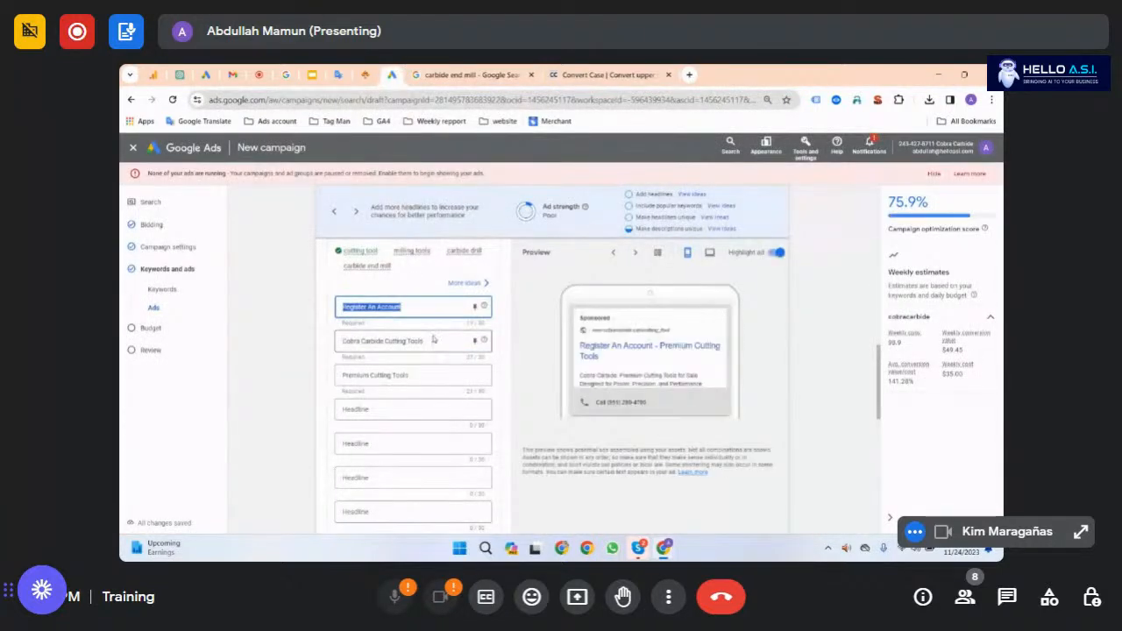
Step: Try to use the whole title-case keyword list as the first headline, and clear the field
text(Mill Cutting Tool Milling Tools Carbide Drill)
key(ctrl+a)
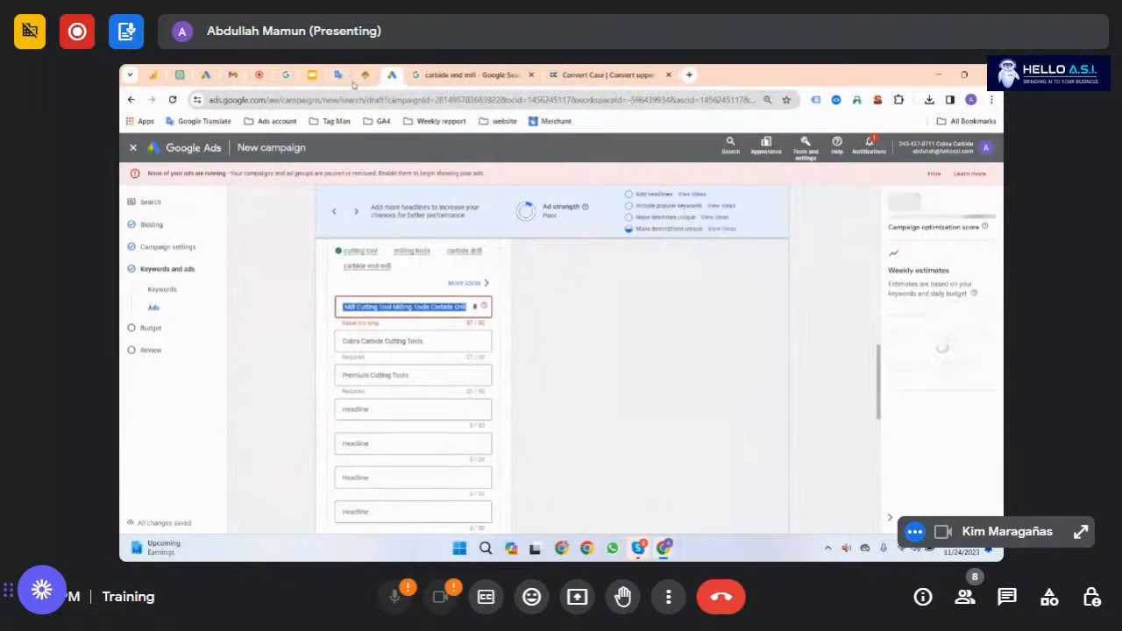
key(BackSpace)
Step: Replace the four lowercase keywords in the Google Translate notes with the title-case versions
click(344, 75)
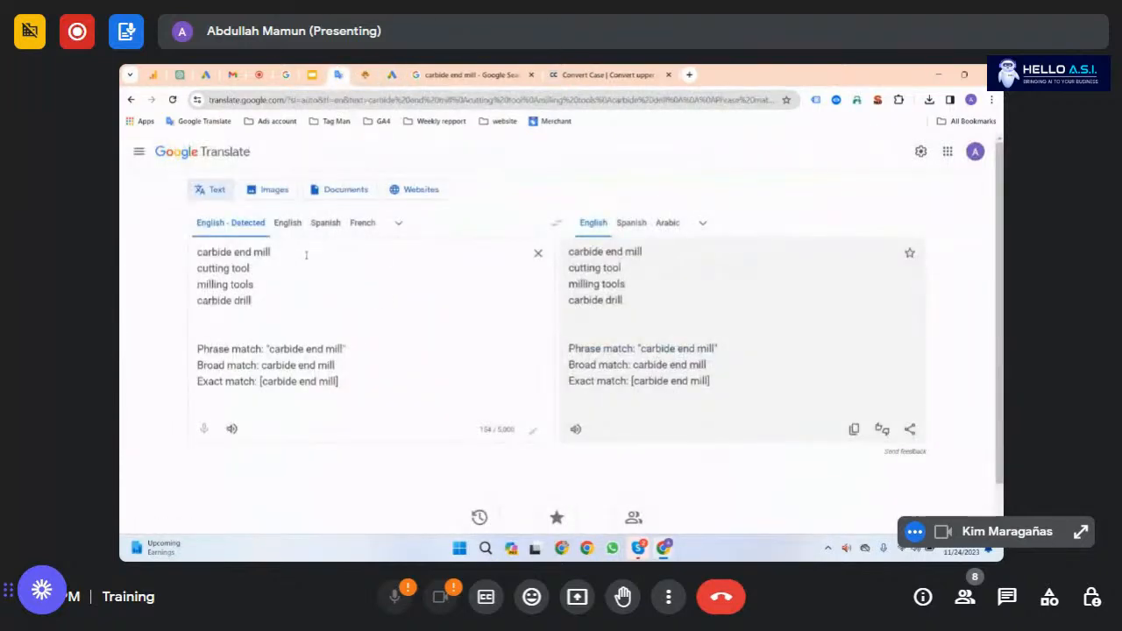
drag(265, 309, 123, 224)
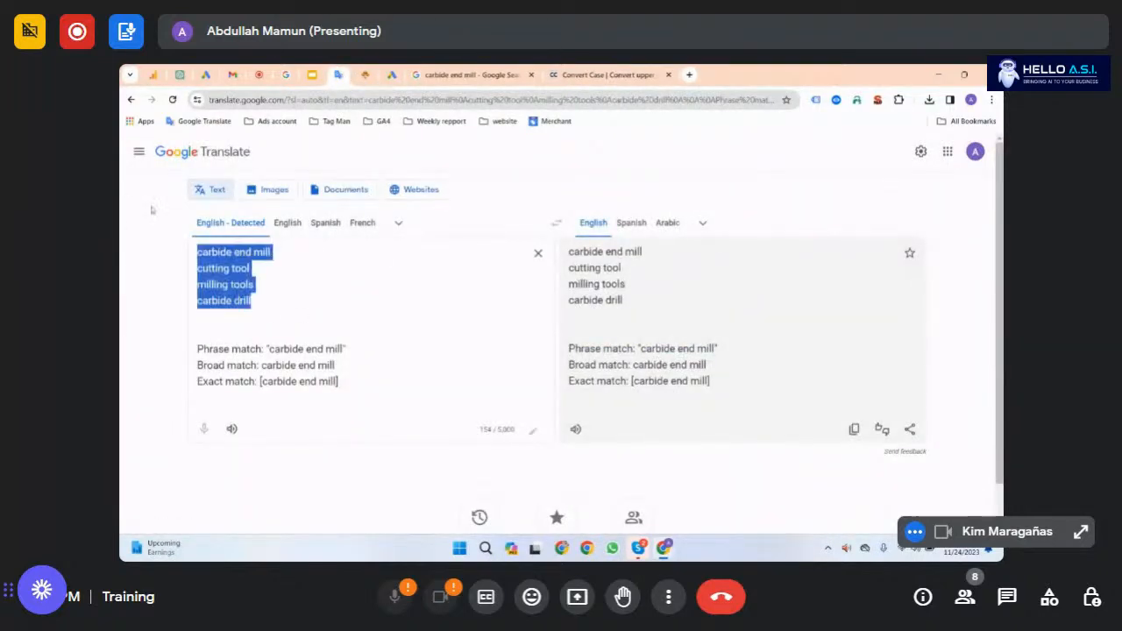
text(Carbide End Mill Cutting Tool Milling Tools Carbide Drill)
Step: Copy "Carbide End Mill" from the notes and paste it as the ad's first headline in the Google Ads draft
drag(296, 258, 123, 232)
key(ctrl+c)
click(365, 75)
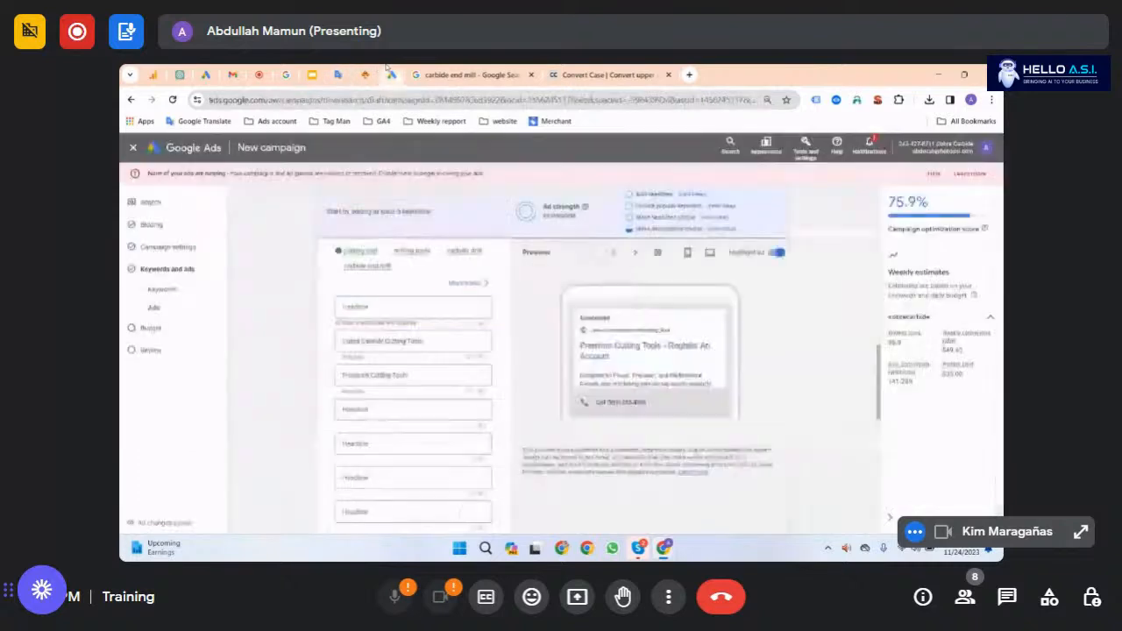
key(ctrl+v)
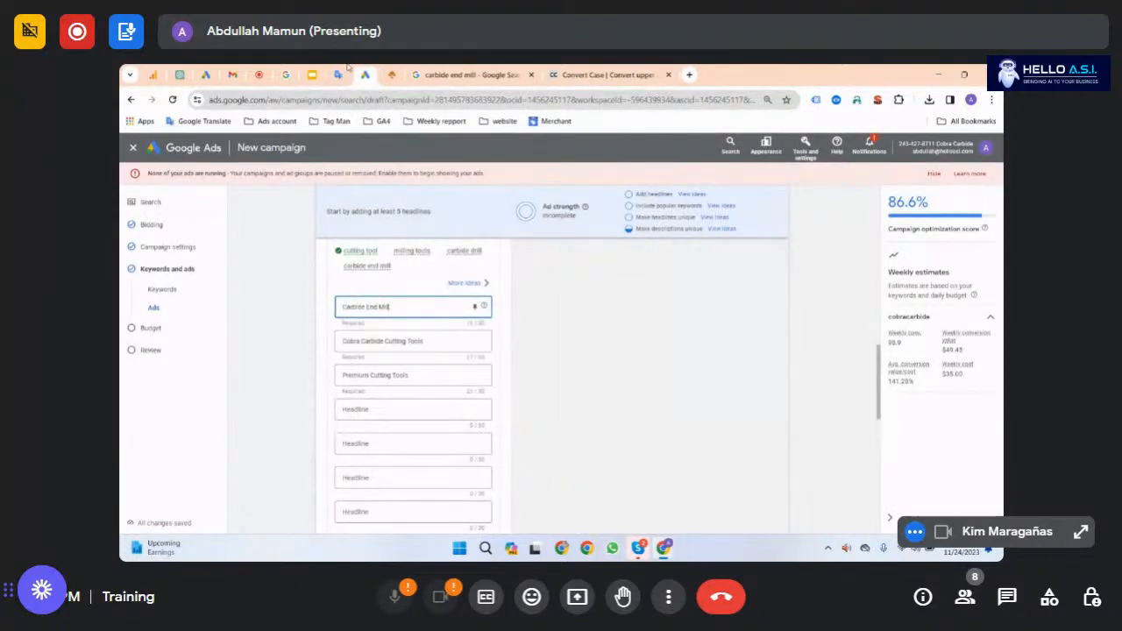
Step: Replace the second headline, "Cobra Carbide Cutting Tools", with "Cutting Tool" copied from the Google Translate notes
click(339, 75)
drag(264, 269, 180, 272)
key(ctrl+c)
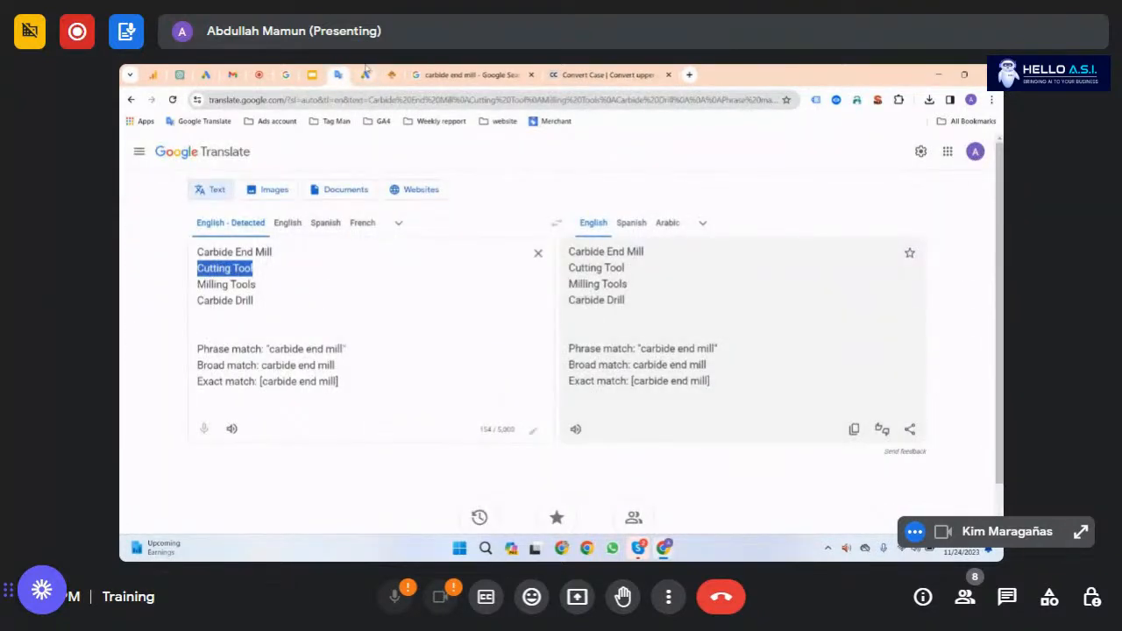
click(365, 75)
triple_click(435, 339)
key(ctrl+v)
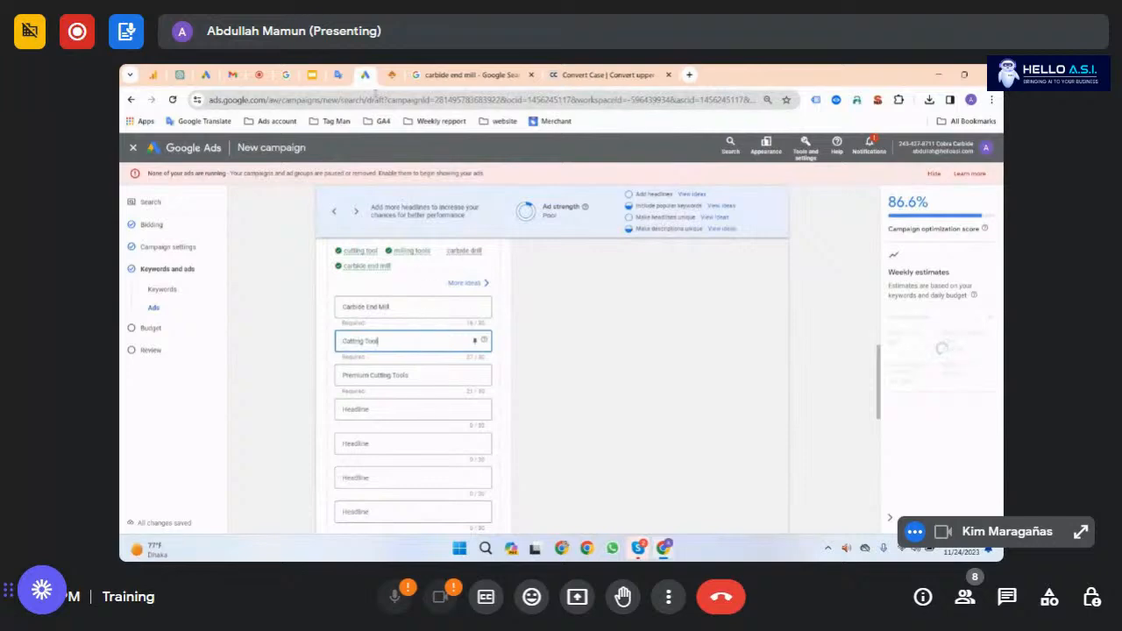
Step: Copy "Milling Tools" from the Google Translate notes and paste it into the empty fourth headline of the ad
key(ctrl+shift+Tab)
drag(266, 288, 190, 293)
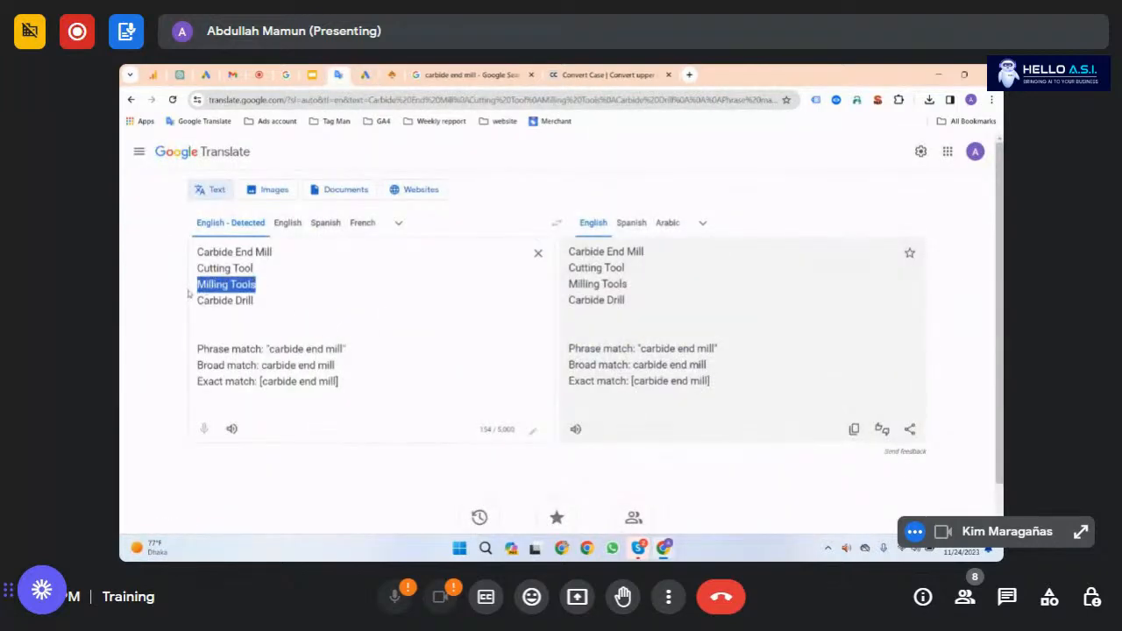
click(365, 74)
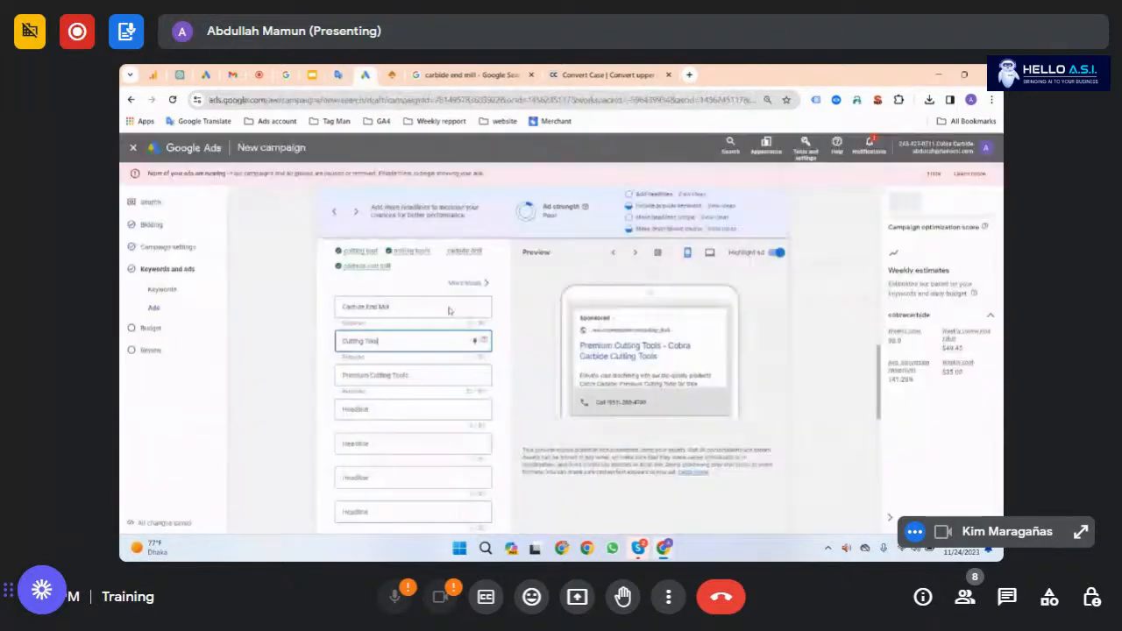
click(410, 375)
triple_click(410, 374)
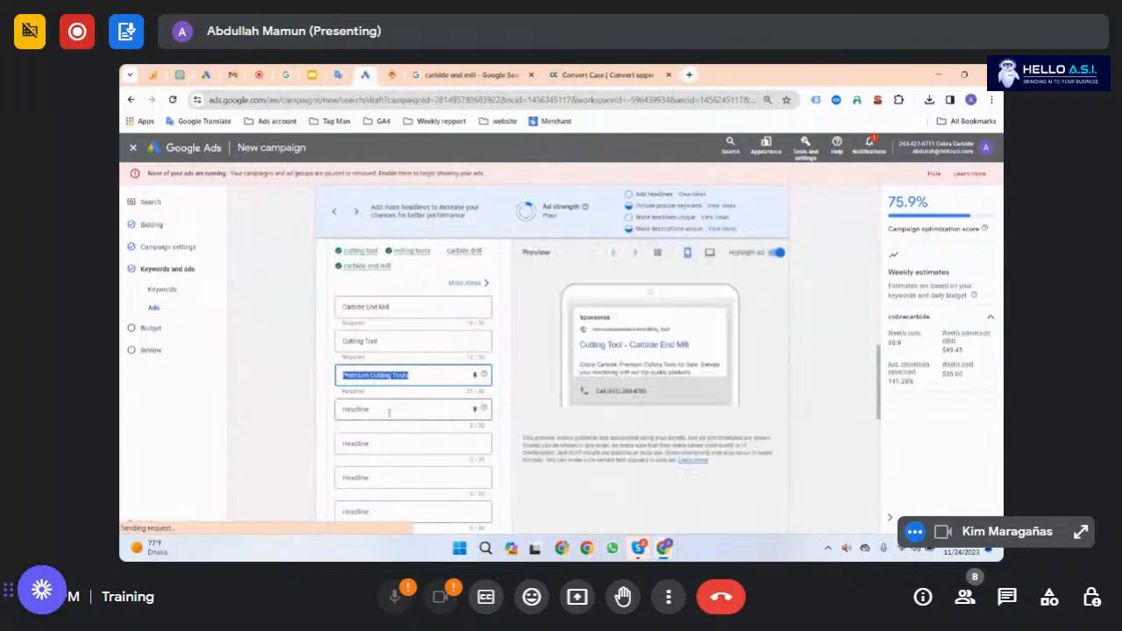
click(390, 410)
key(ctrl+v)
Step: Copy "Carbide Drill" from the Google Translate notes and paste it into the empty fifth headline of the Google Ads draft
triple_click(428, 376)
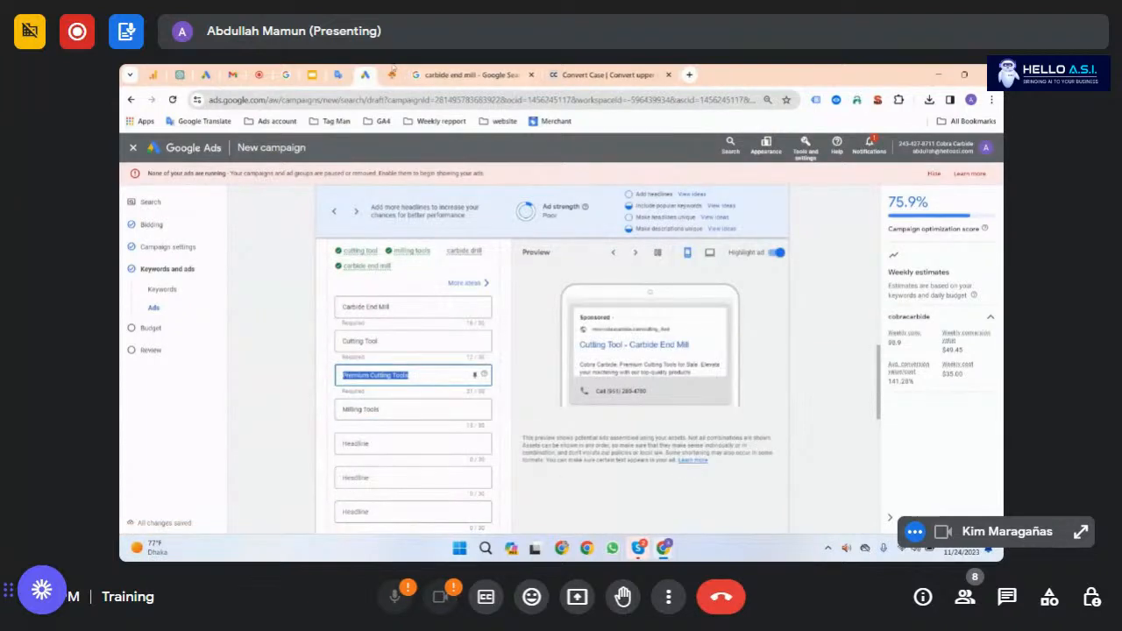
click(338, 75)
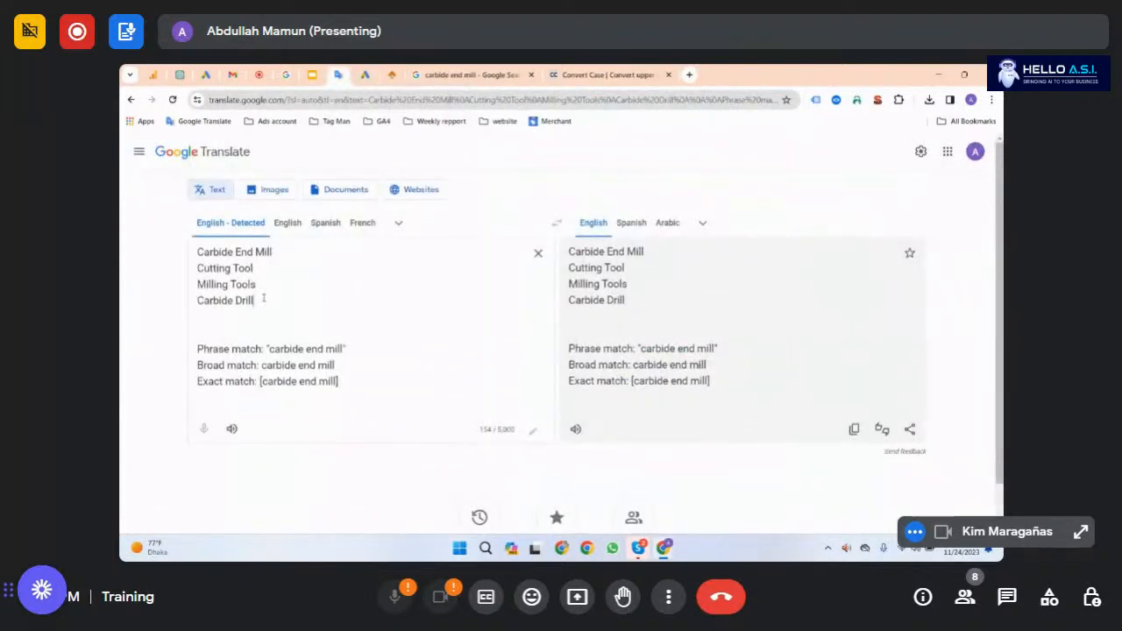
drag(263, 298, 200, 304)
triple_click(200, 305)
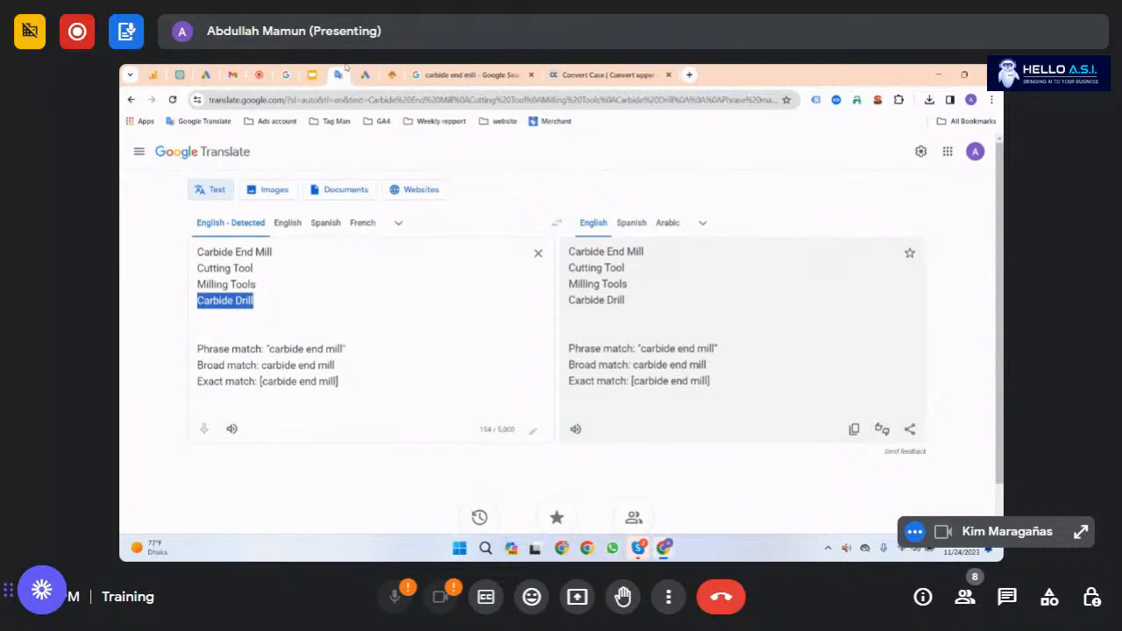
click(363, 73)
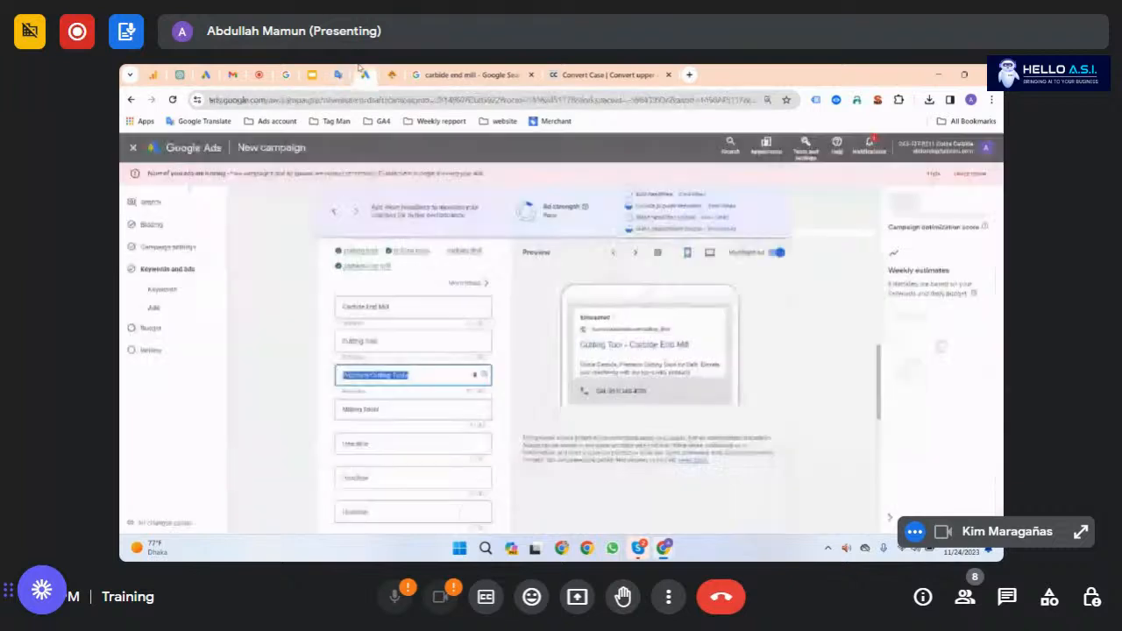
click(374, 448)
key(ctrl+v)
drag(426, 377, 322, 389)
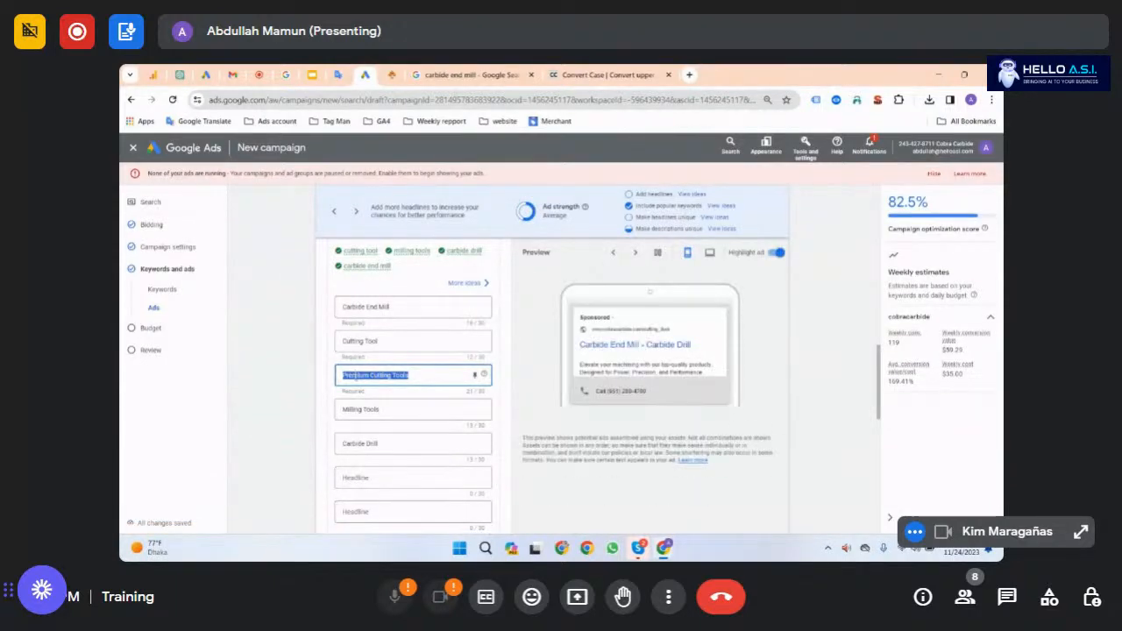
click(356, 376)
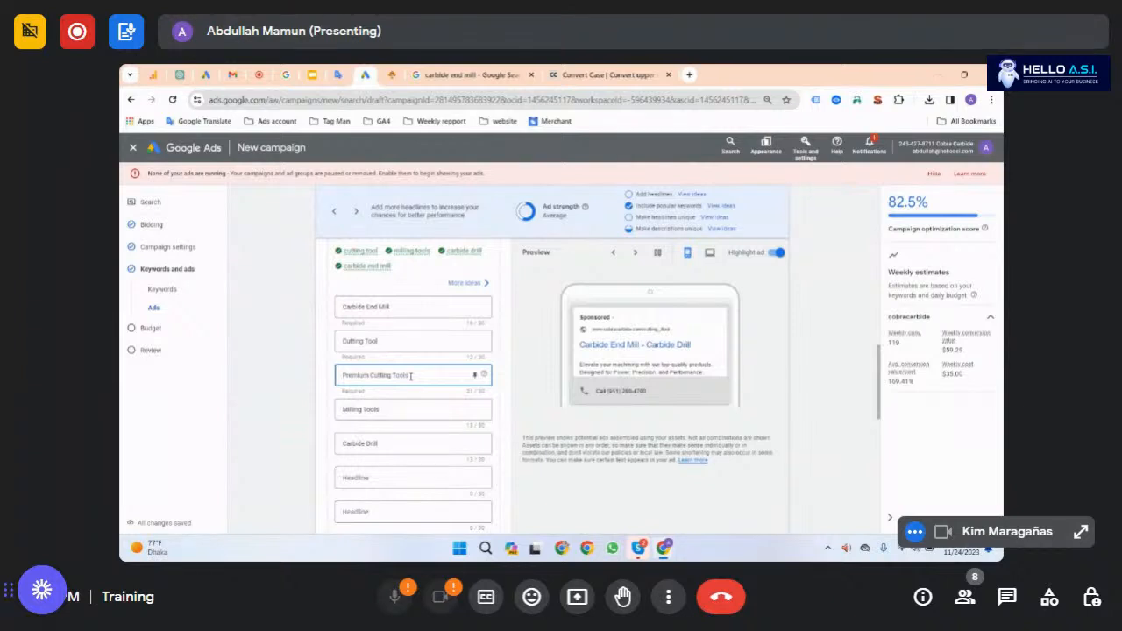
drag(411, 376, 249, 369)
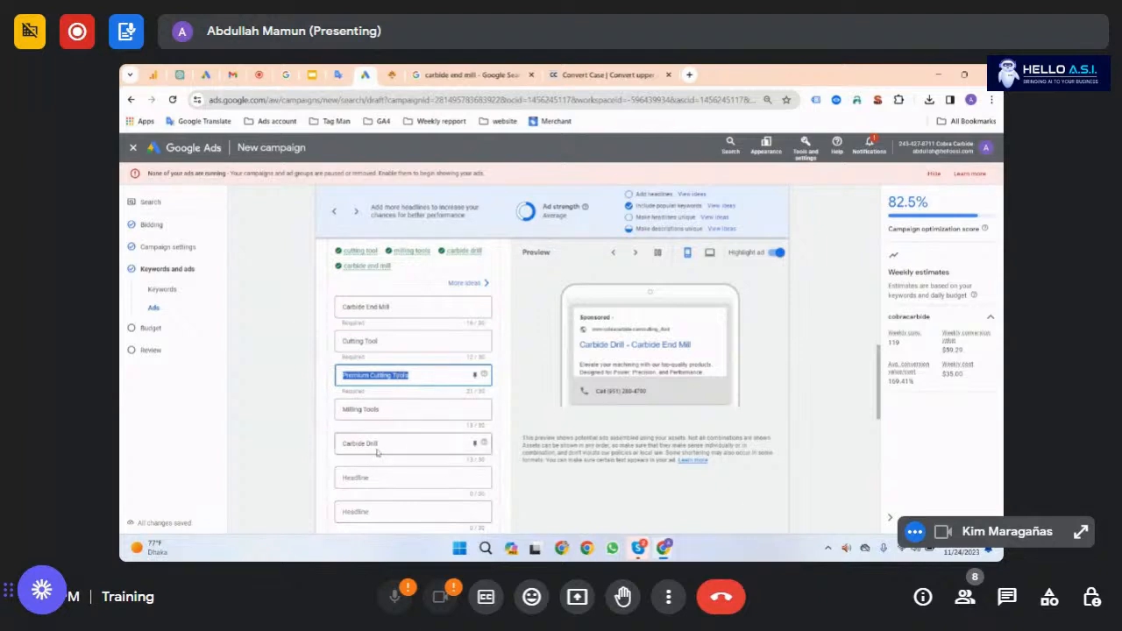
Step: Enter "Shop Now" as the ad's sixth headline
click(381, 476)
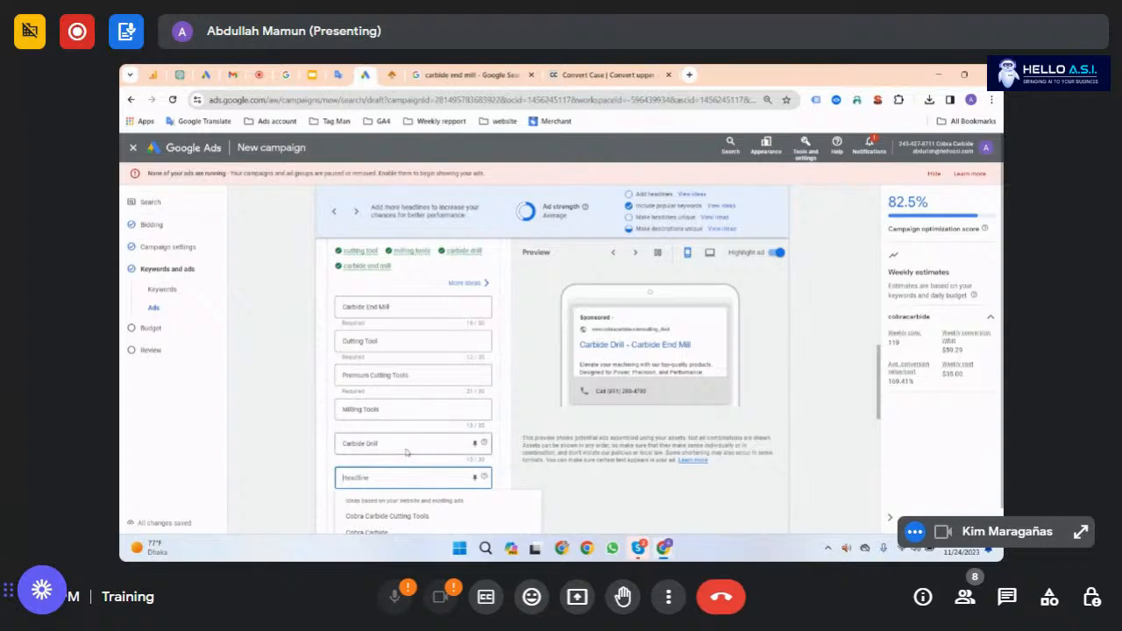
scroll(382, 430, down, 1)
text(Buy)
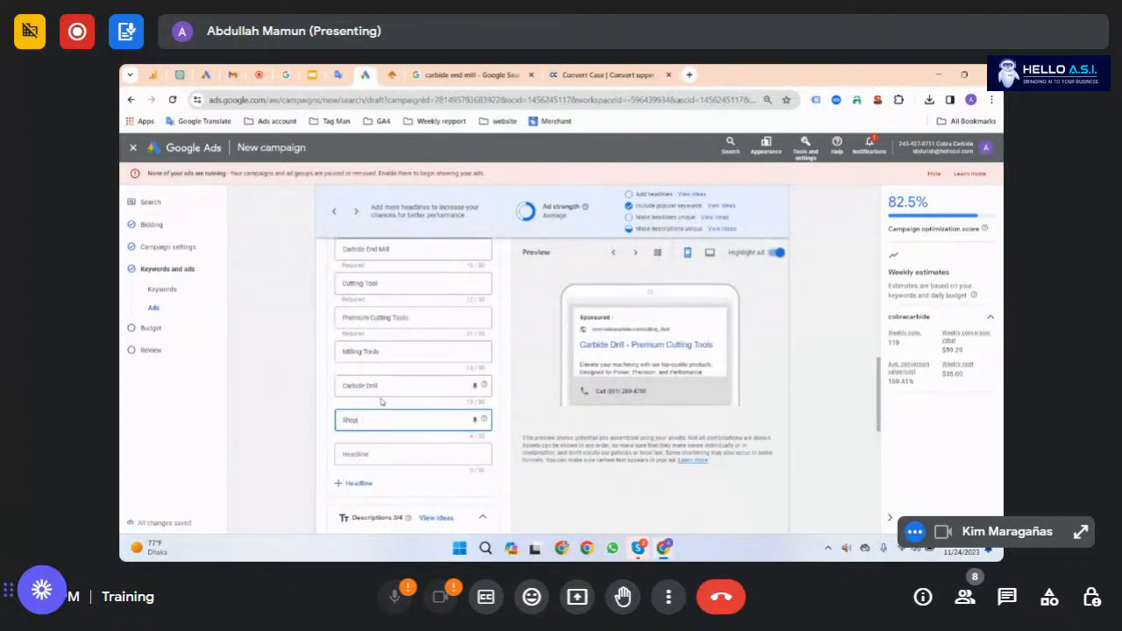
text( Now)
Step: Enter "Buy Now" as the ad's seventh headline
click(402, 454)
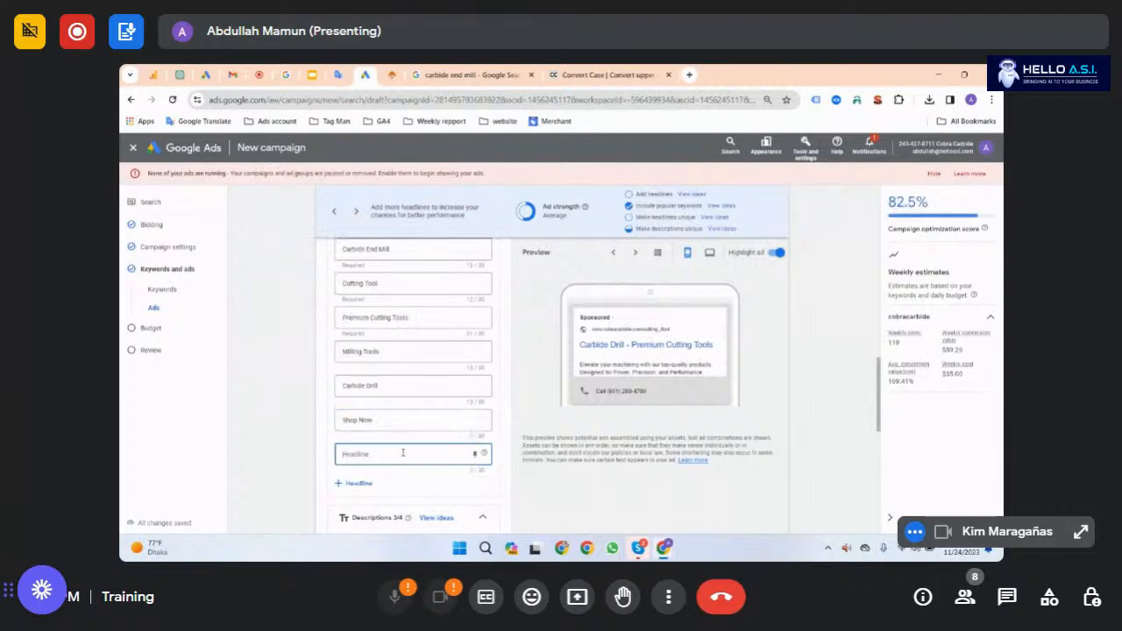
text(nuy)
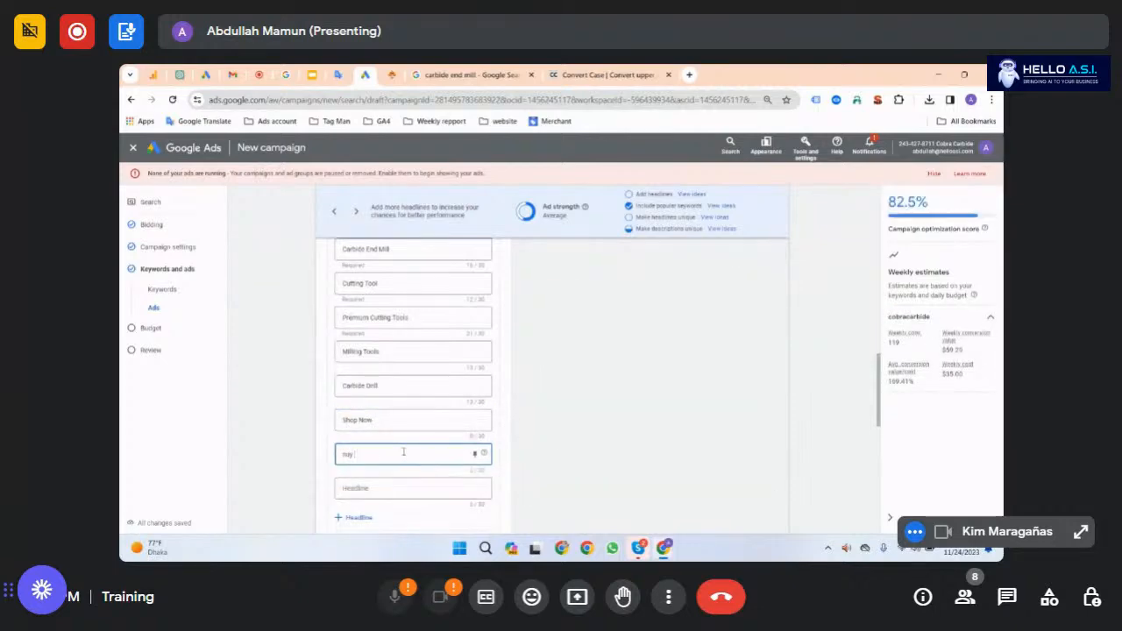
key(BackSpace)
key(BackSpace)
key(BackSpace)
text(Bu)
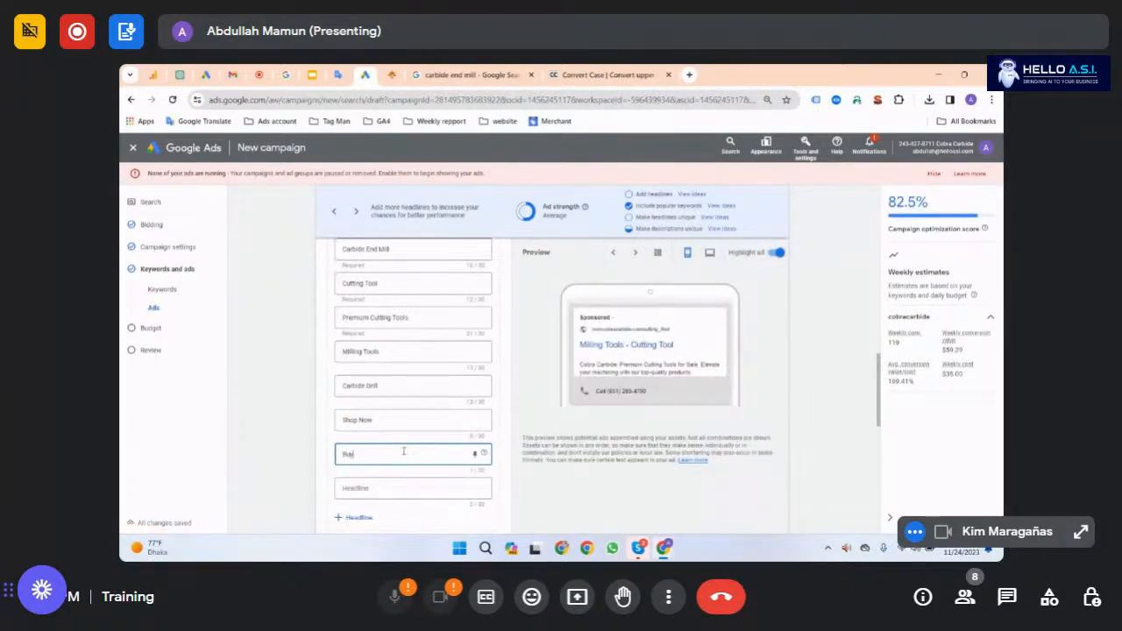
text(y no)
key(BackSpace)
key(BackSpace)
text(No)
click(386, 488)
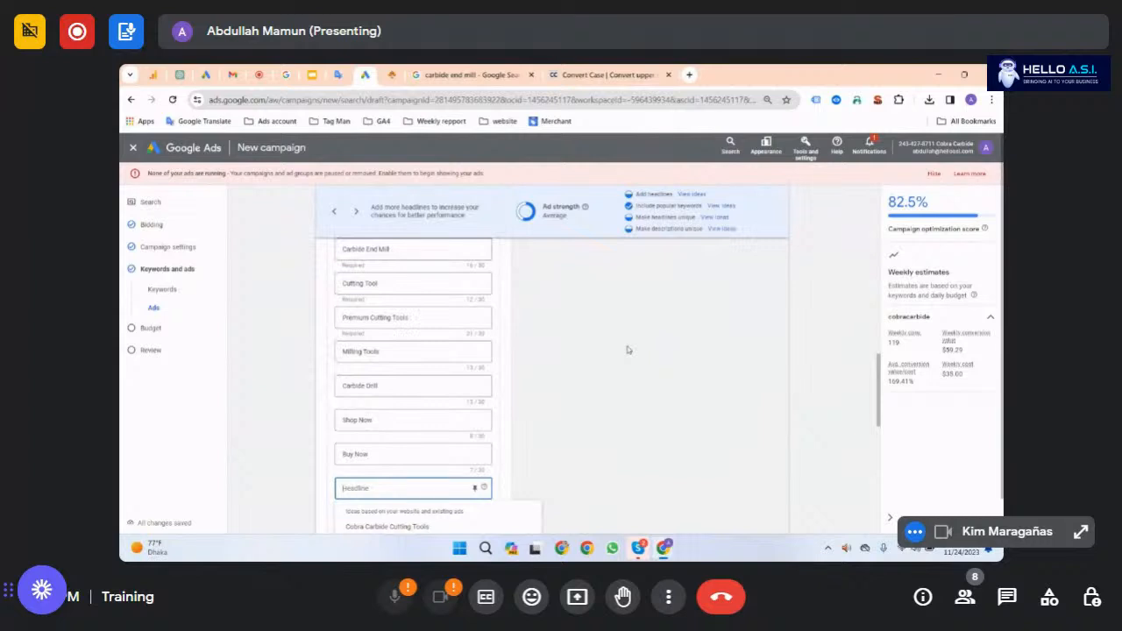
Step: Clear the three existing ad descriptions so that all description fields are empty
scroll(624, 385, down, 3)
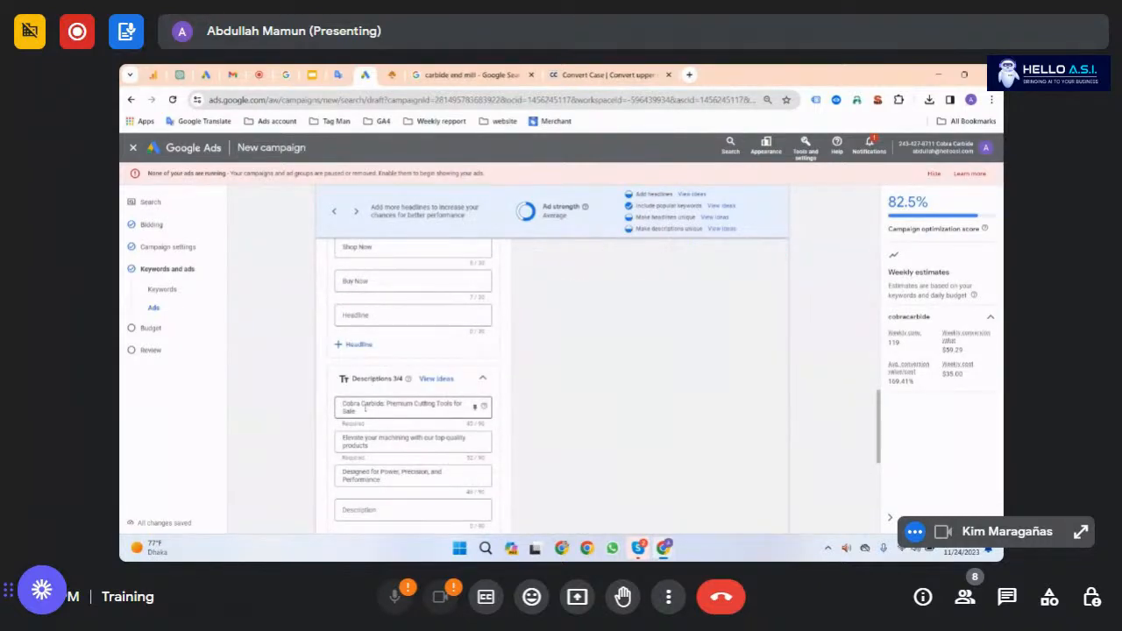
double_click(393, 437)
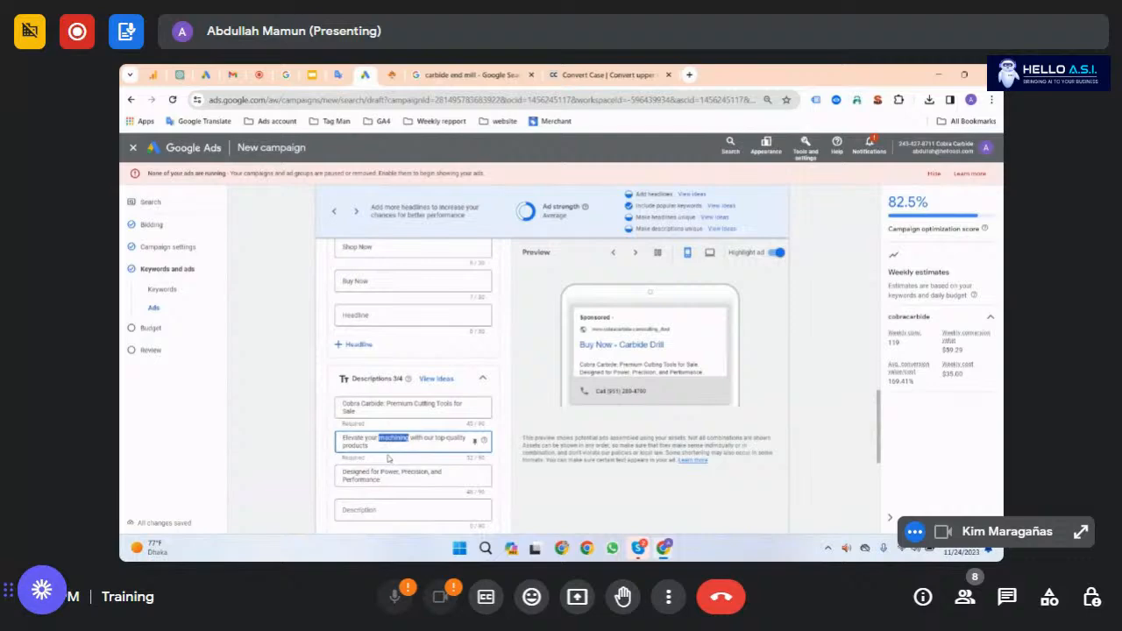
triple_click(390, 474)
double_click(392, 438)
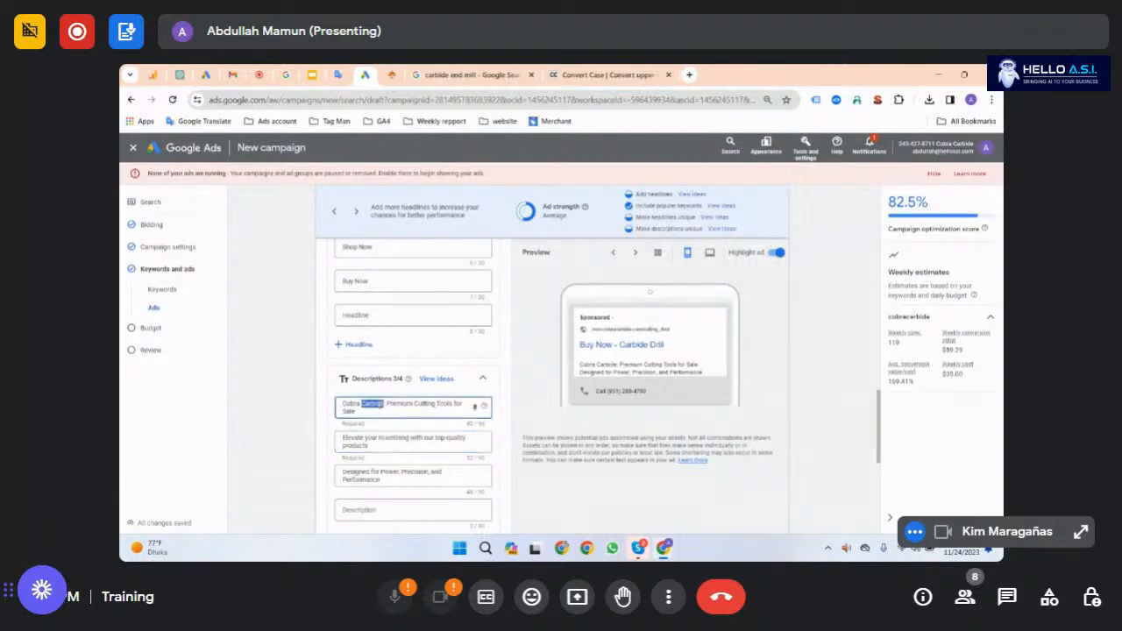
triple_click(379, 404)
key(BackSpace)
triple_click(382, 443)
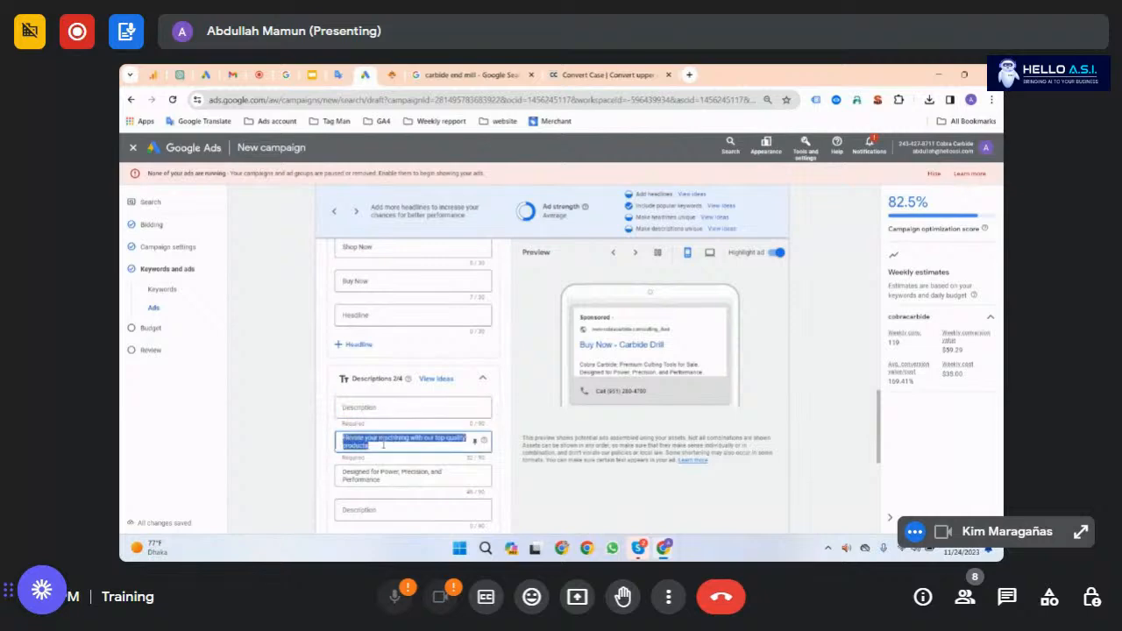
key(BackSpace)
triple_click(386, 475)
key(BackSpace)
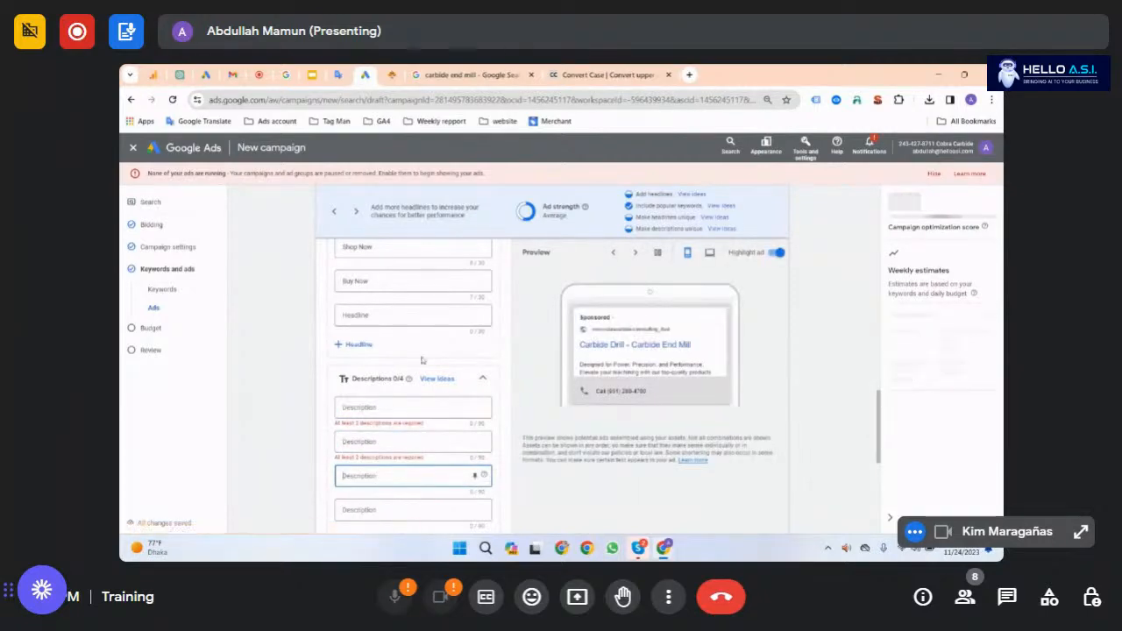
Step: Copy "Carbide End Mill" from the Google Translate notes and move the ChatGPT browser tab beside the Google Translate one
click(338, 75)
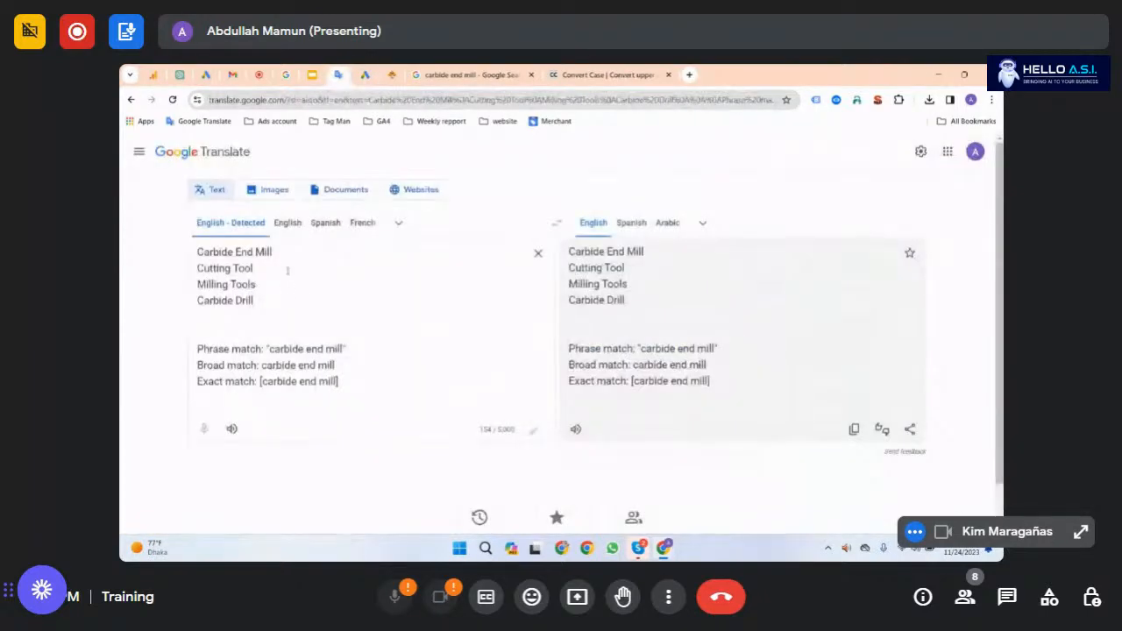
drag(273, 250, 126, 248)
key(ctrl+c)
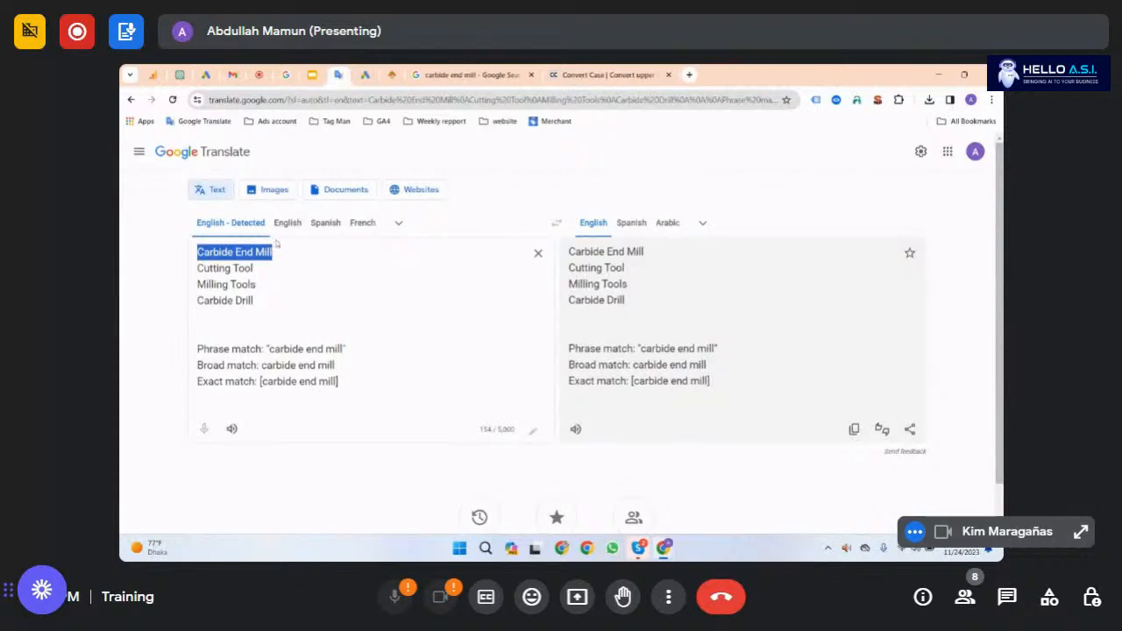
drag(179, 75, 318, 72)
click(342, 76)
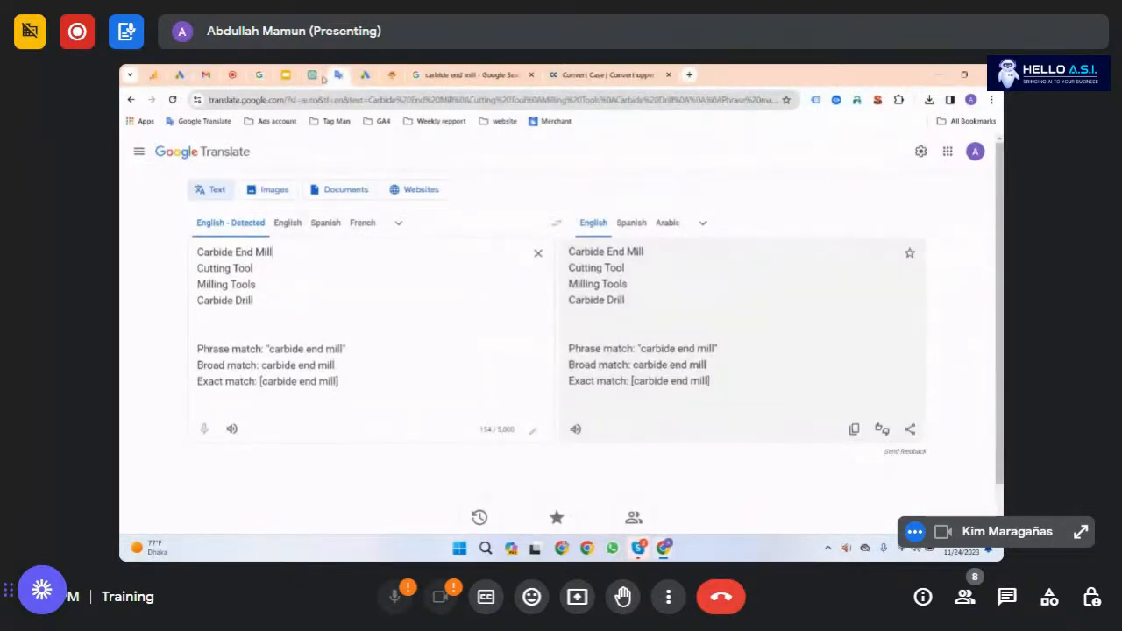
Step: Switch to ChatGPT and send the prompt: give me ads copy for these keywords "Carbide End Mill"
click(319, 75)
click(471, 499)
text(g)
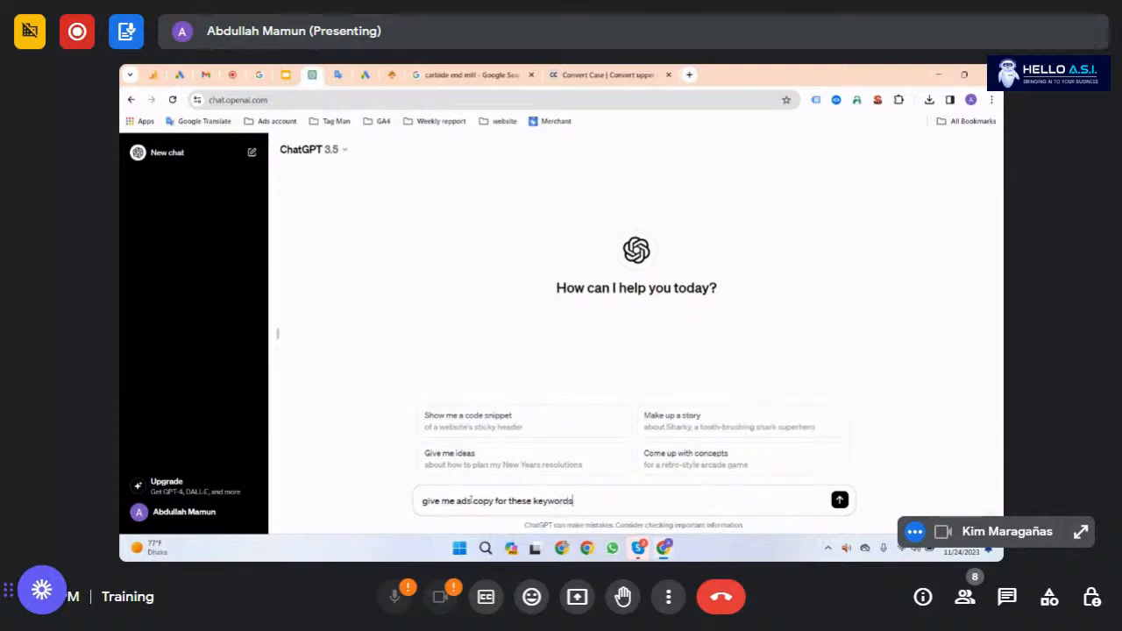
key(ctrl+v)
key(ctrl+a)
key(Return)
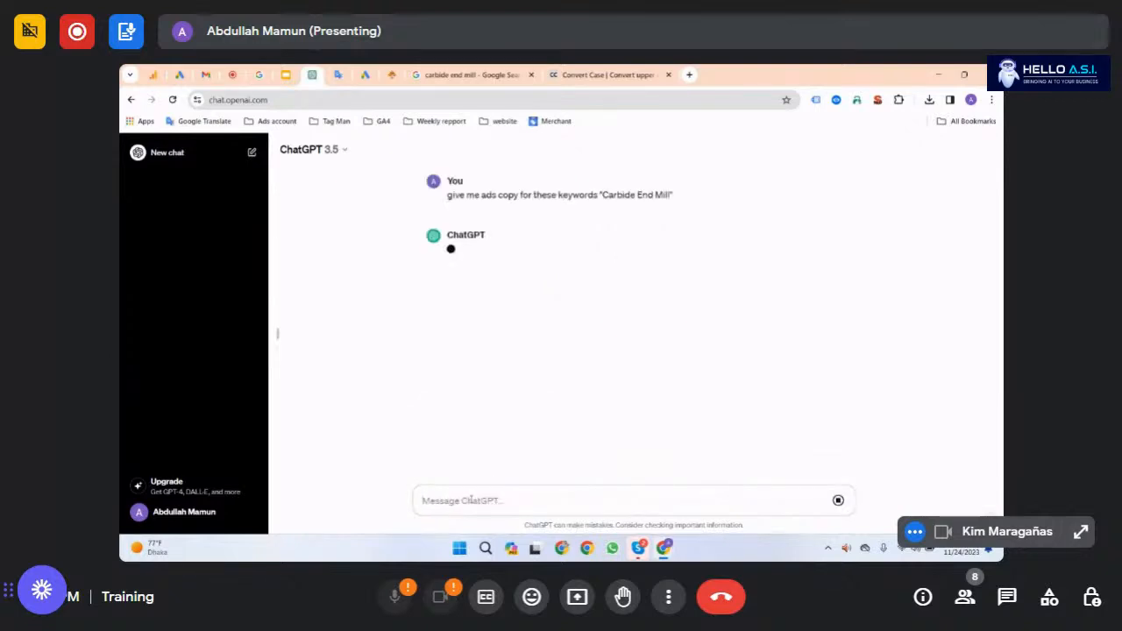
Step: Switch to the Google Meet call and toggle the microphone off and back on
click(232, 75)
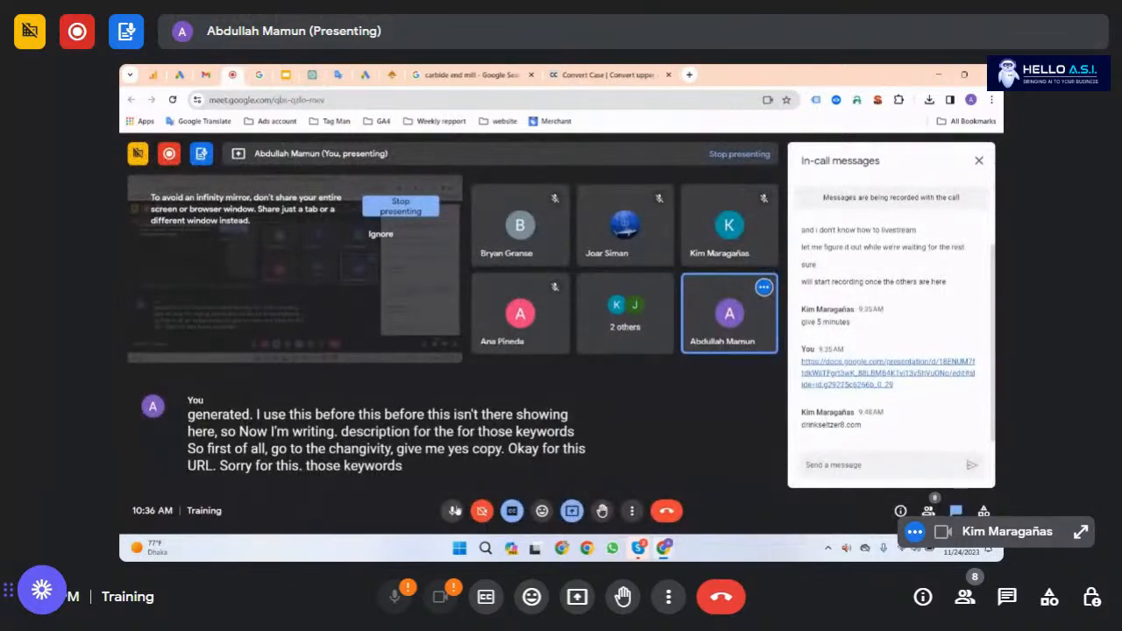
click(453, 511)
click(452, 511)
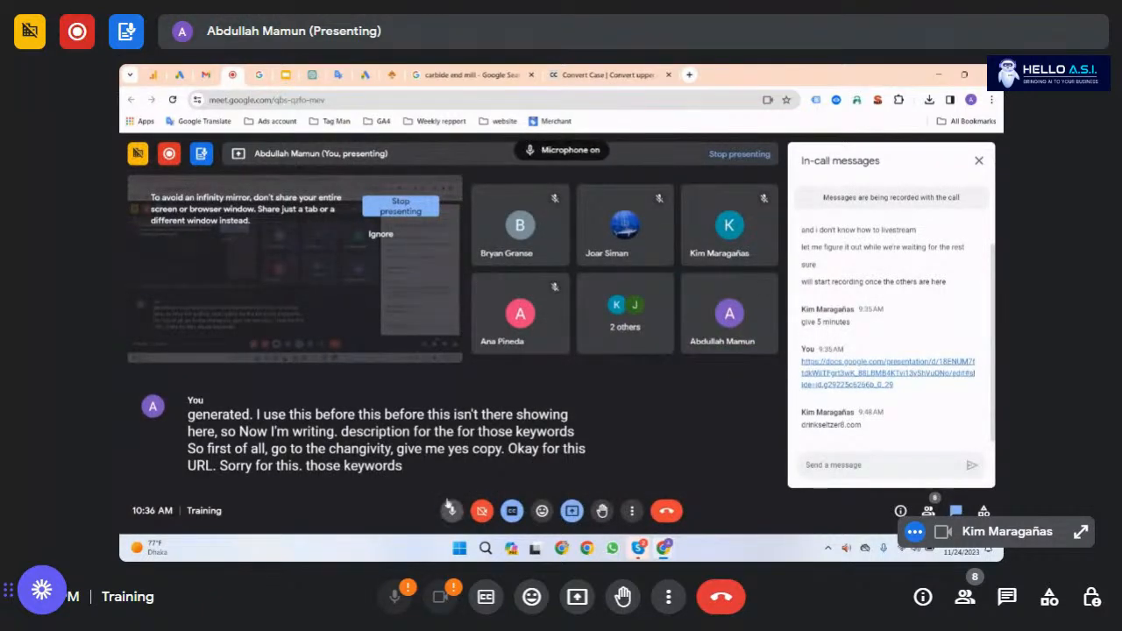
click(393, 73)
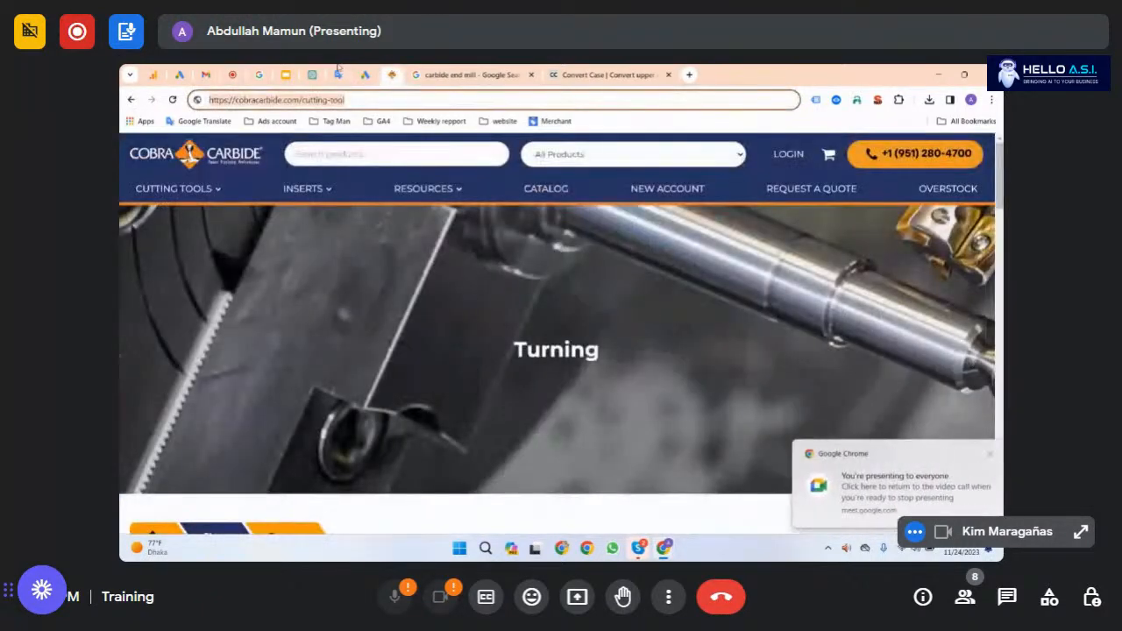
Step: Review ChatGPT's ad copy suggestions and copy the seventh title, "Cutting-Edge Performance: Carbide End Mills"
click(312, 76)
scroll(633, 418, down, 5)
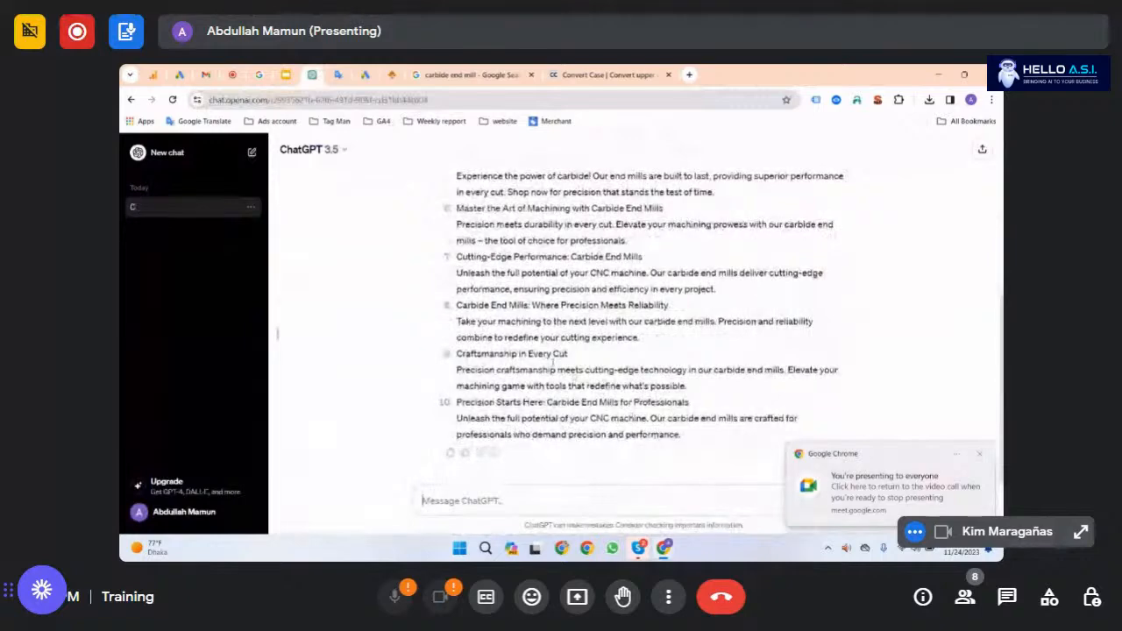
scroll(678, 375, up, 5)
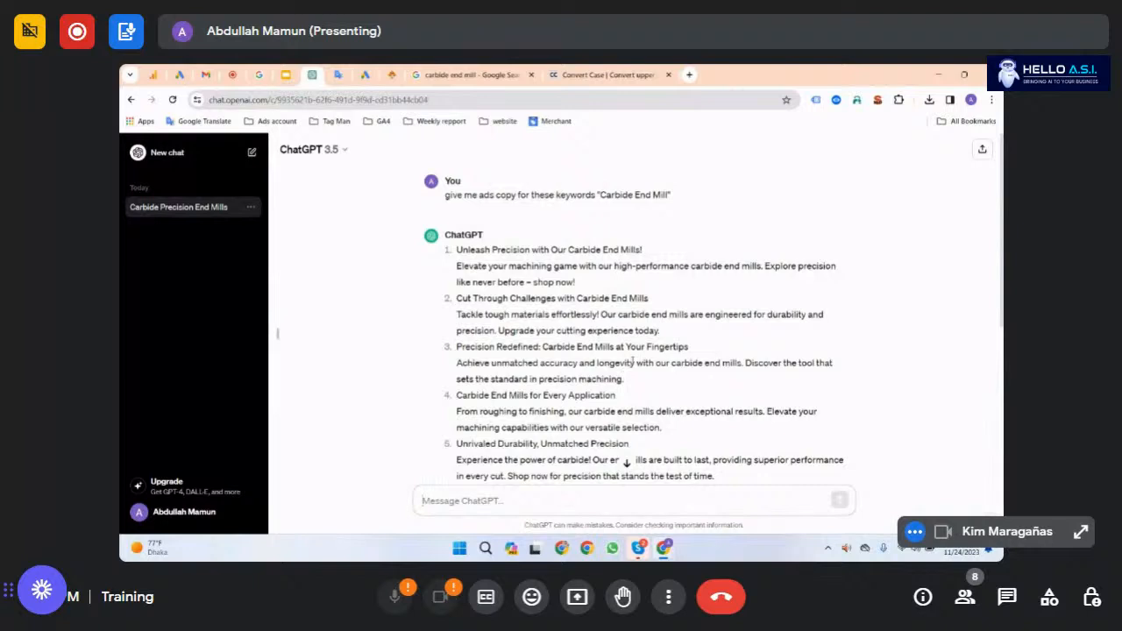
scroll(632, 359, down, 1)
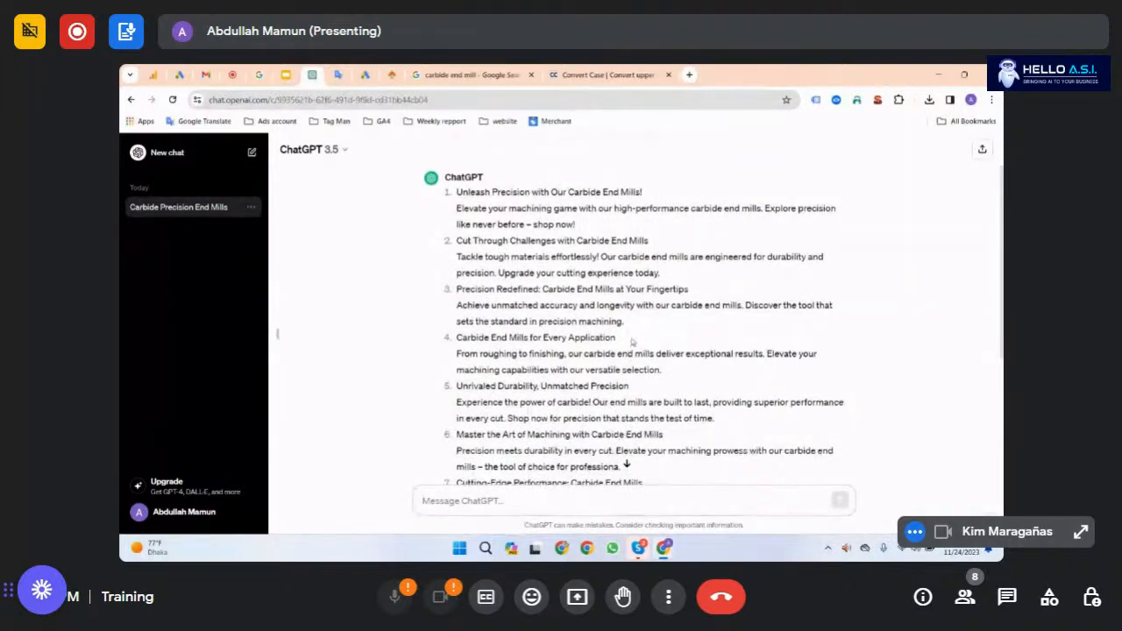
scroll(603, 391, down, 2)
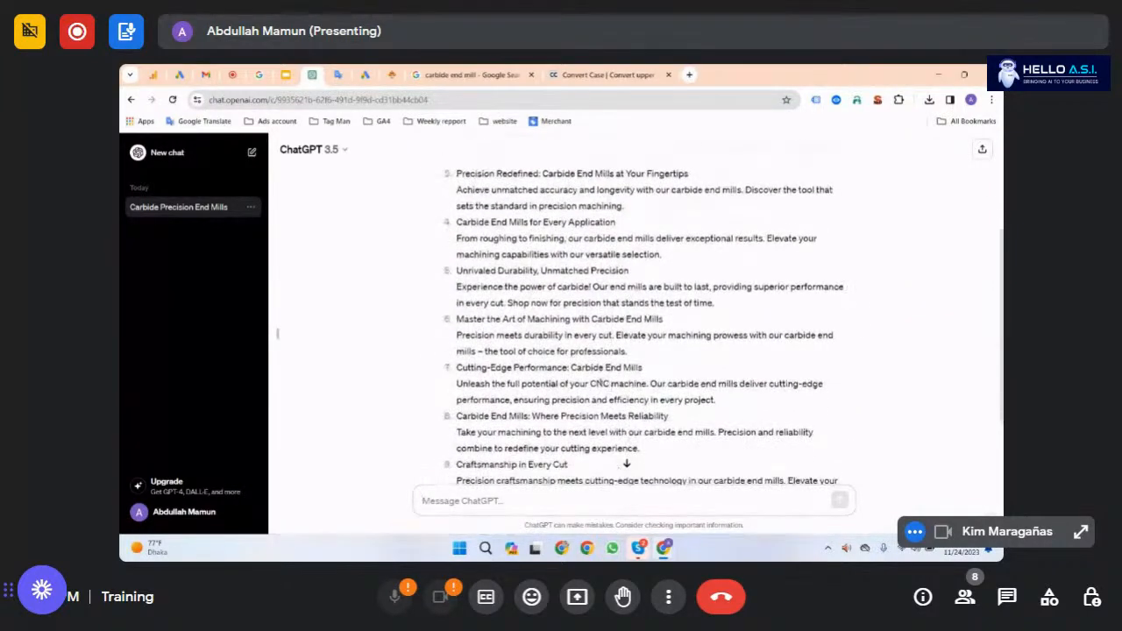
drag(644, 369, 456, 369)
key(ctrl+c)
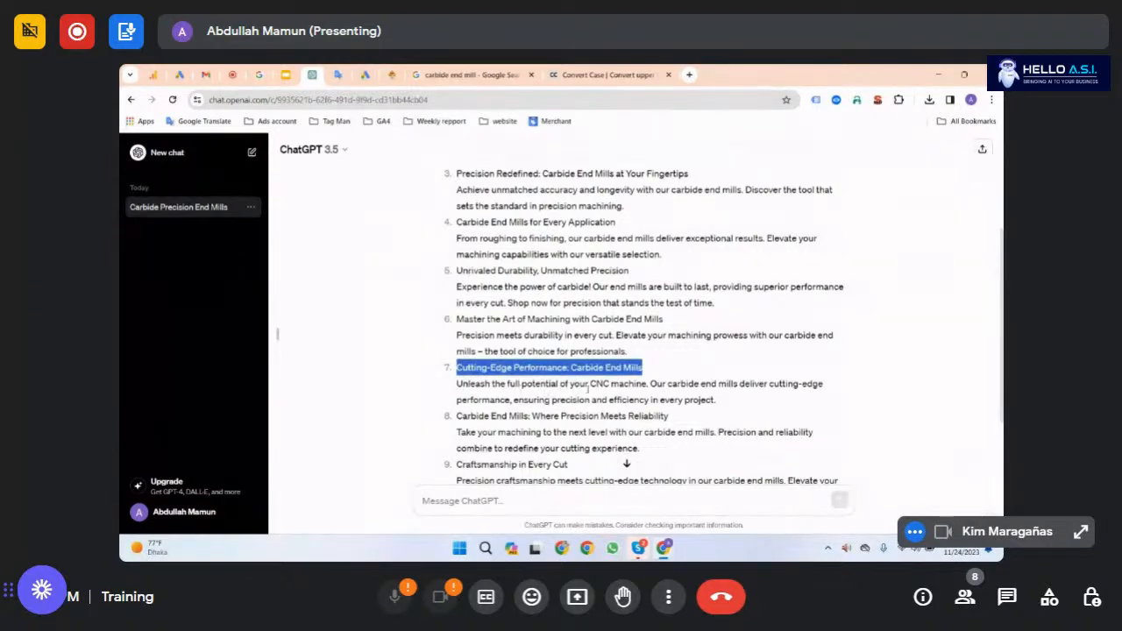
Step: Paste the copied title as the first description in the Google Ads draft and delete the colon after "Performance"
click(365, 74)
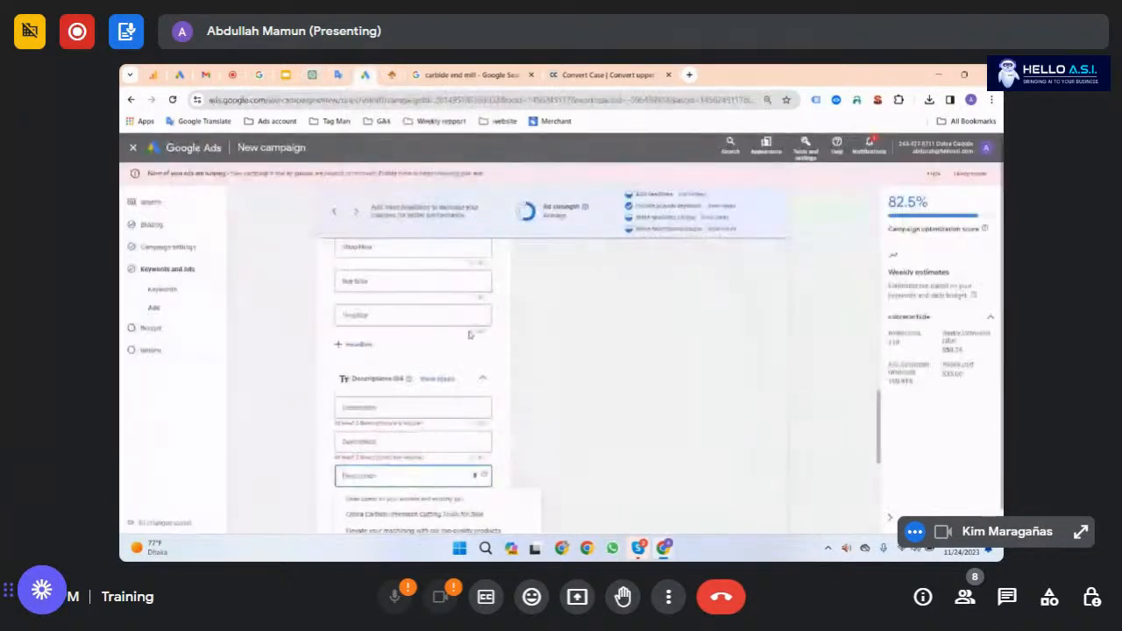
click(391, 408)
key(ctrl+v)
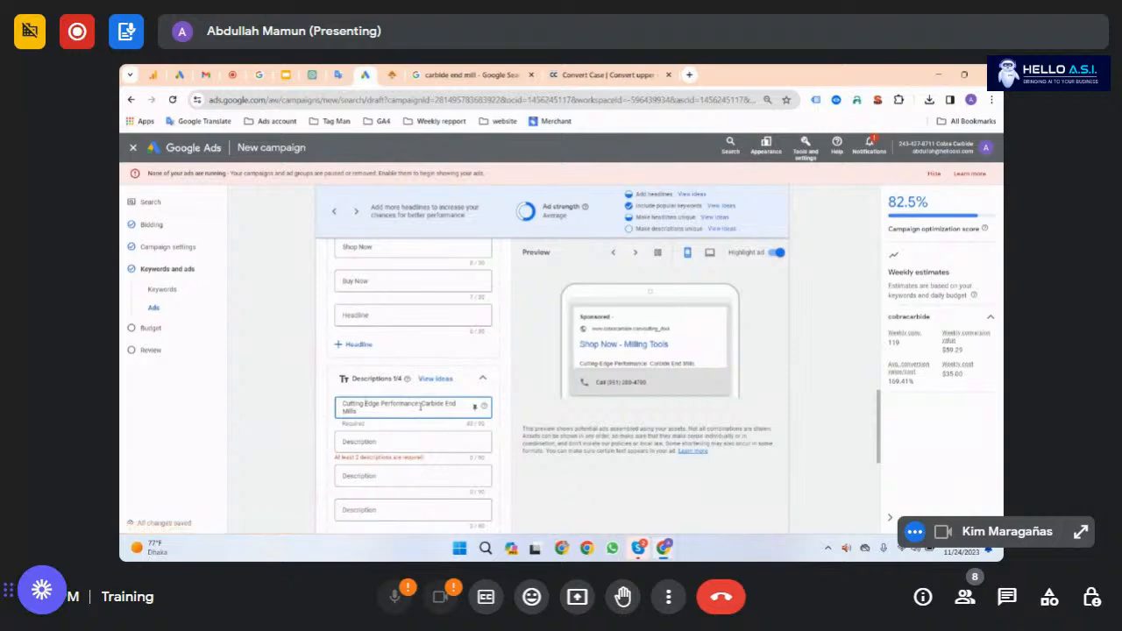
click(421, 406)
key(BackSpace)
Step: Copy the keyword "Cutting Tool" from the Google Translate keyword list and paste it into the ChatGPT message
click(337, 75)
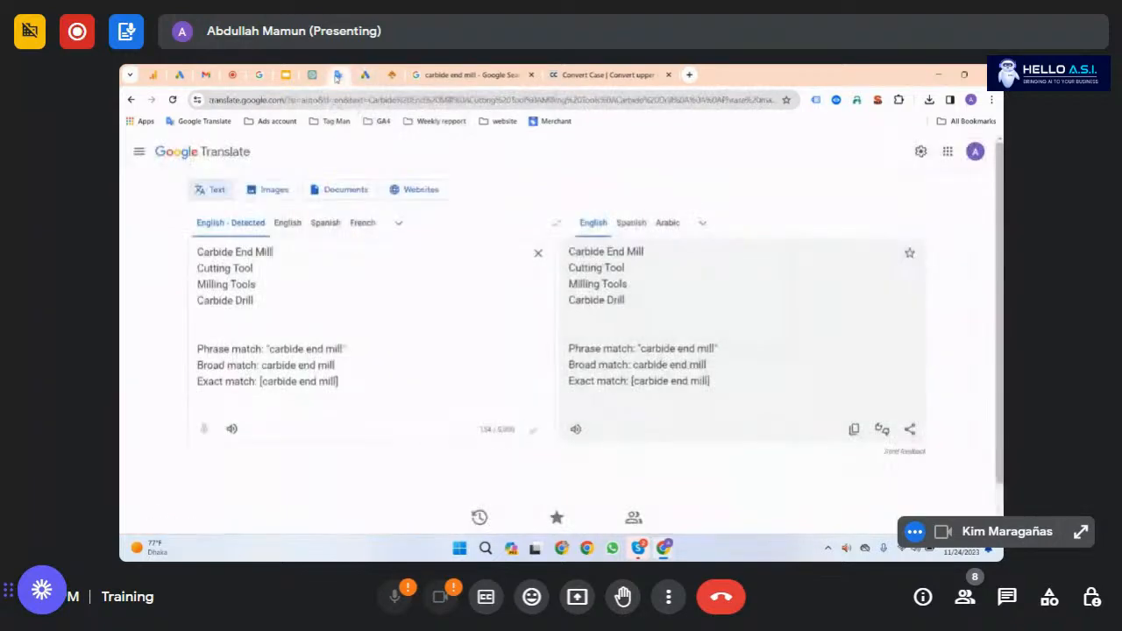
triple_click(218, 268)
key(ctrl+c)
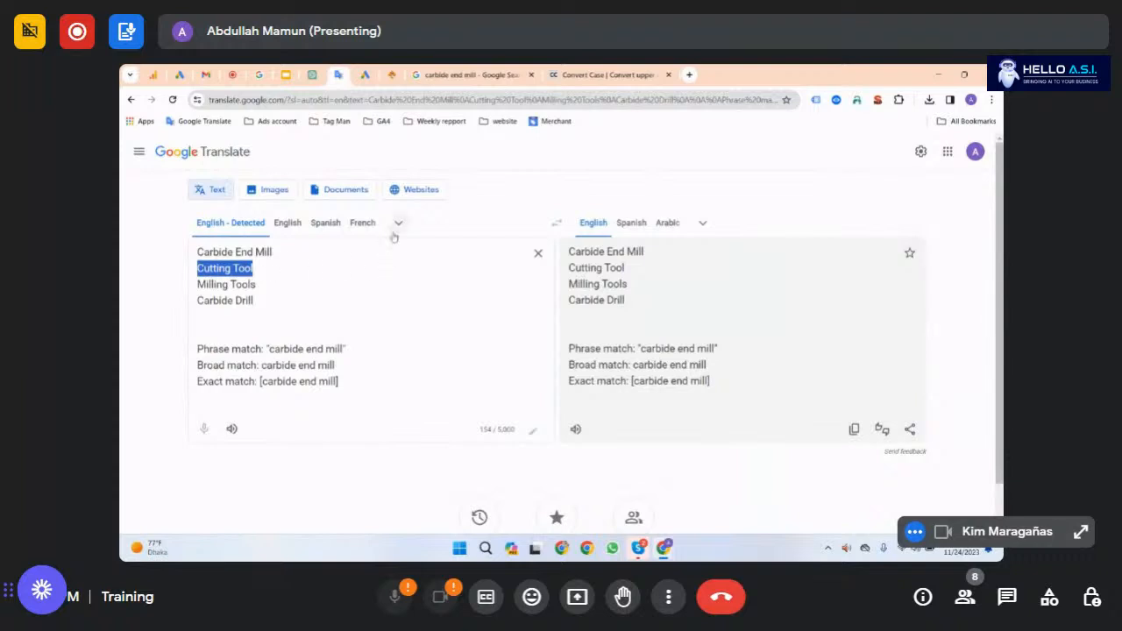
click(315, 71)
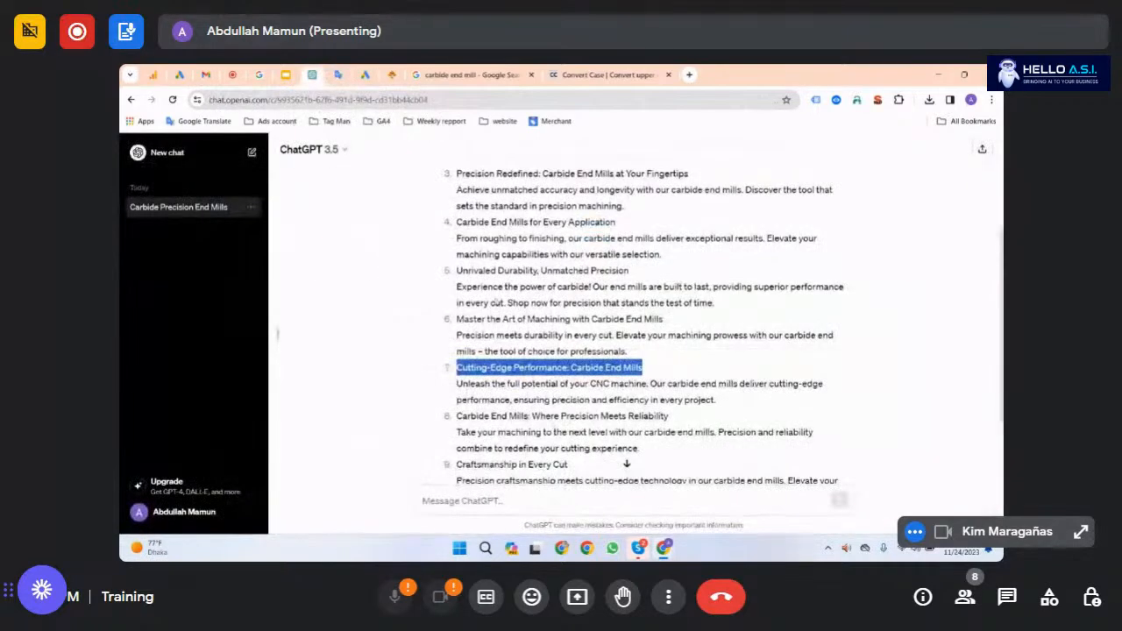
click(534, 501)
key(ctrl+v)
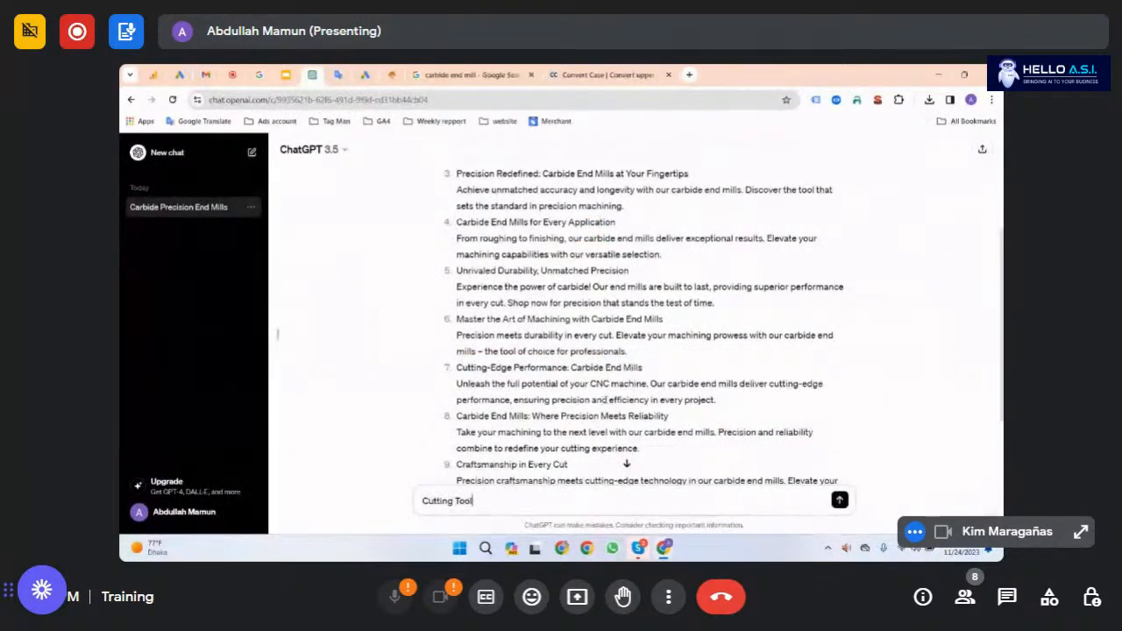
Step: Reuse the earlier prompt wording and send to ChatGPT: give me ads copy for these keywords "Cutting Tool"
scroll(544, 278, up, 3)
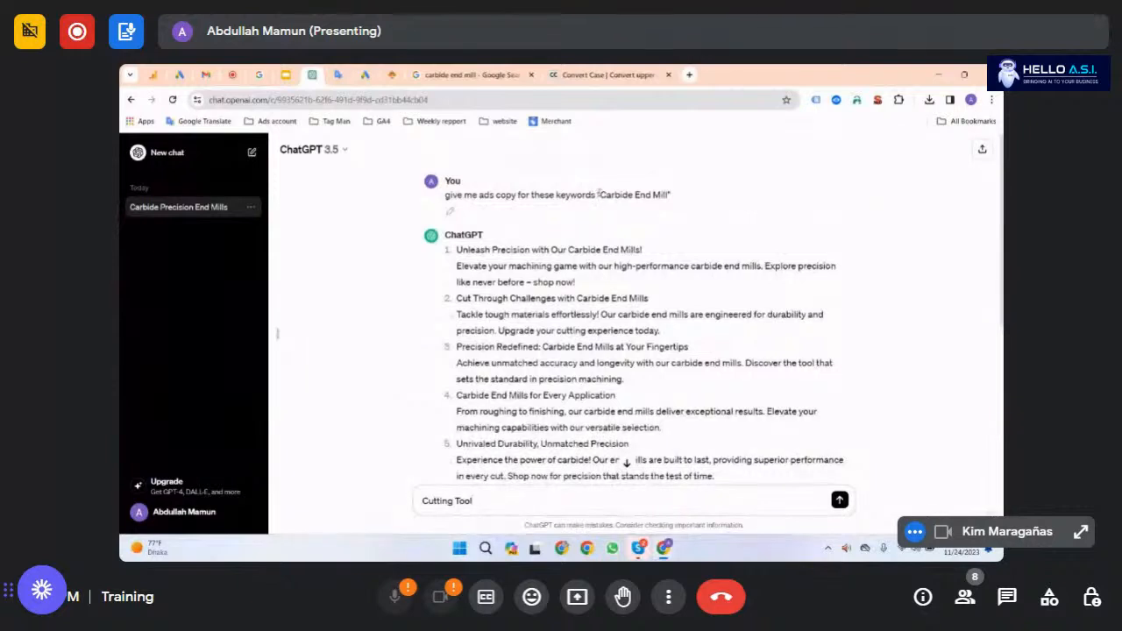
drag(600, 195, 440, 201)
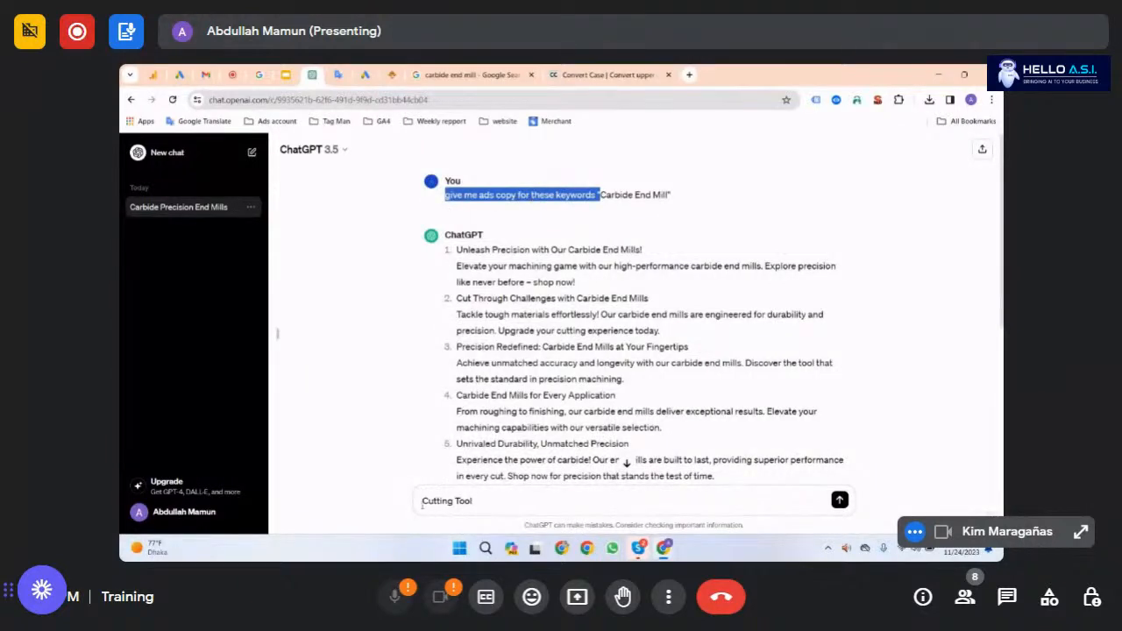
click(422, 506)
text(User give me ads copy for these keywords)
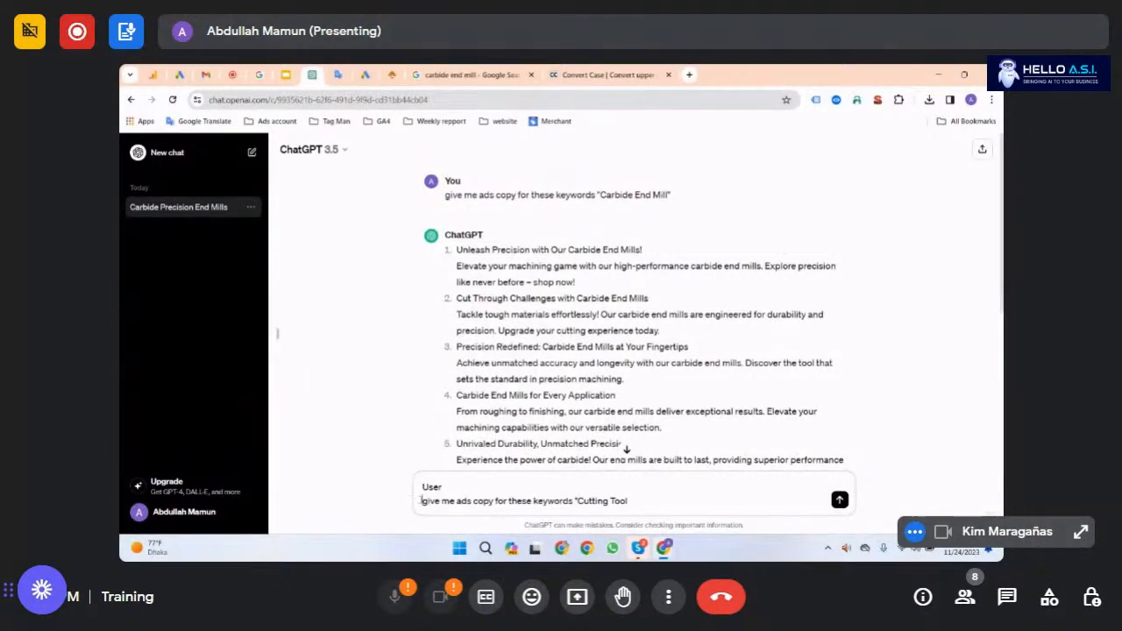
key(BackSpace)
key(BackSpace)
key(BackSpace)
key(BackSpace)
key(BackSpace)
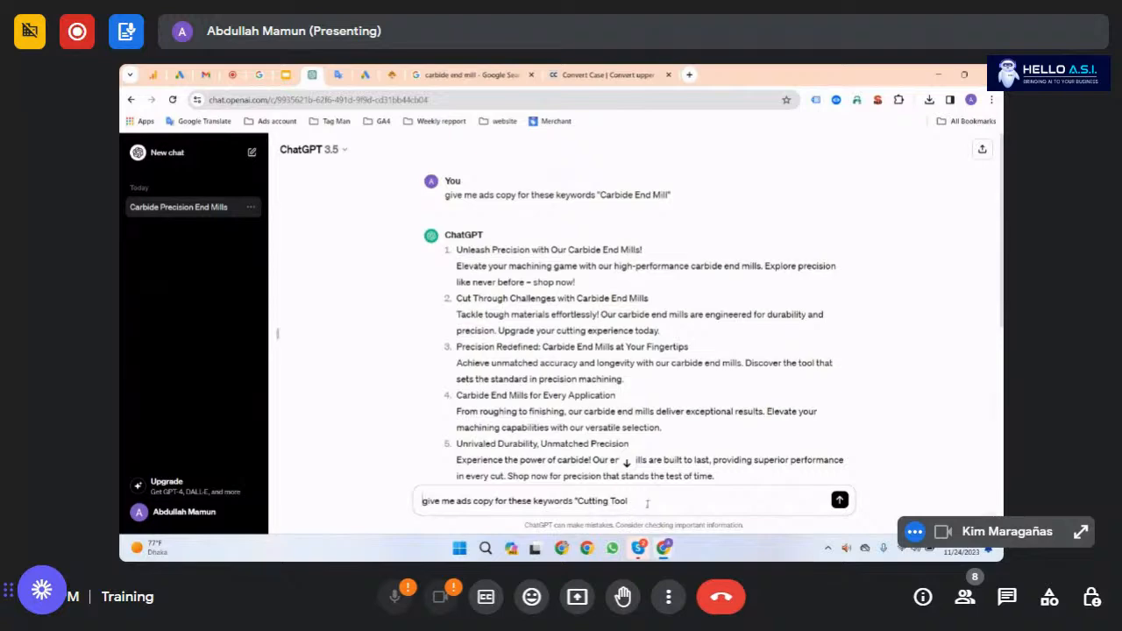
key(ctrl+a)
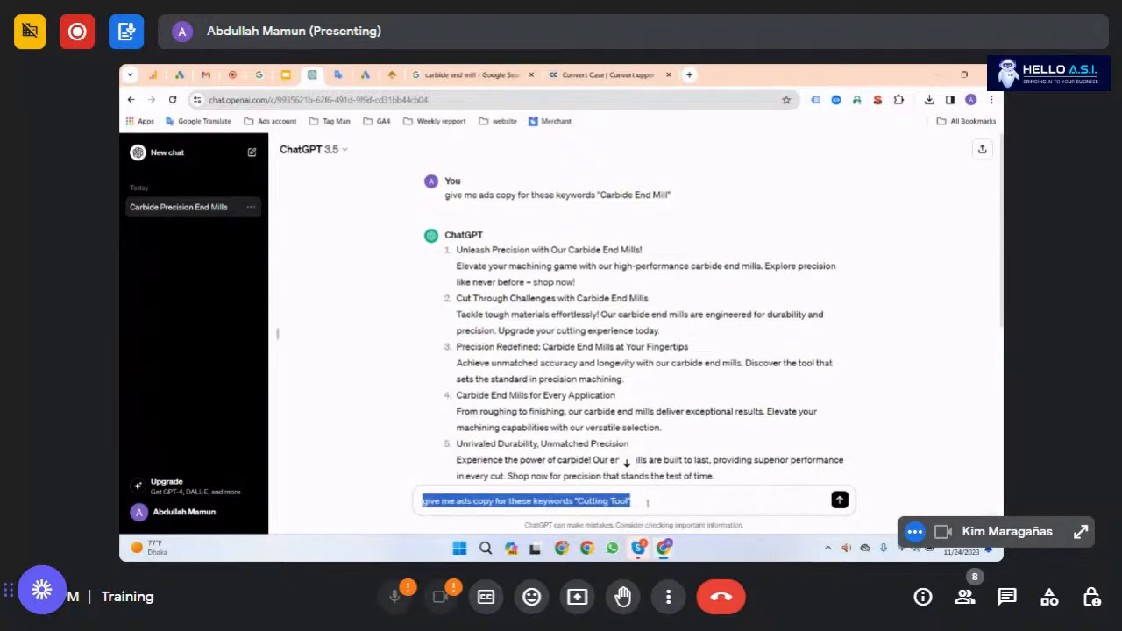
key(Return)
Step: Enter ChatGPT's eighth suggestion as the second Google Ads description: "Craft Your Success with Our Cutting Tools. Precision Meets Performance for Professionals"
scroll(589, 412, down, 5)
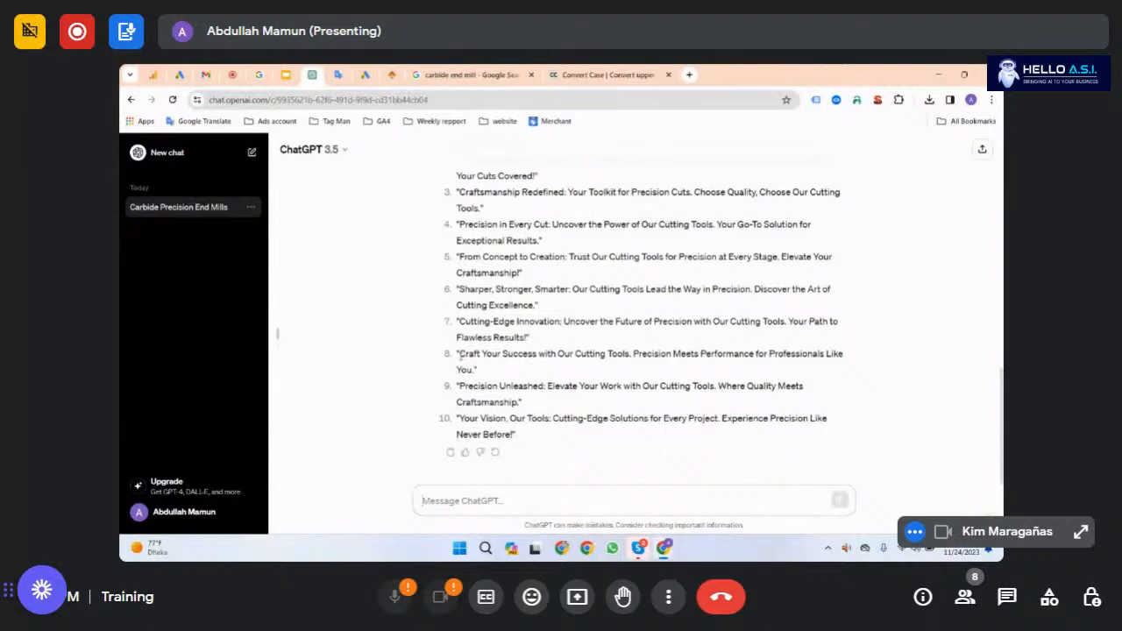
drag(458, 354, 824, 355)
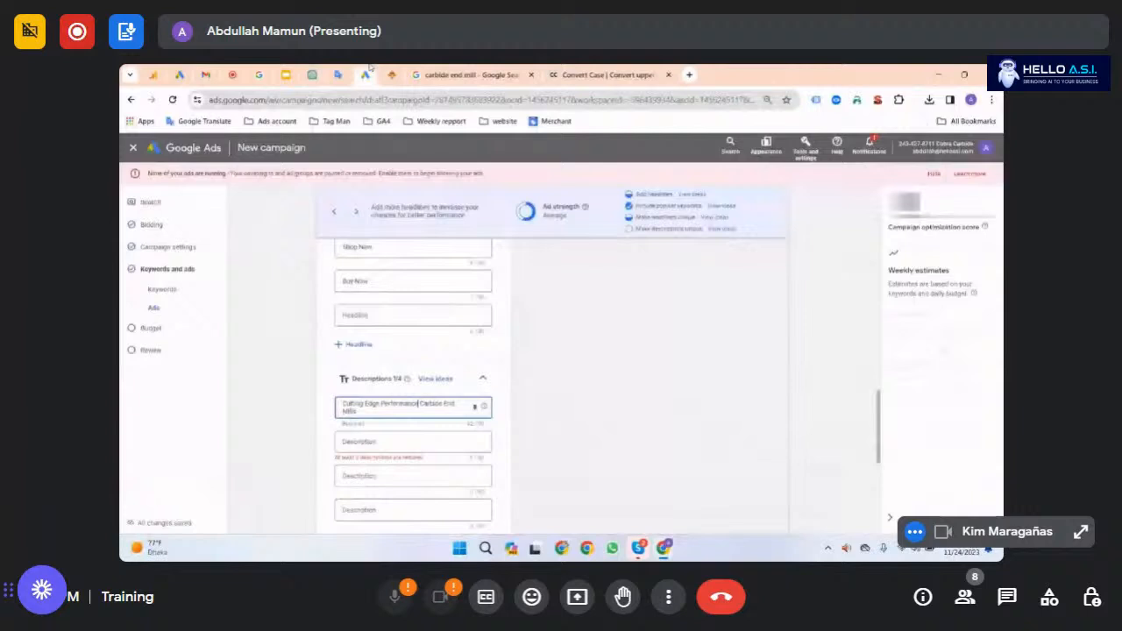
click(364, 74)
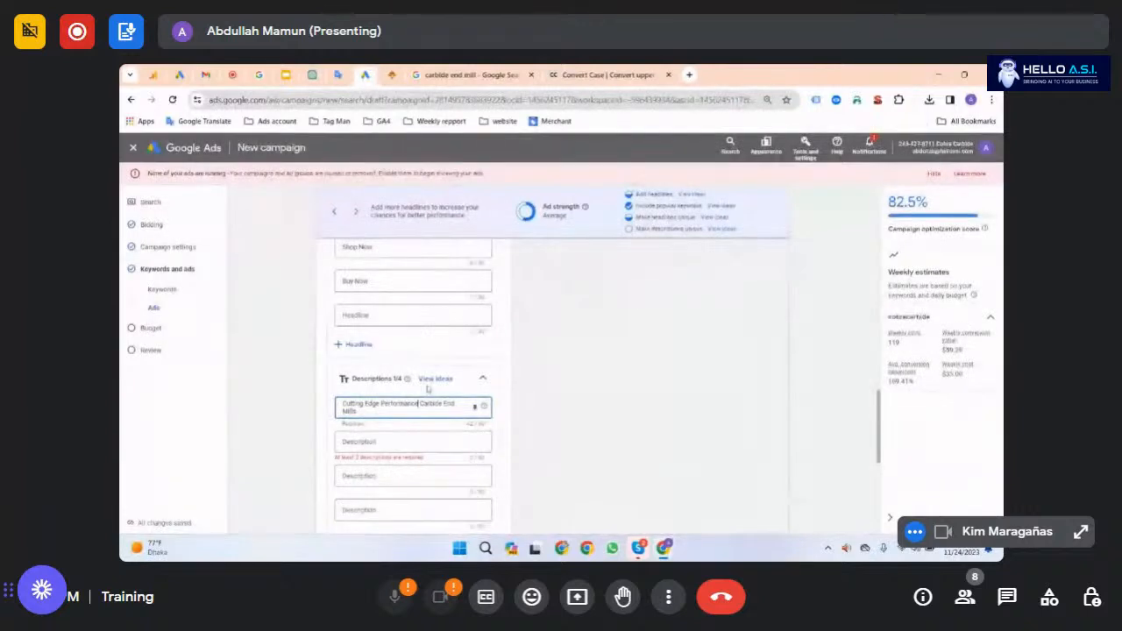
click(390, 441)
text(Craft Your Success with Our Cutting Tools: Precision Meets Performance for Professionals)
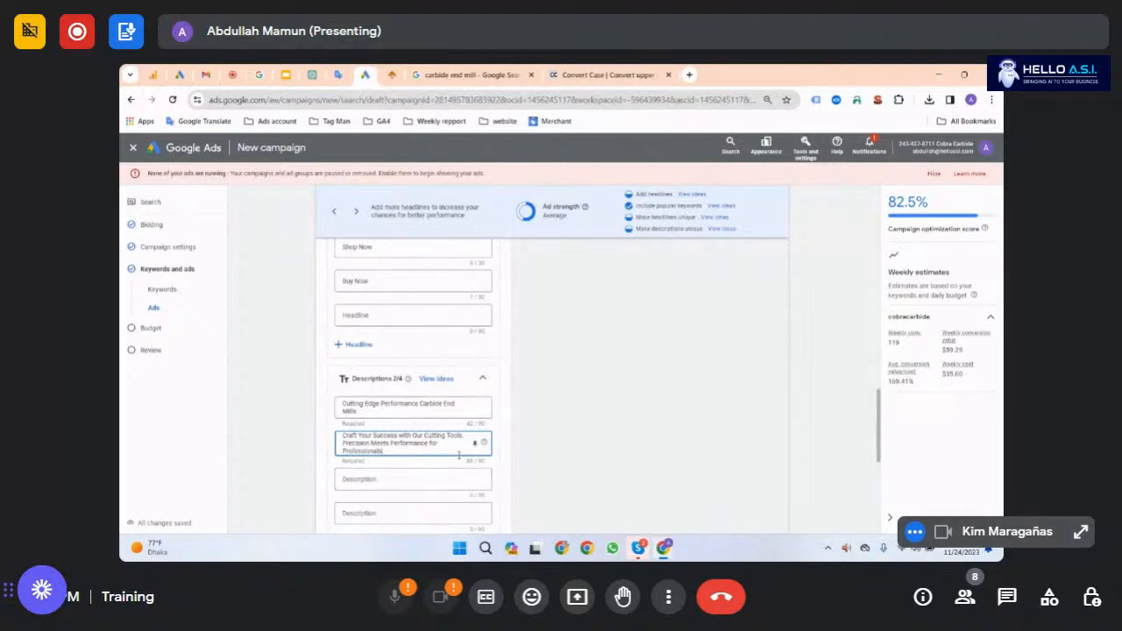
Step: Pin the "Carbide End Mill" headline so that it shows only in position 1
scroll(465, 448, down, 1)
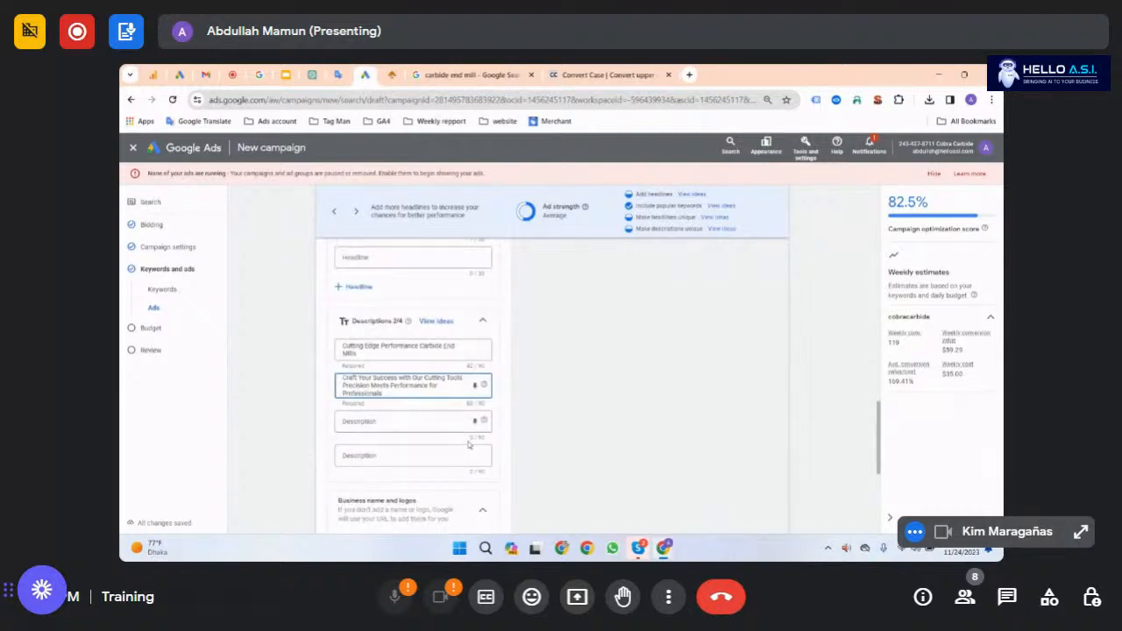
scroll(468, 445, up, 5)
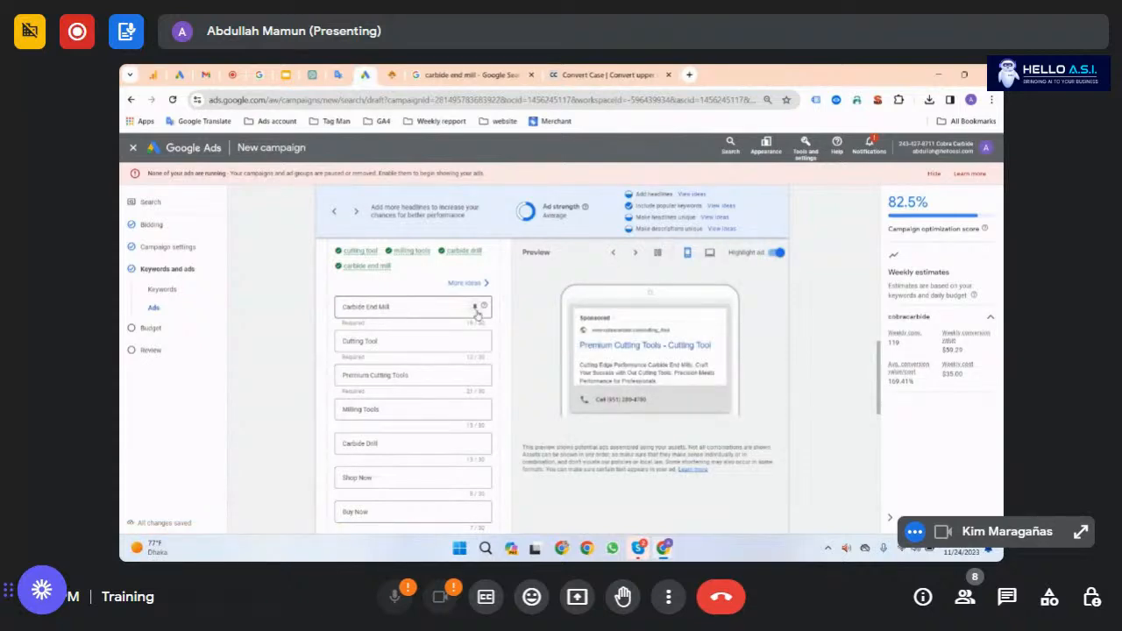
click(476, 309)
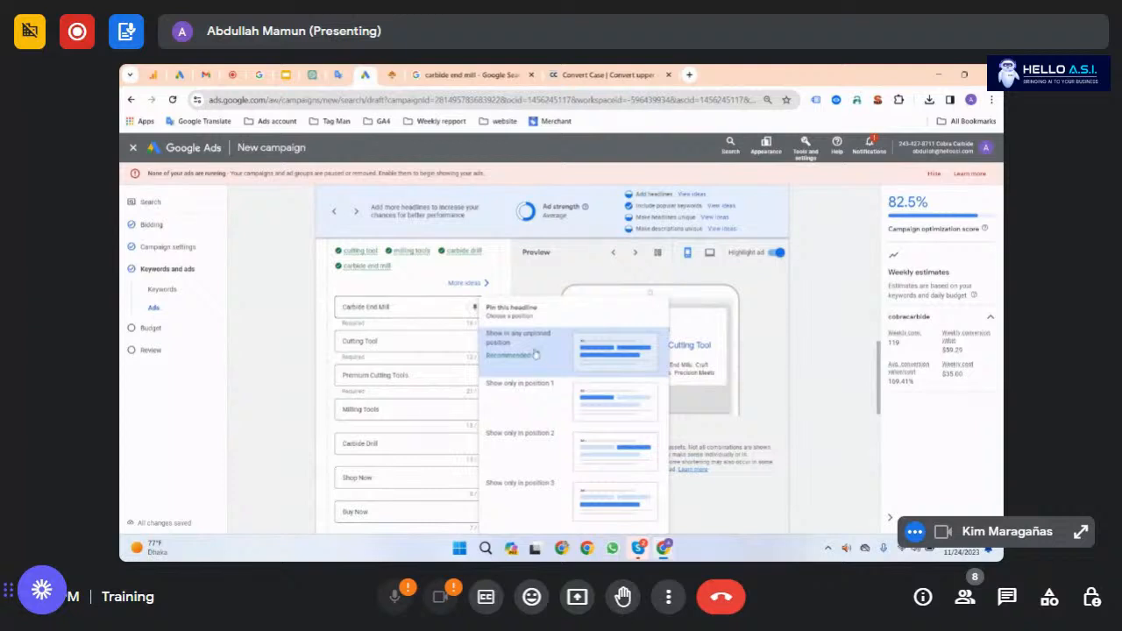
click(545, 401)
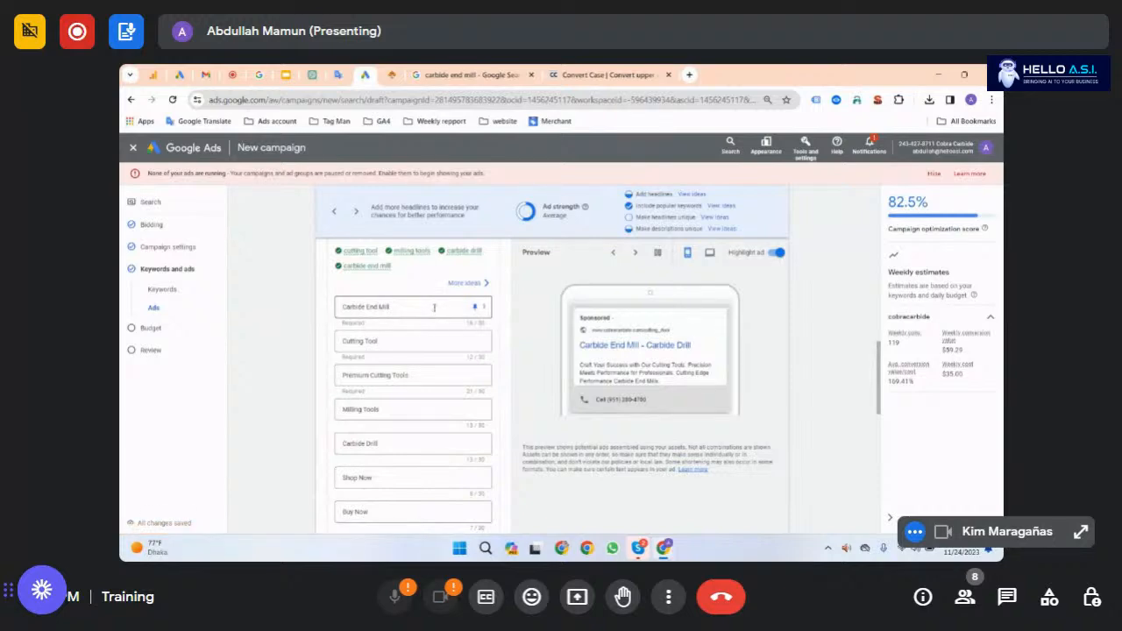
Step: Switch to the Google results for "carbide end mill" and examine where the first sponsored ad shows its headline
click(425, 74)
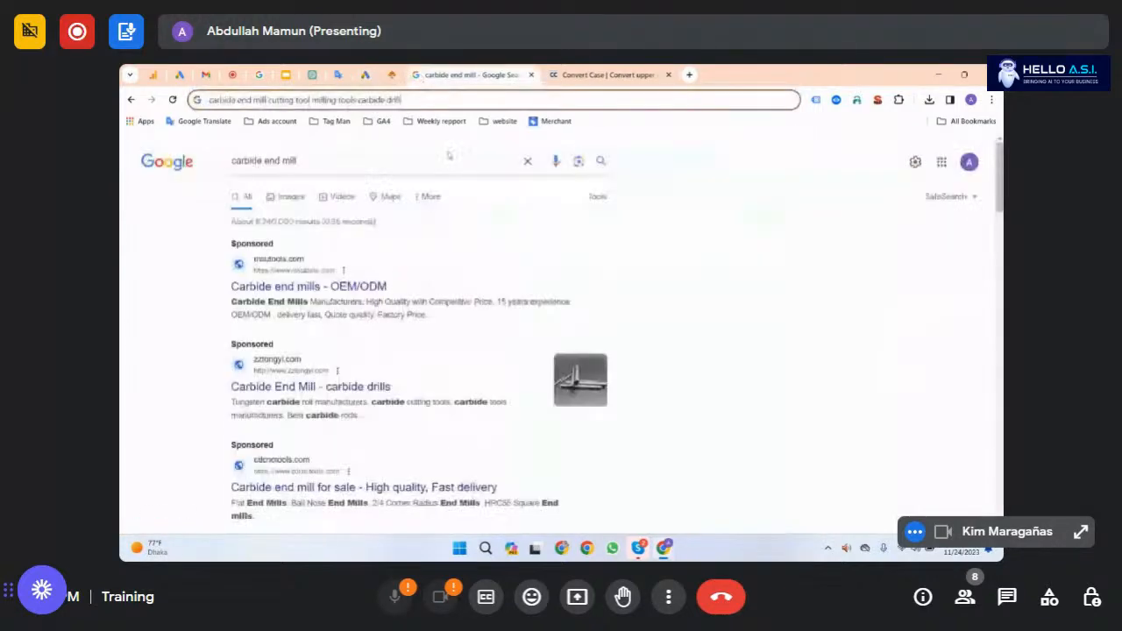
drag(215, 290, 402, 295)
click(218, 296)
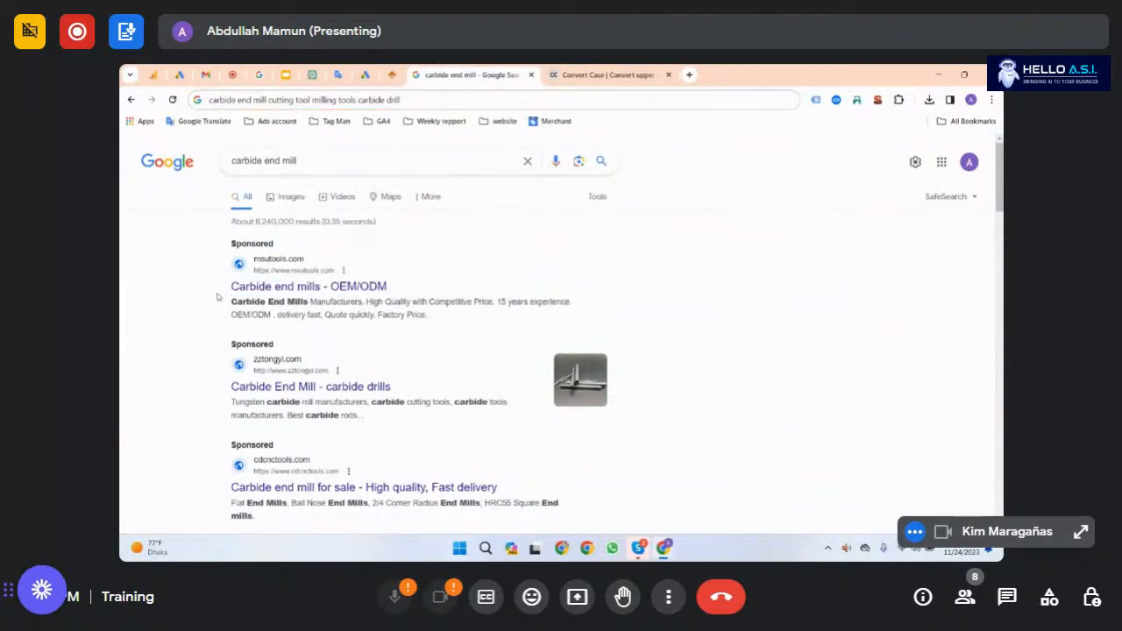
drag(235, 290, 383, 68)
Step: Return to the Google Ads draft and pin the "Cutting Tool" headline so that it shows only in position 1
click(365, 75)
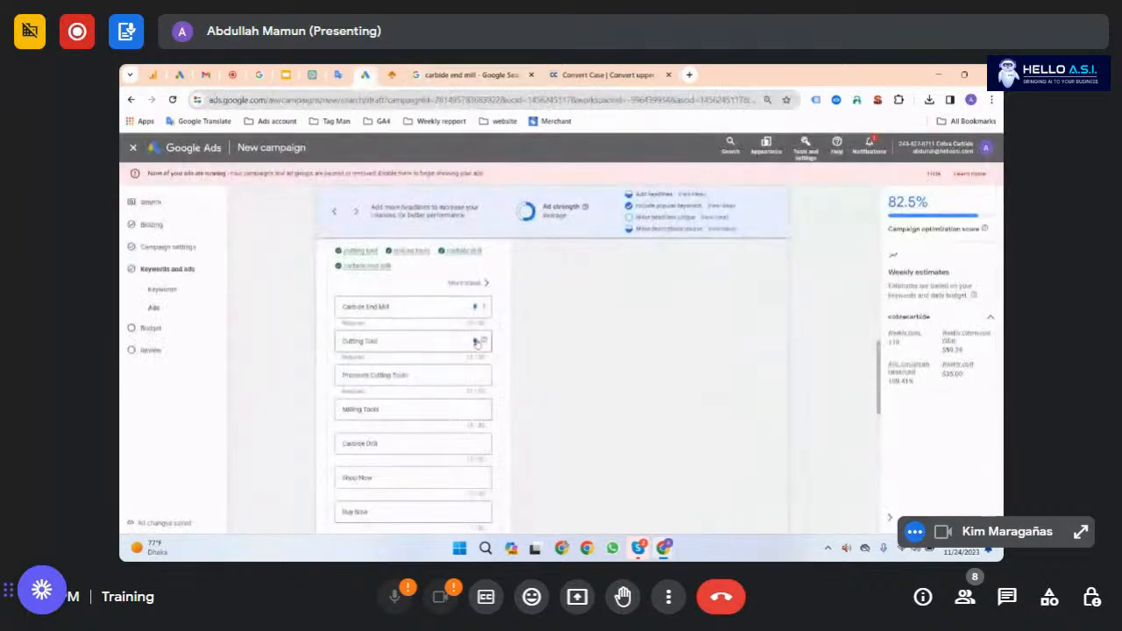
click(475, 309)
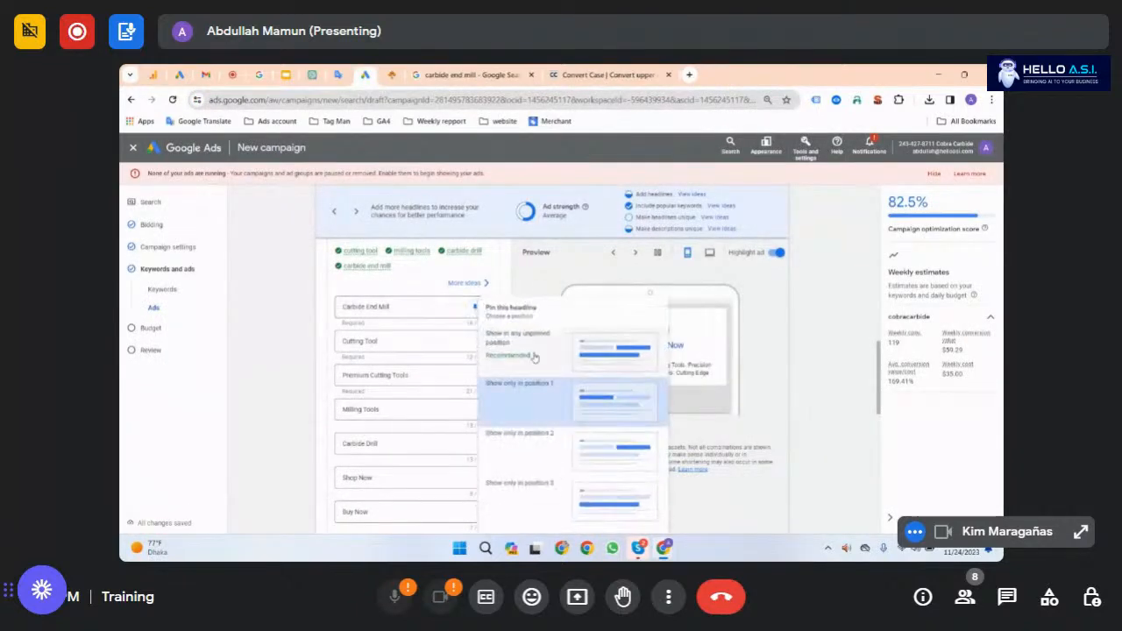
click(547, 396)
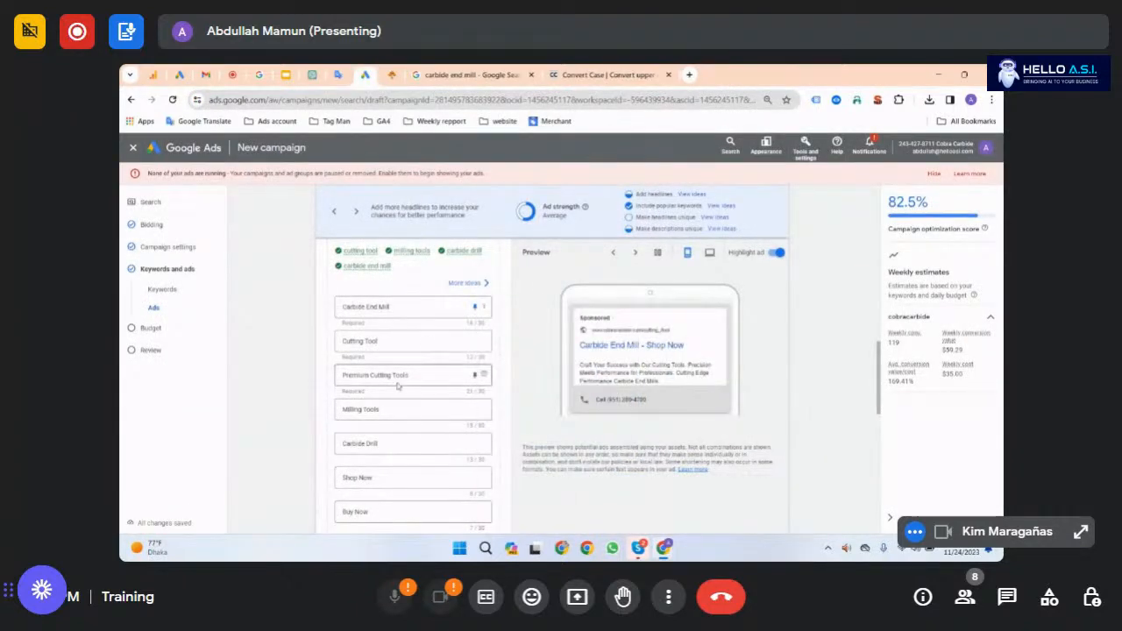
click(475, 342)
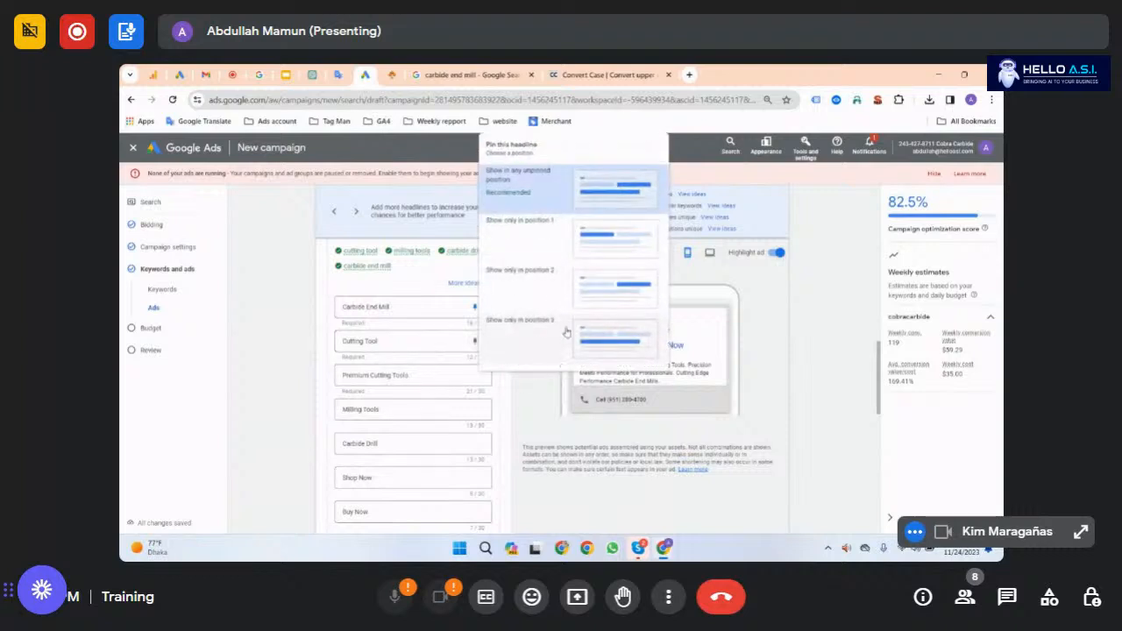
click(582, 241)
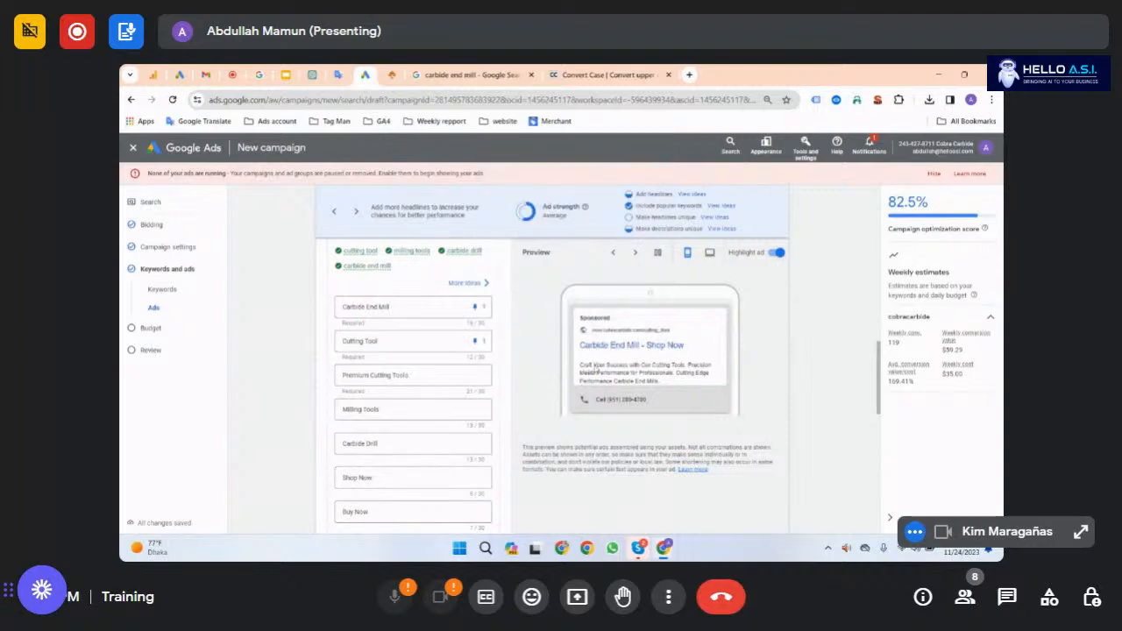
triple_click(423, 334)
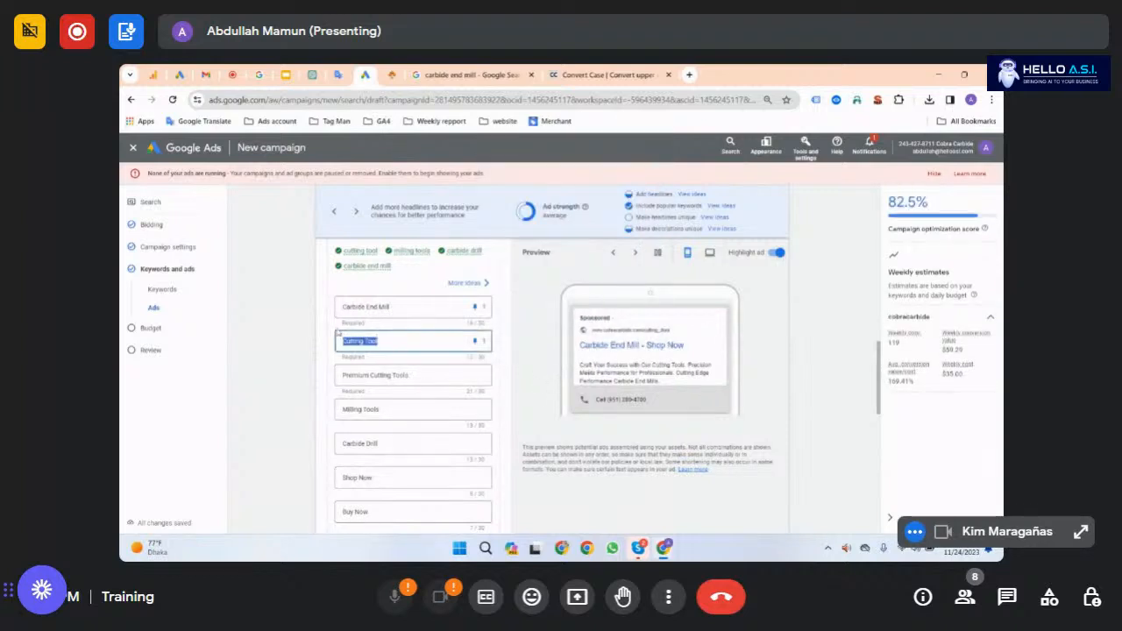
click(551, 325)
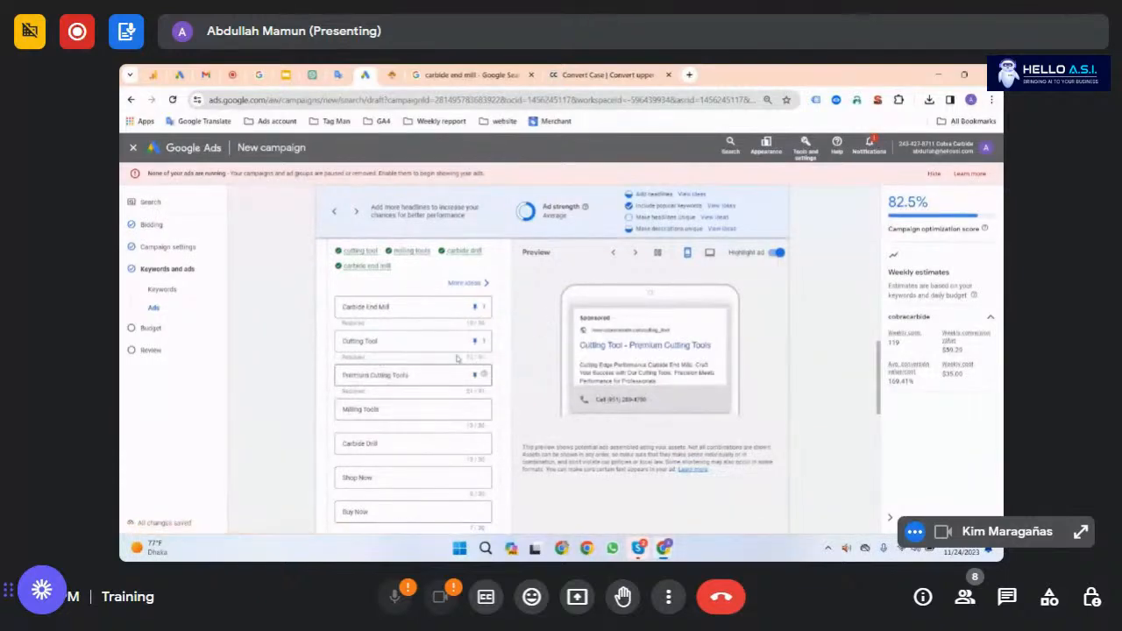
Step: Unpin the "Carbide End Mill" headline by setting it to show in any unpinned position
click(477, 308)
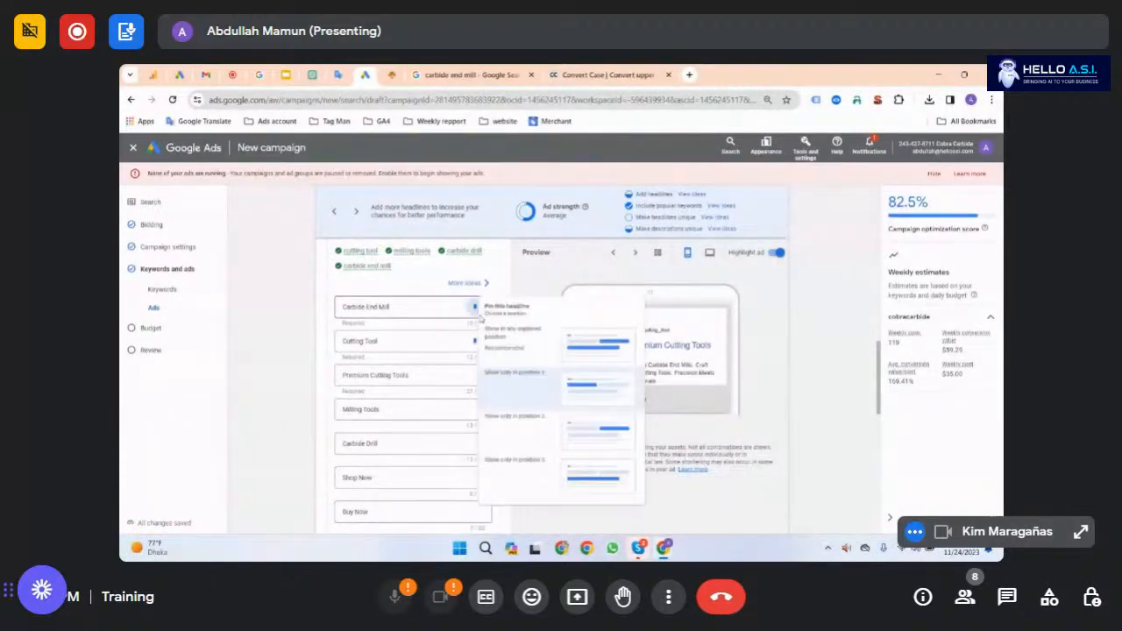
click(594, 401)
click(476, 308)
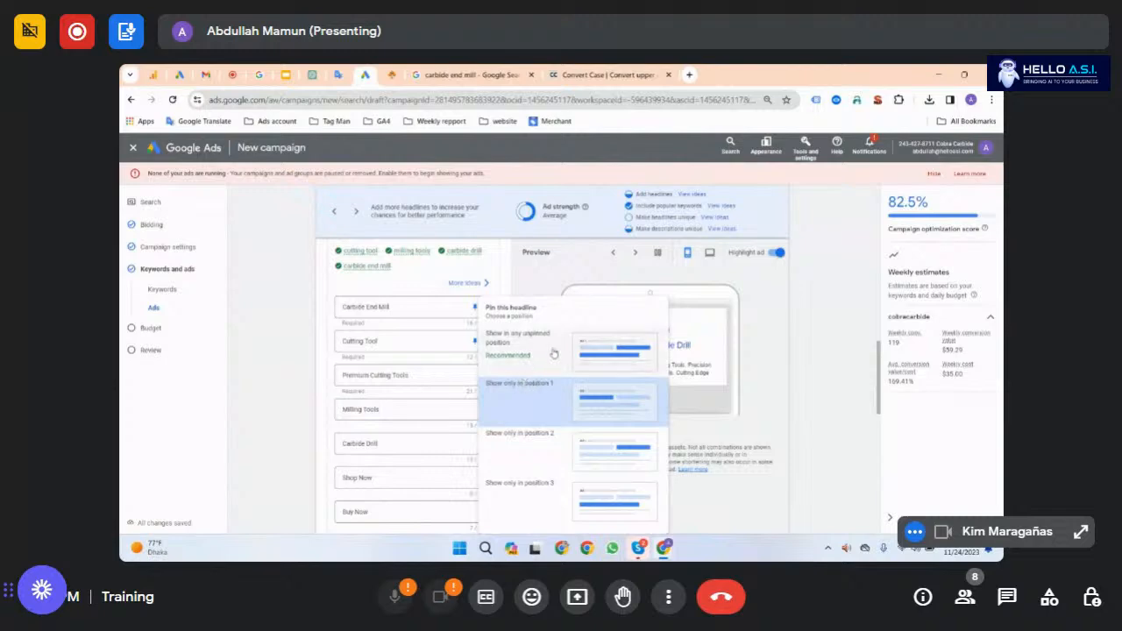
click(478, 308)
click(478, 308)
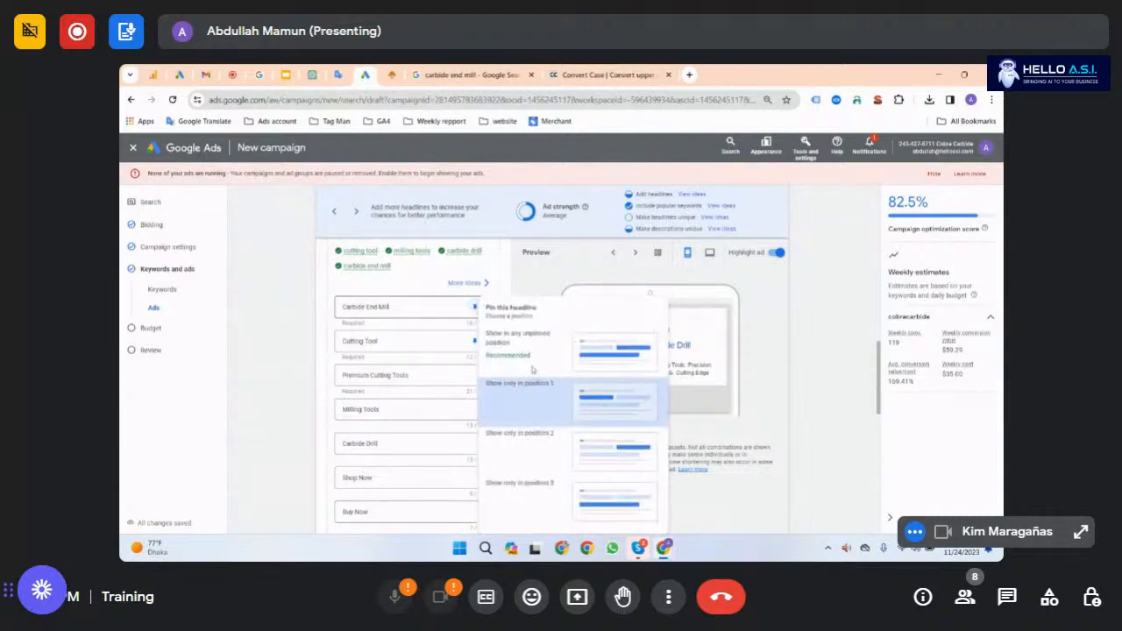
click(595, 403)
click(474, 309)
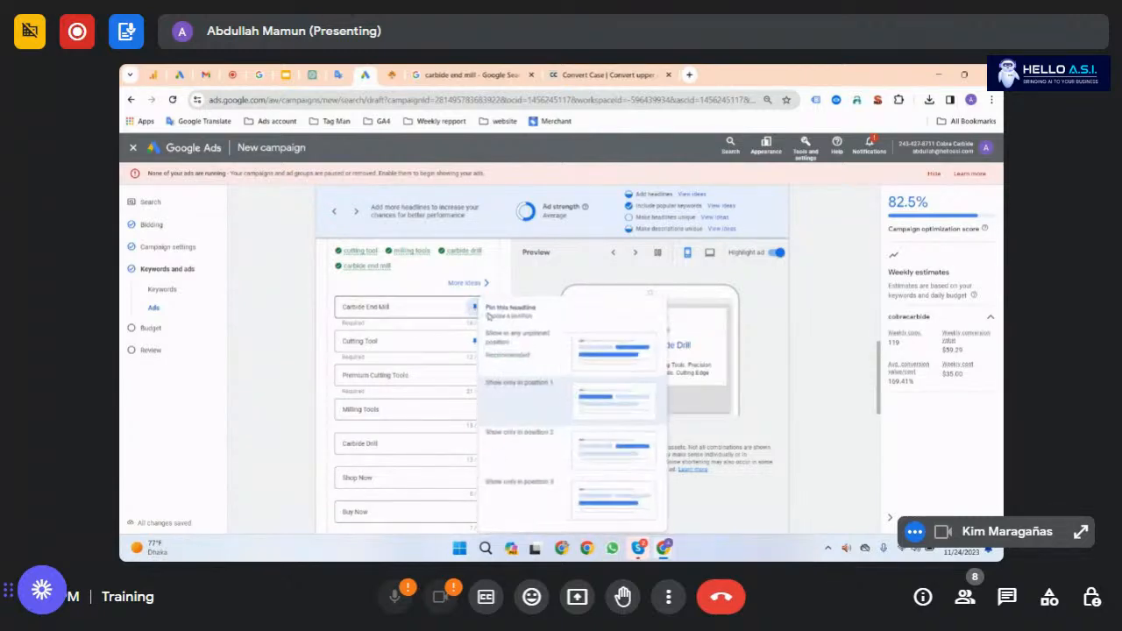
click(541, 331)
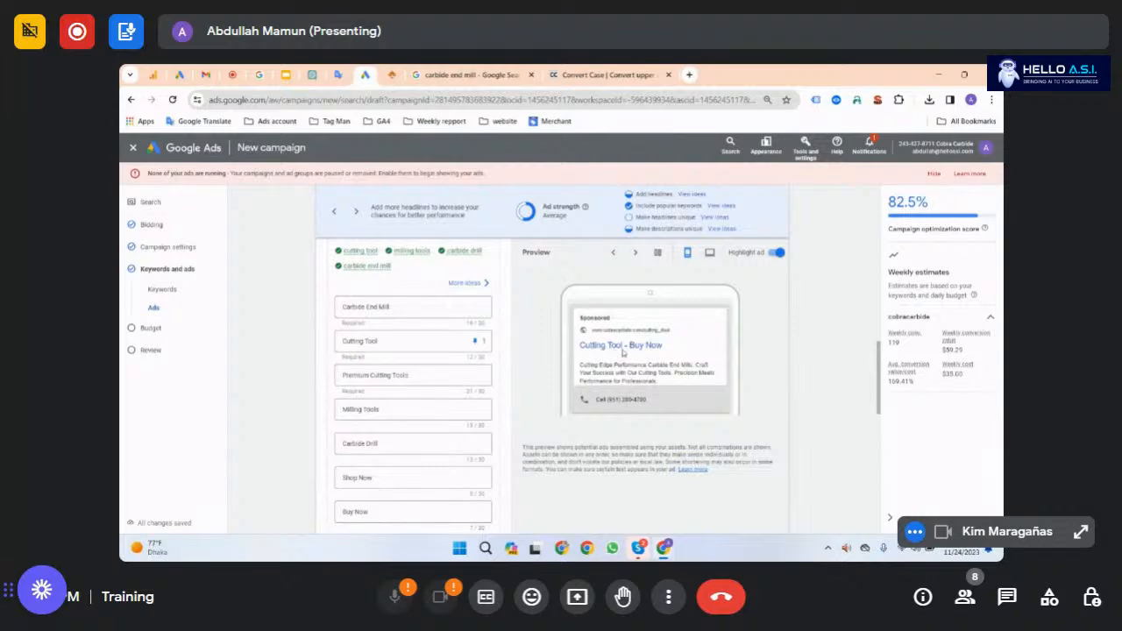
Step: Open the sitelink asset library for the campaign from the ad's Sitelinks section
scroll(553, 447, down, 4)
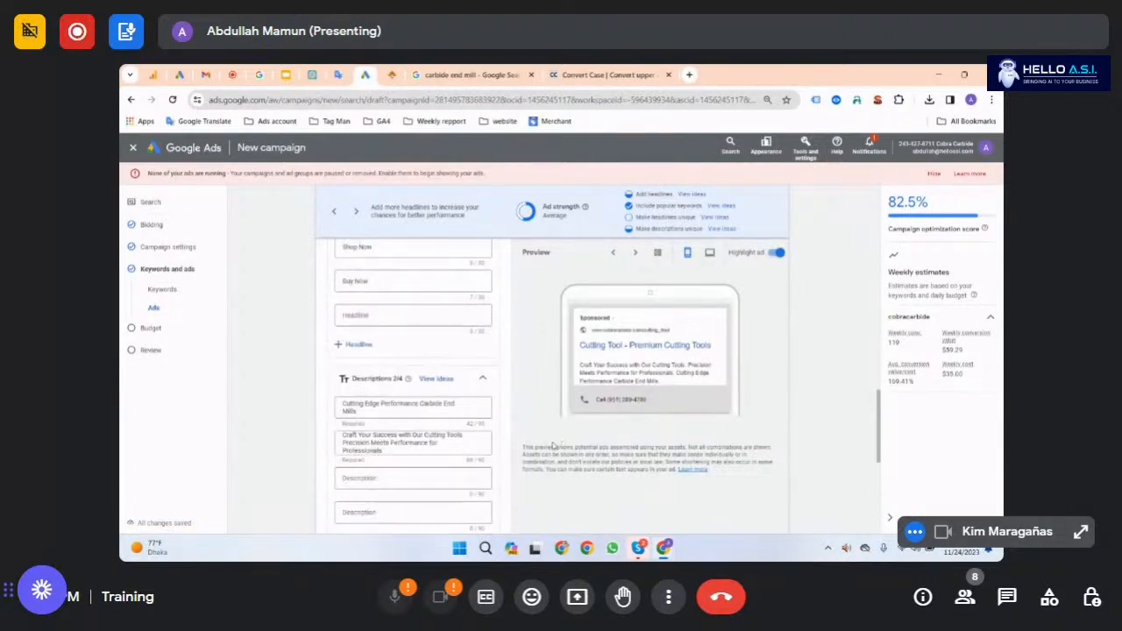
scroll(553, 446, down, 4)
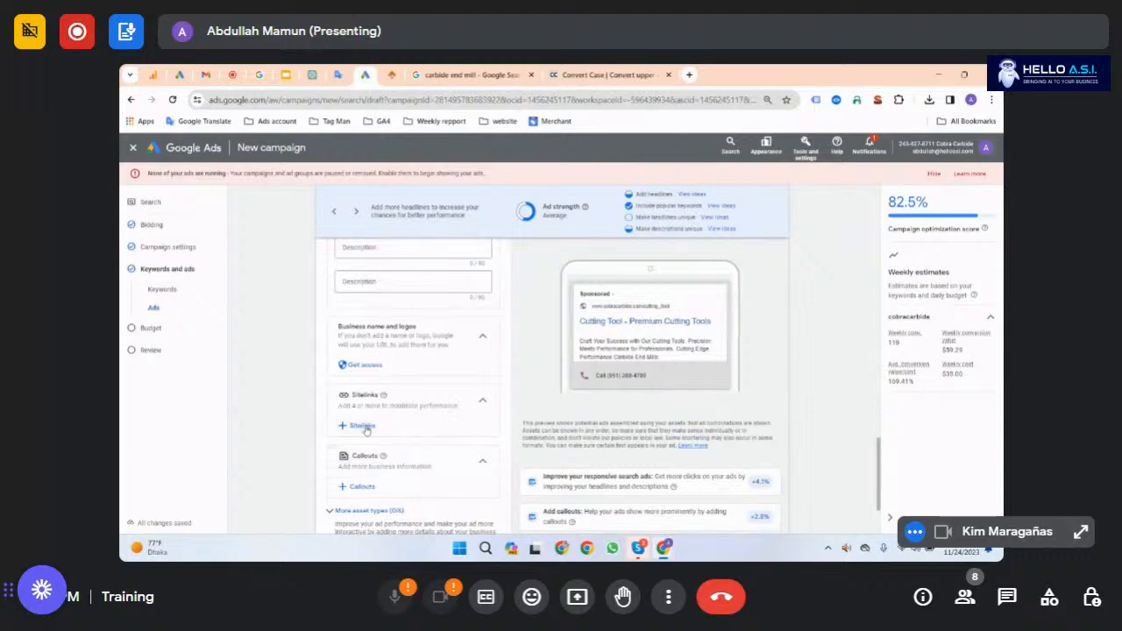
click(362, 426)
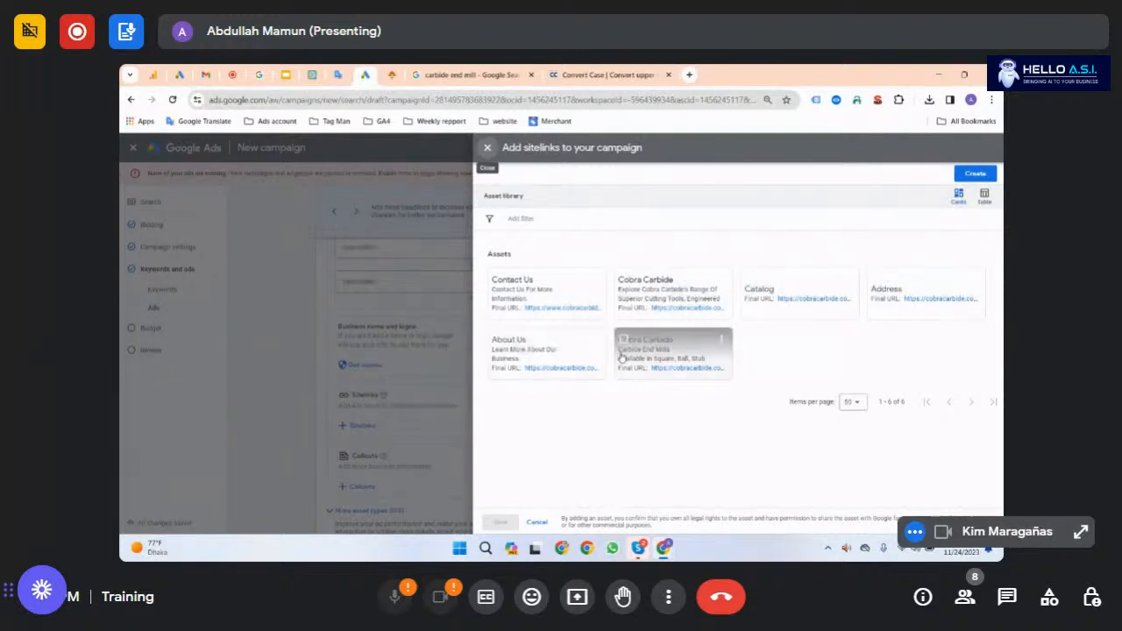
click(532, 298)
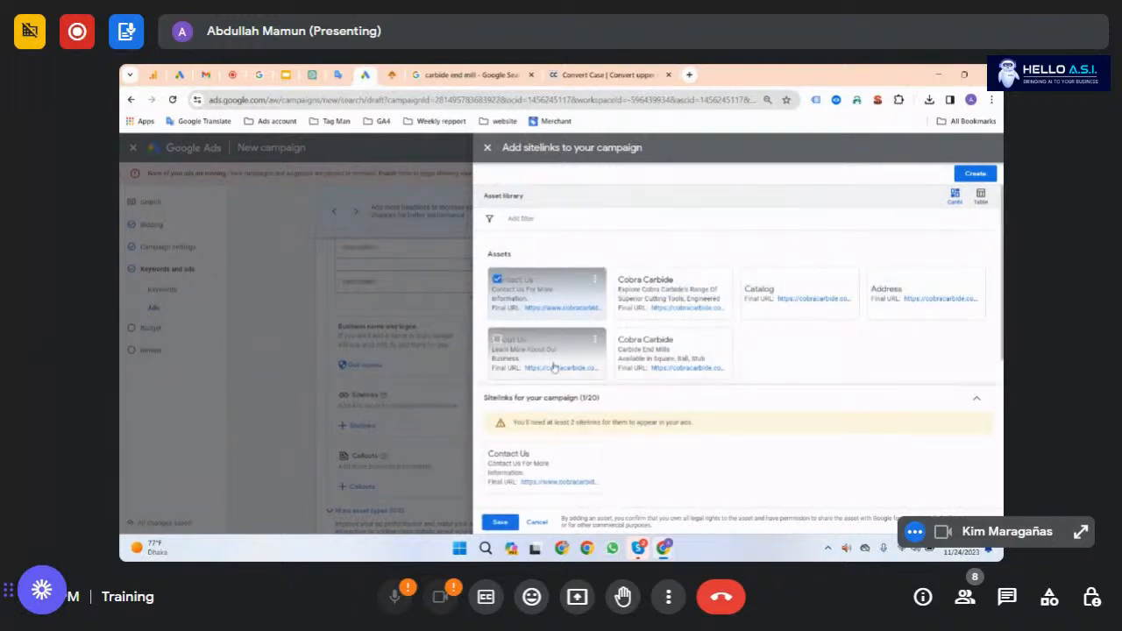
click(507, 299)
click(979, 175)
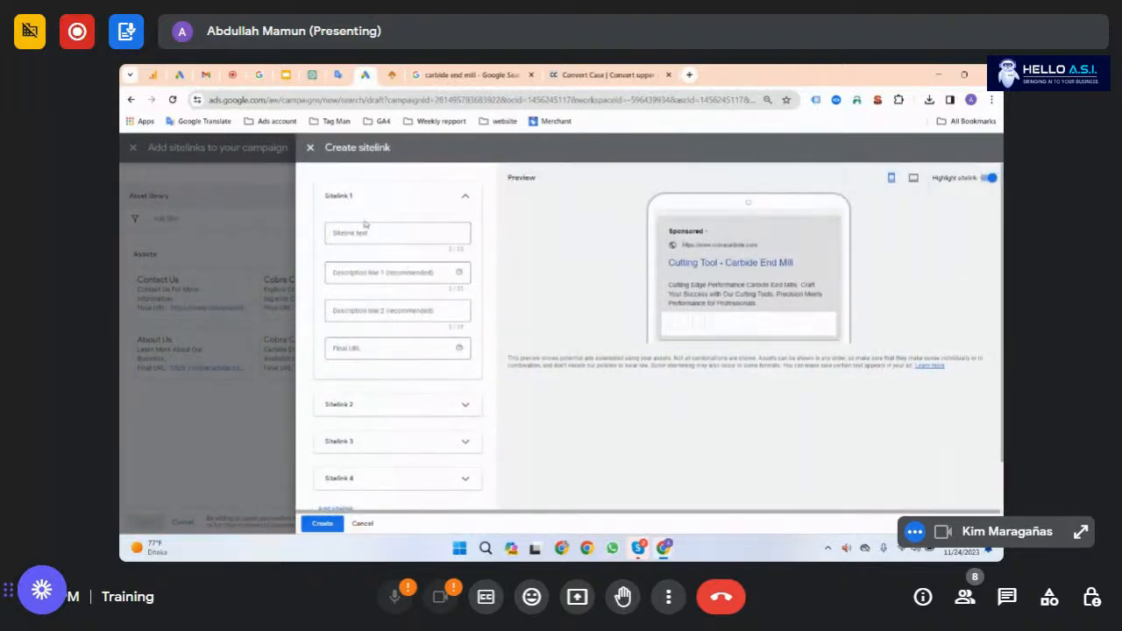
click(309, 149)
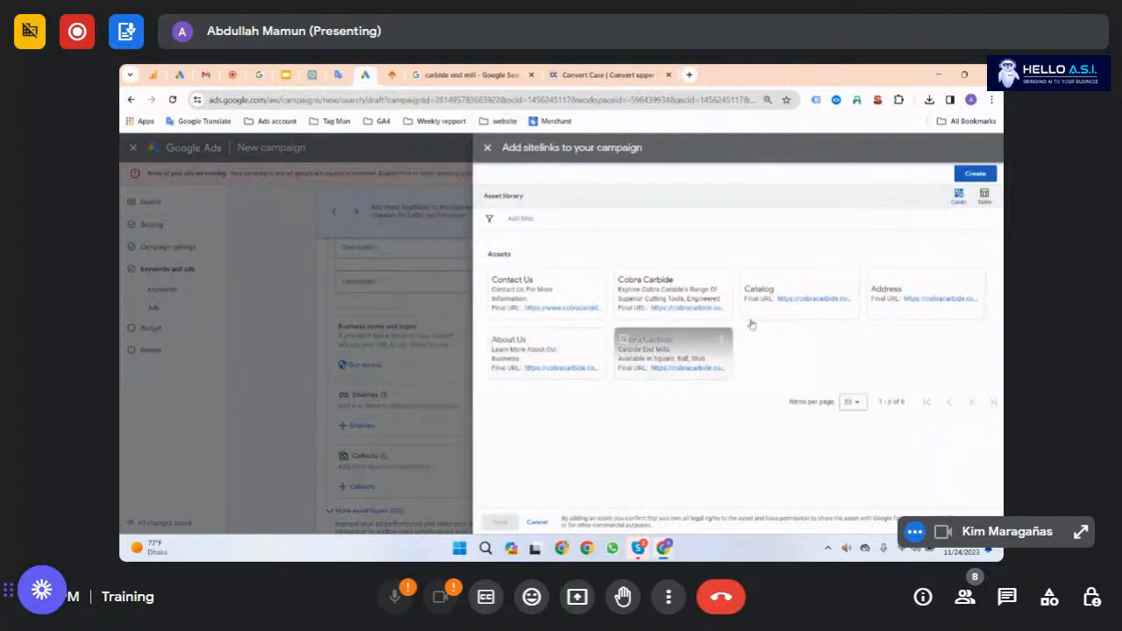
Step: Start creating a new sitelink for the campaign, ready for the text of Sitelink 1
click(980, 176)
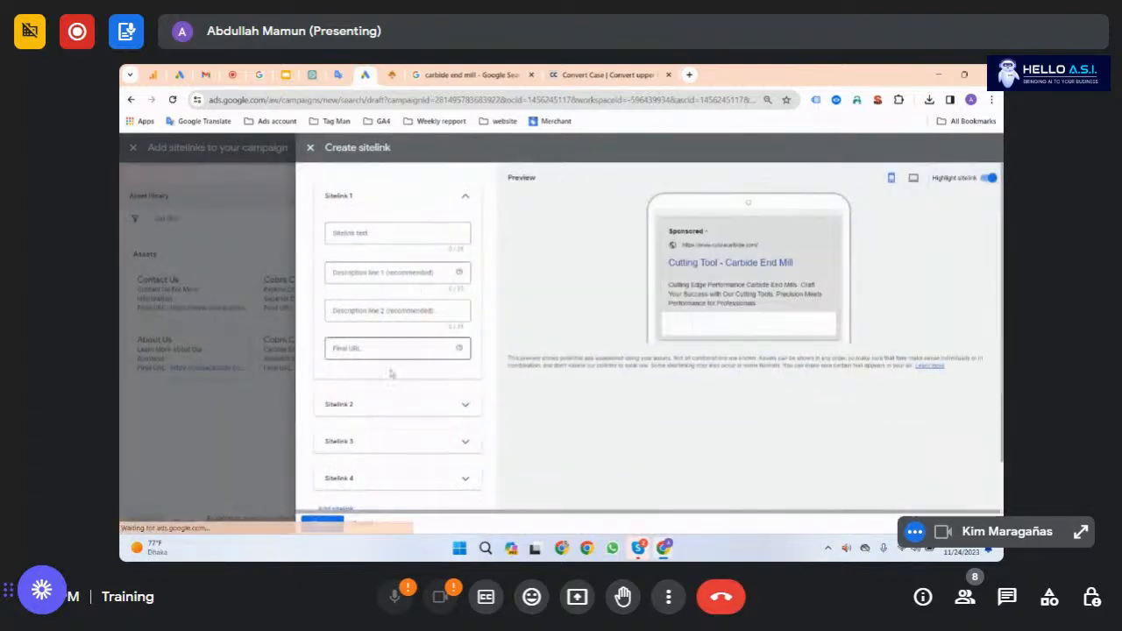
scroll(392, 377, down, 1)
scroll(392, 386, up, 1)
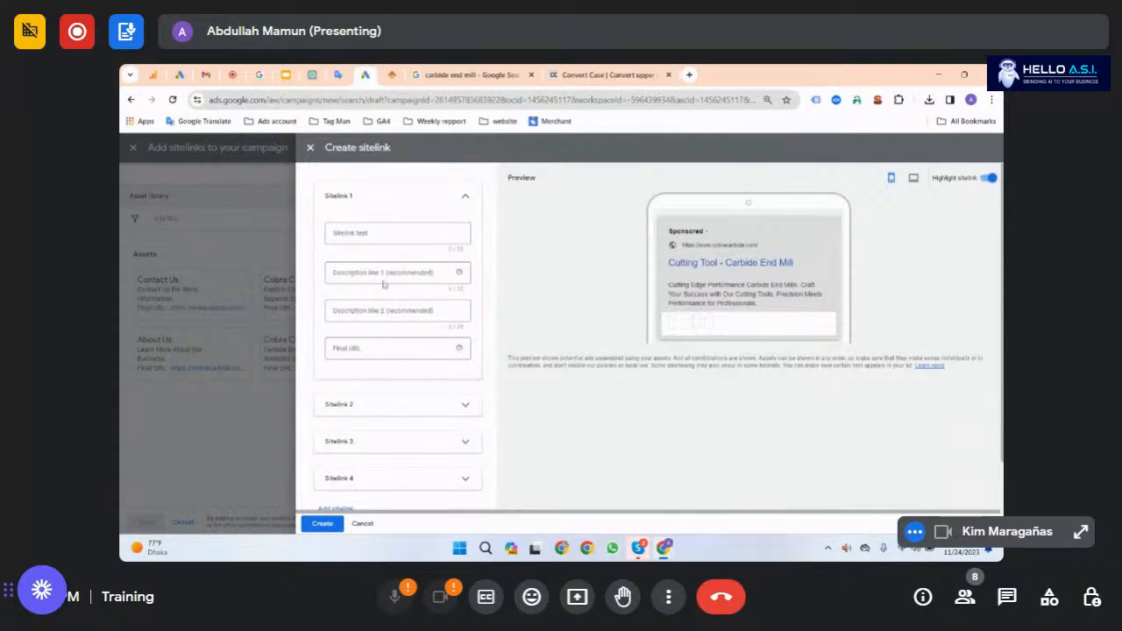
click(391, 233)
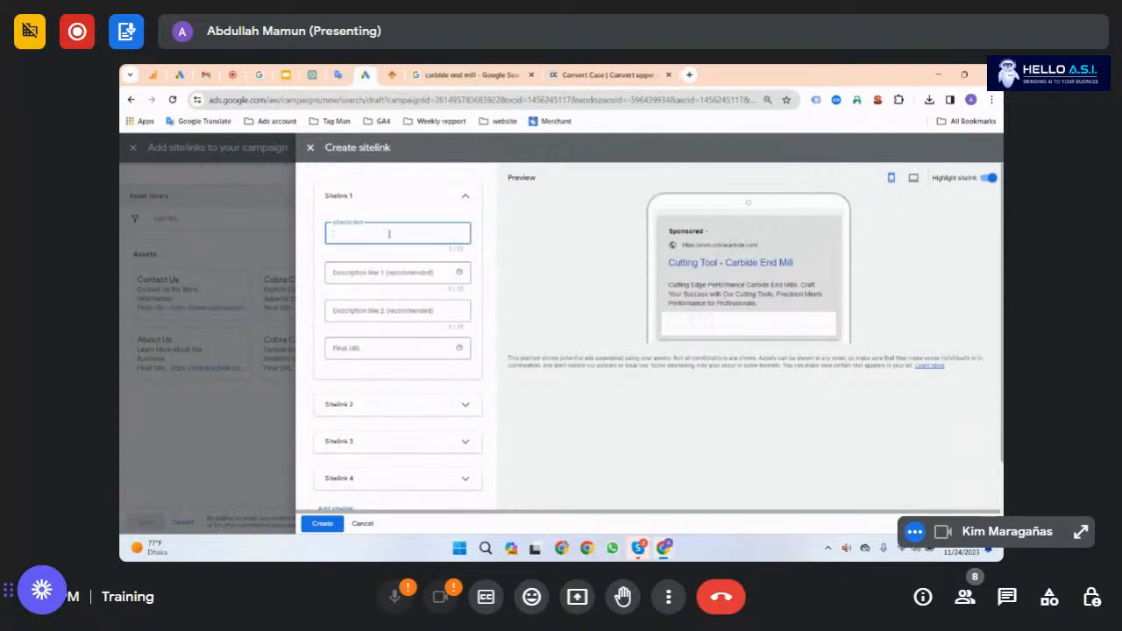
Step: Look at the Cobra Carbide cutting-tool page for sitelink ideas and return to the sitelink form in Google Ads
click(394, 75)
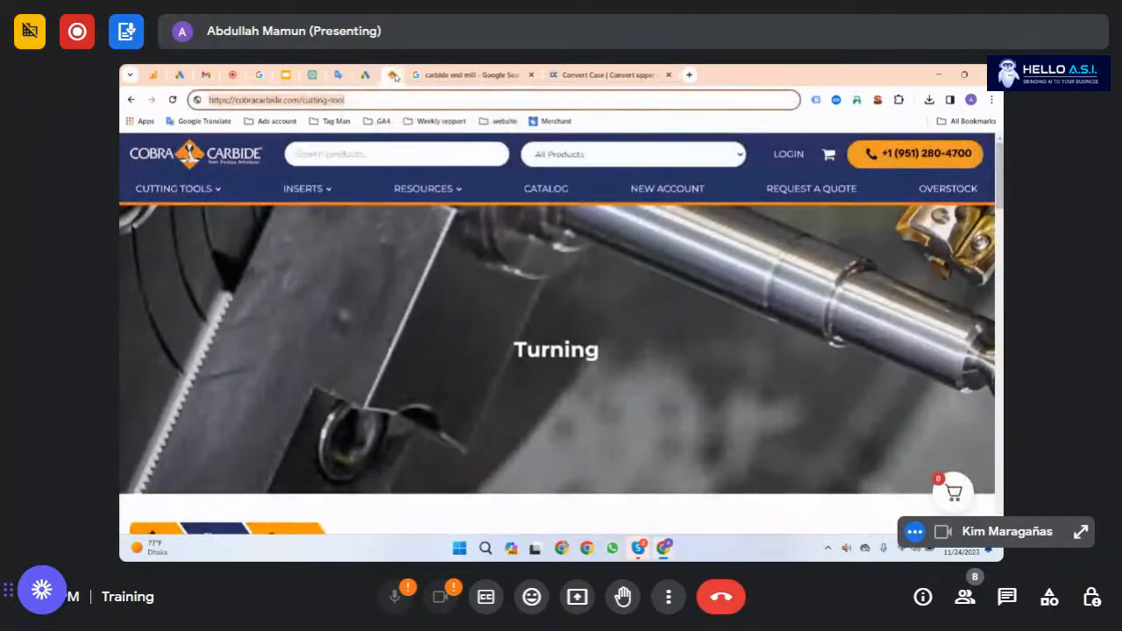
click(372, 76)
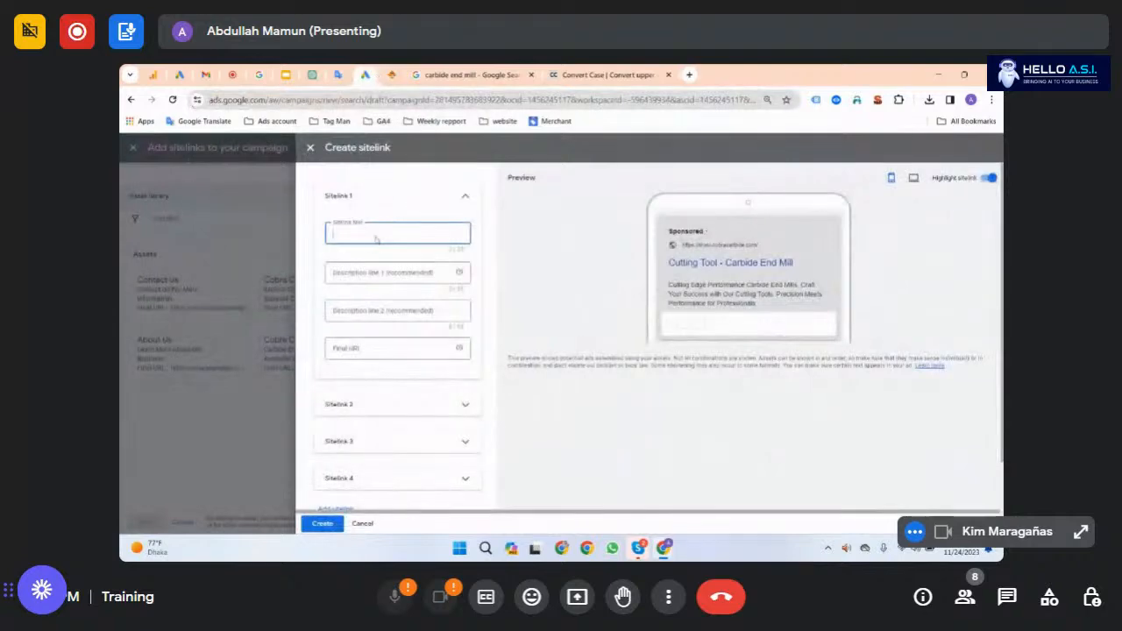
click(394, 76)
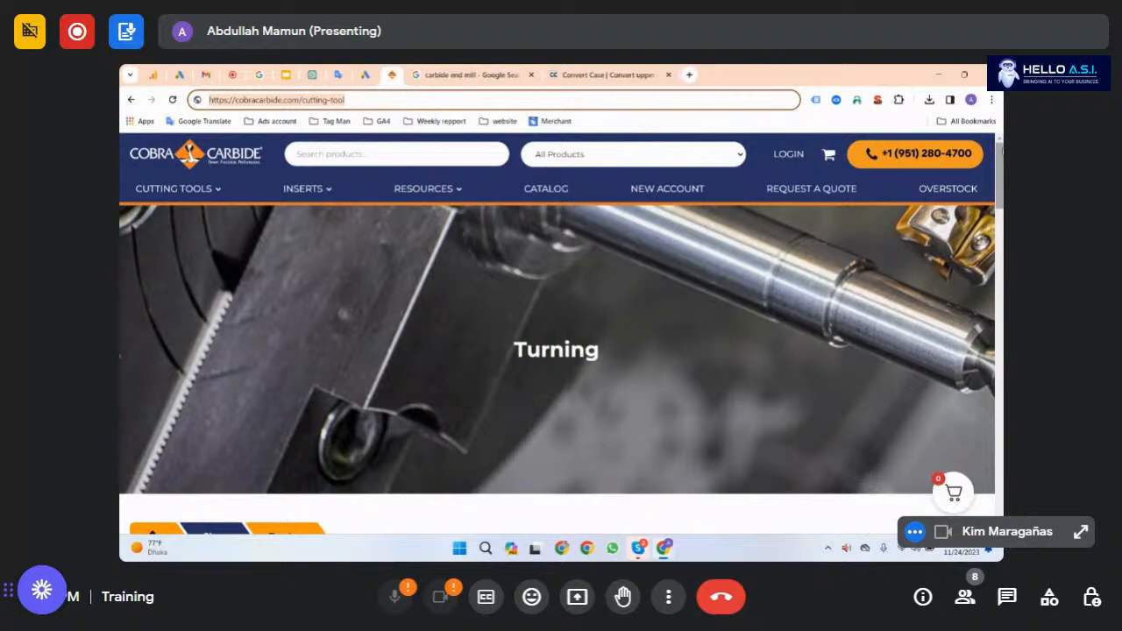
mouse_move(1001, 150)
mouse_down()
mouse_move(1002, 468)
mouse_move(1001, 157)
mouse_up()
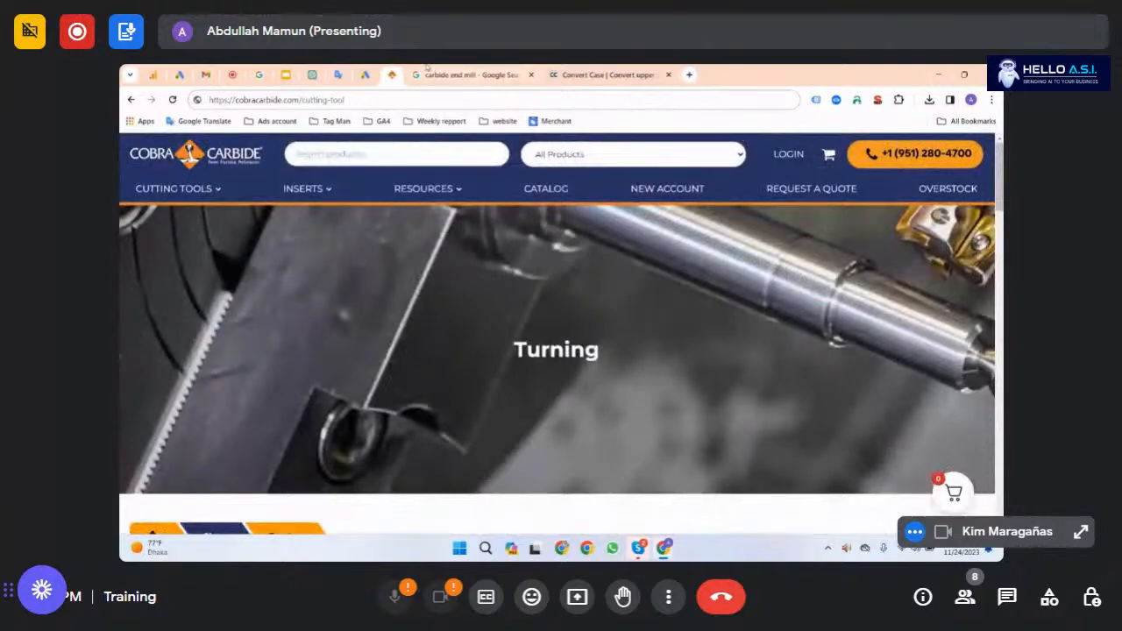
click(365, 74)
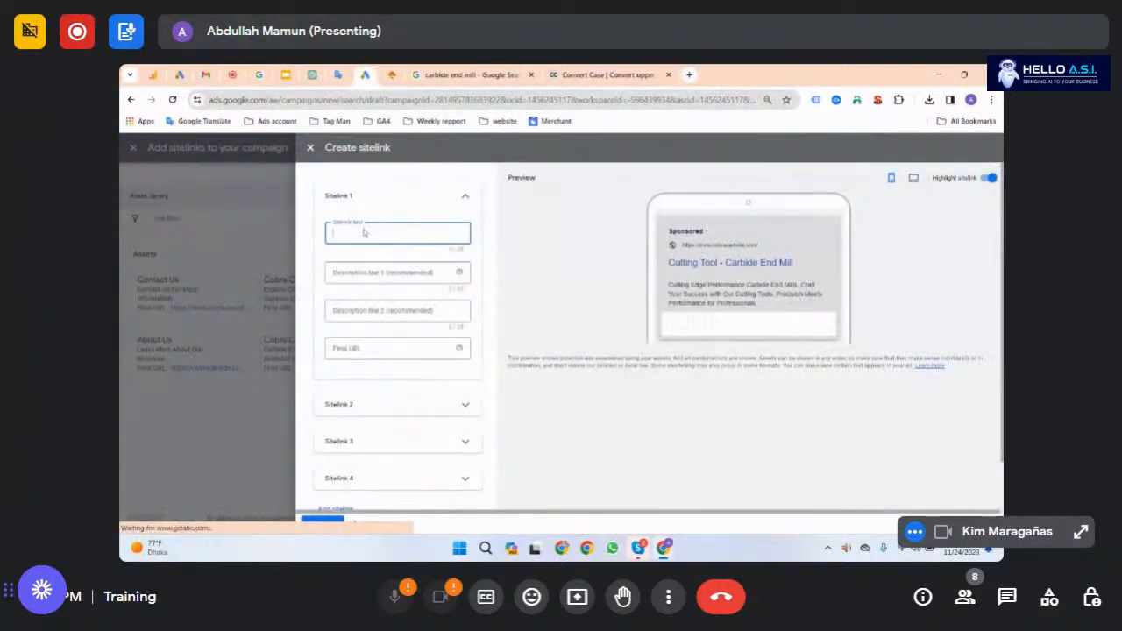
Step: Enter "10% off for Black Friday" as the text of Sitelink 1, and discard the draft sitelink
text(10%)
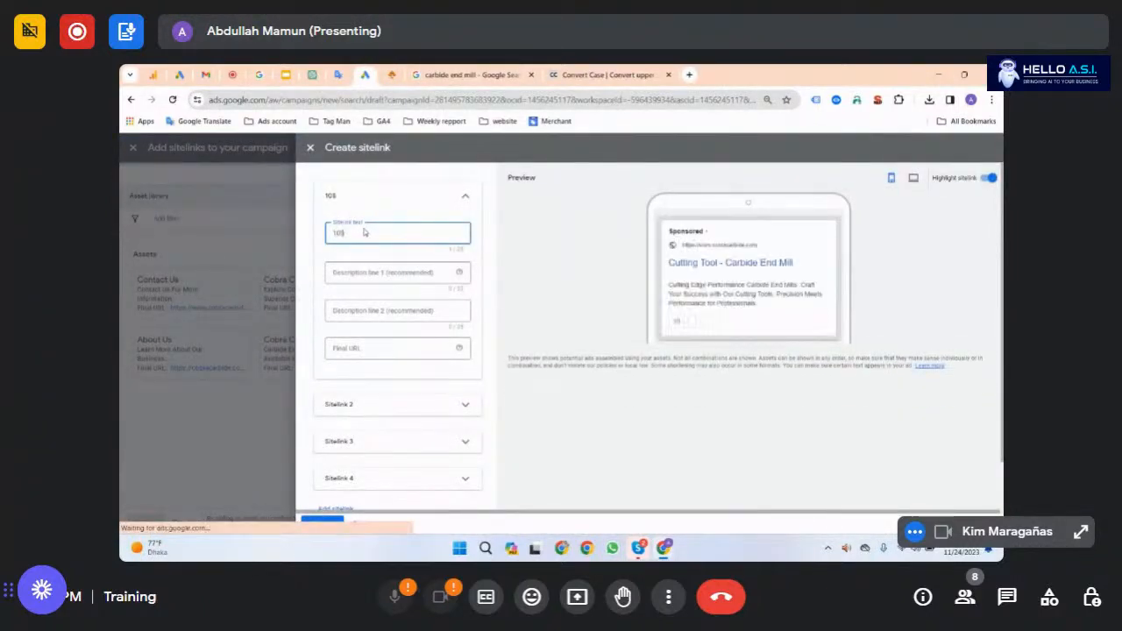
key(BackSpace)
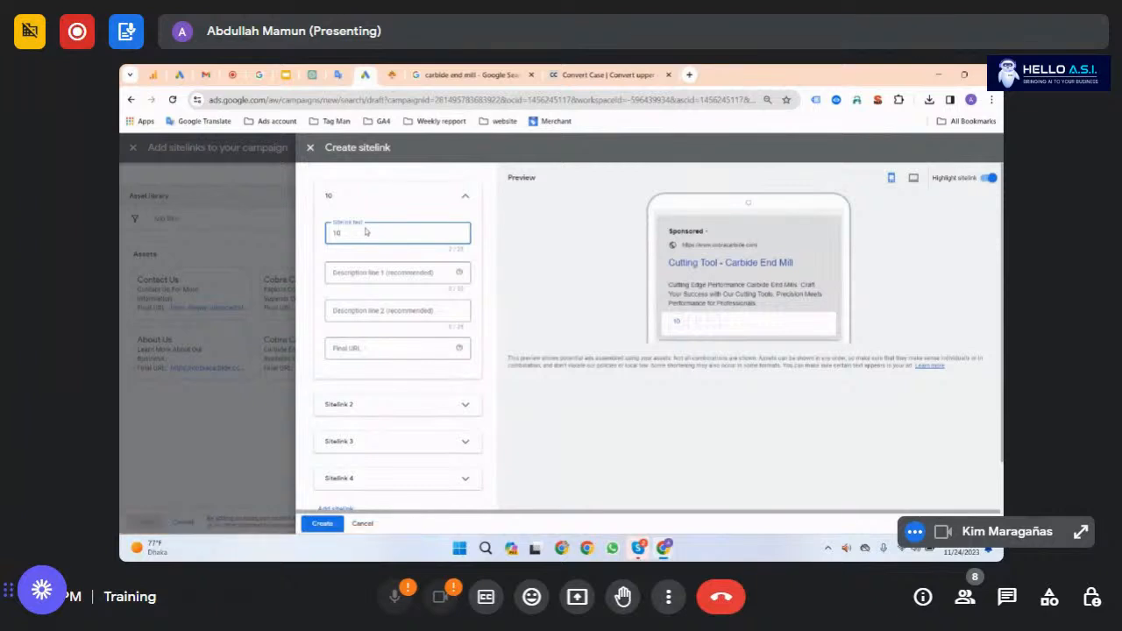
text(% off)
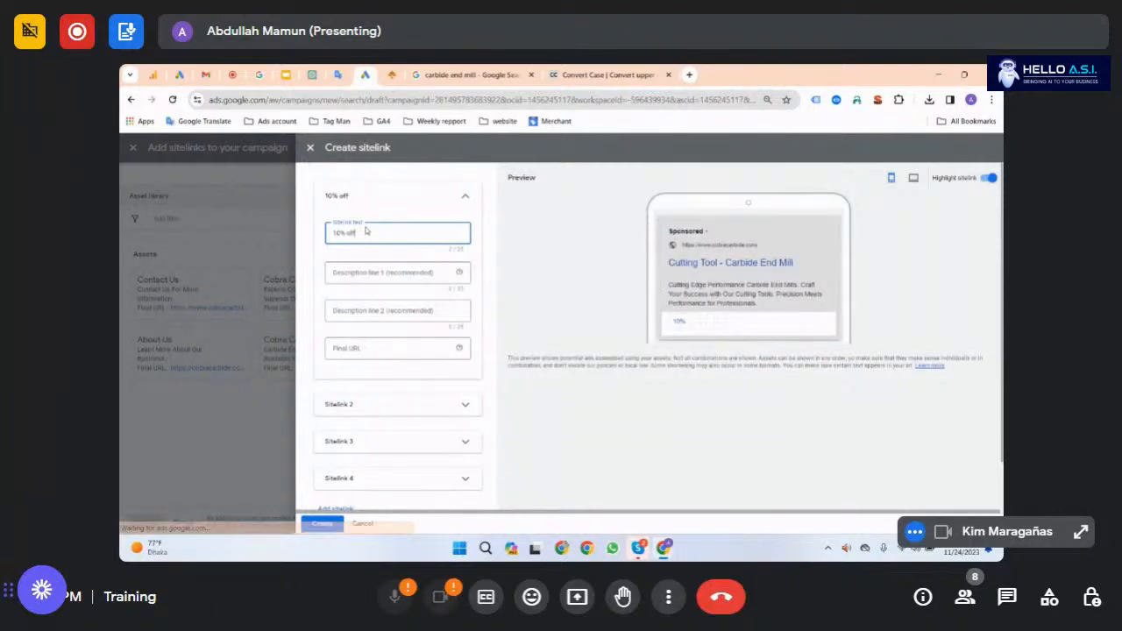
text( fo)
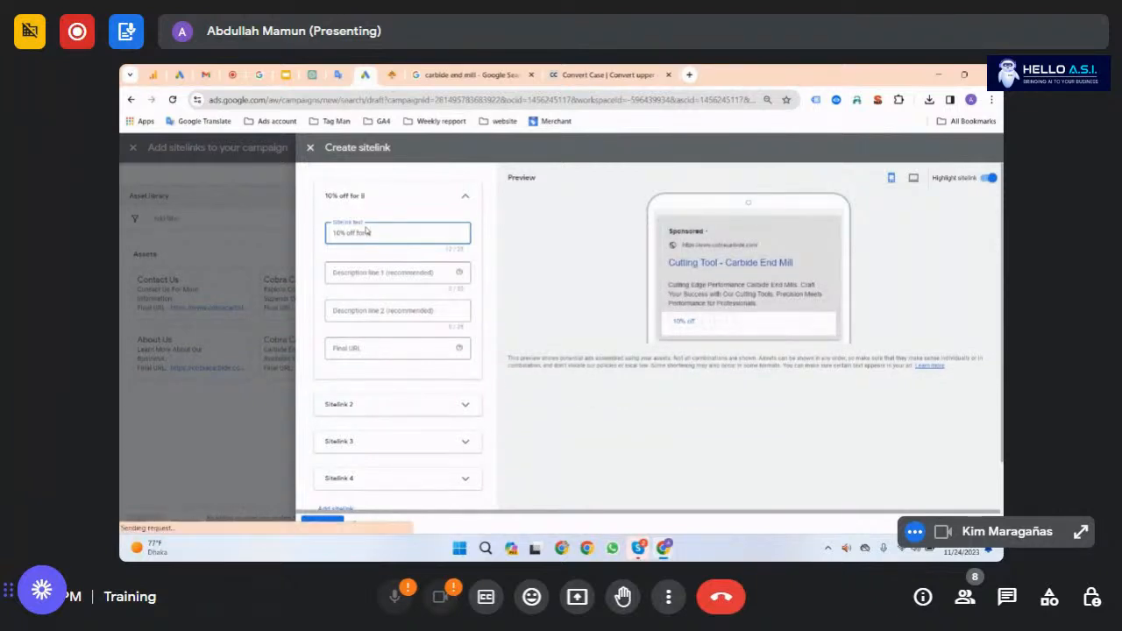
text(r BLACK F)
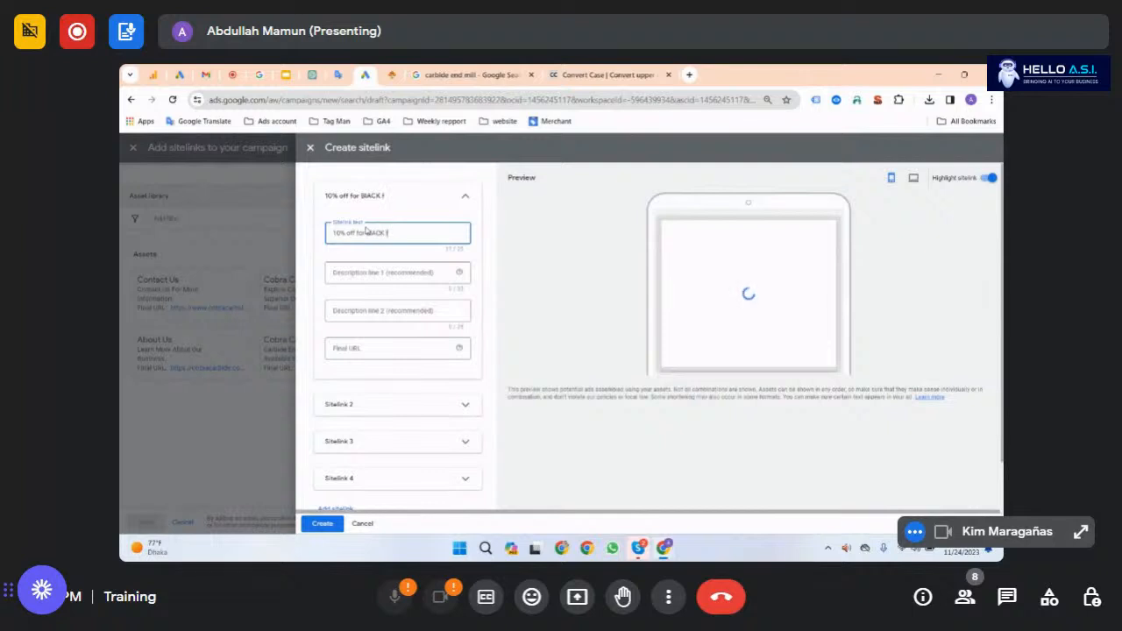
text(RIDay)
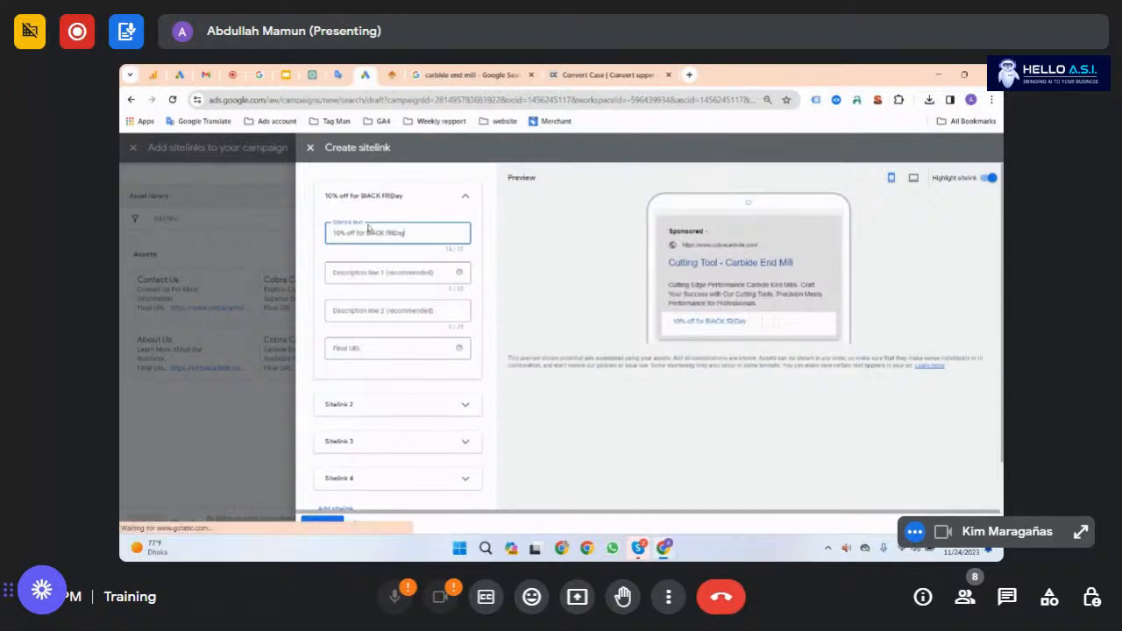
text(!)
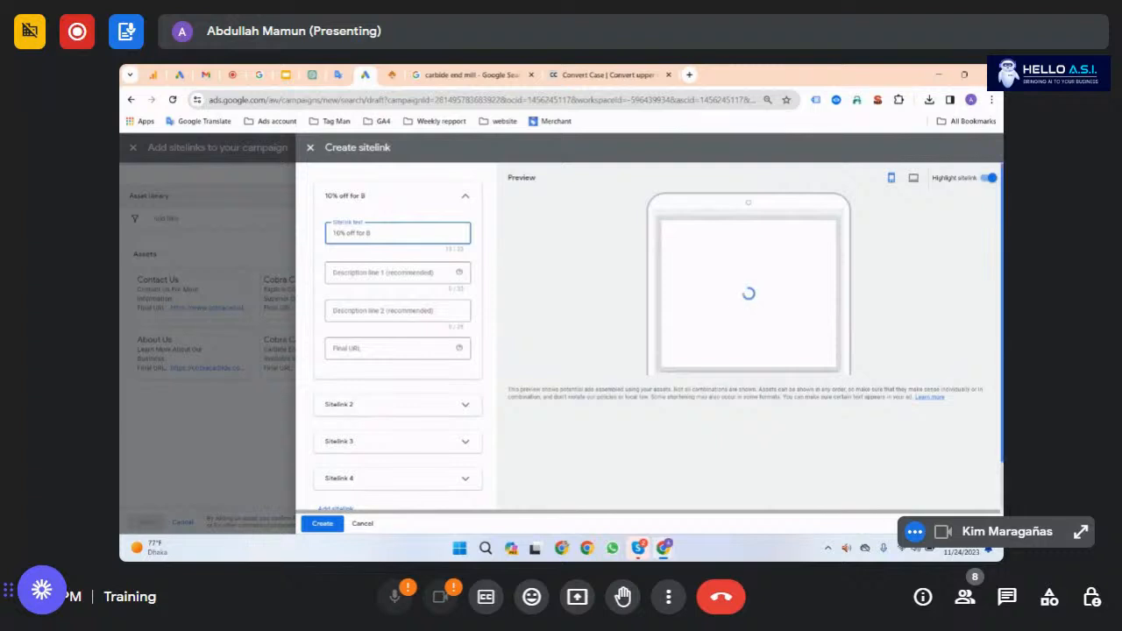
text(ck)
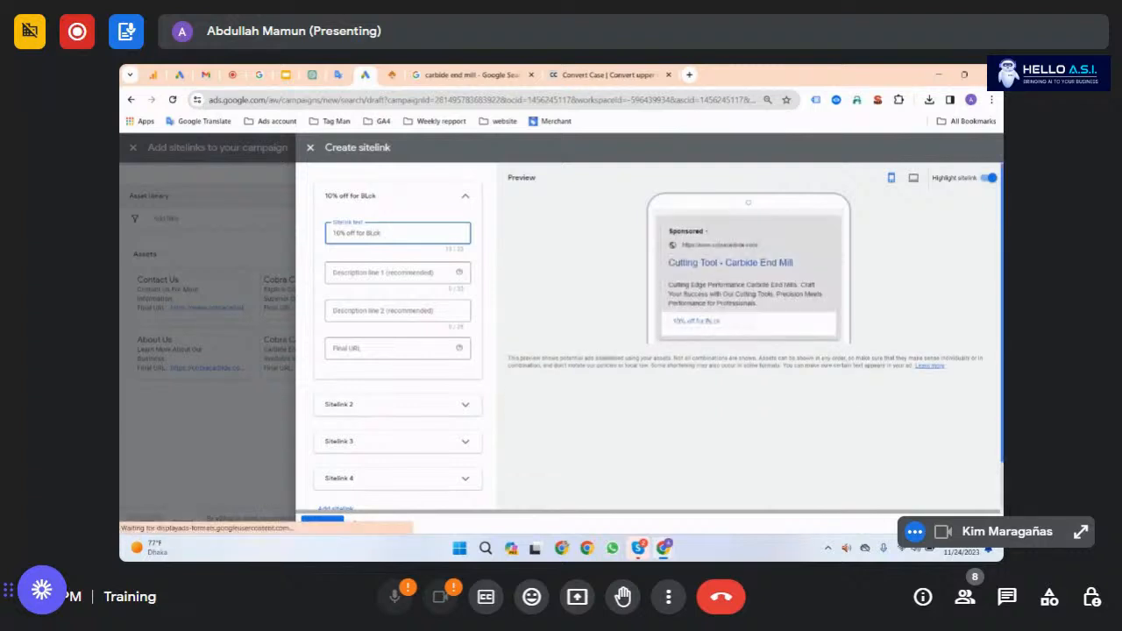
key(BackSpace)
key(BackSpace)
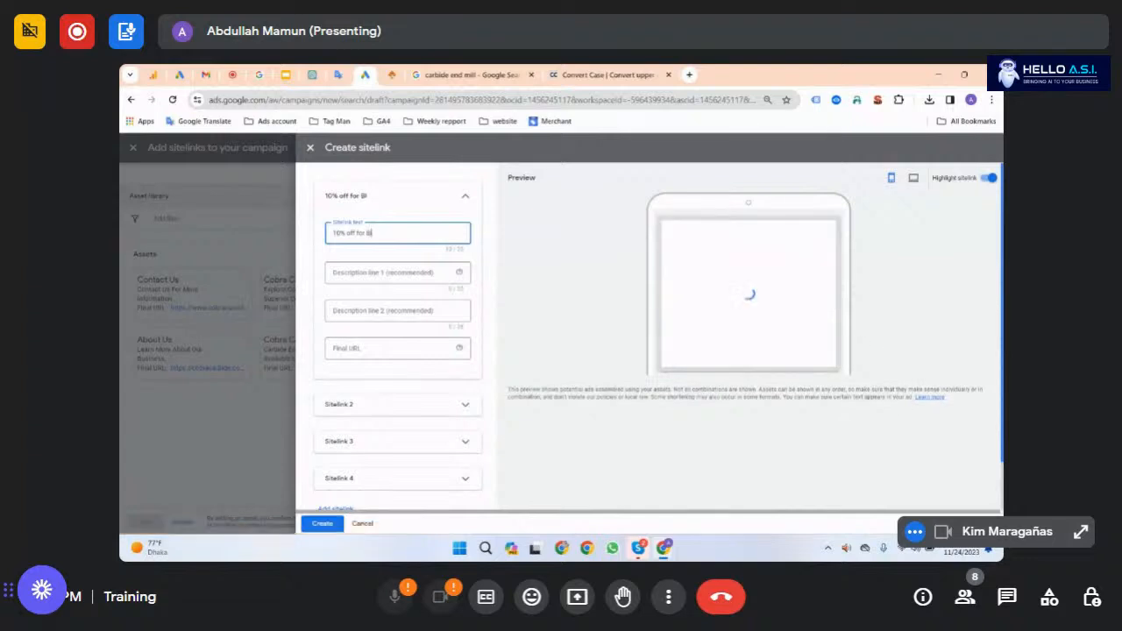
text(ack Friday)
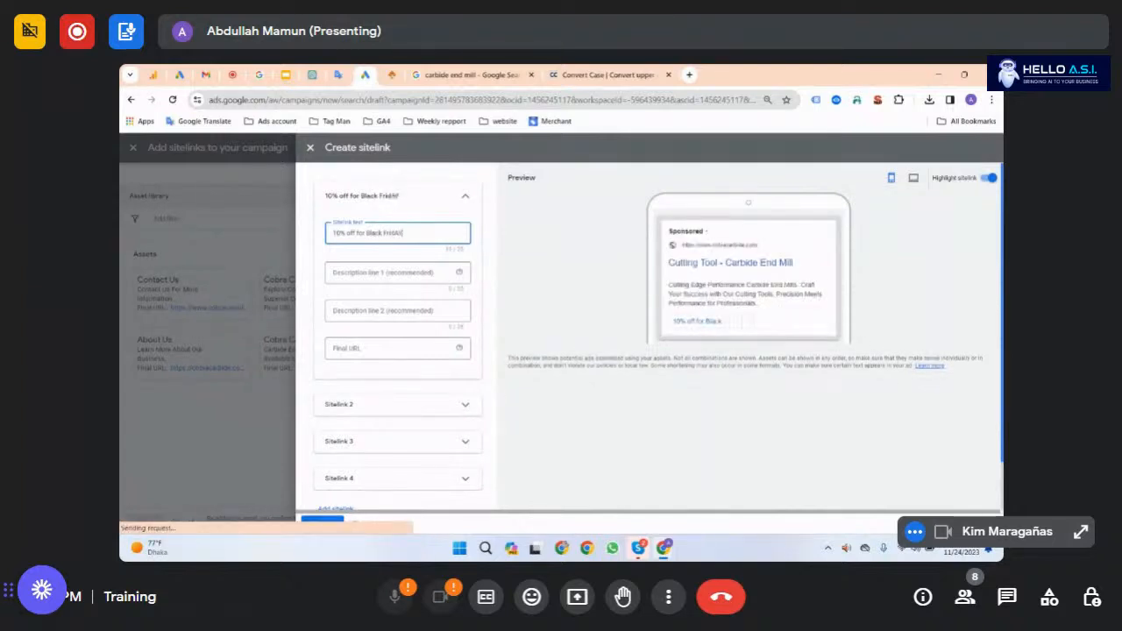
key(BackSpace)
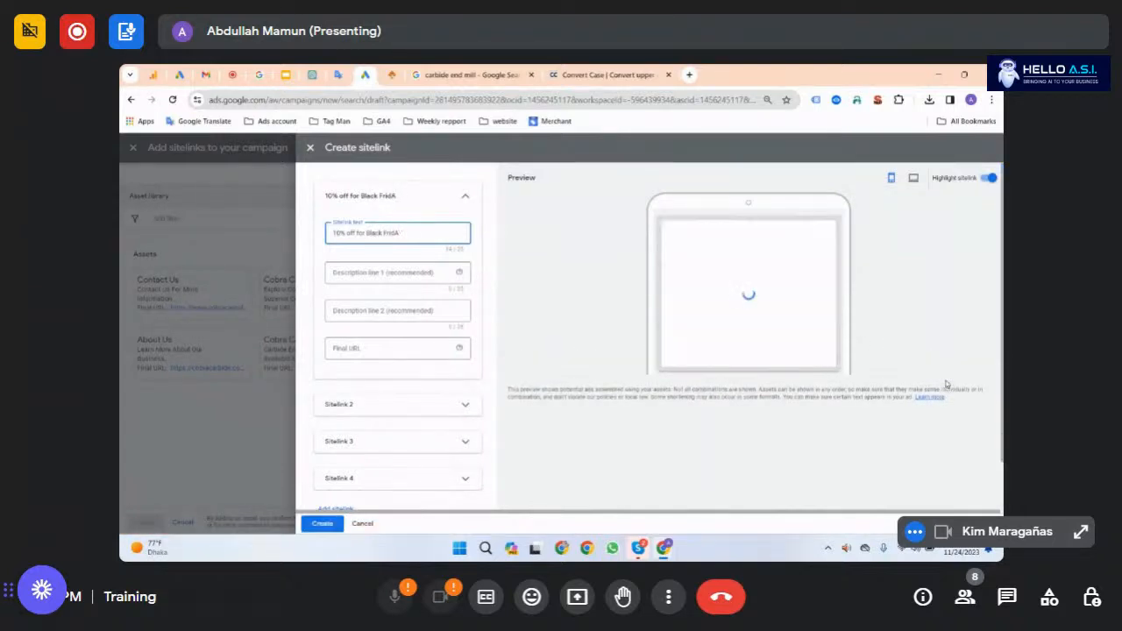
text(y)
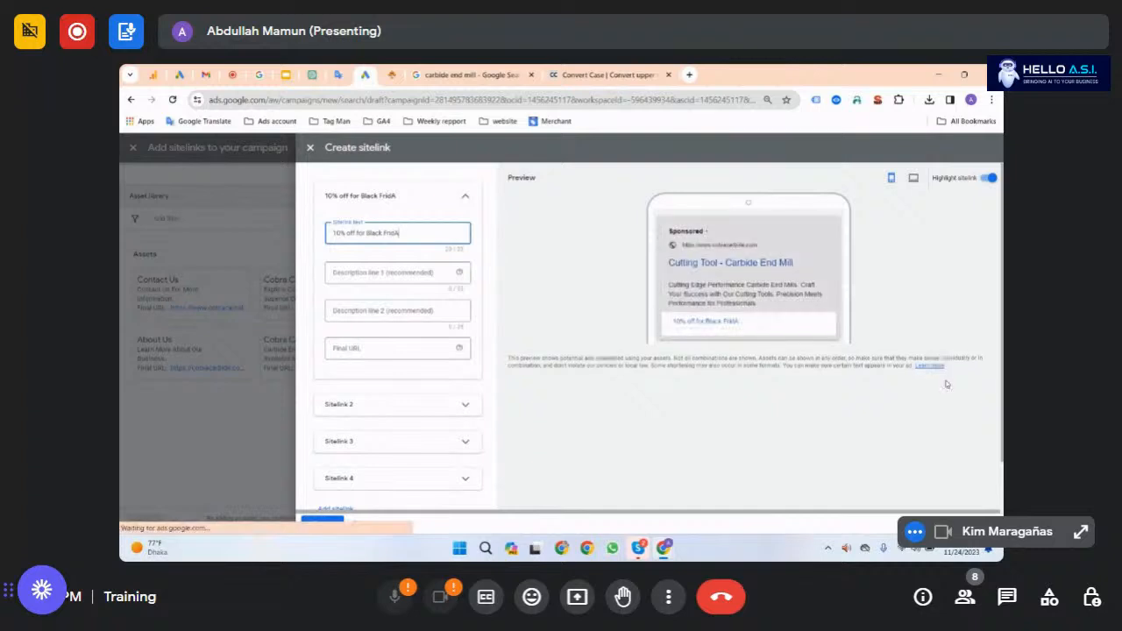
key(BackSpace)
text(ay)
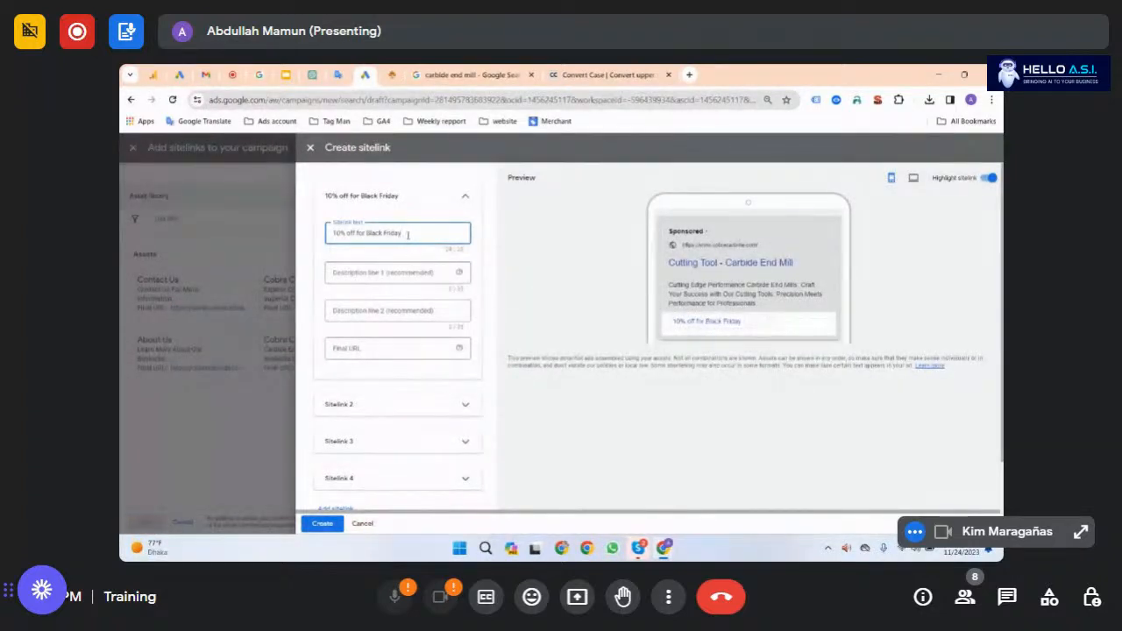
drag(407, 235, 294, 230)
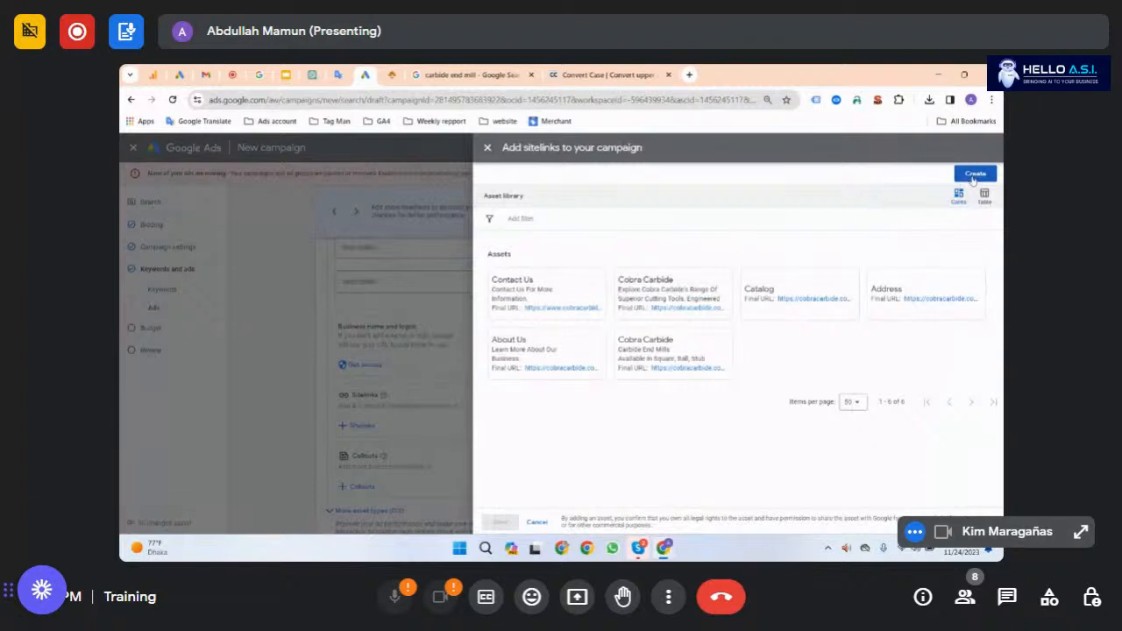
Step: Start a new campaign sitelink and set the text of Sitelink 1 to "10% off for black friday"
click(975, 175)
click(421, 231)
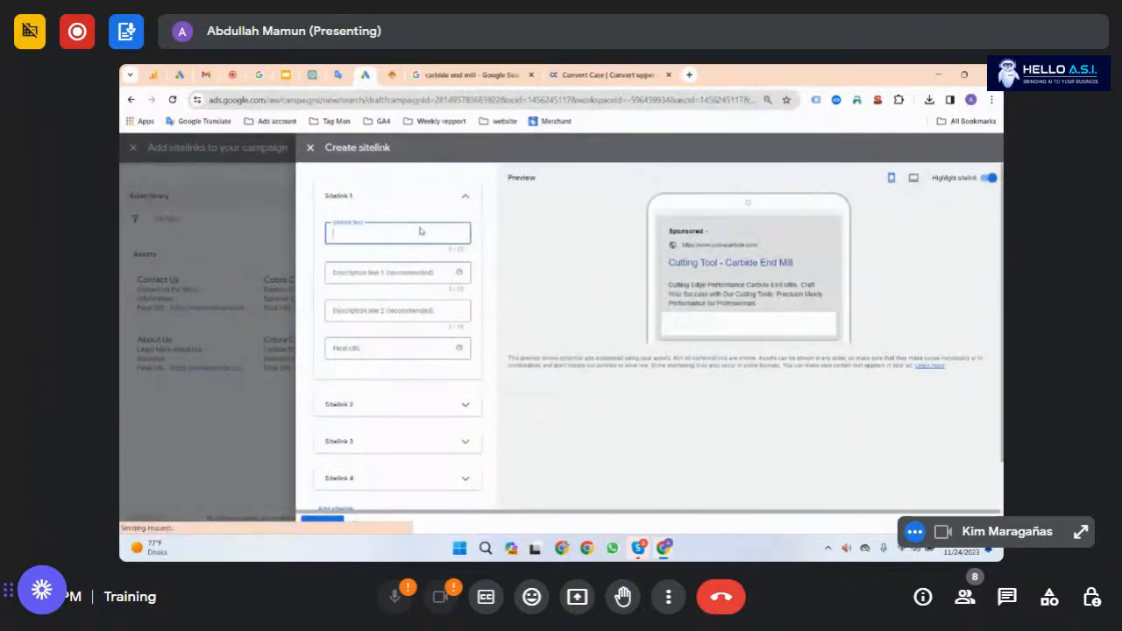
text(Craft Your Success with Our Cutting Tools. Precision Meets Performance for Professionals)
key(ctrl+a)
key(BackSpace)
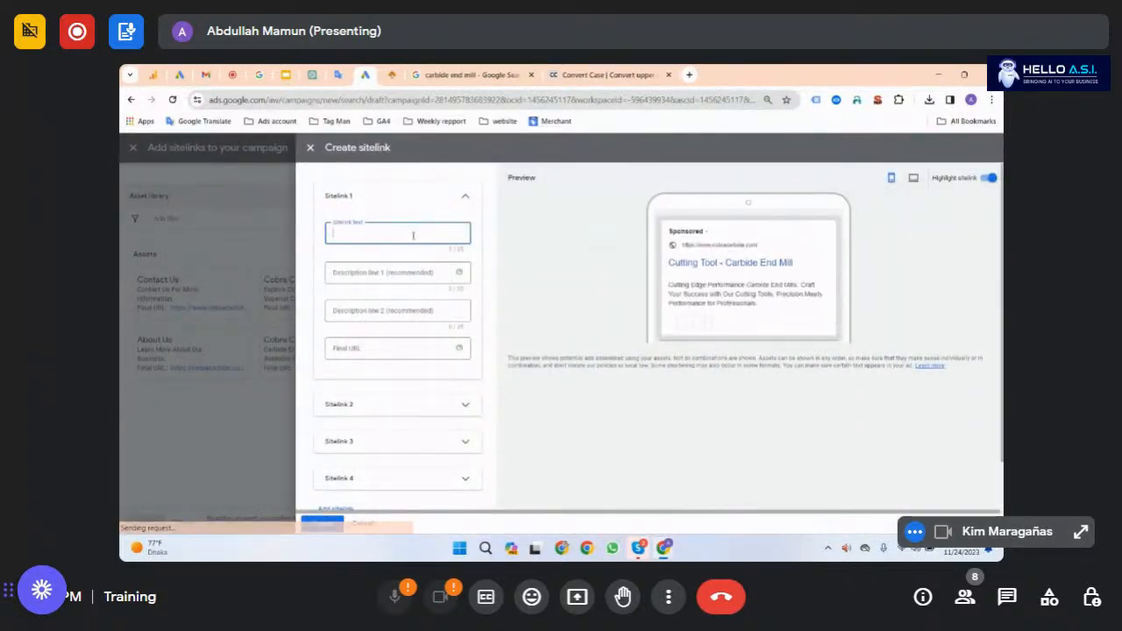
text(10)
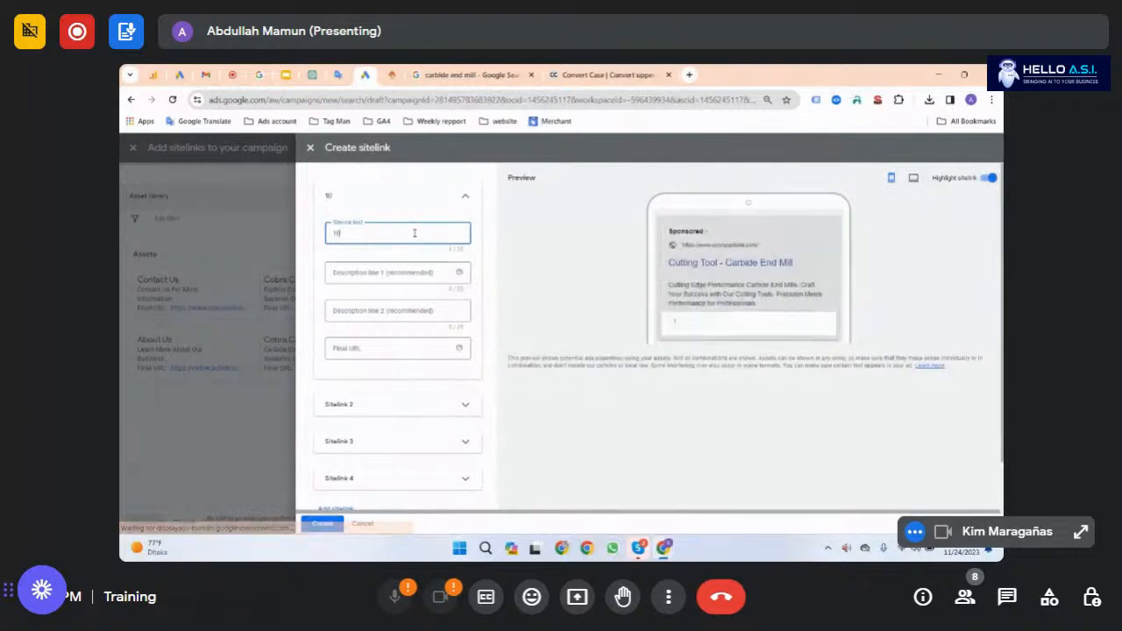
text(%)
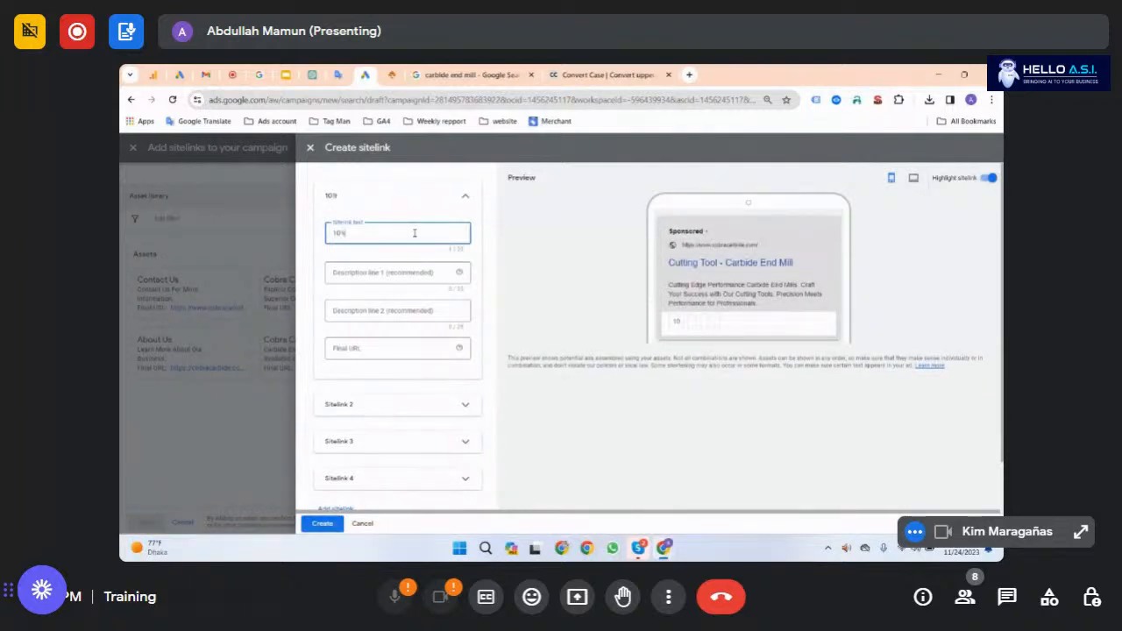
text( off for)
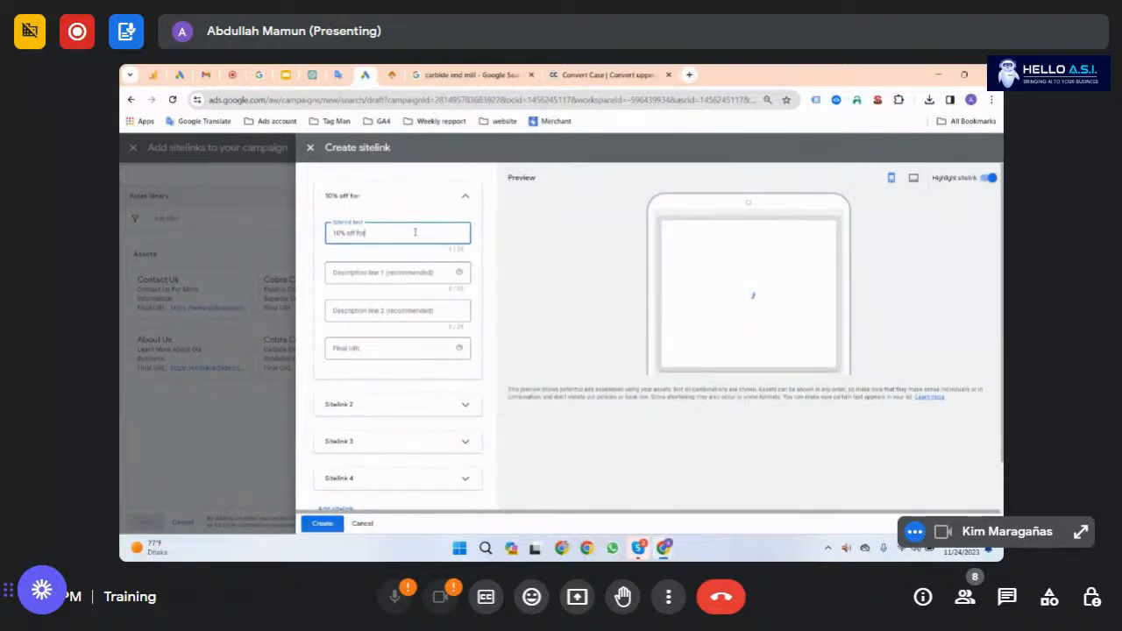
text( black friday)
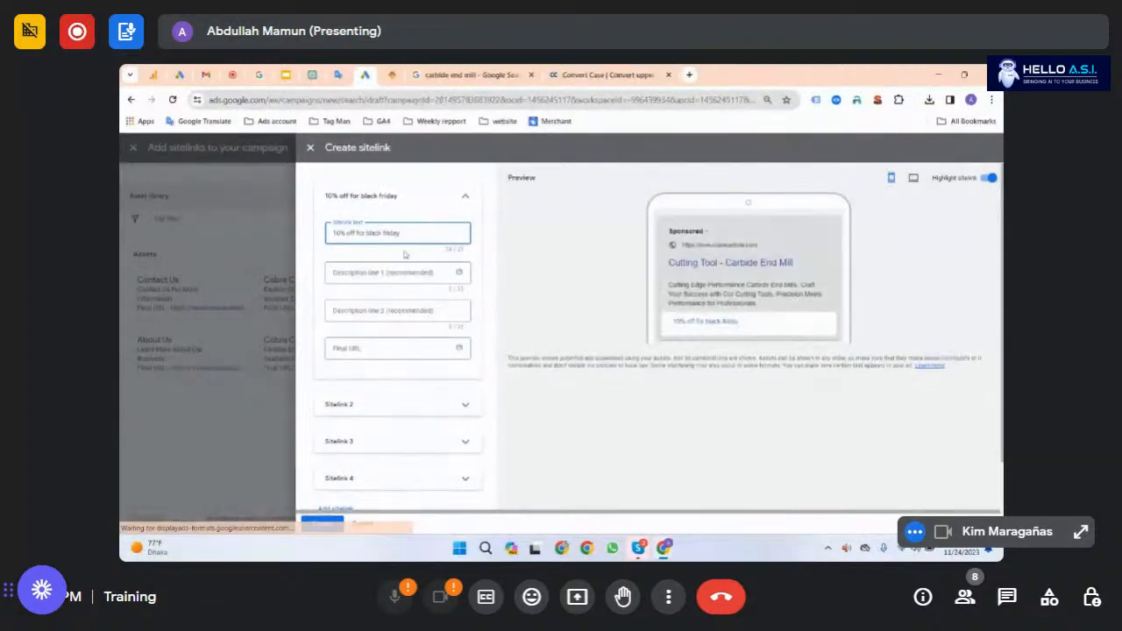
click(371, 273)
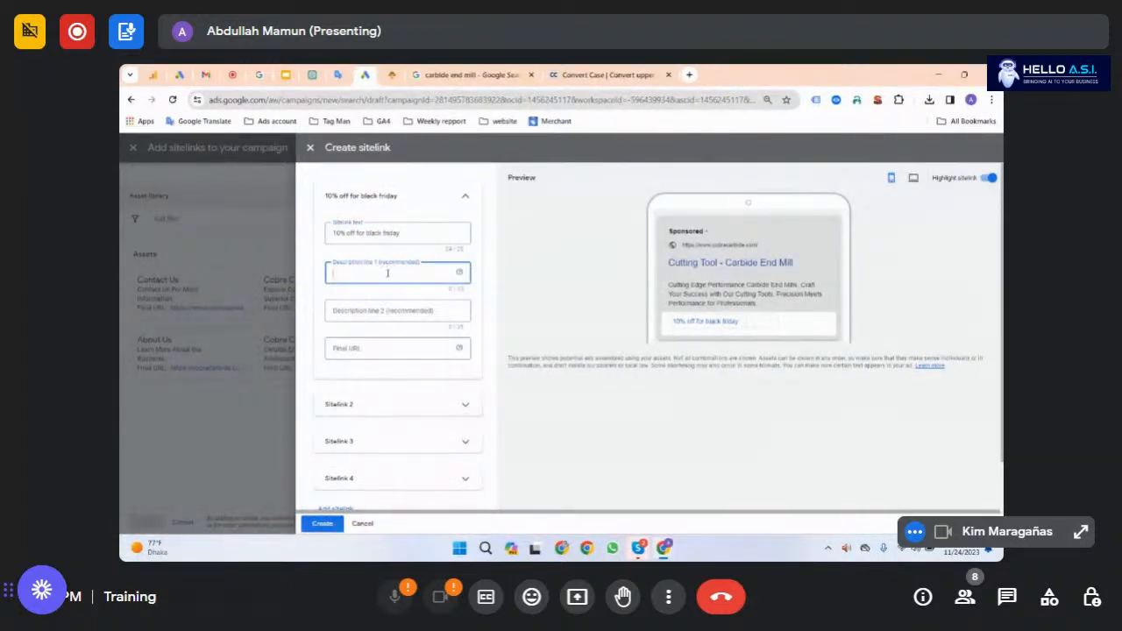
Step: Check the Cobra Carbide cutting-tool page and set description line 1 of the Black Friday sitelink to "Cutting Tool"
click(396, 73)
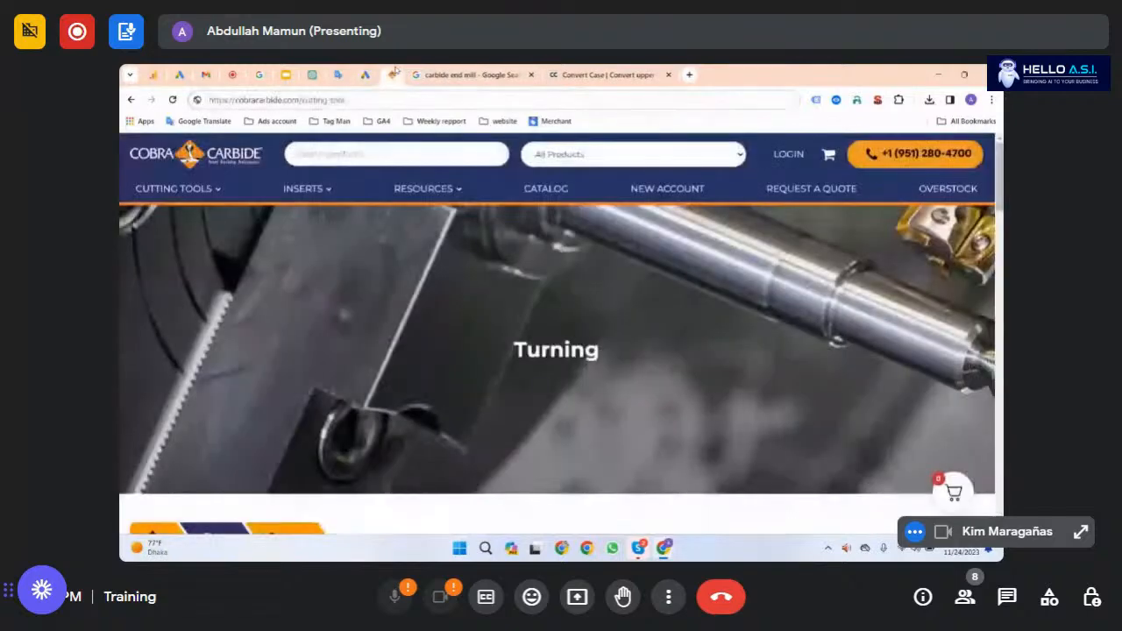
click(336, 74)
drag(253, 268, 193, 278)
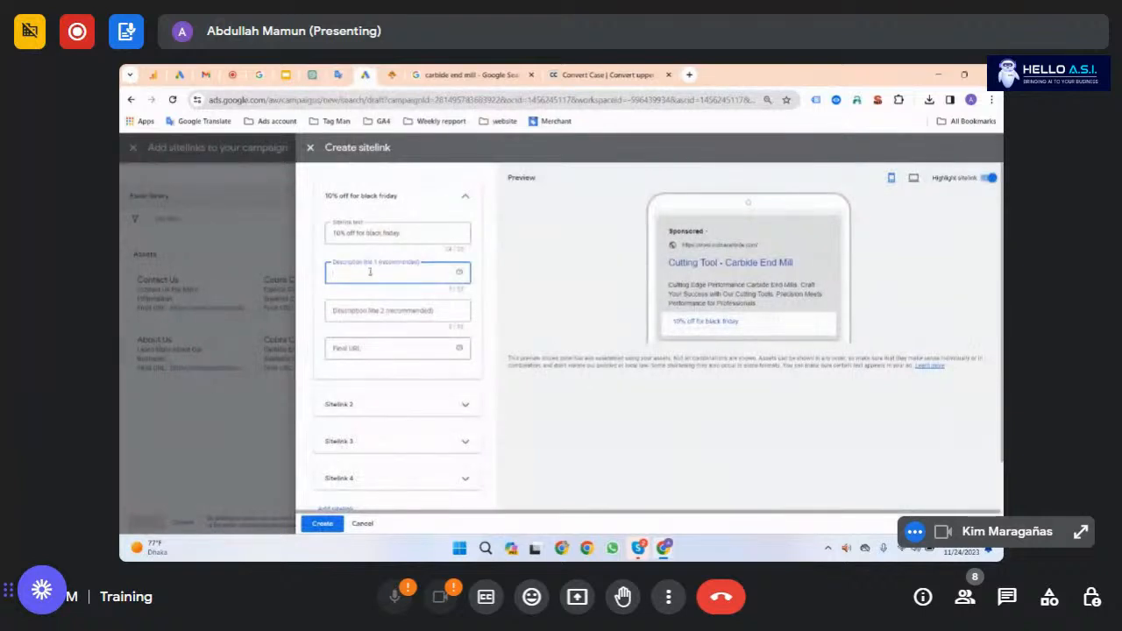
text(Cutting Tool)
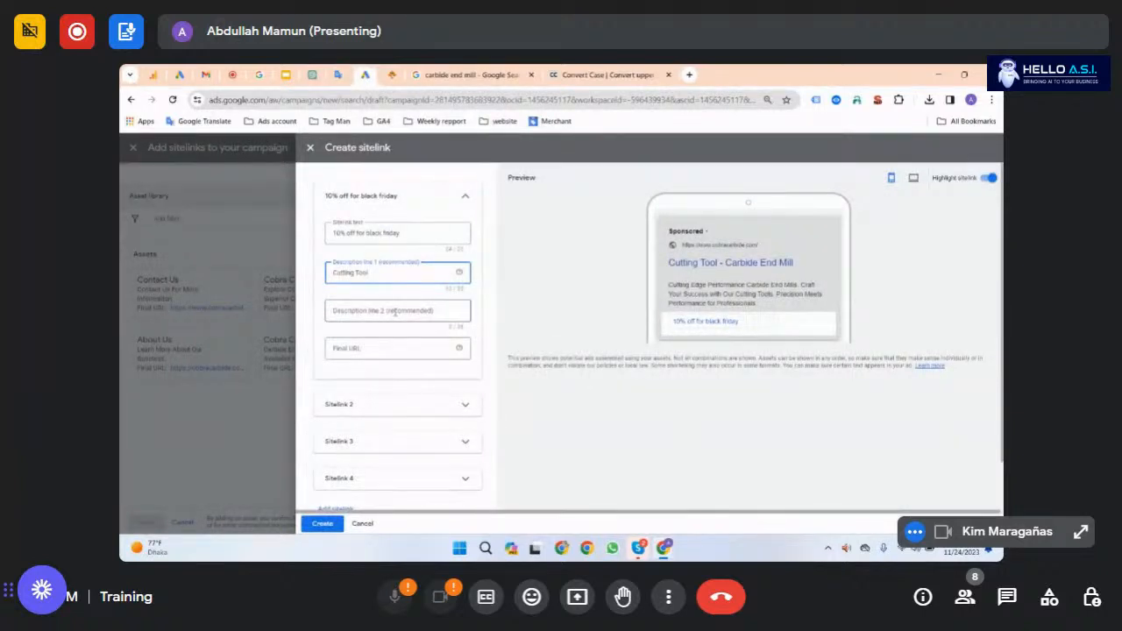
Step: Copy "Trust Our Cutting Tools for Precision" from the ChatGPT suggestions into description line 2 of the sitelink
click(395, 312)
click(314, 75)
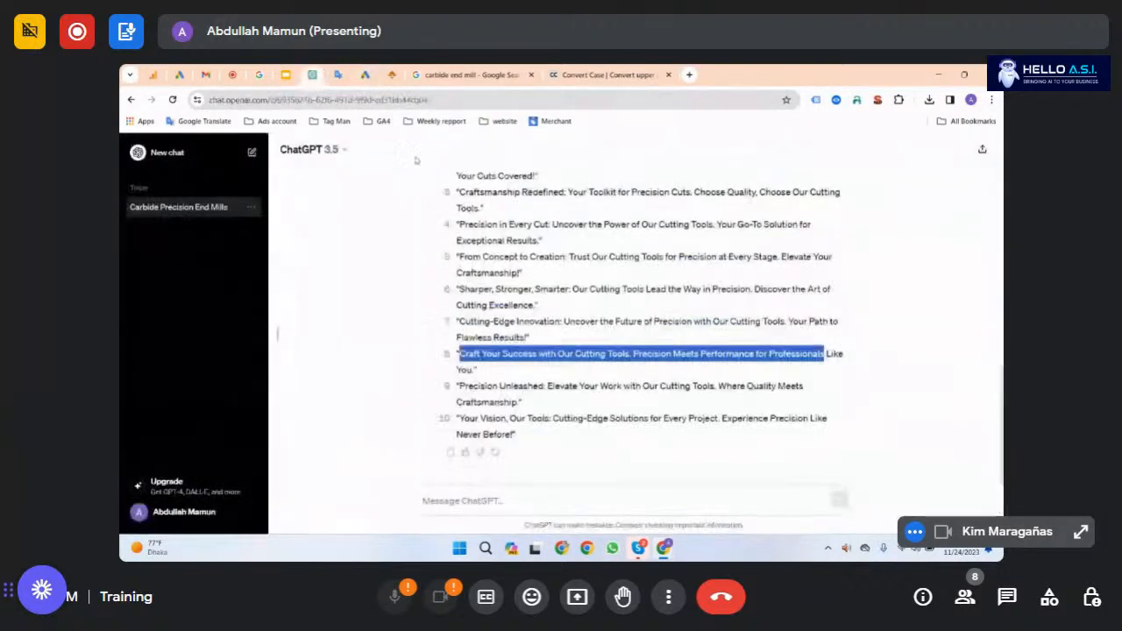
click(574, 344)
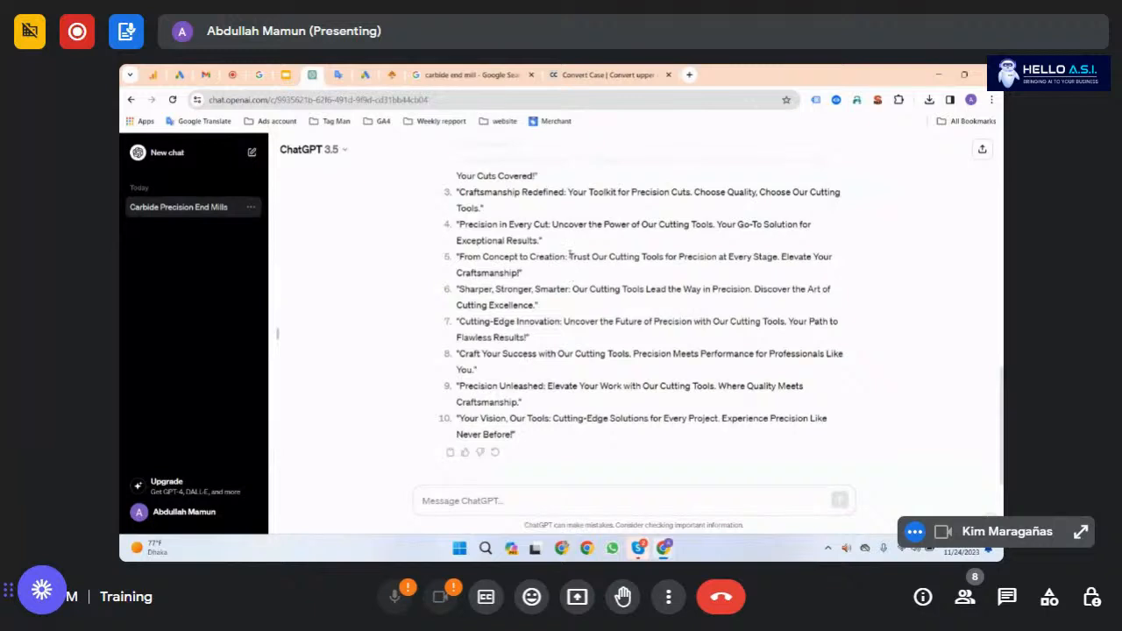
drag(570, 256, 719, 256)
key(ctrl+c)
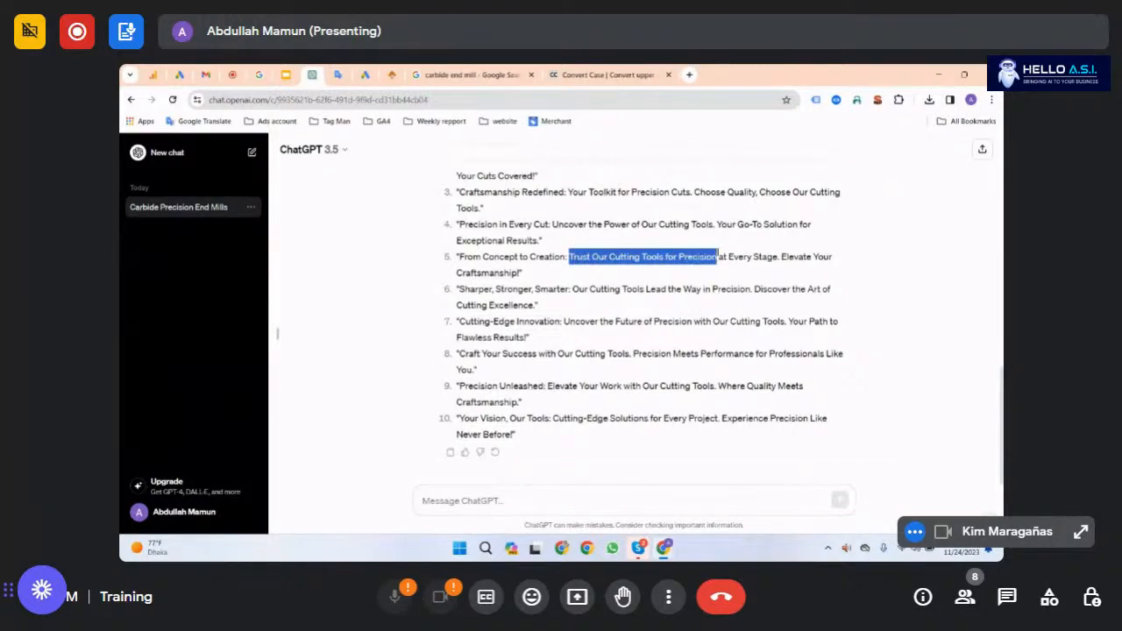
click(365, 75)
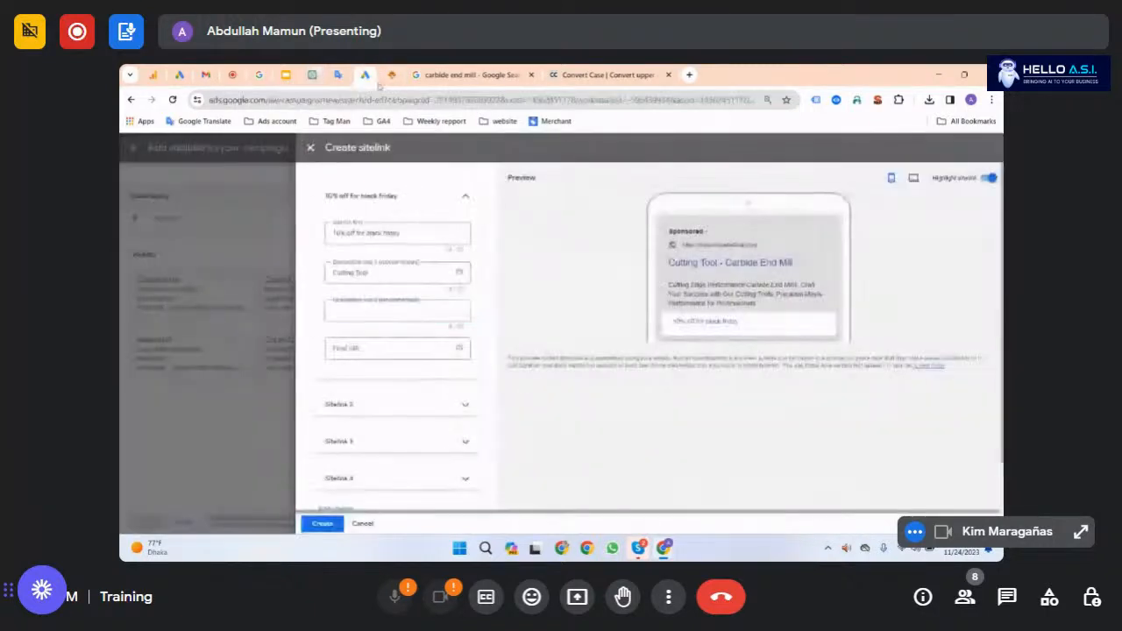
key(ctrl+v)
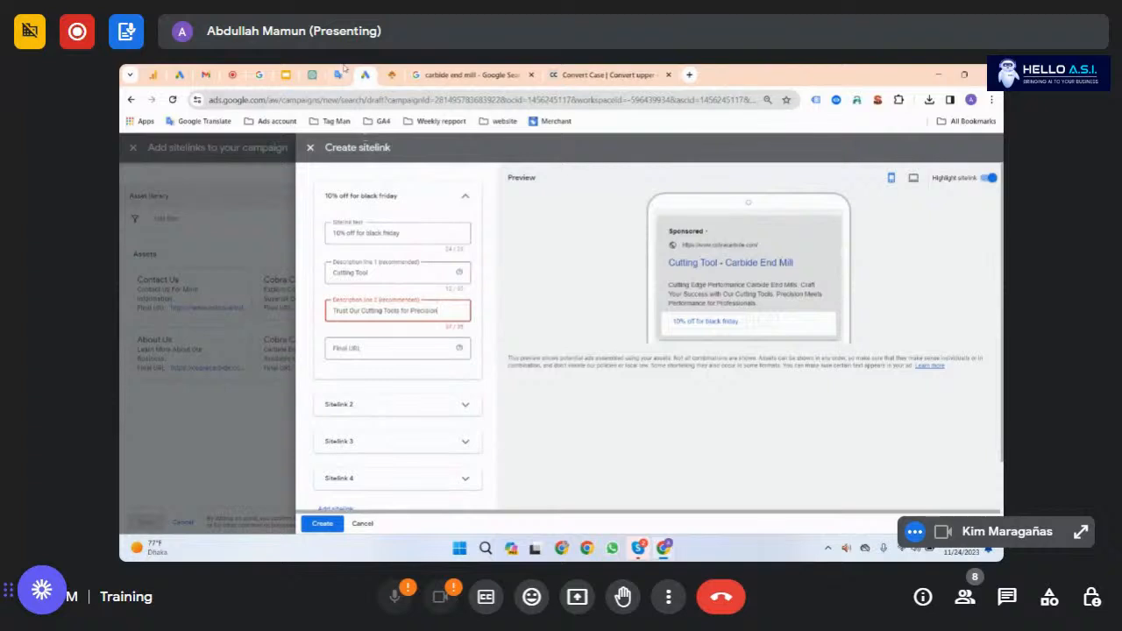
Step: Shorten description line 2 of the sitelink to "Trust Our Cutting Tools Precision"
double_click(406, 310)
key(BackSpace)
key(BackSpace)
double_click(414, 311)
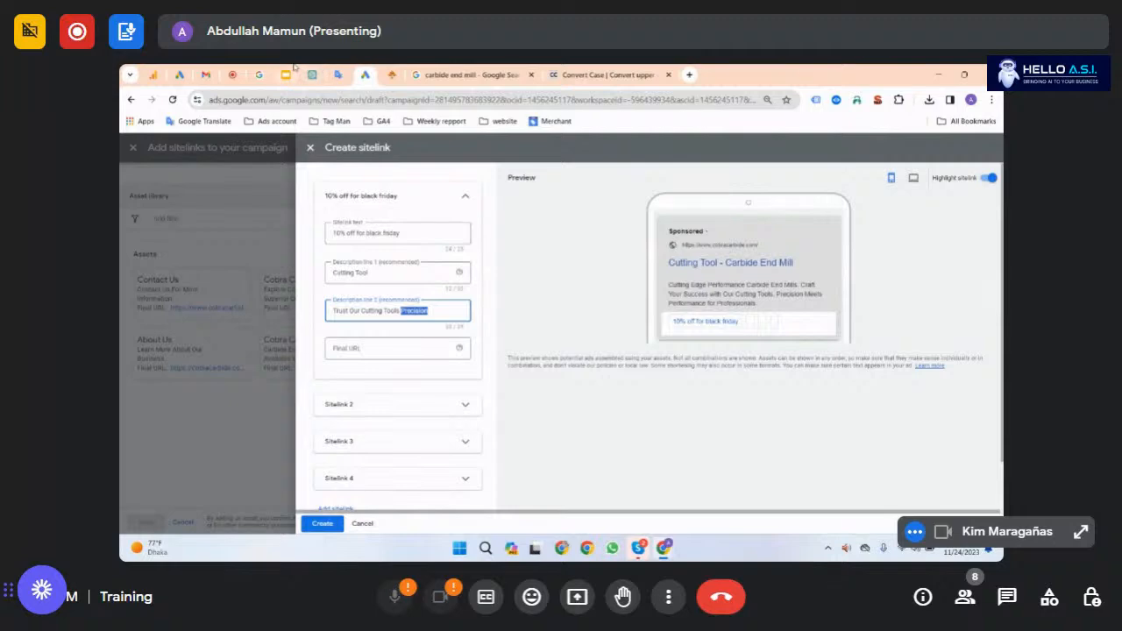
click(392, 75)
click(348, 100)
key(ctrl+c)
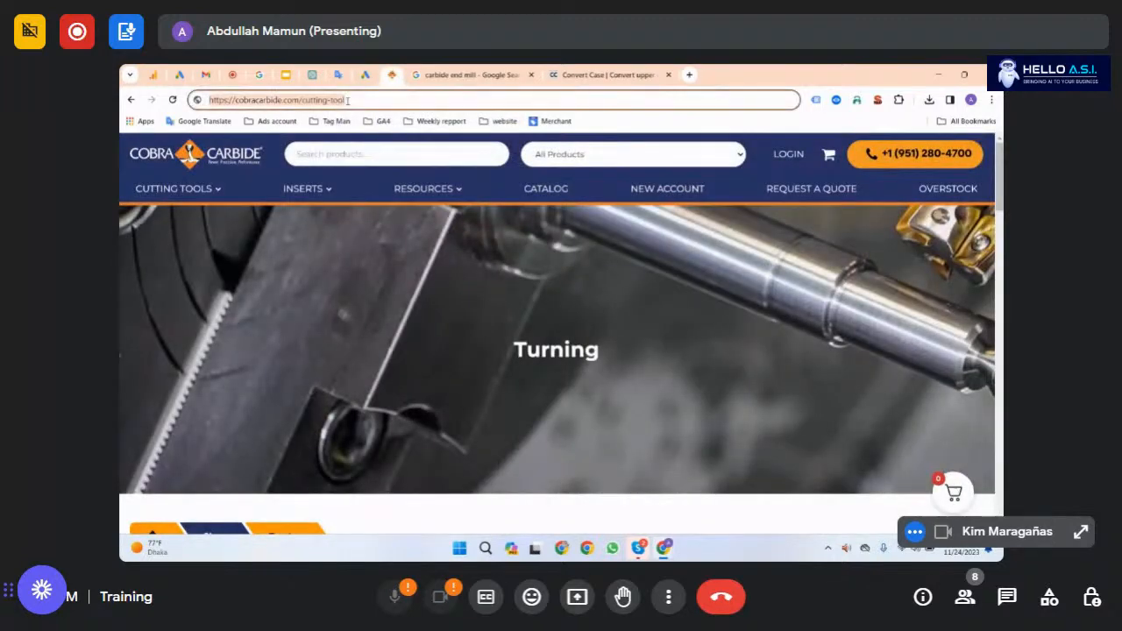
click(365, 75)
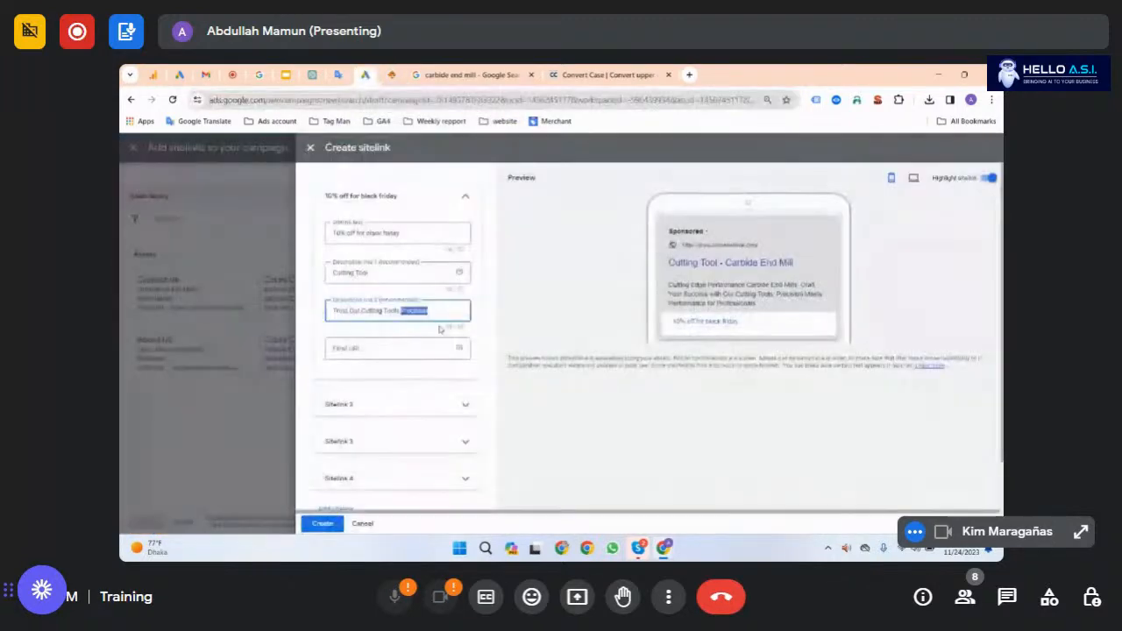
click(398, 353)
key(ctrl+v)
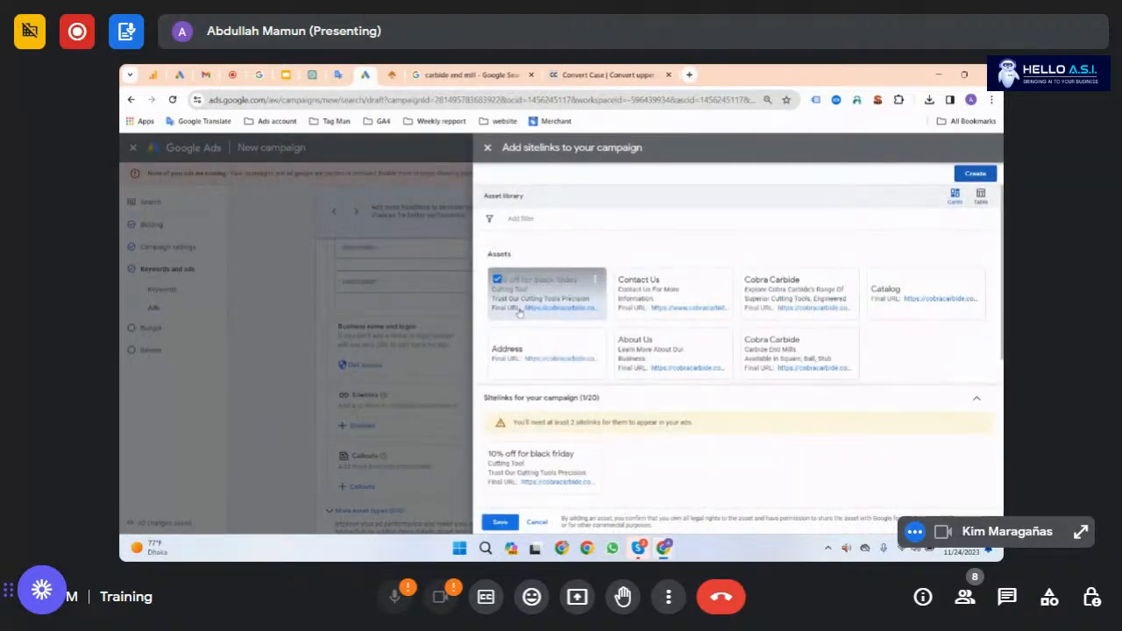
click(500, 522)
Step: Continue from the ads to the budget, choose the recommended $5.00 average daily budget, and proceed to the campaign review
scroll(415, 431, down, 2)
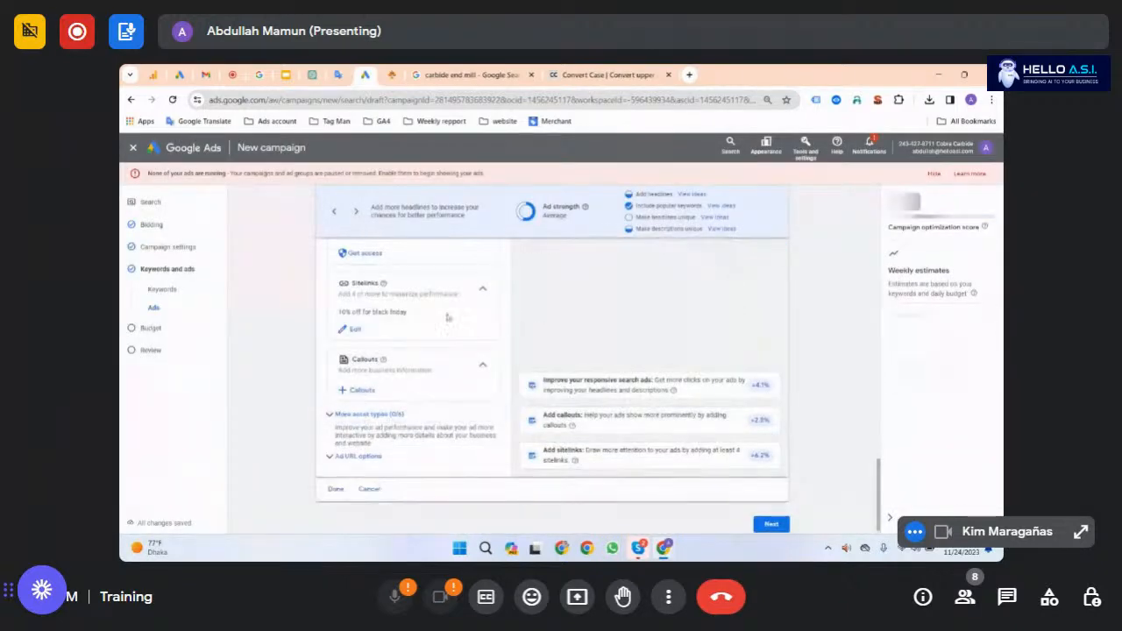
click(772, 523)
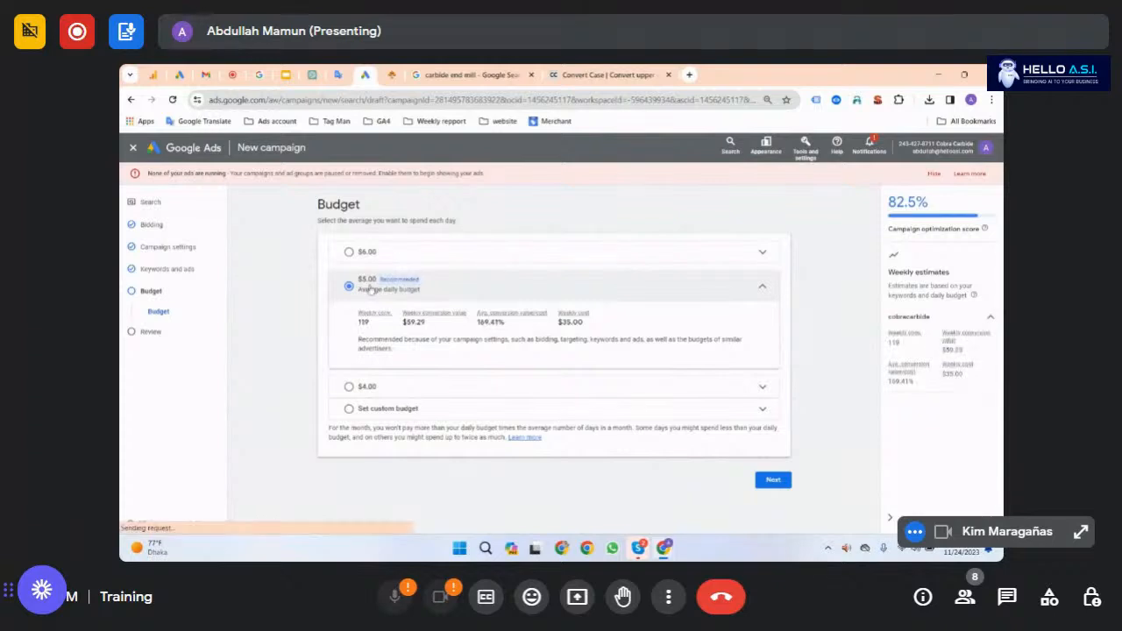
click(384, 410)
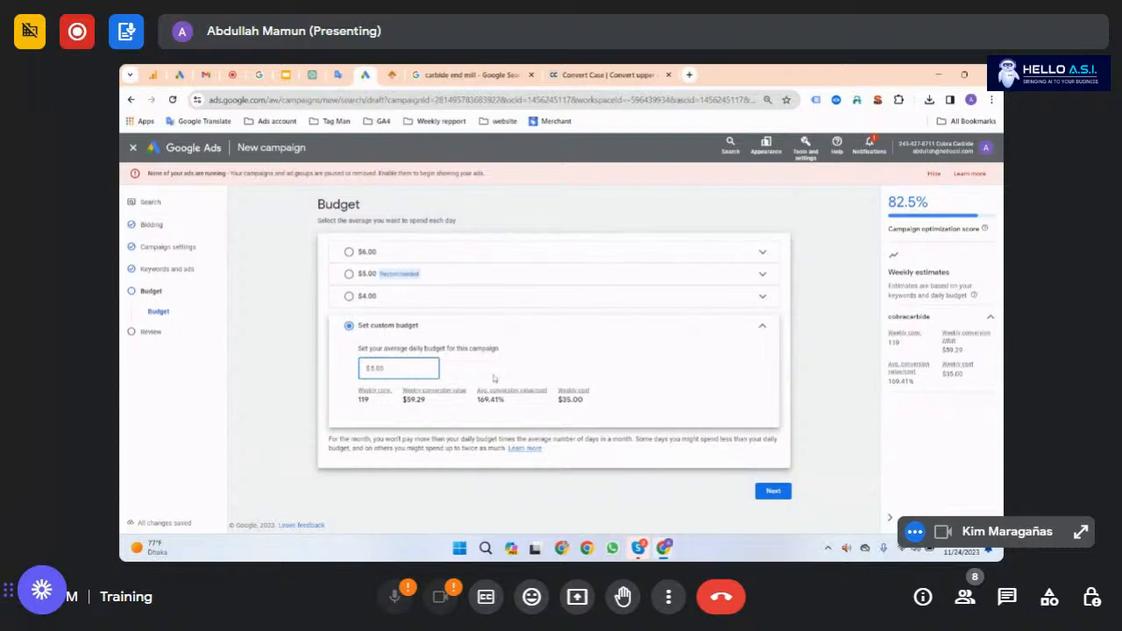
click(405, 275)
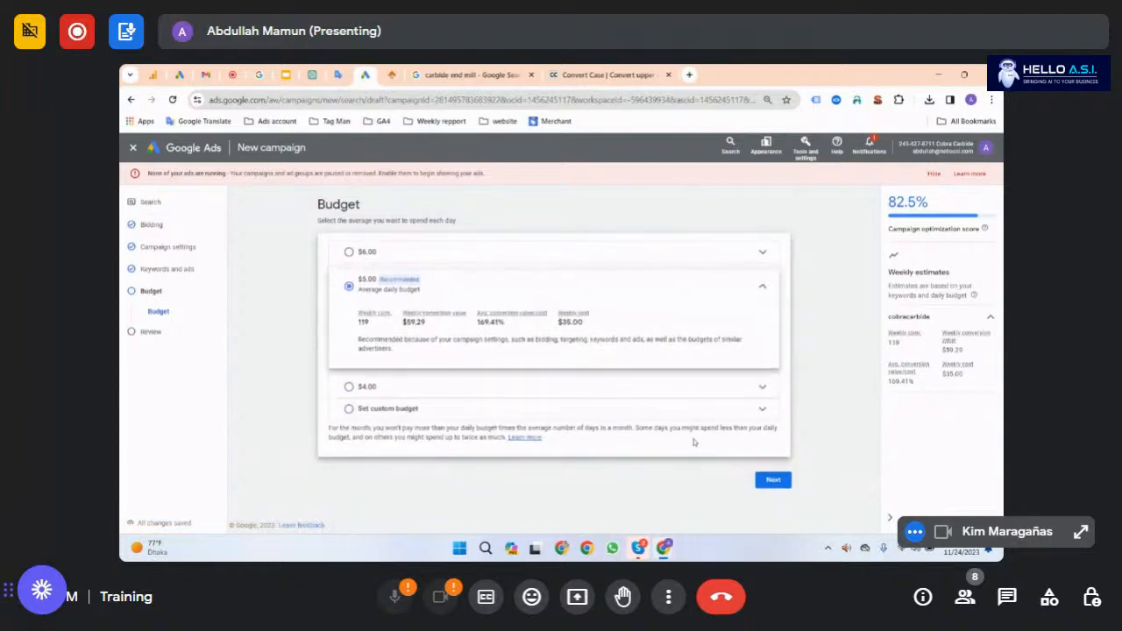
click(772, 479)
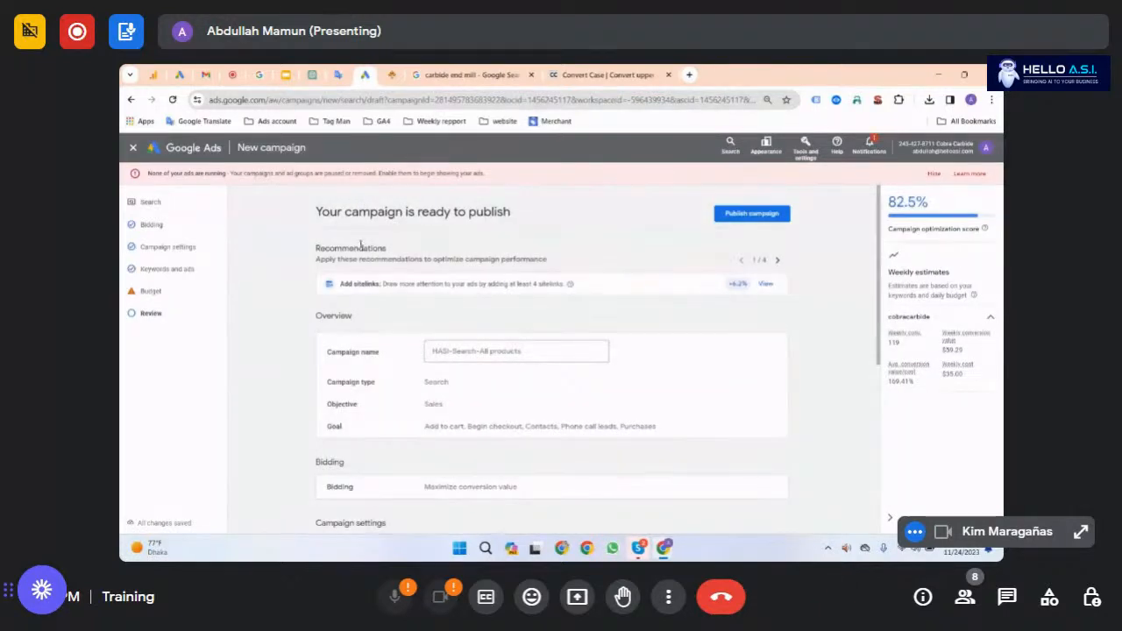
Step: Review the campaign summary, including overview, bidding, campaign settings, keywords and ads, and budget
scroll(506, 342, down, 3)
scroll(523, 351, down, 1)
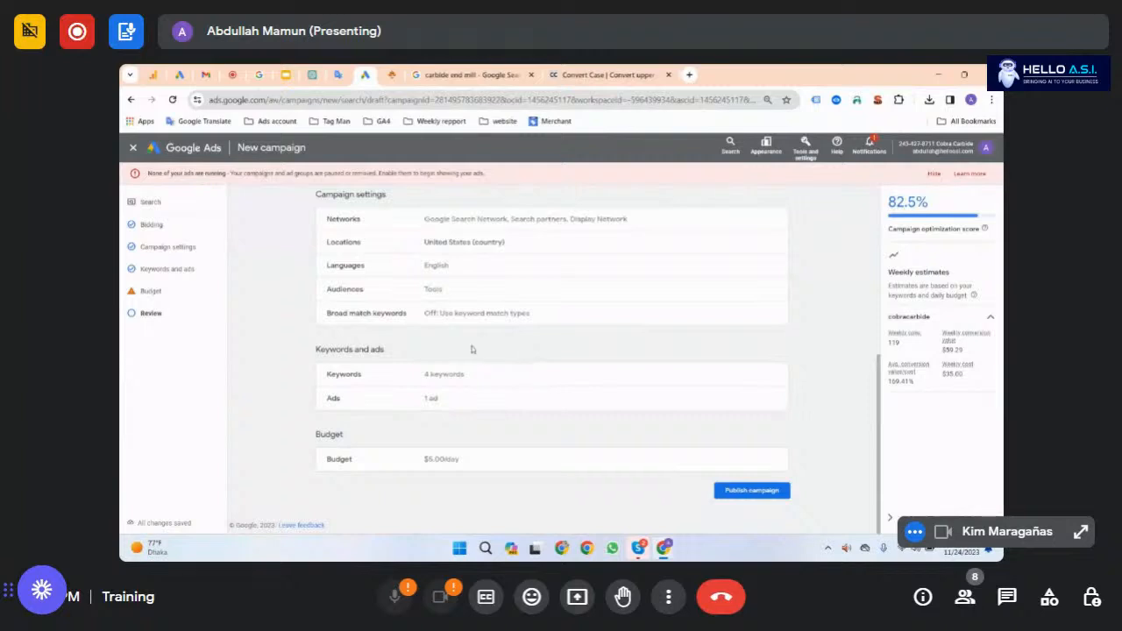
scroll(471, 349, up, 3)
scroll(470, 347, up, 2)
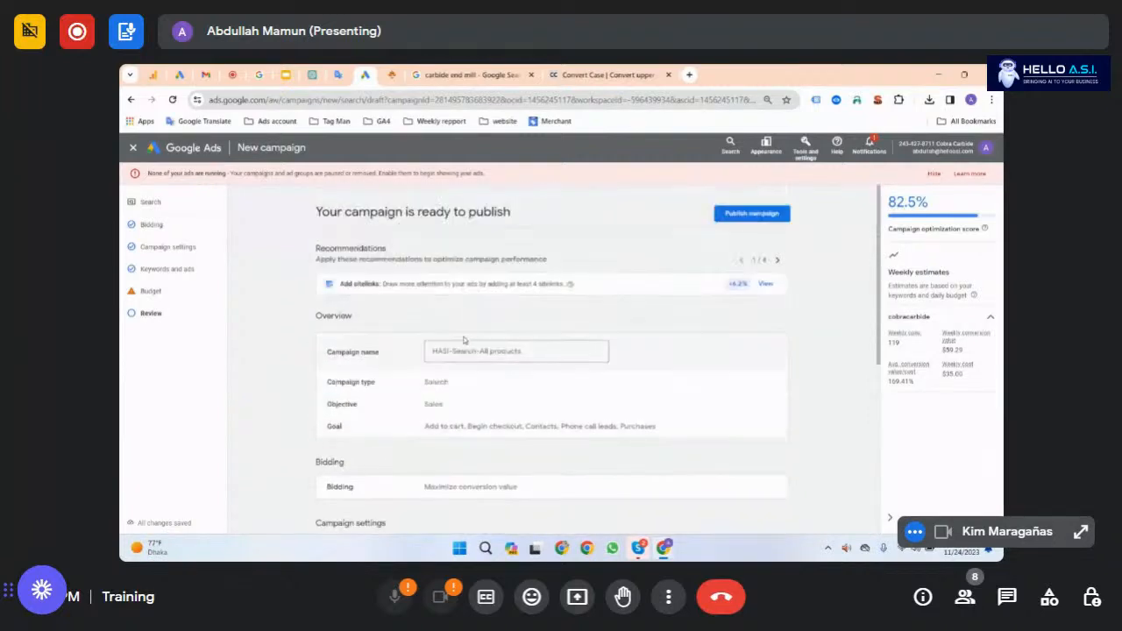
scroll(465, 342, down, 3)
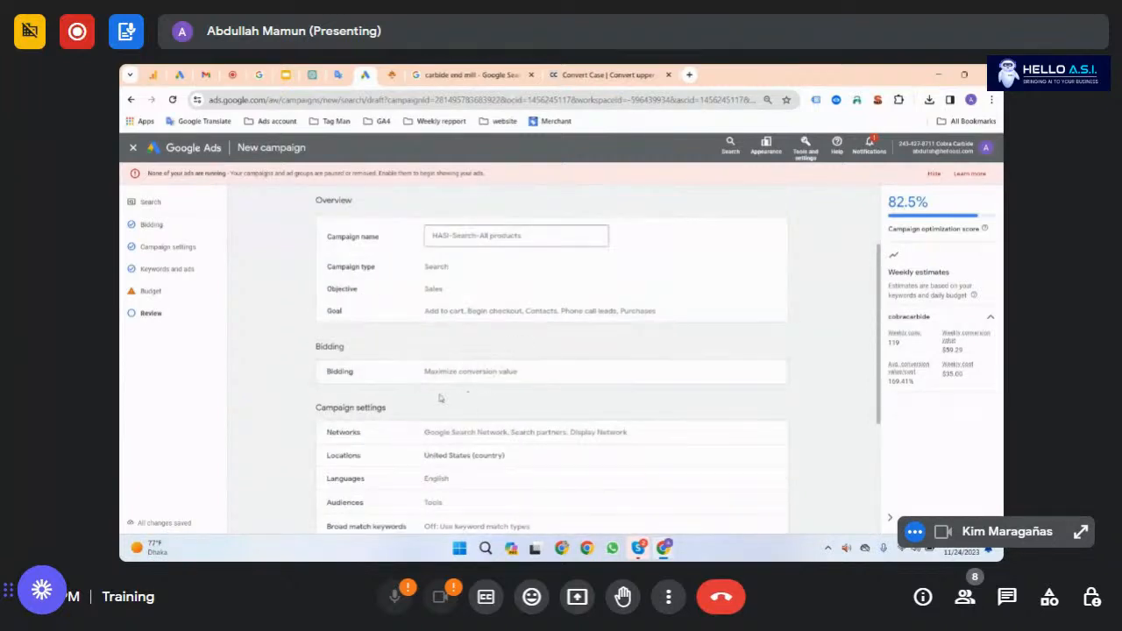
scroll(447, 412, down, 4)
scroll(493, 418, up, 4)
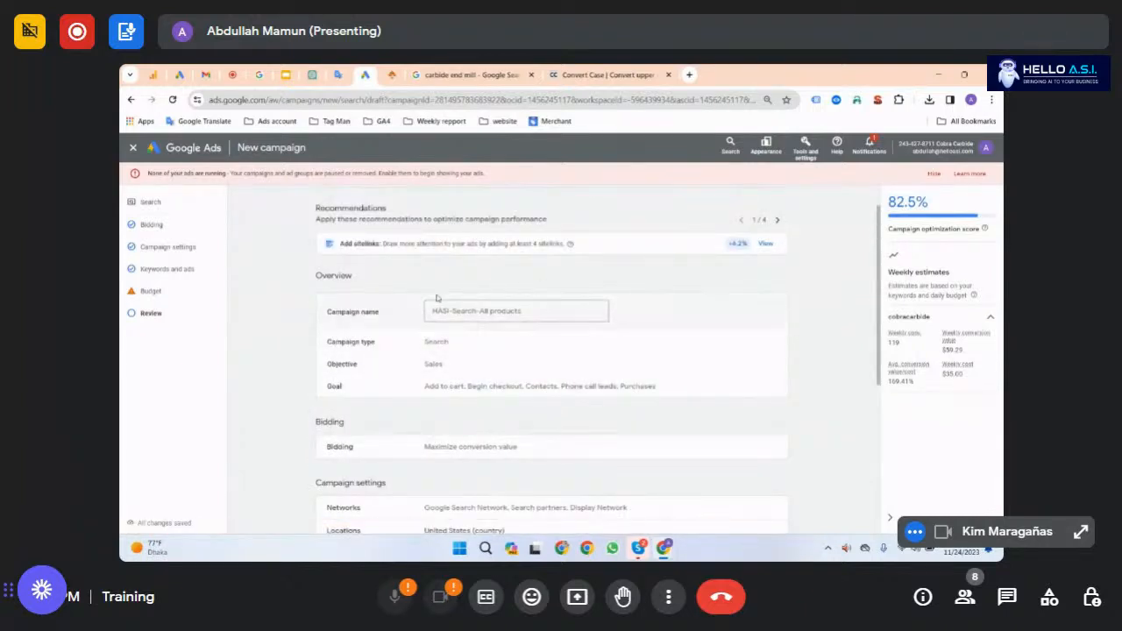
scroll(496, 389, down, 1)
scroll(497, 389, down, 3)
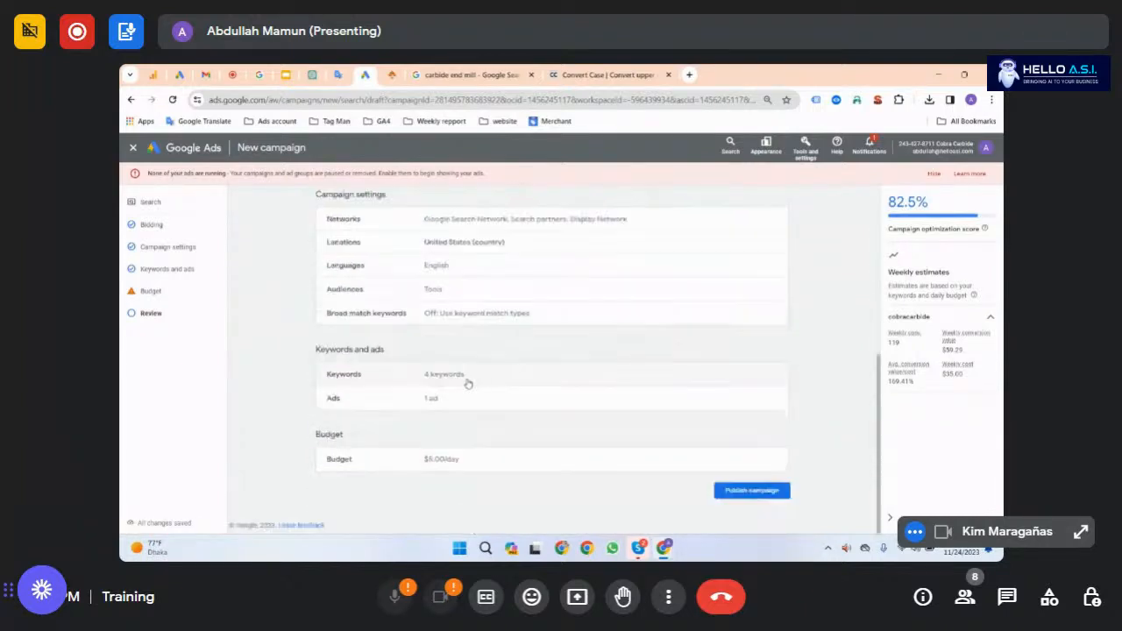
scroll(496, 385, up, 3)
scroll(496, 385, up, 1)
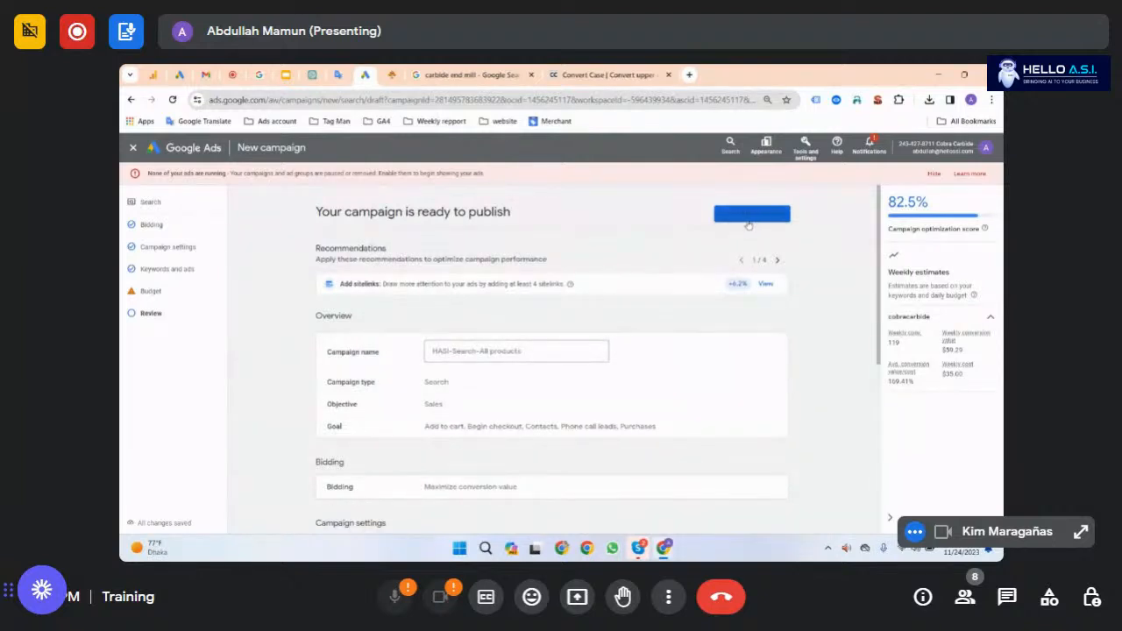
Step: Leave the campaign setup and save the campaign draft for later instead of publishing it
click(750, 218)
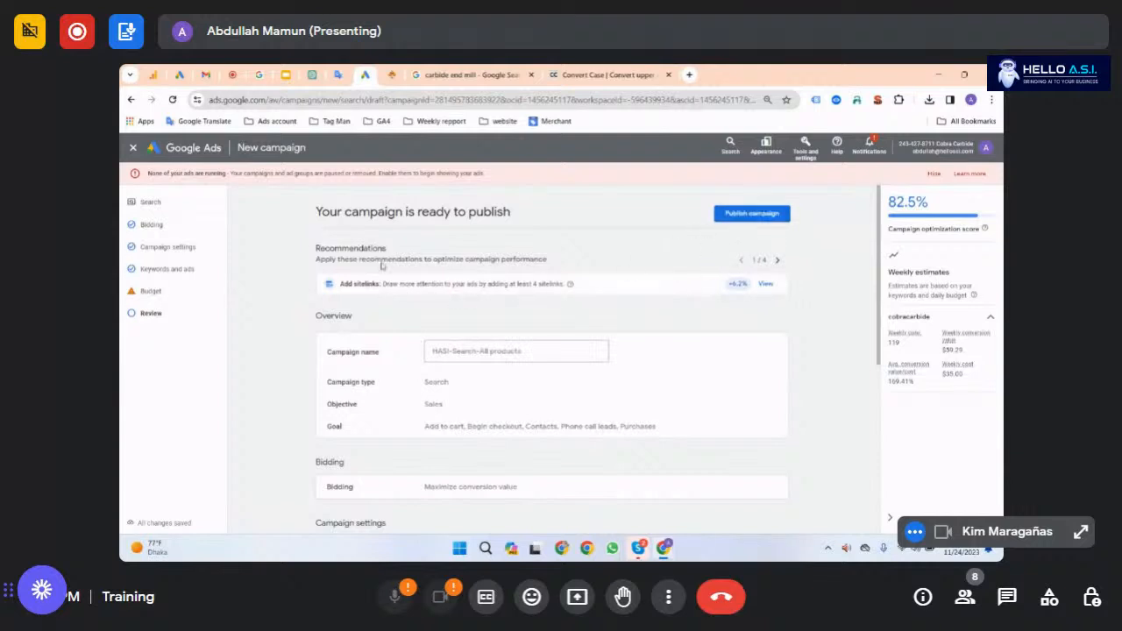
click(132, 149)
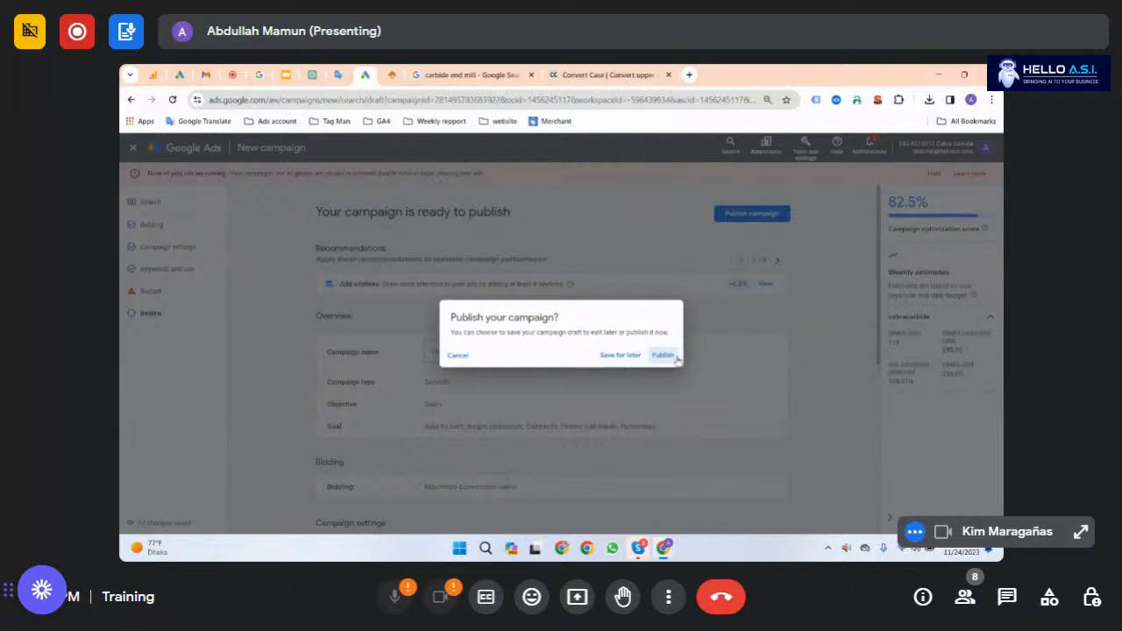
click(618, 358)
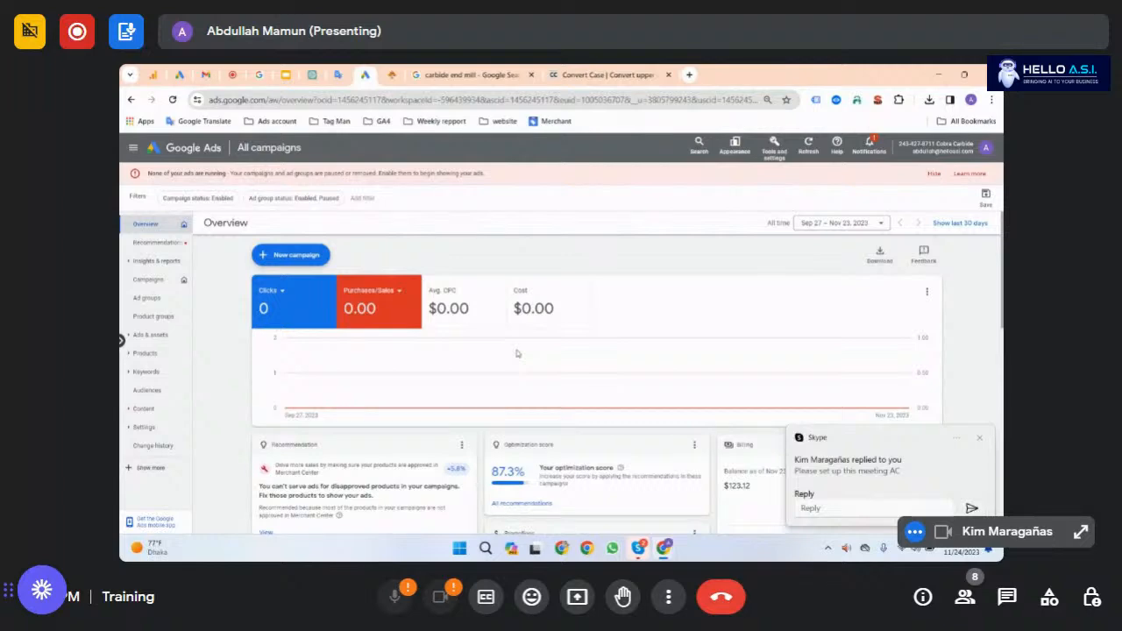
Step: Open the HASI-Search-All products draft from the campaigns list to view it, and return to the account overview
click(145, 296)
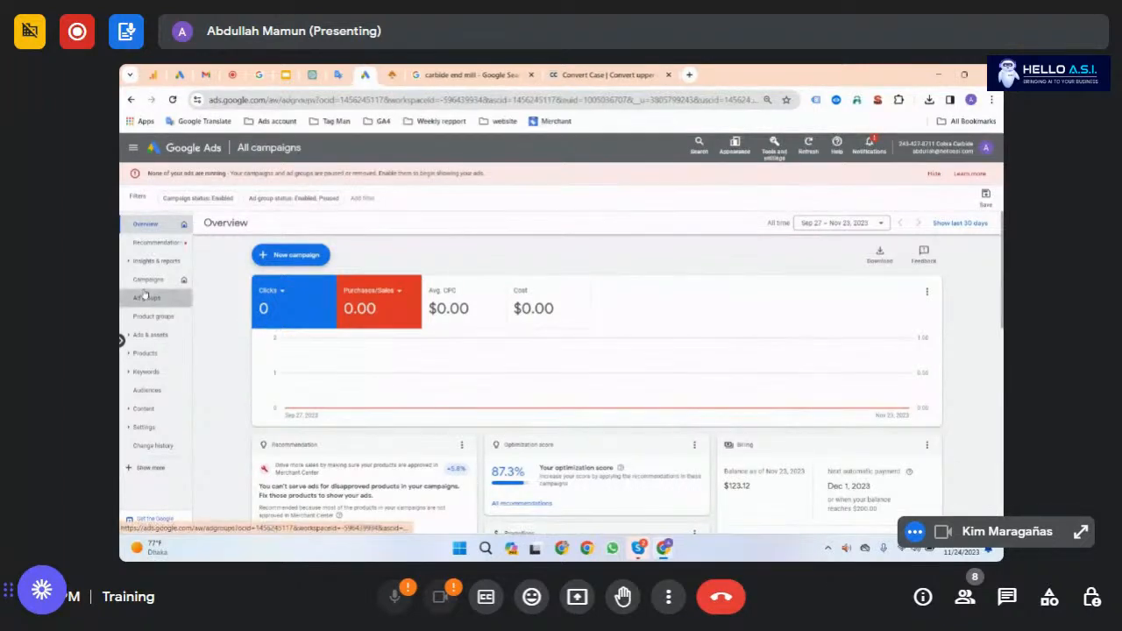
click(150, 280)
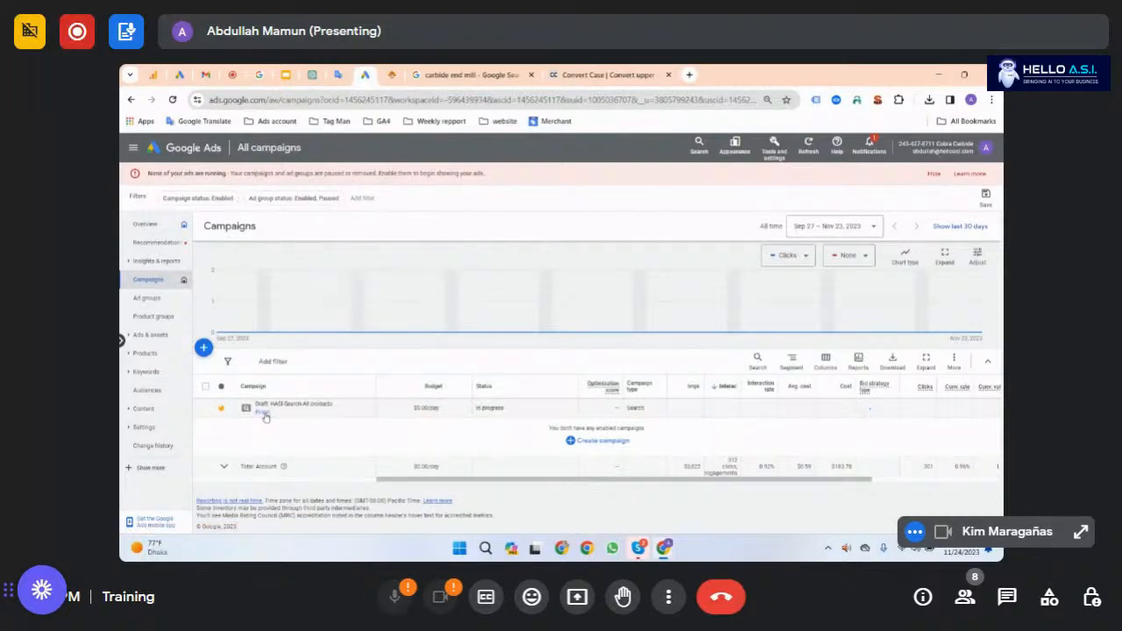
click(263, 412)
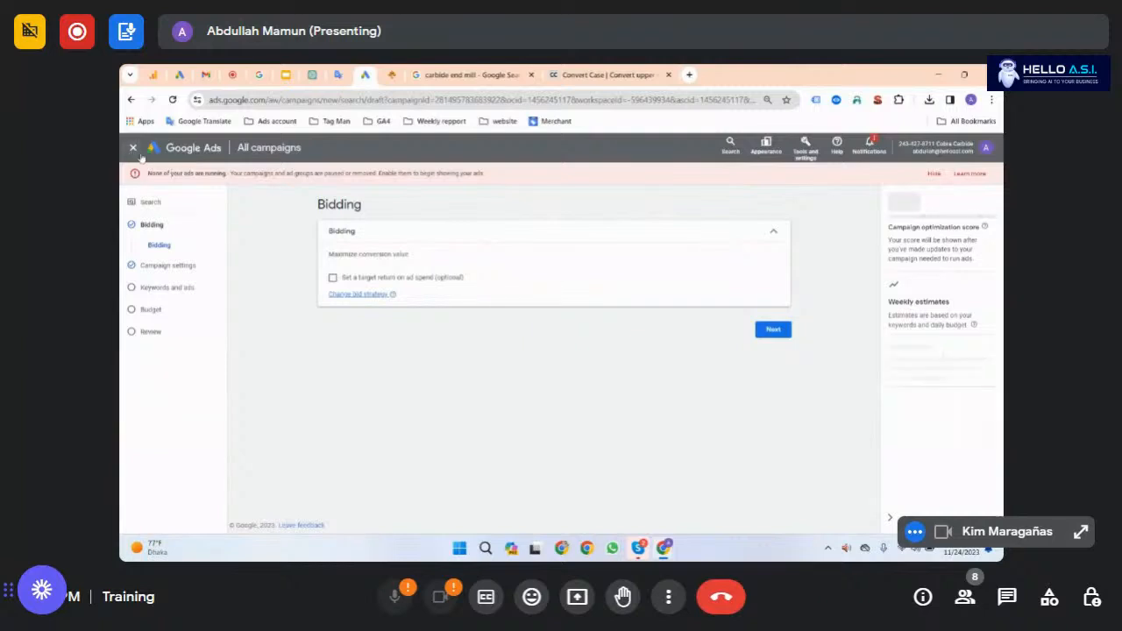
click(133, 148)
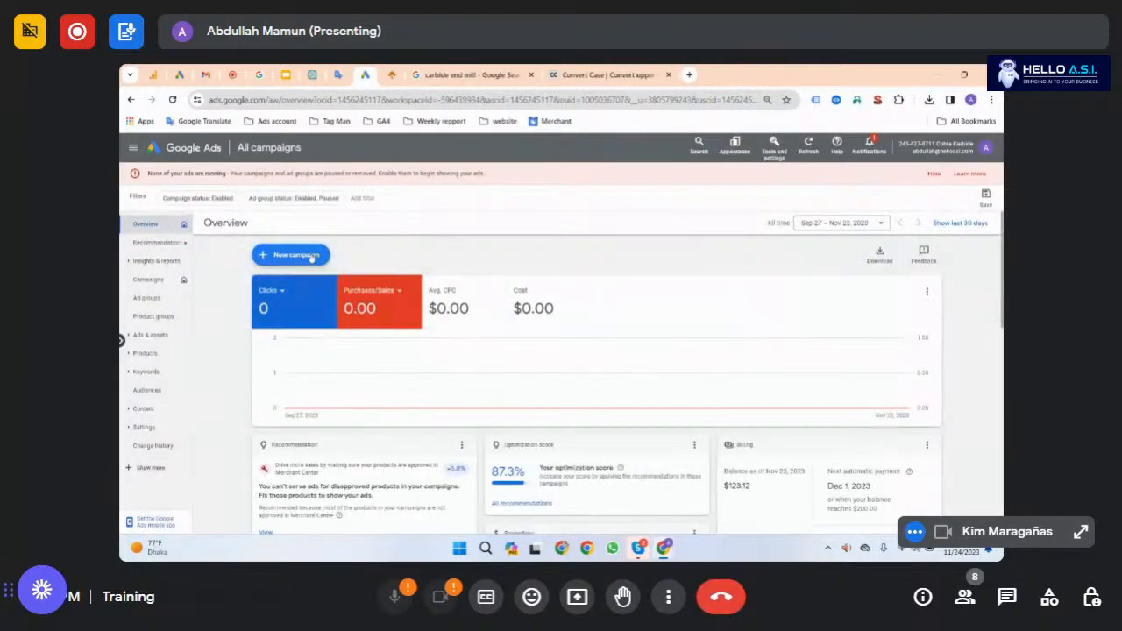
Step: Close the Google search and Convert Case pages, and switch to the Google Meet call to stop presenting
click(531, 75)
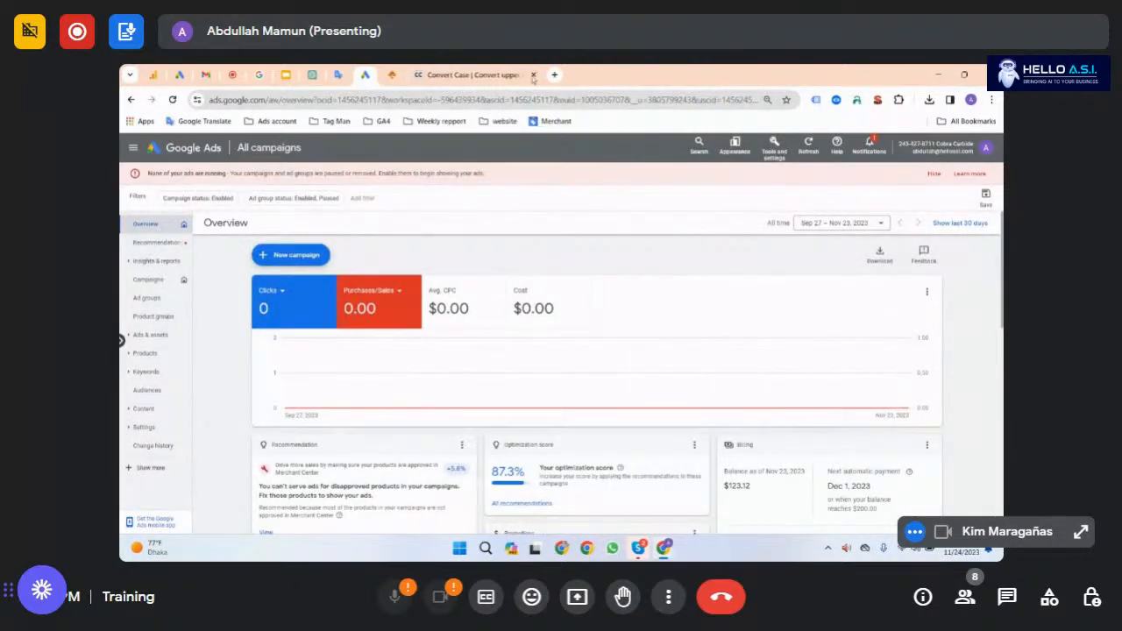
click(530, 74)
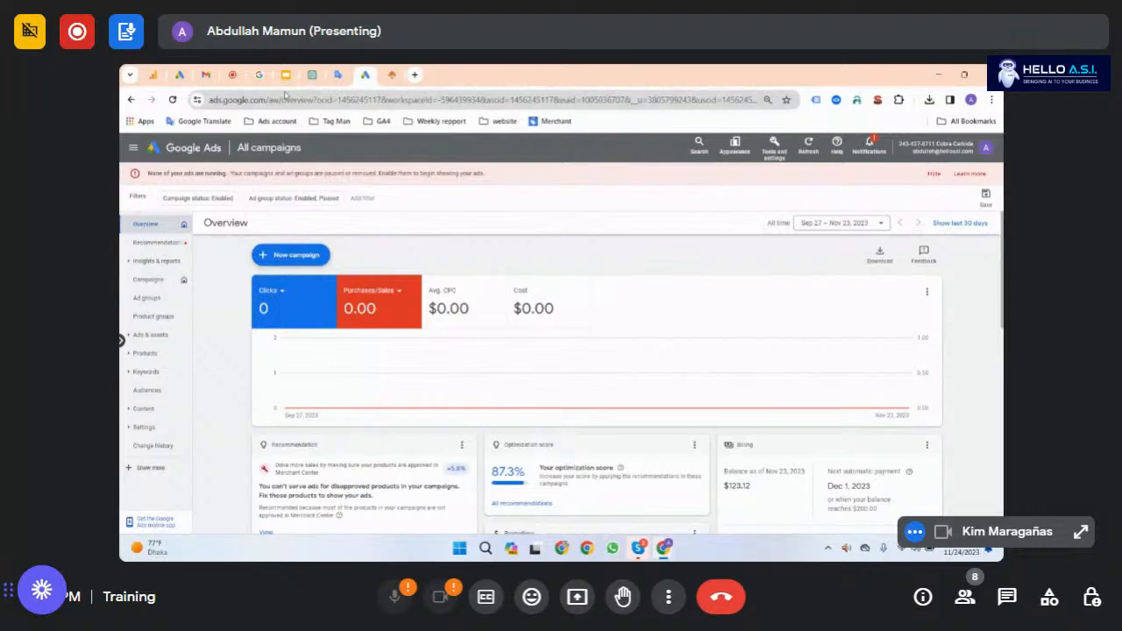
click(235, 76)
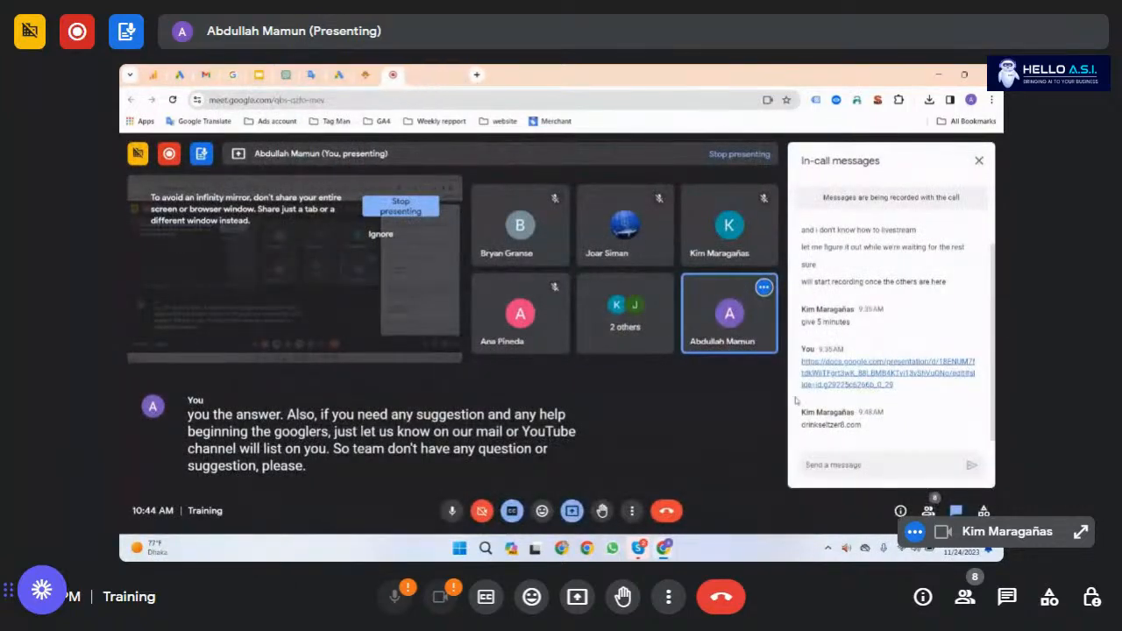
click(571, 511)
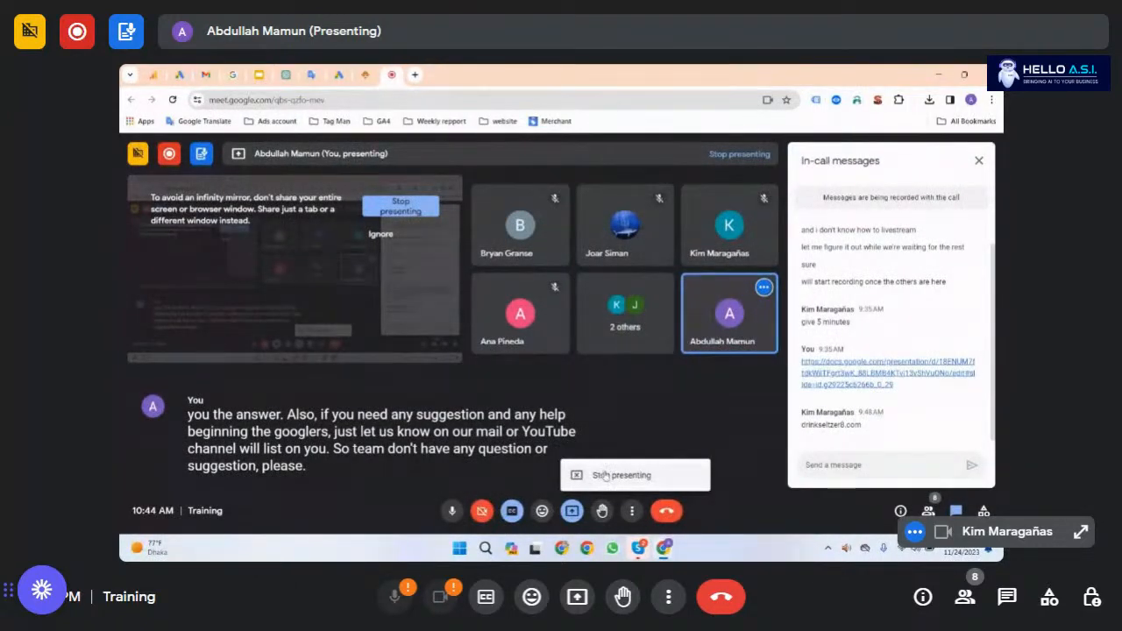
click(600, 471)
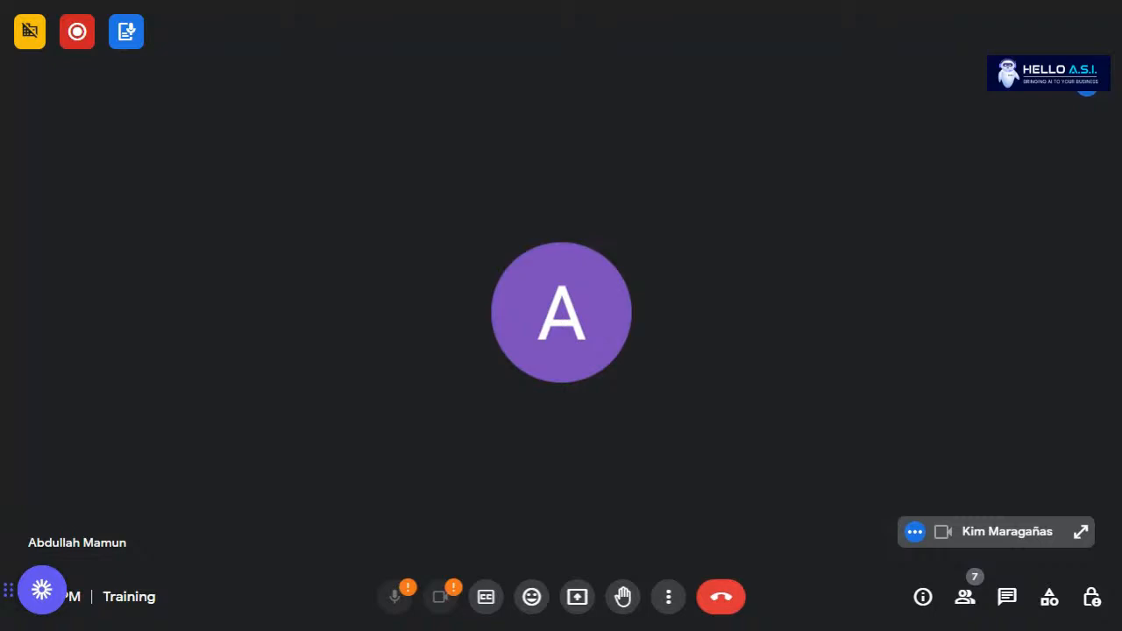